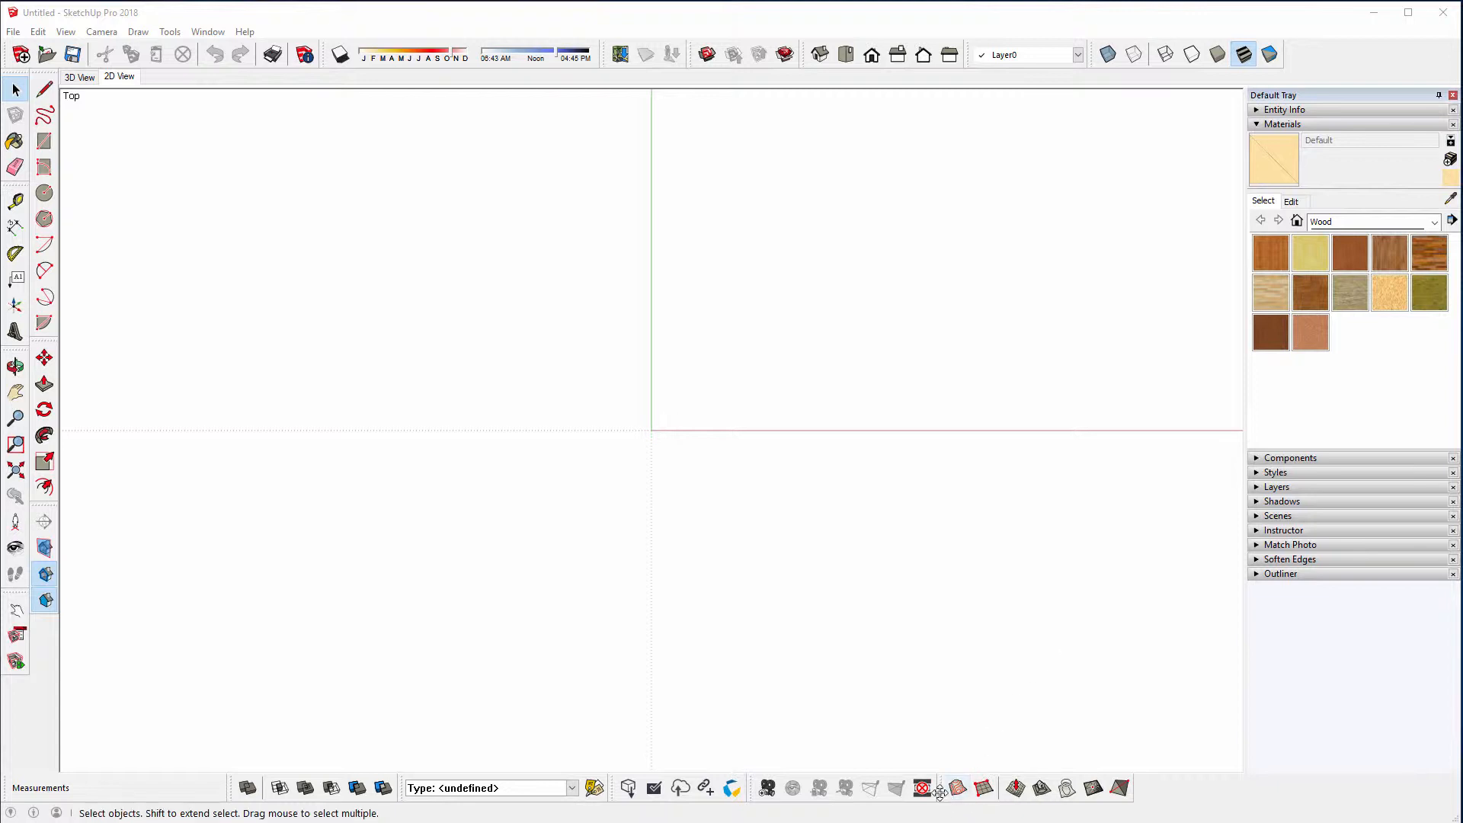
Undock the Sandbox toolbar, place it over the upper corner of the drawing area, and check that it is enabled among the toolbars
left_click_drag(945, 788, 947, 759)
left_click_drag(752, 501, 180, 137)
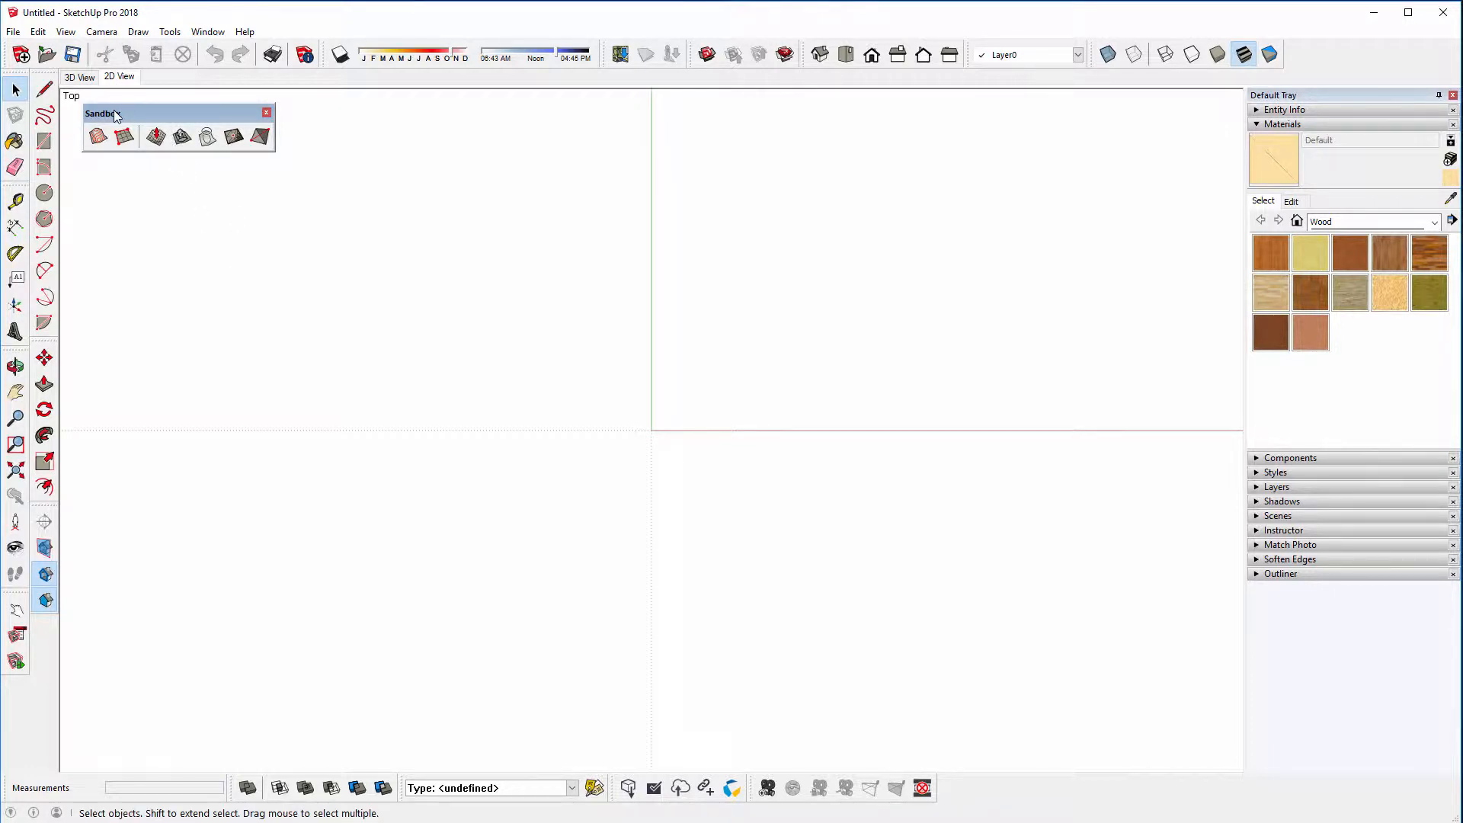
left_click(66, 31)
left_click(70, 50)
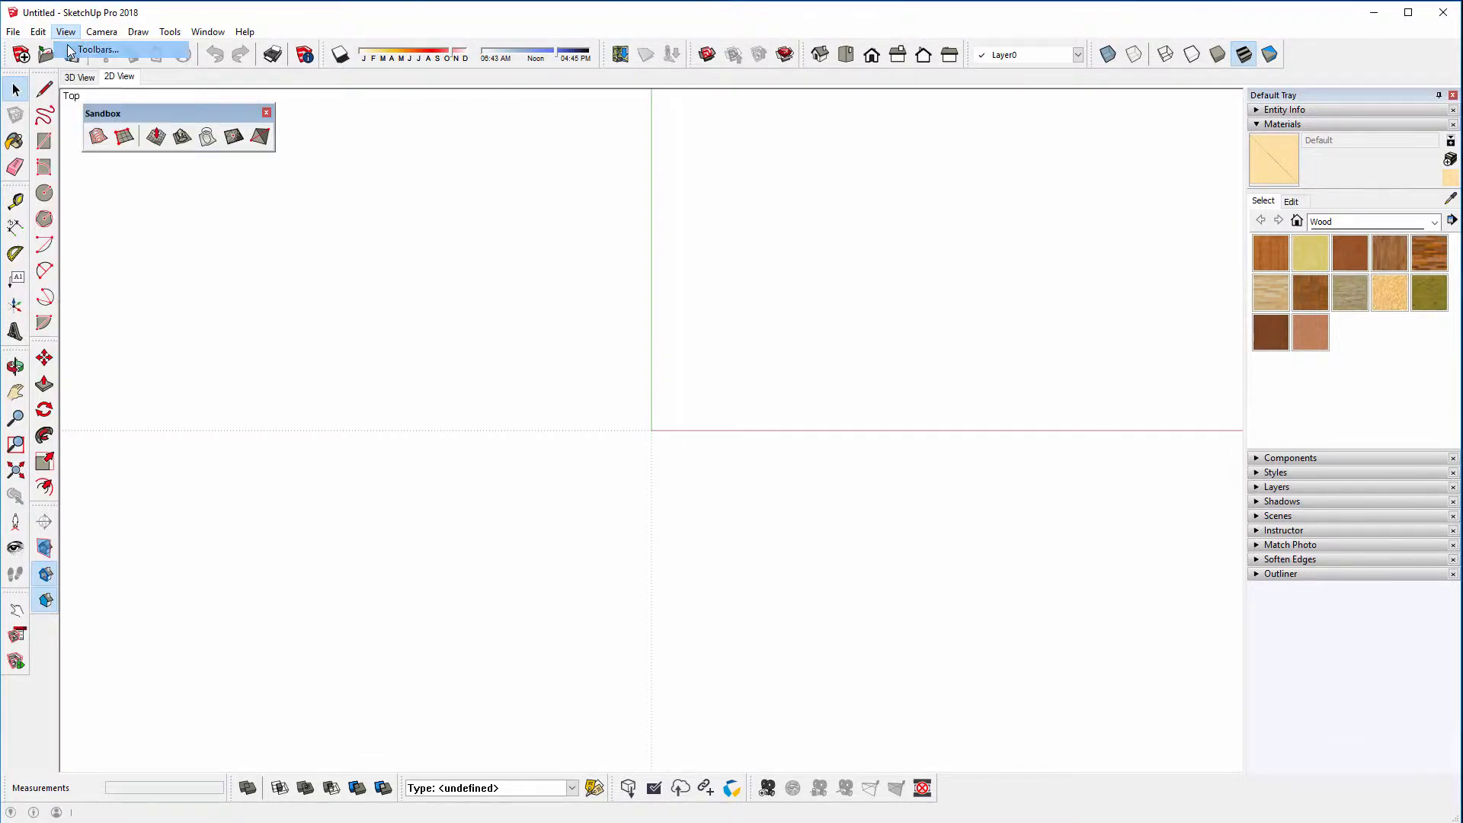
scroll(690, 491, "down", 3)
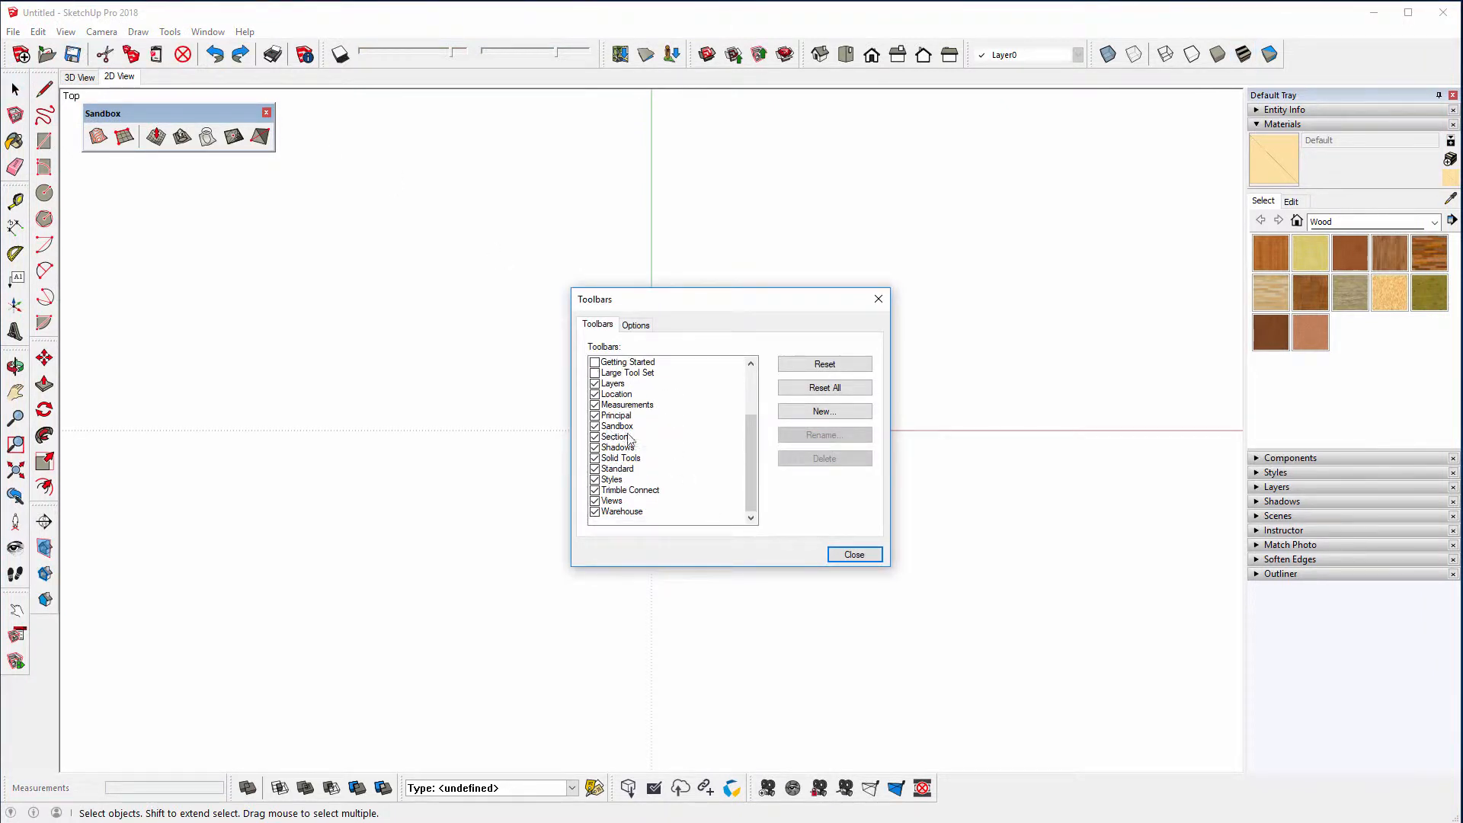
left_click(843, 554)
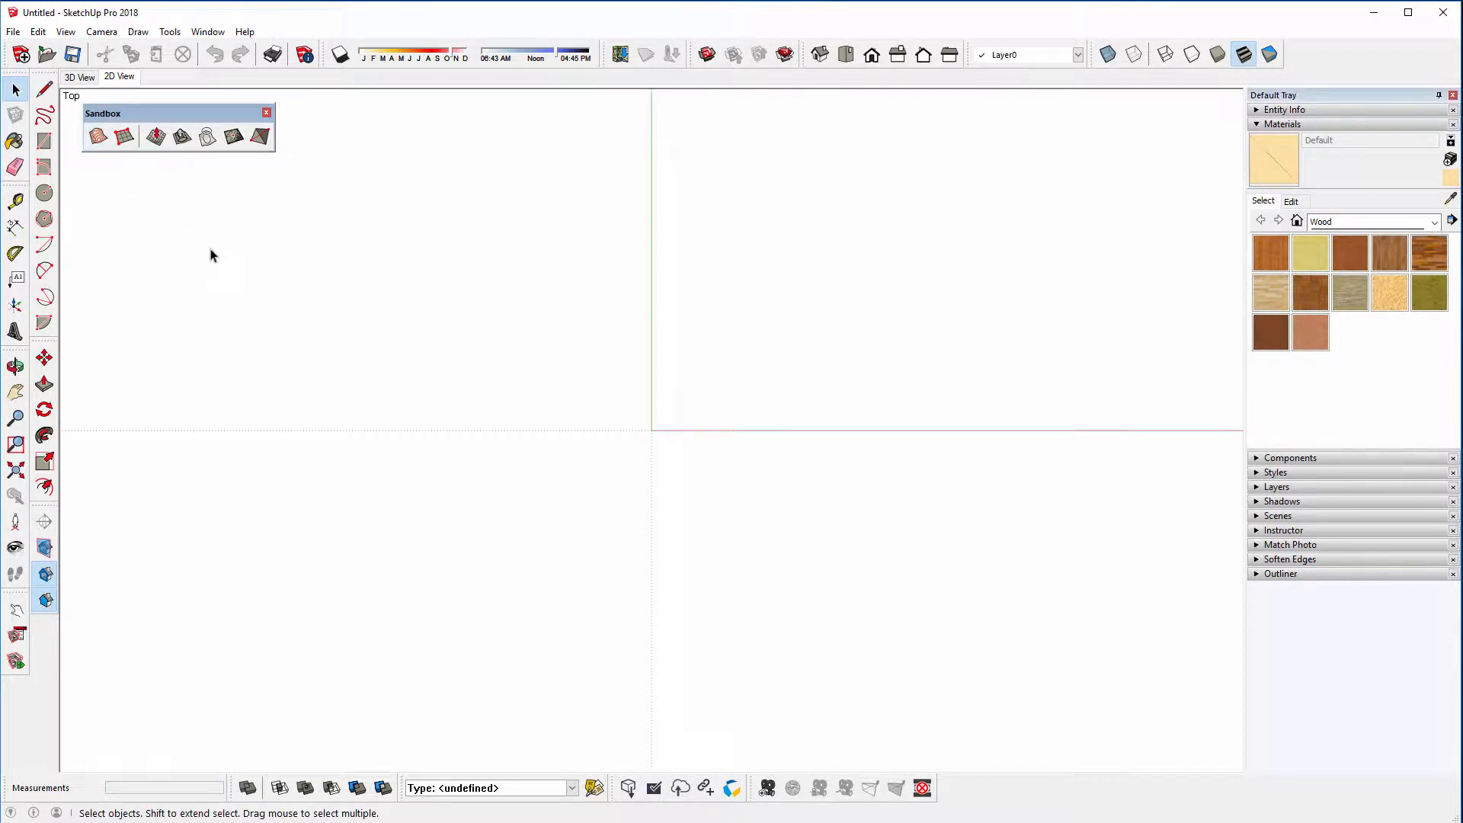
Start a file import and choose CONTOURS.DWG from the DWG folder inside Training Notes 1
left_click(13, 32)
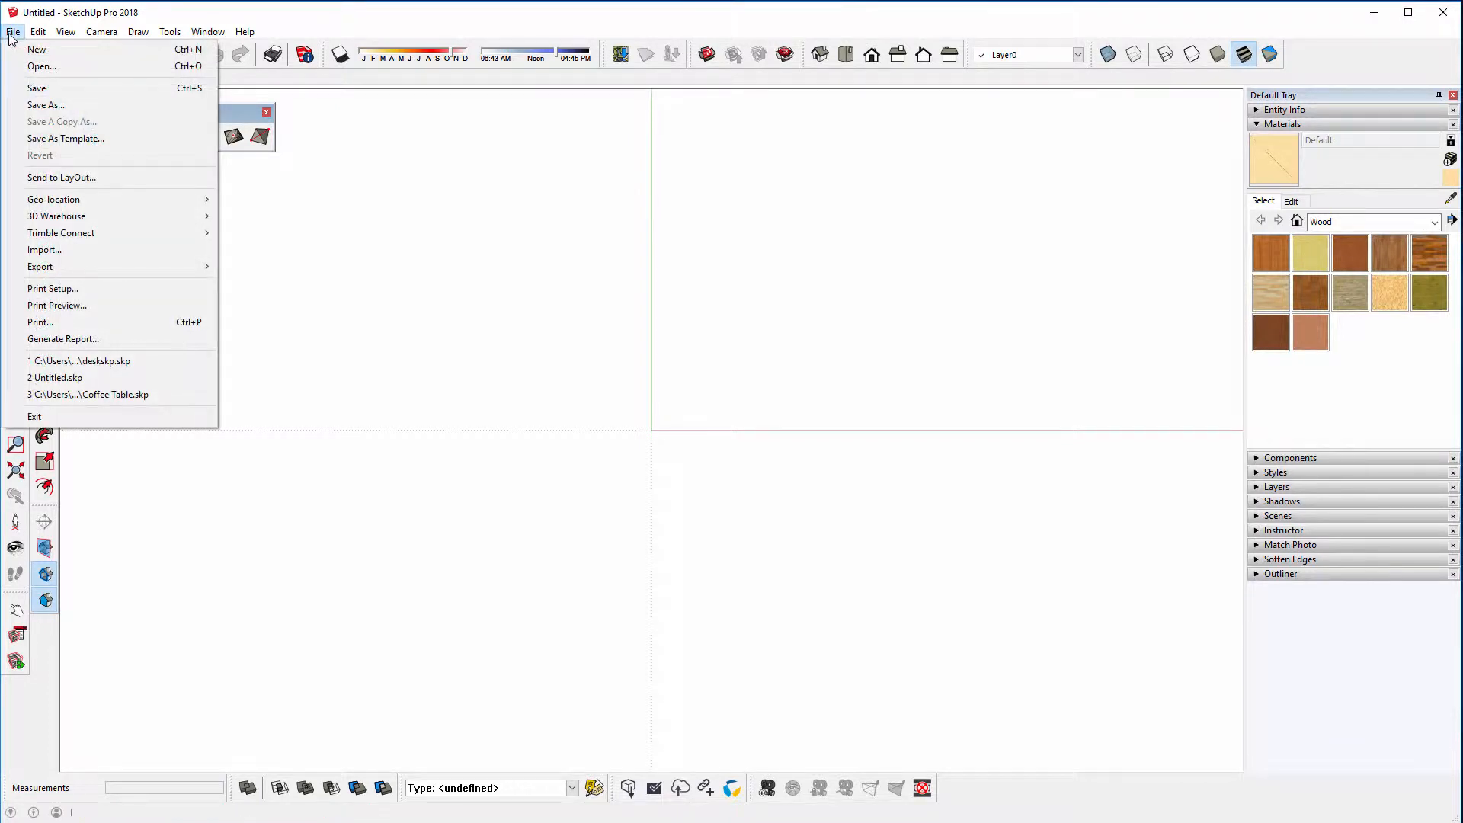
left_click(40, 254)
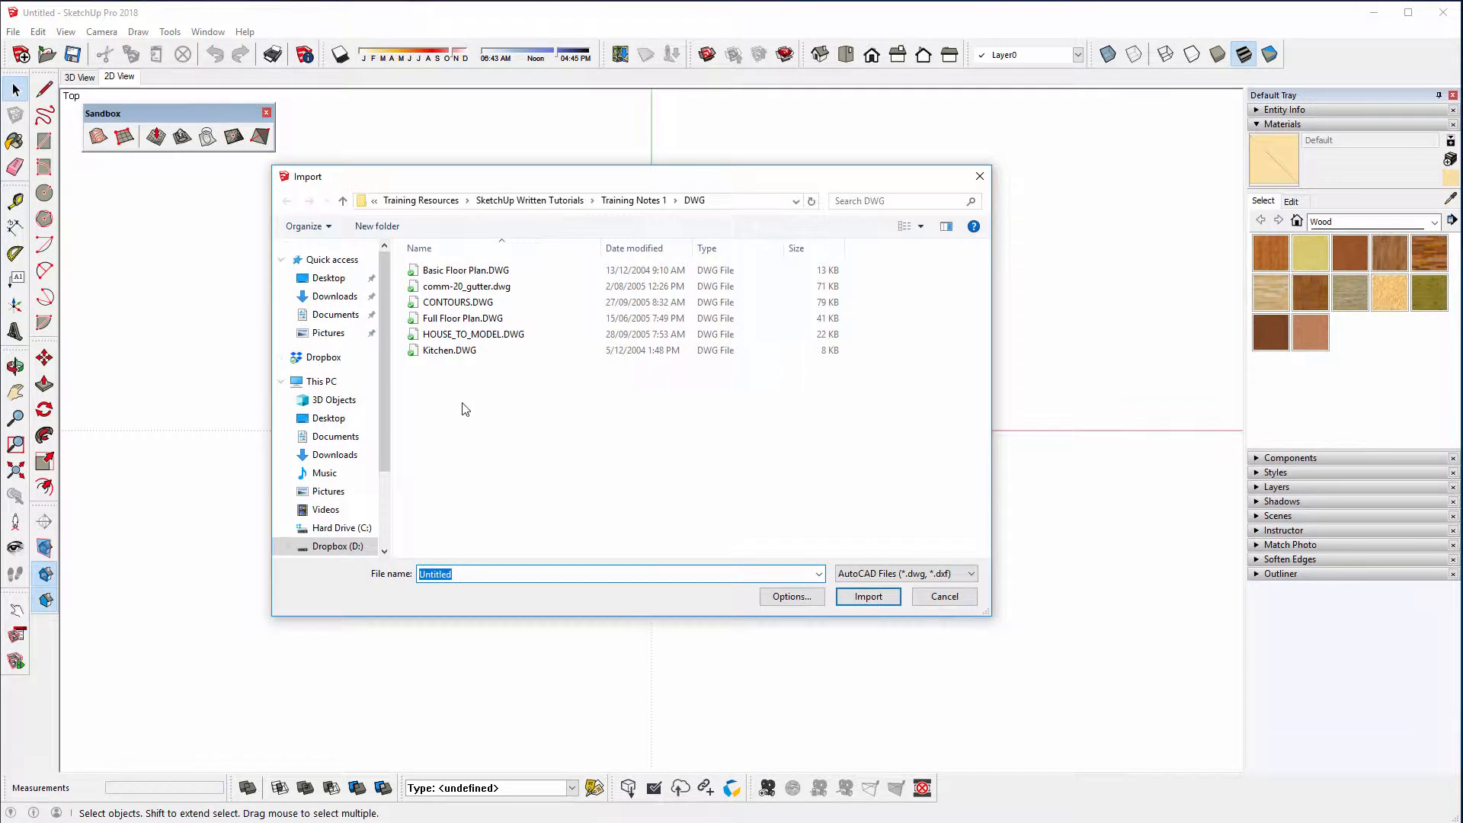
left_click(625, 202)
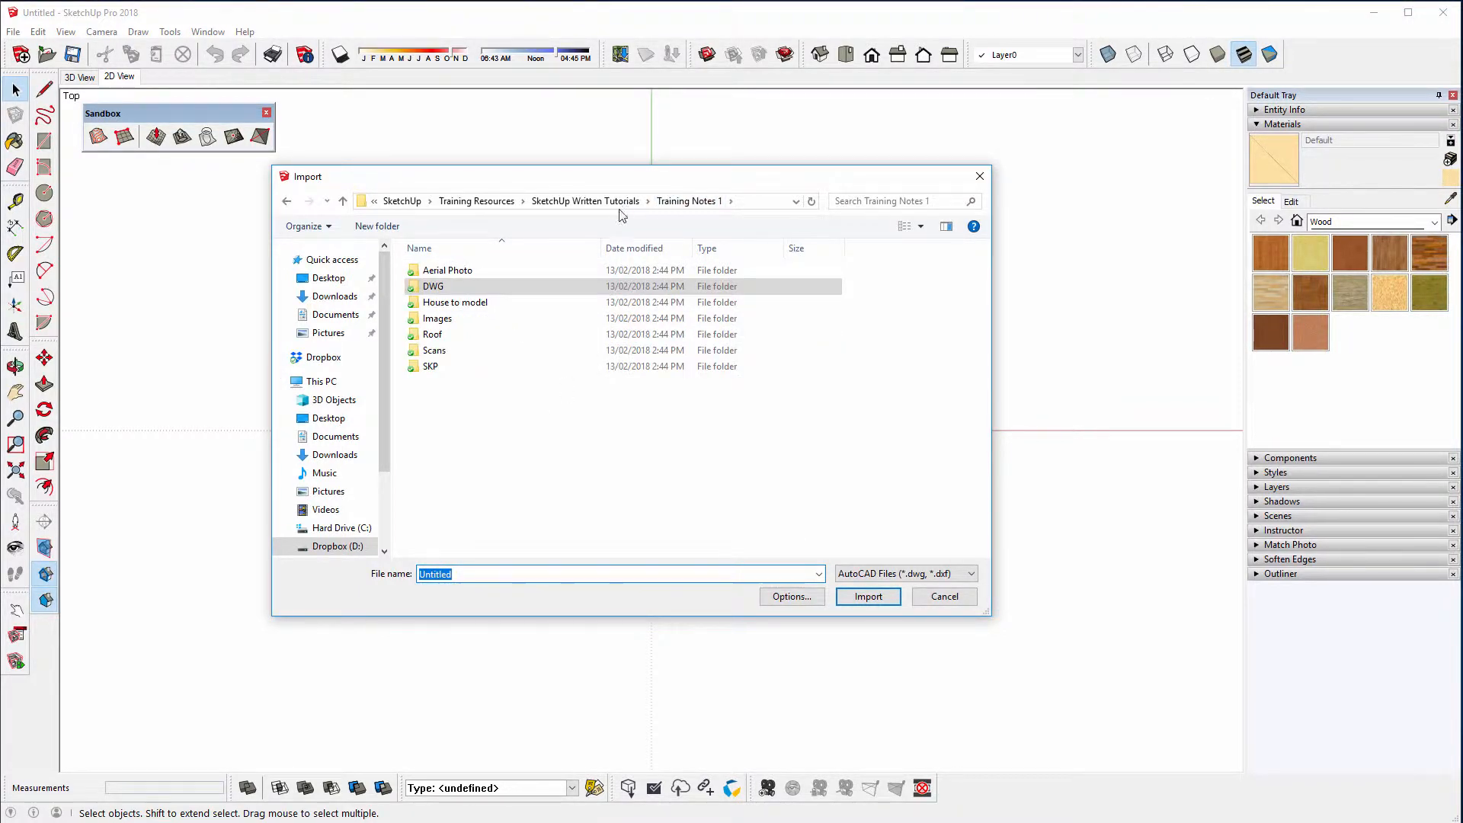
left_click(429, 291)
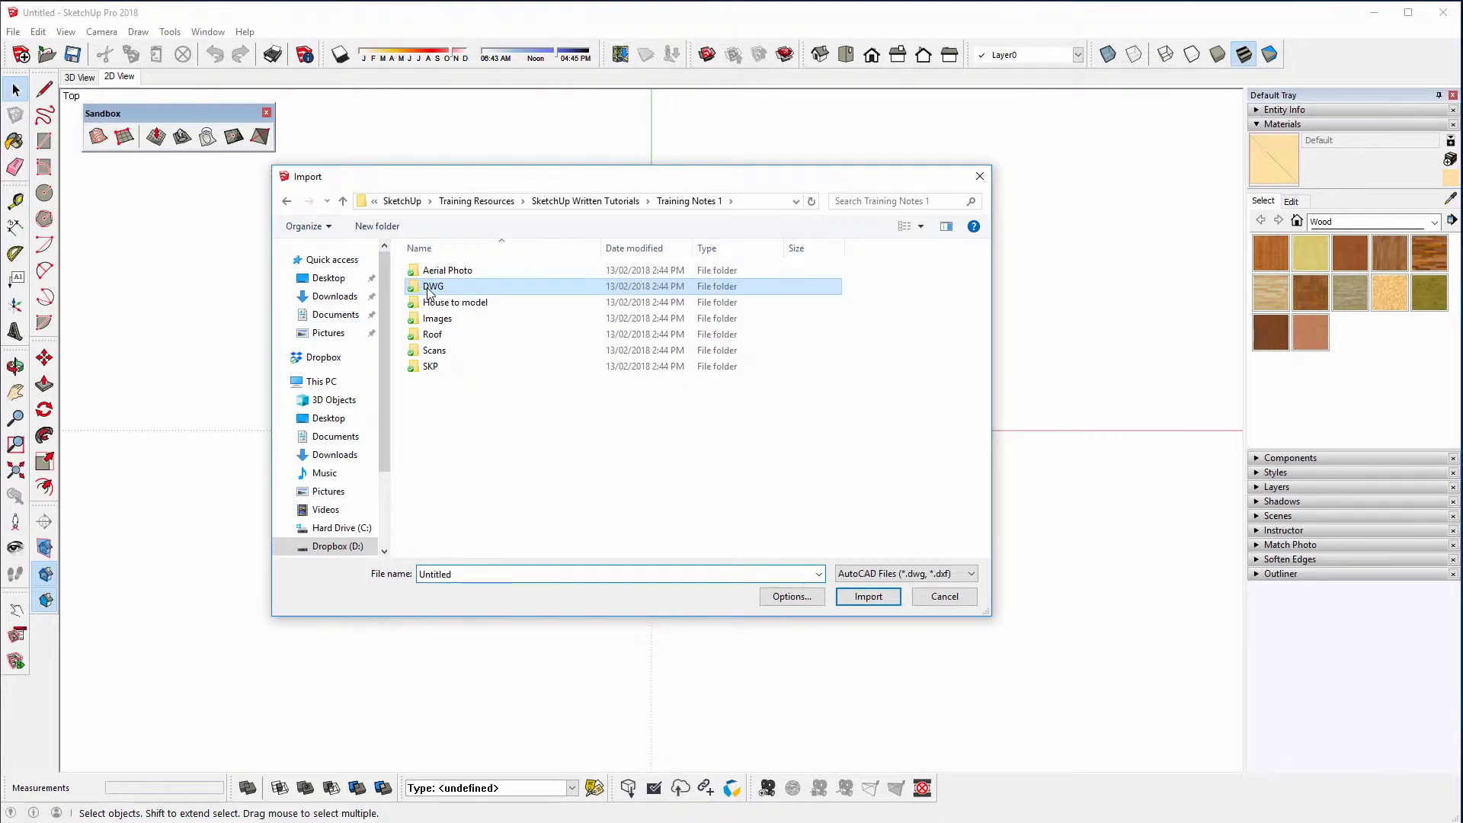
double_click(428, 291)
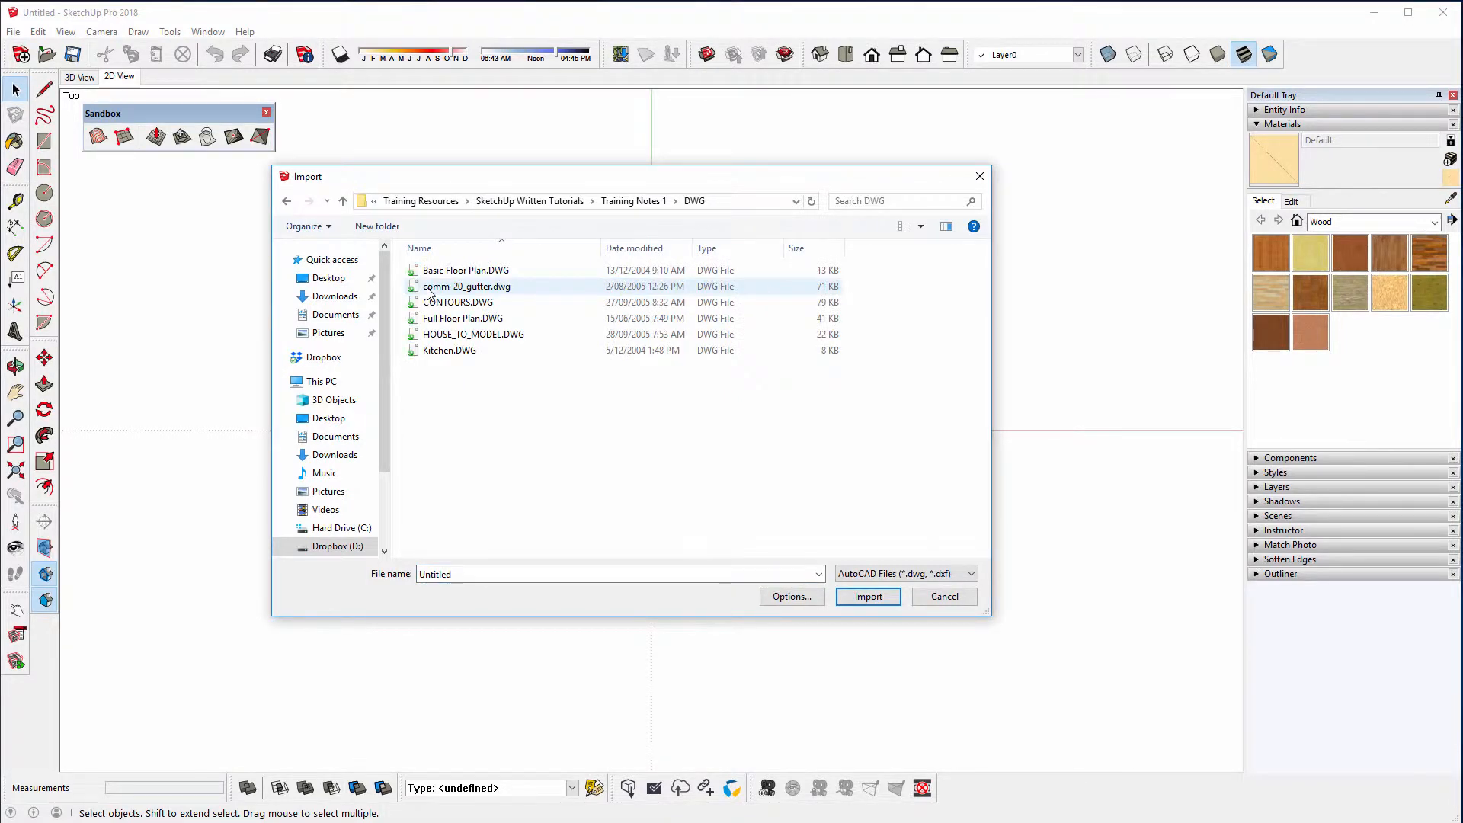
left_click(508, 305)
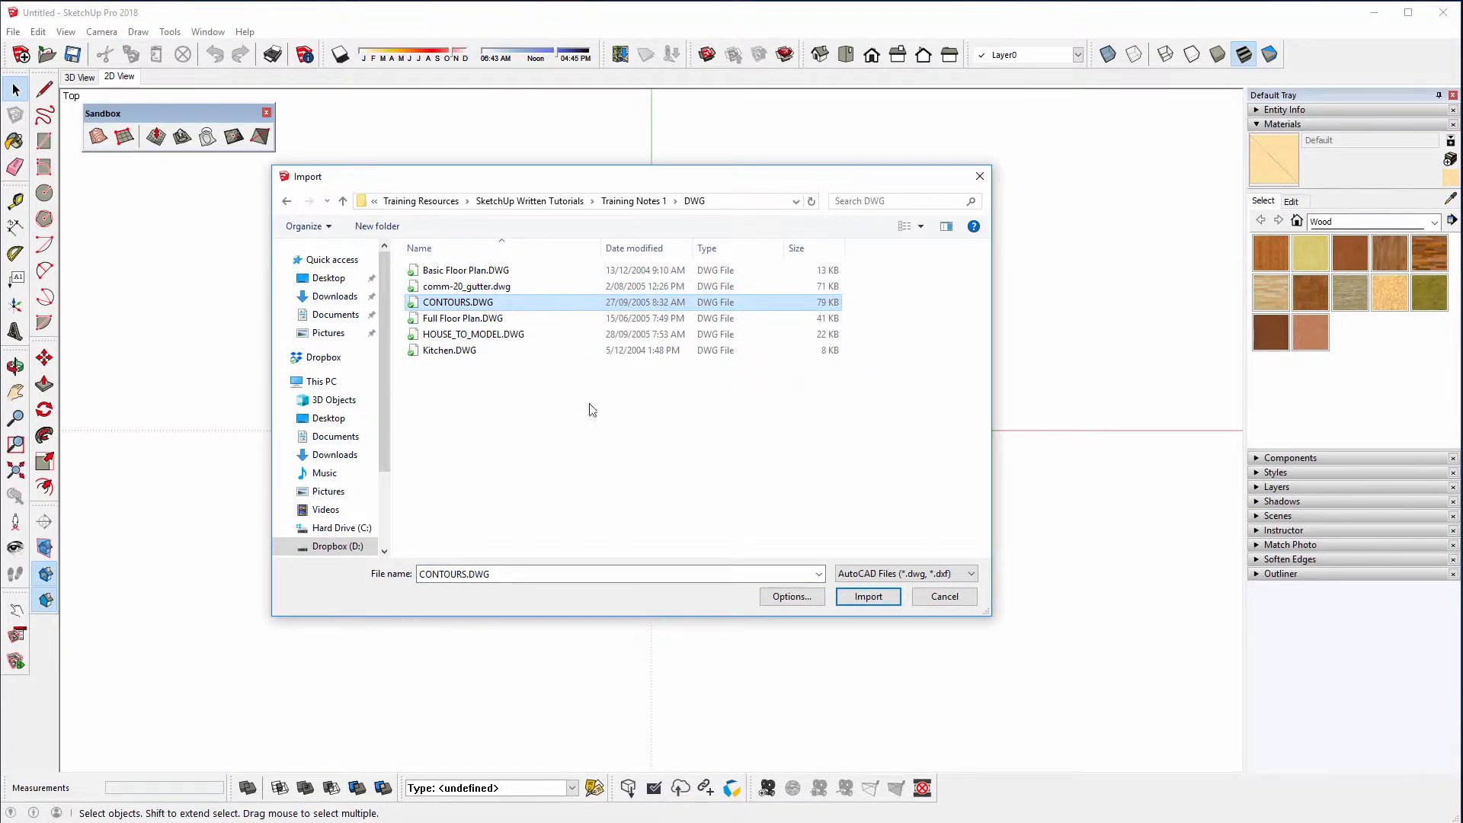
Set the DWG import units to Millimeters, import the contour drawing, and dismiss the import results
left_click(793, 604)
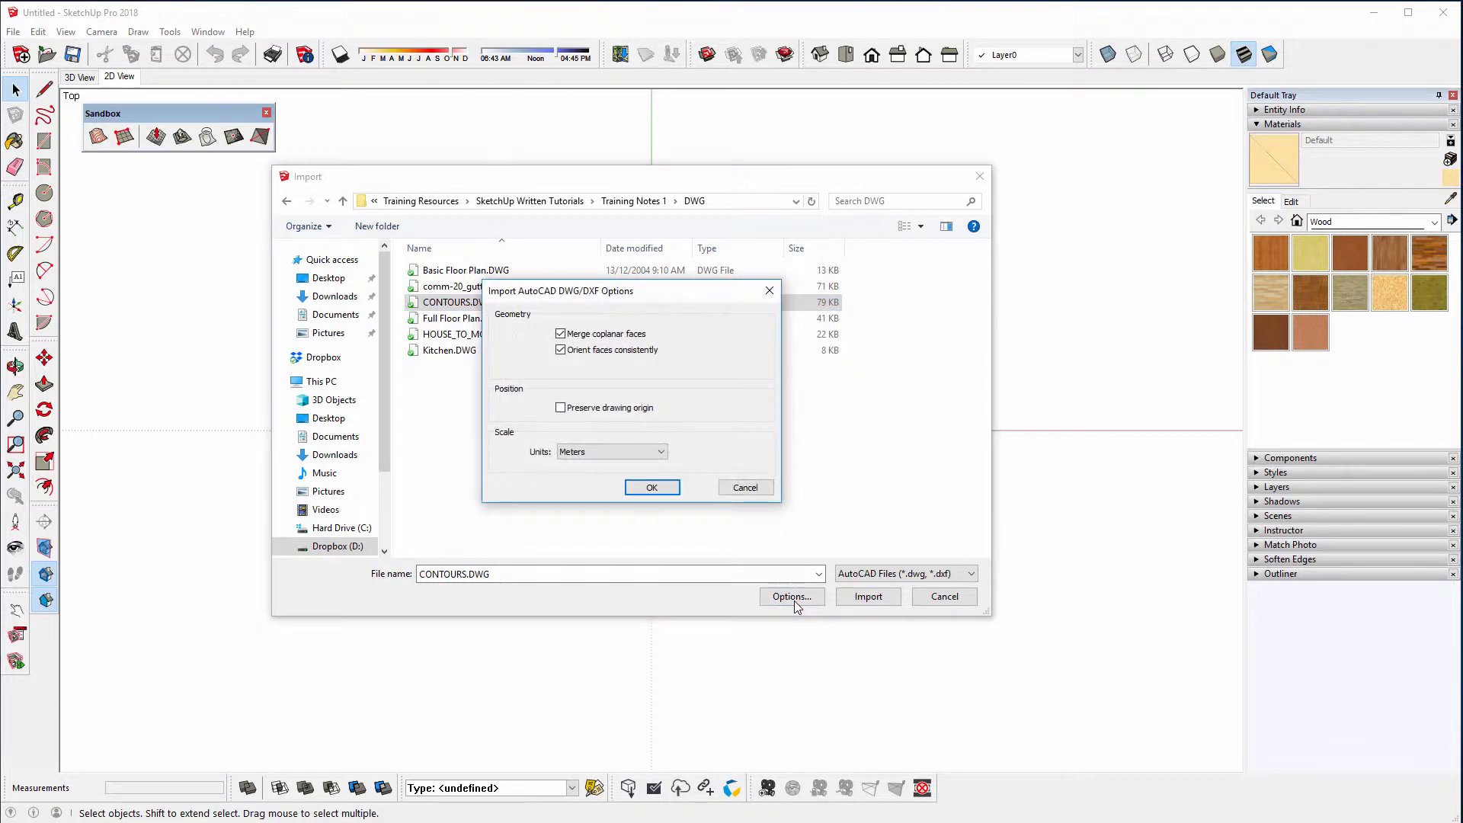
left_click(560, 350)
left_click(601, 453)
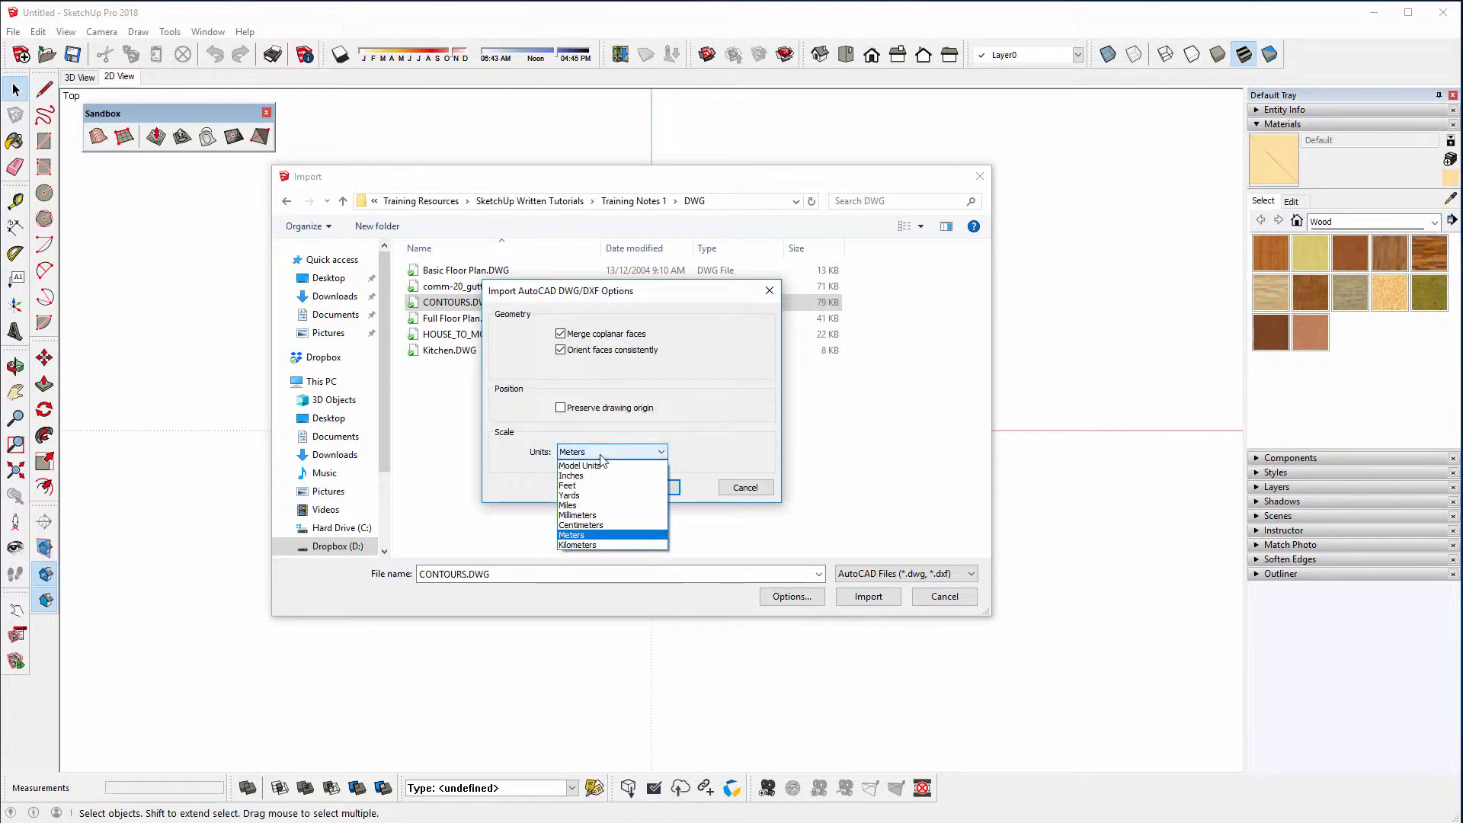
left_click(597, 518)
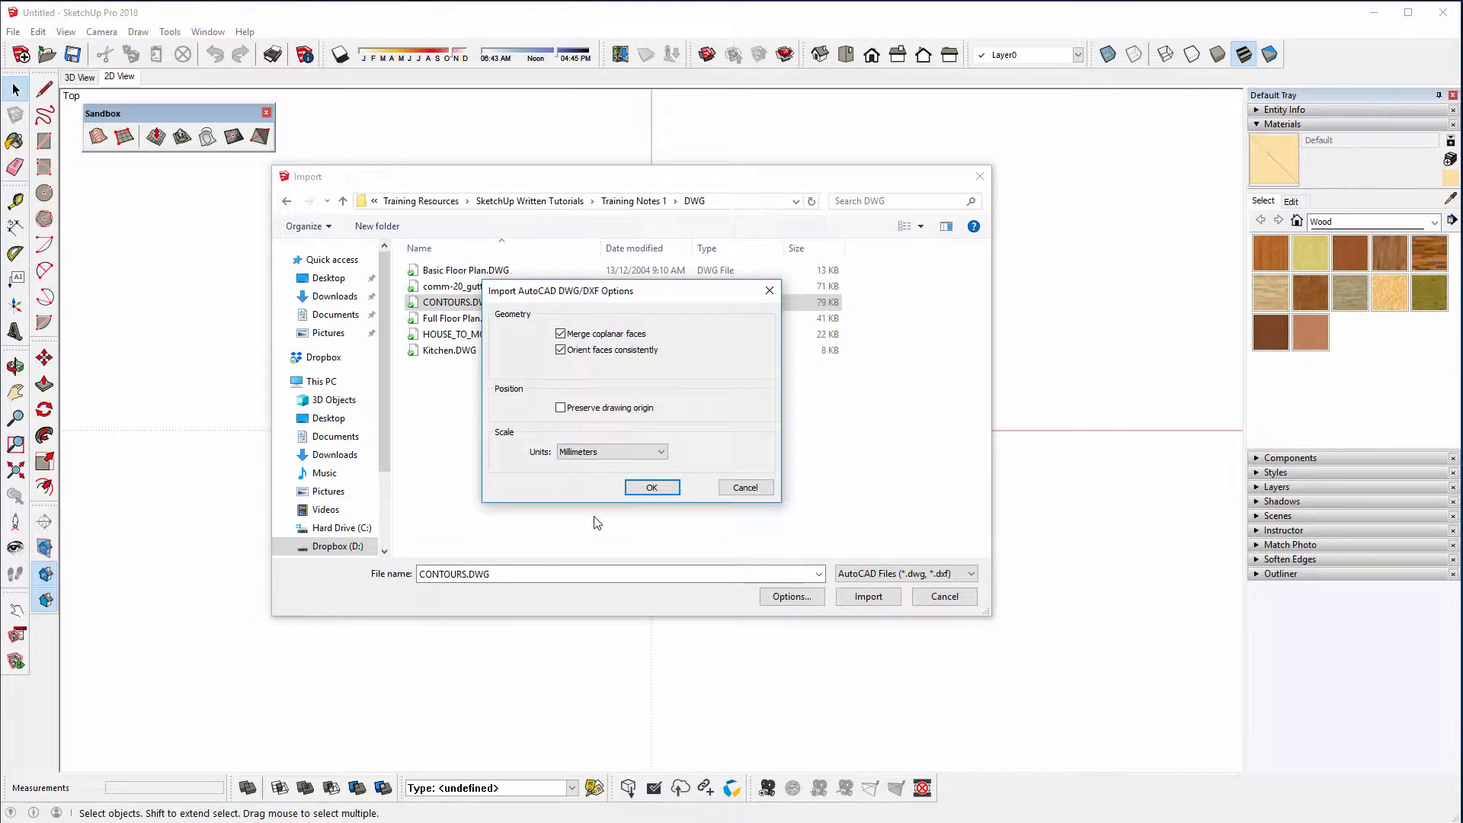
left_click(652, 487)
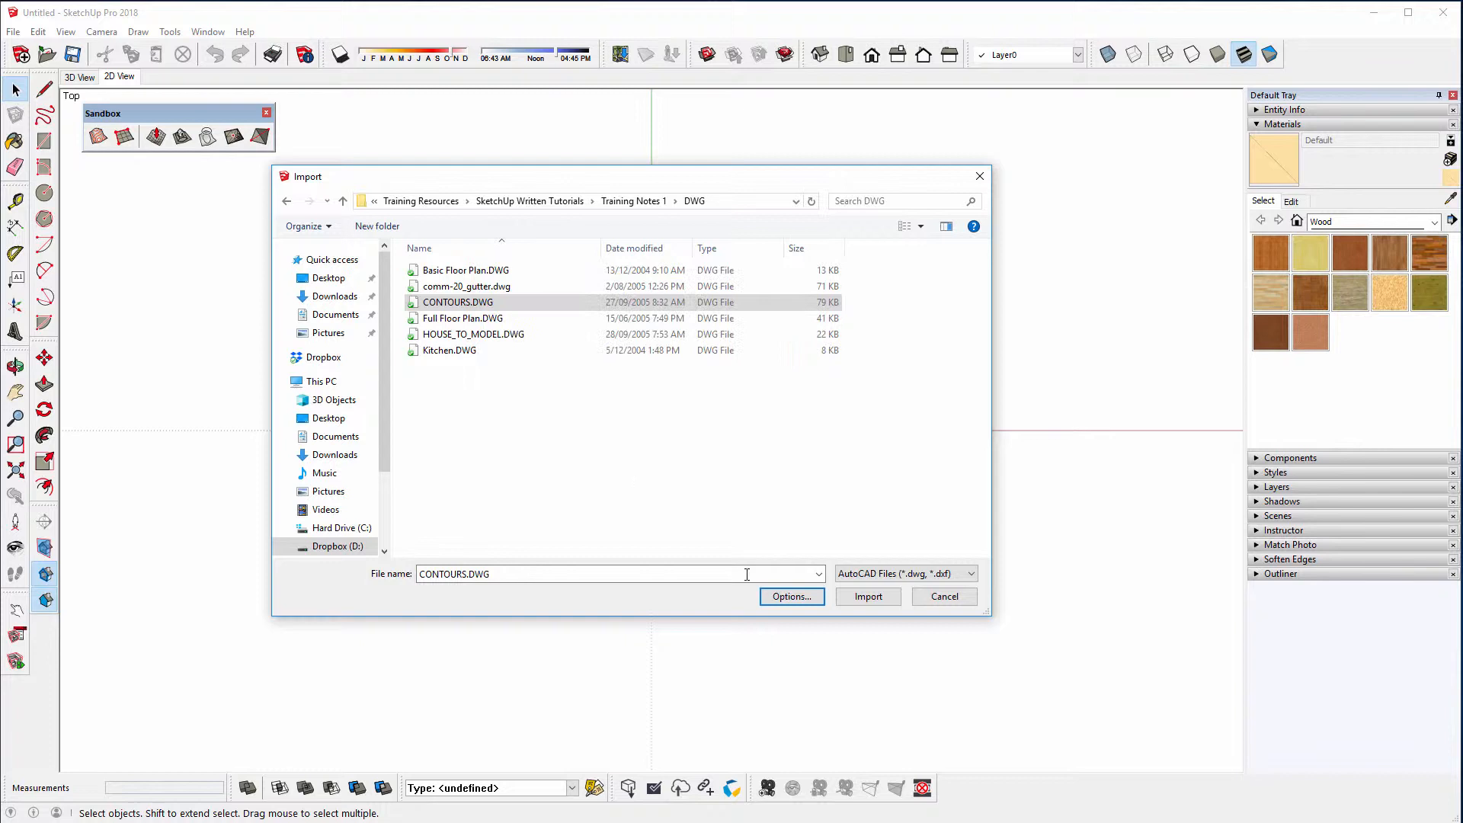
left_click(864, 597)
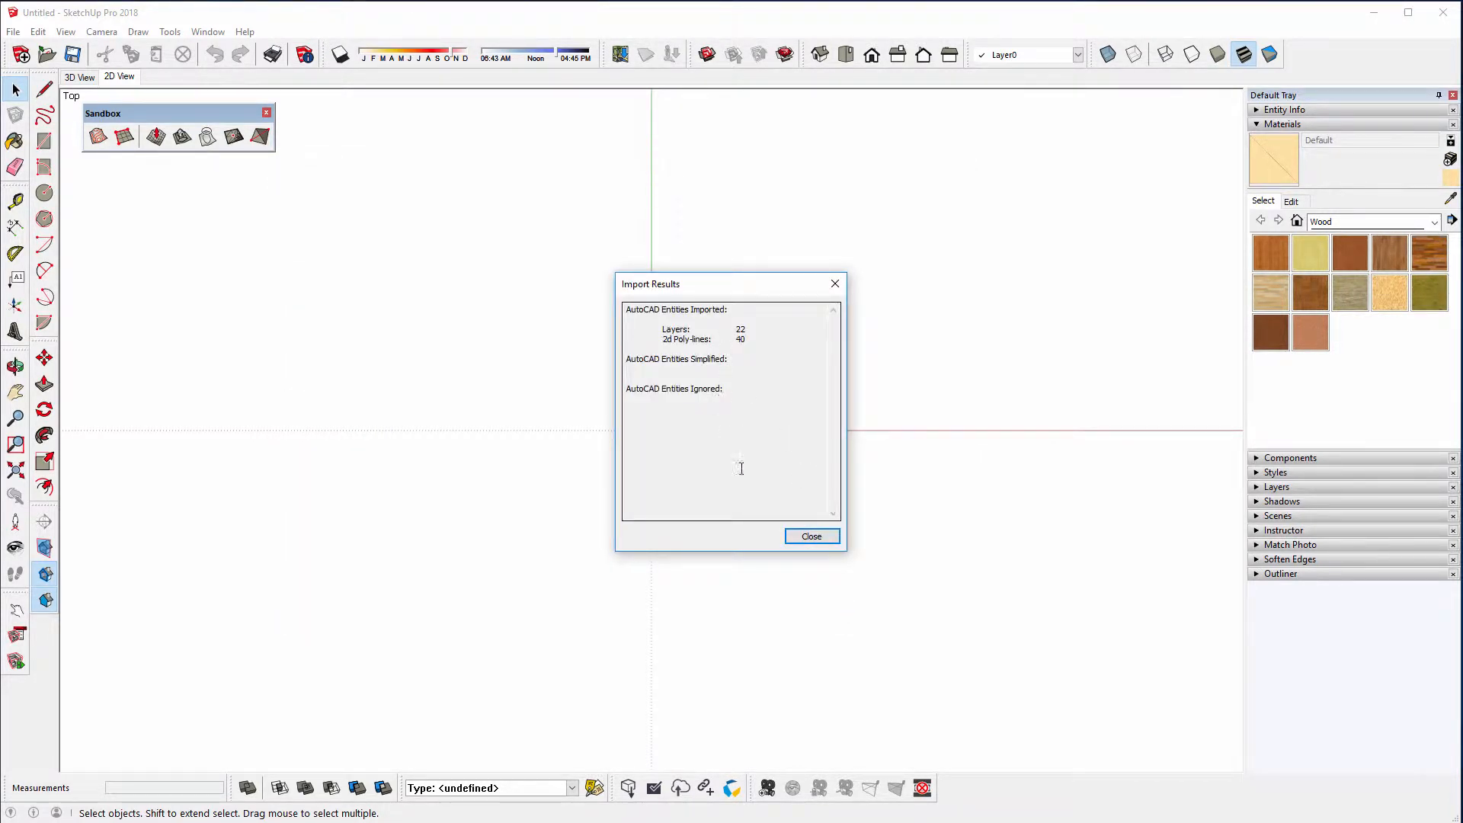
left_click(800, 538)
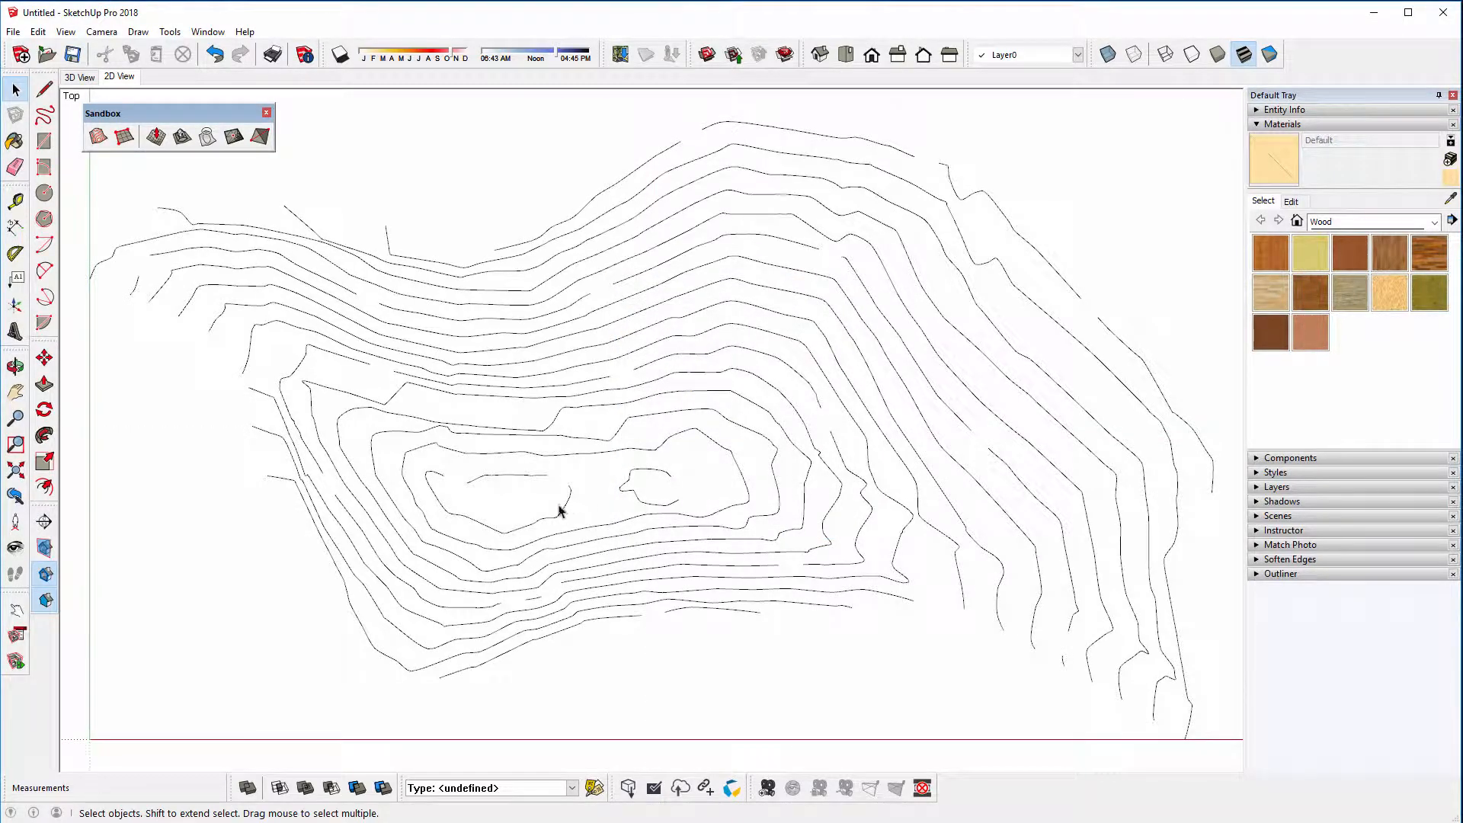
Inspect the imported contours in 3D and review the DWG import options again without importing another file
scroll(556, 447, "down", 3)
middle_click_drag(750, 609, 361, 240)
middle_click_drag(520, 510, 539, 522)
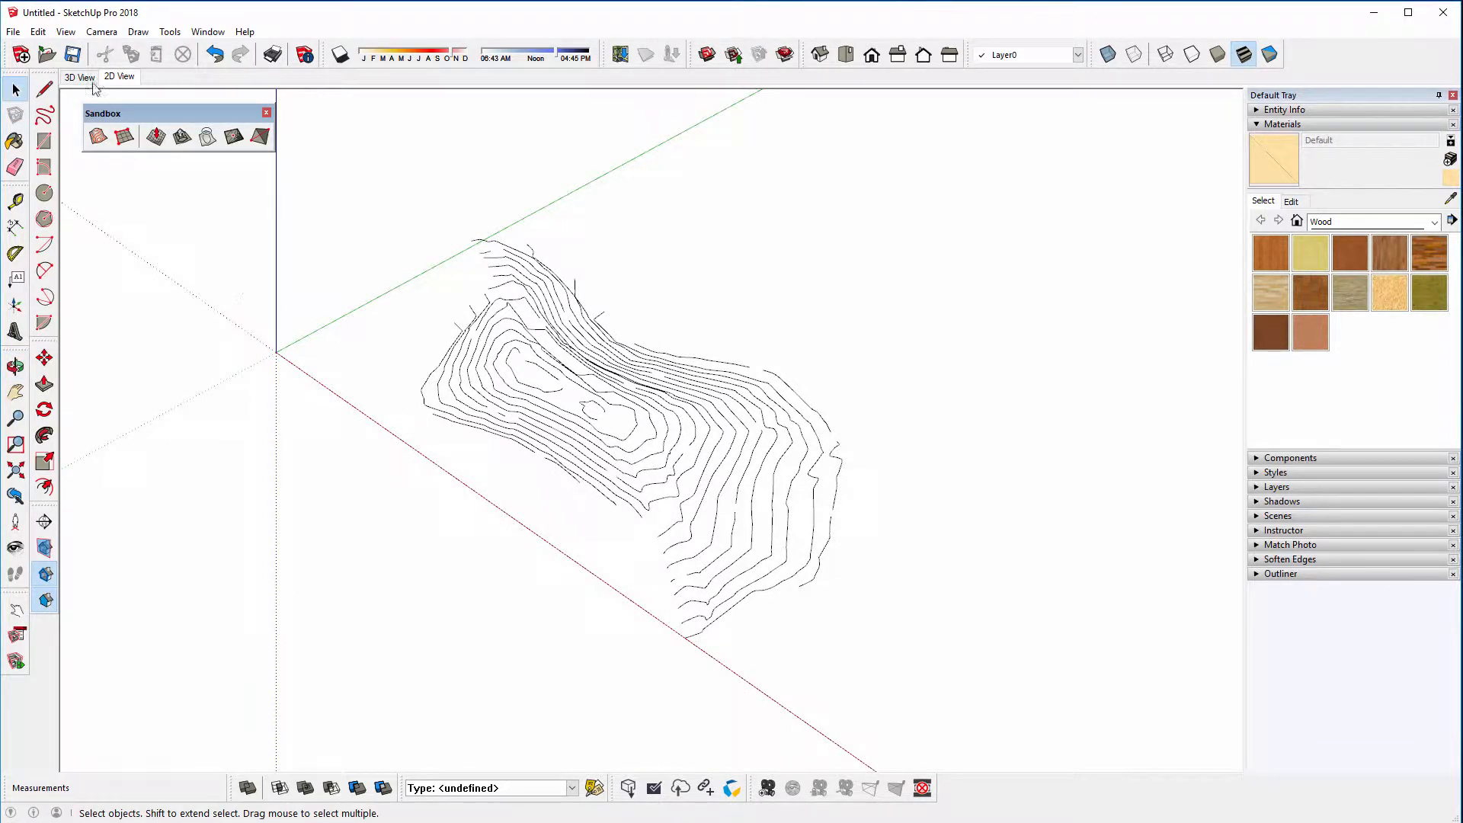
left_click(13, 33)
left_click(44, 250)
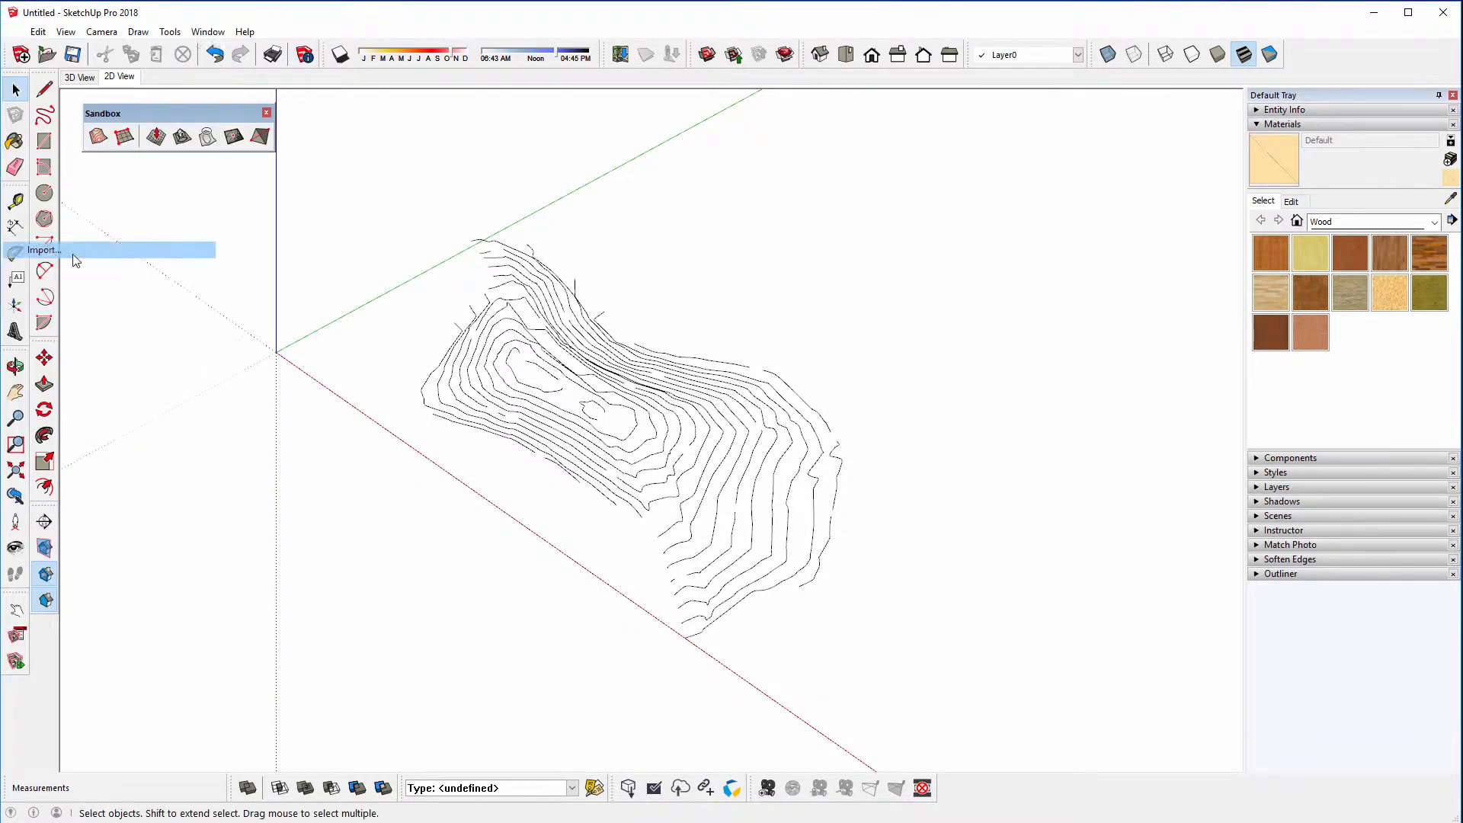
left_click(817, 600)
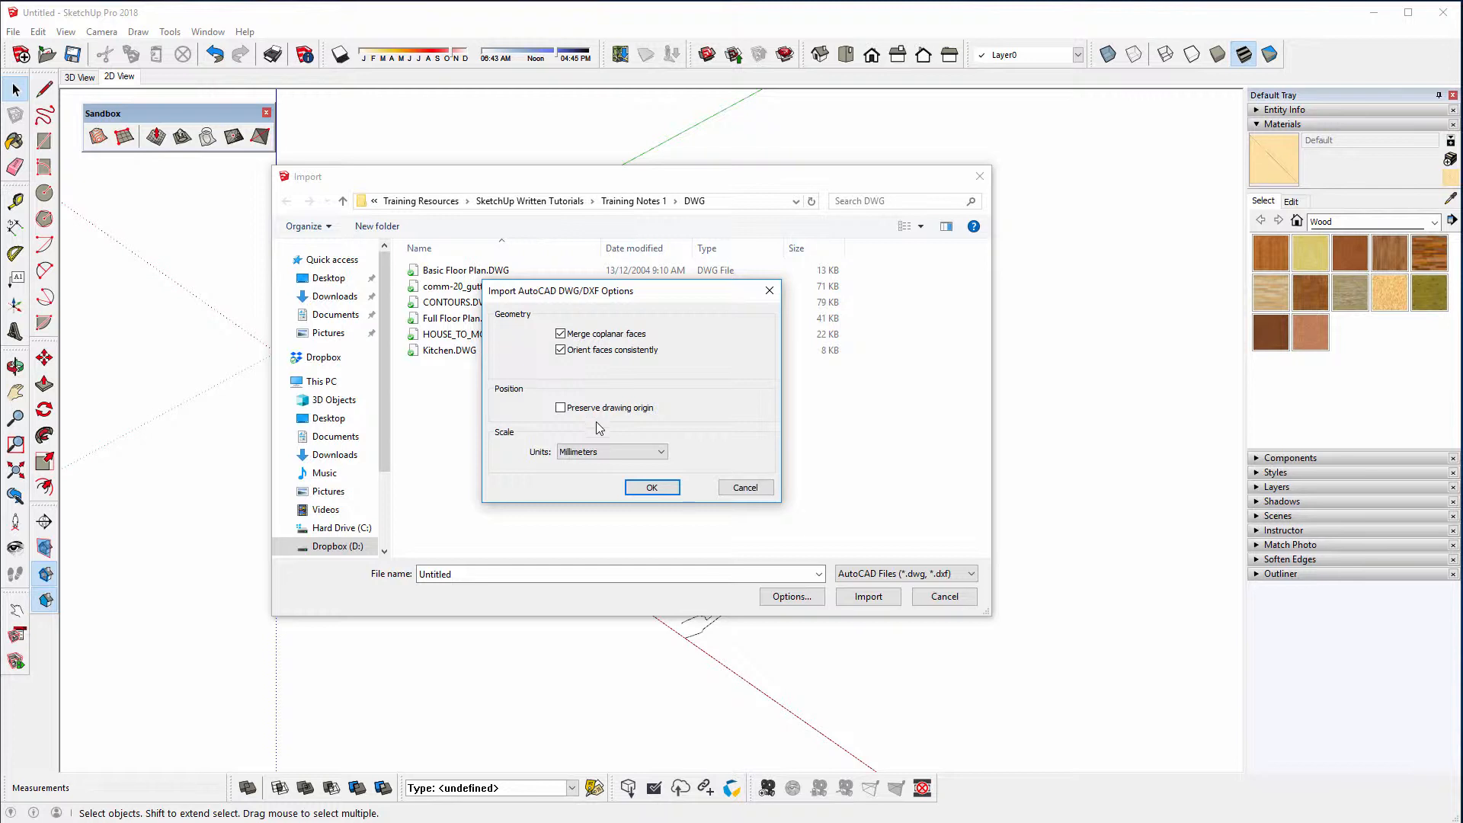
left_click(650, 489)
left_click(957, 598)
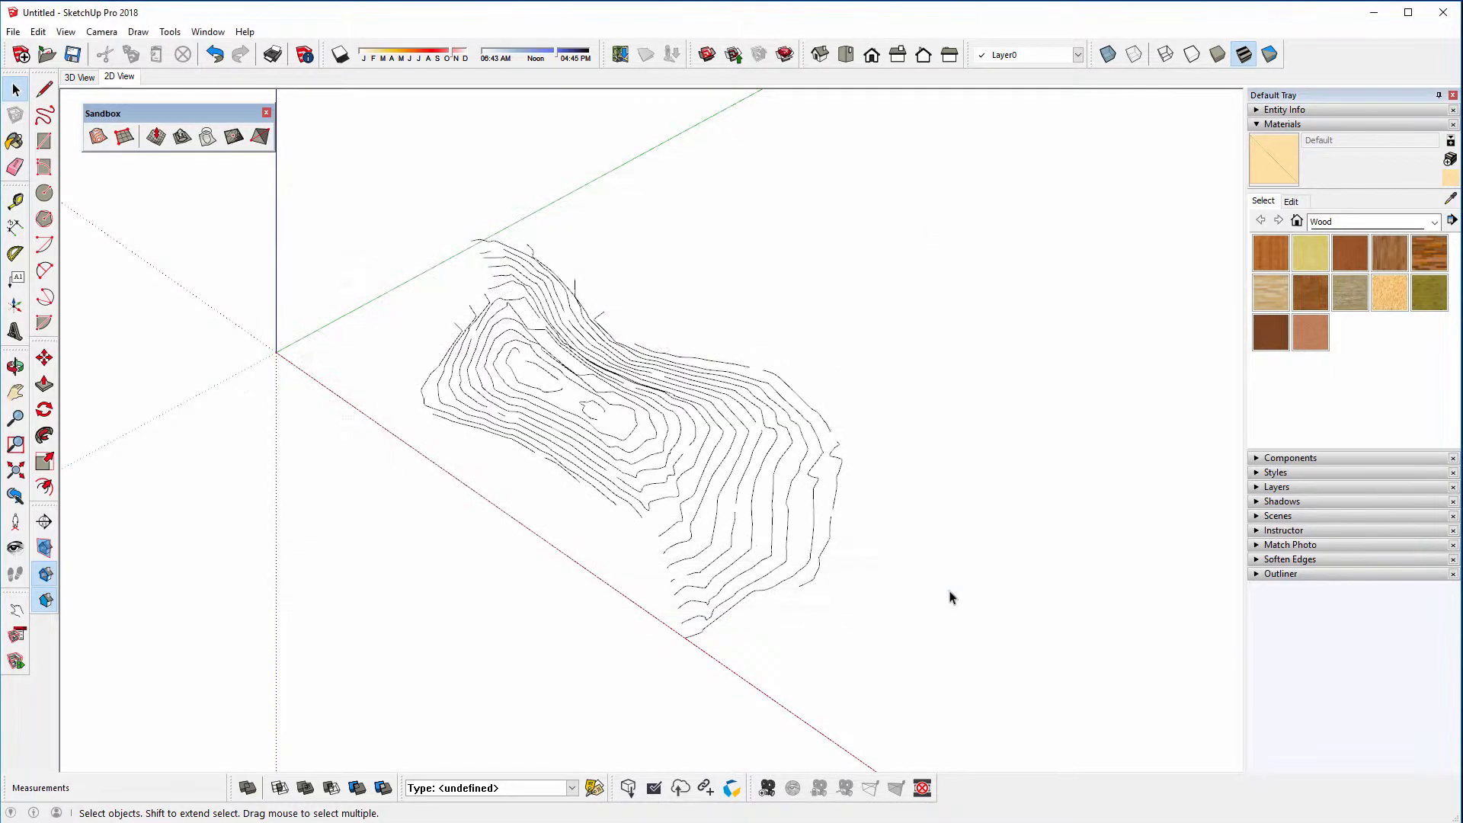
Measure the vertical distance between two adjacent contour lines near the hilltop with the Tape Measure
key("o")
middle_click_drag(810, 547, 542, 336)
scroll(621, 441, "up", 6)
middle_click_drag(713, 426, 556, 442)
scroll(800, 526, "down", 5)
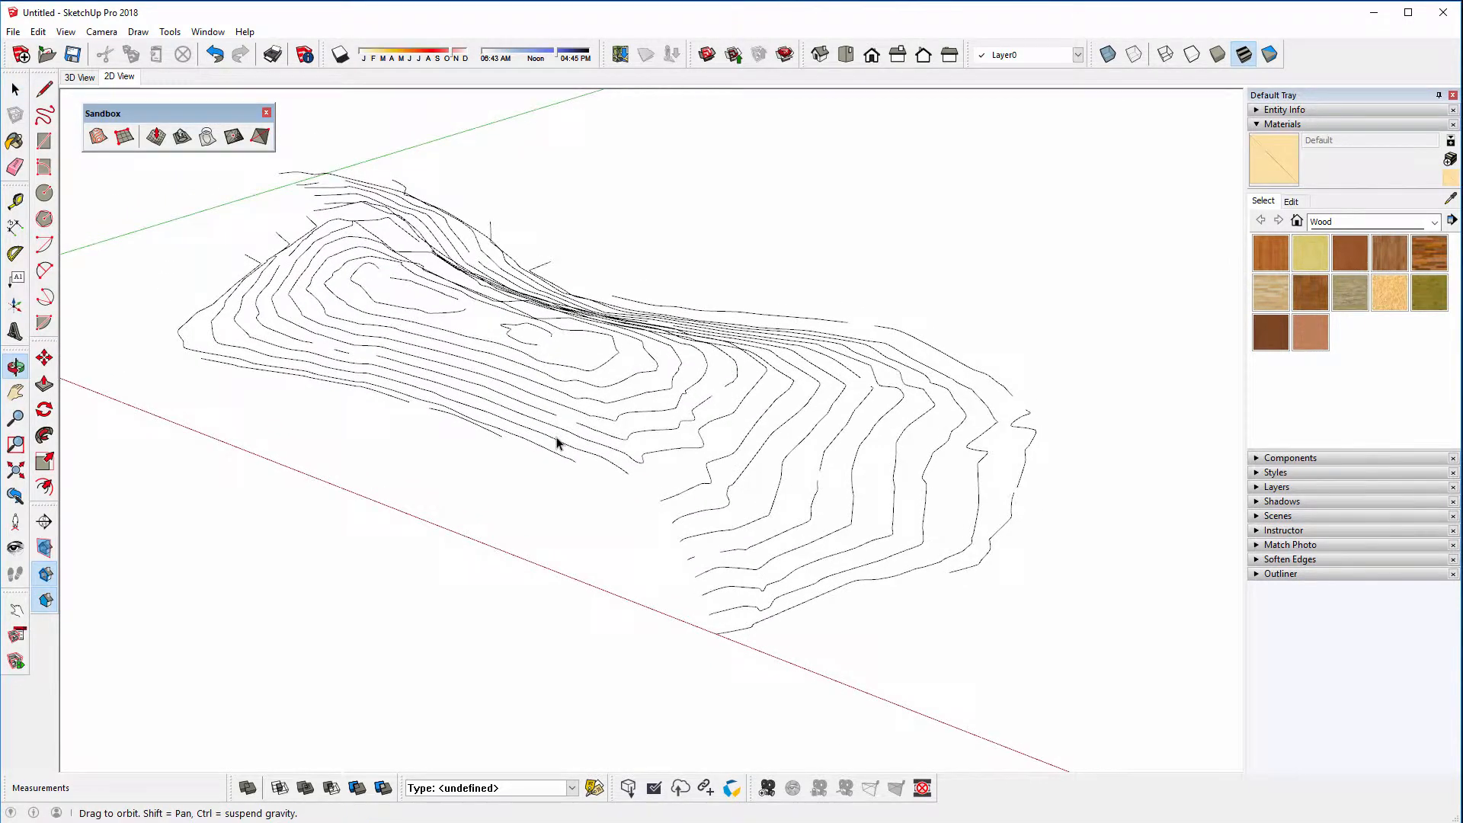
scroll(574, 411, "up", 4)
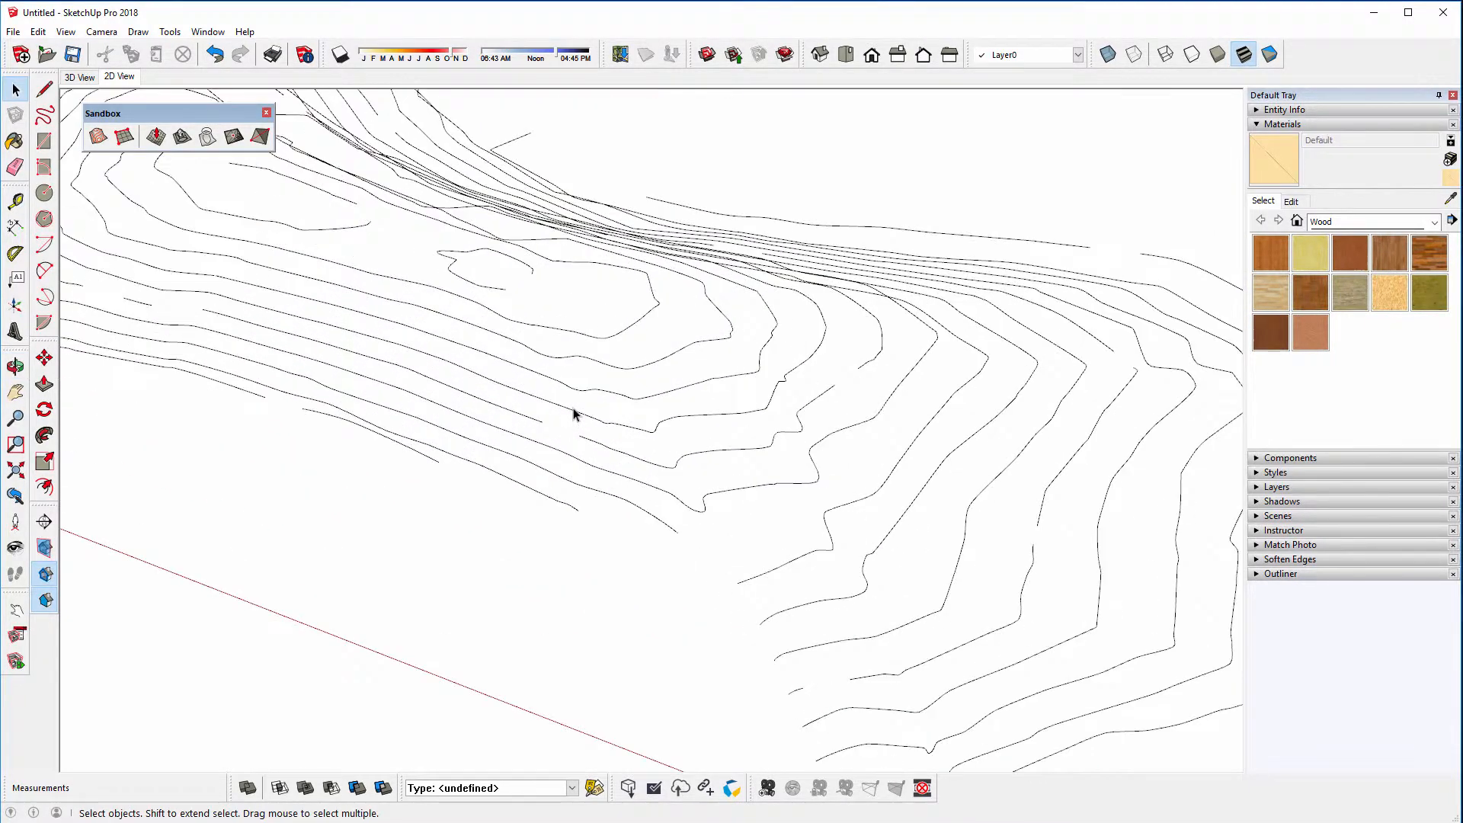
left_click(15, 201)
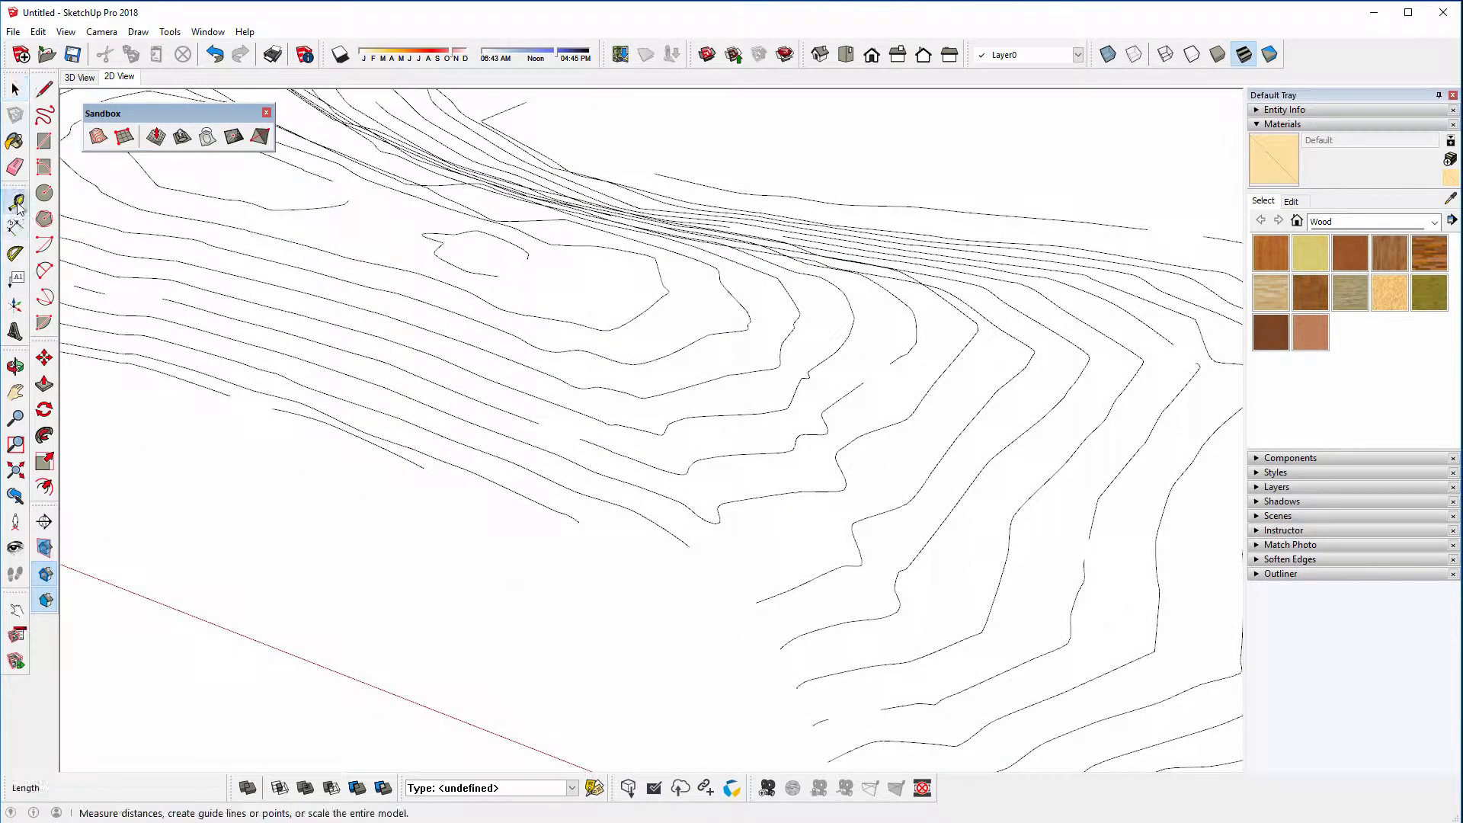
left_click(452, 303)
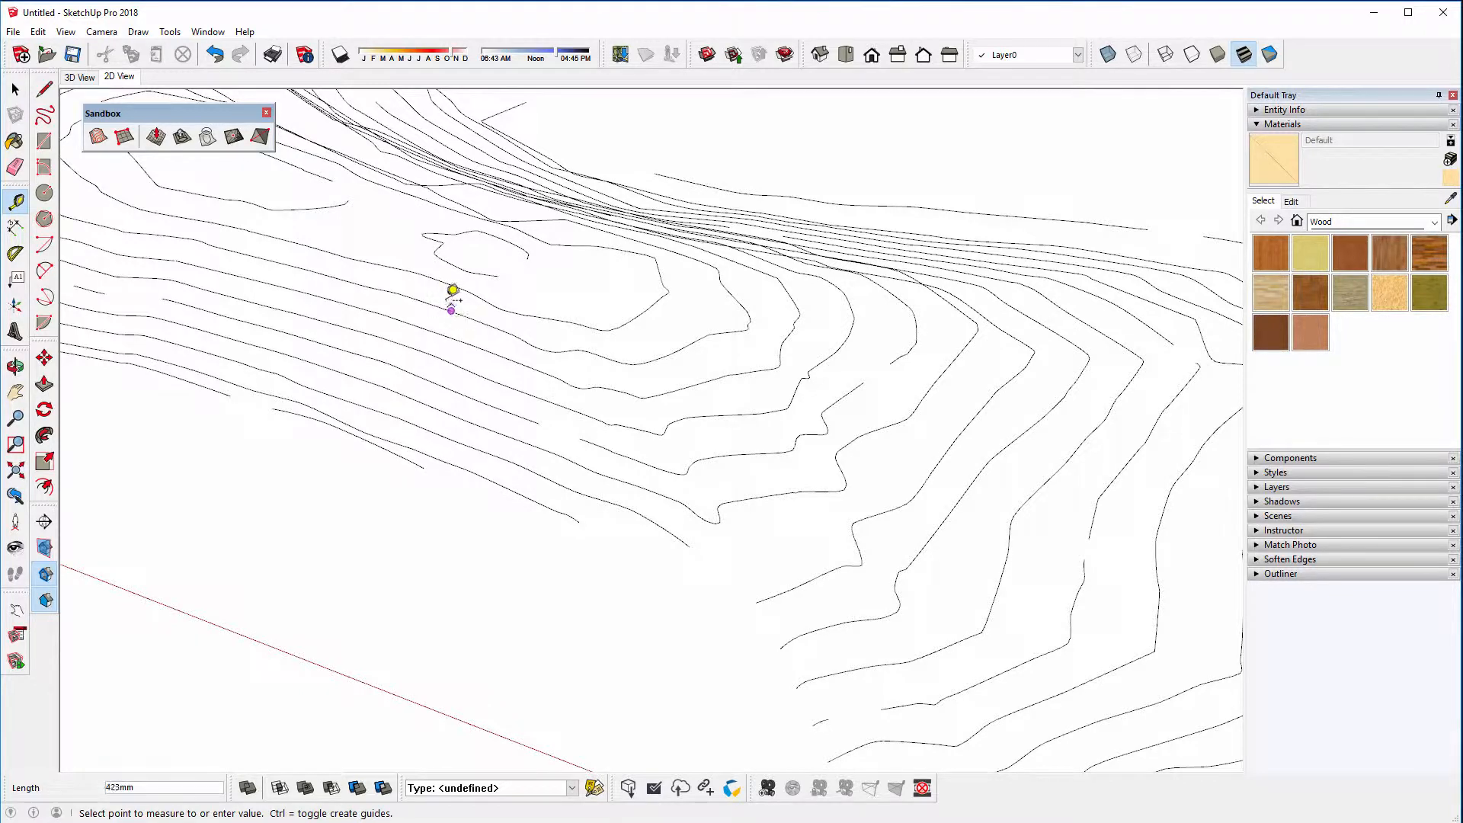
scroll(454, 289, "up", 2)
scroll(453, 290, "up", 1)
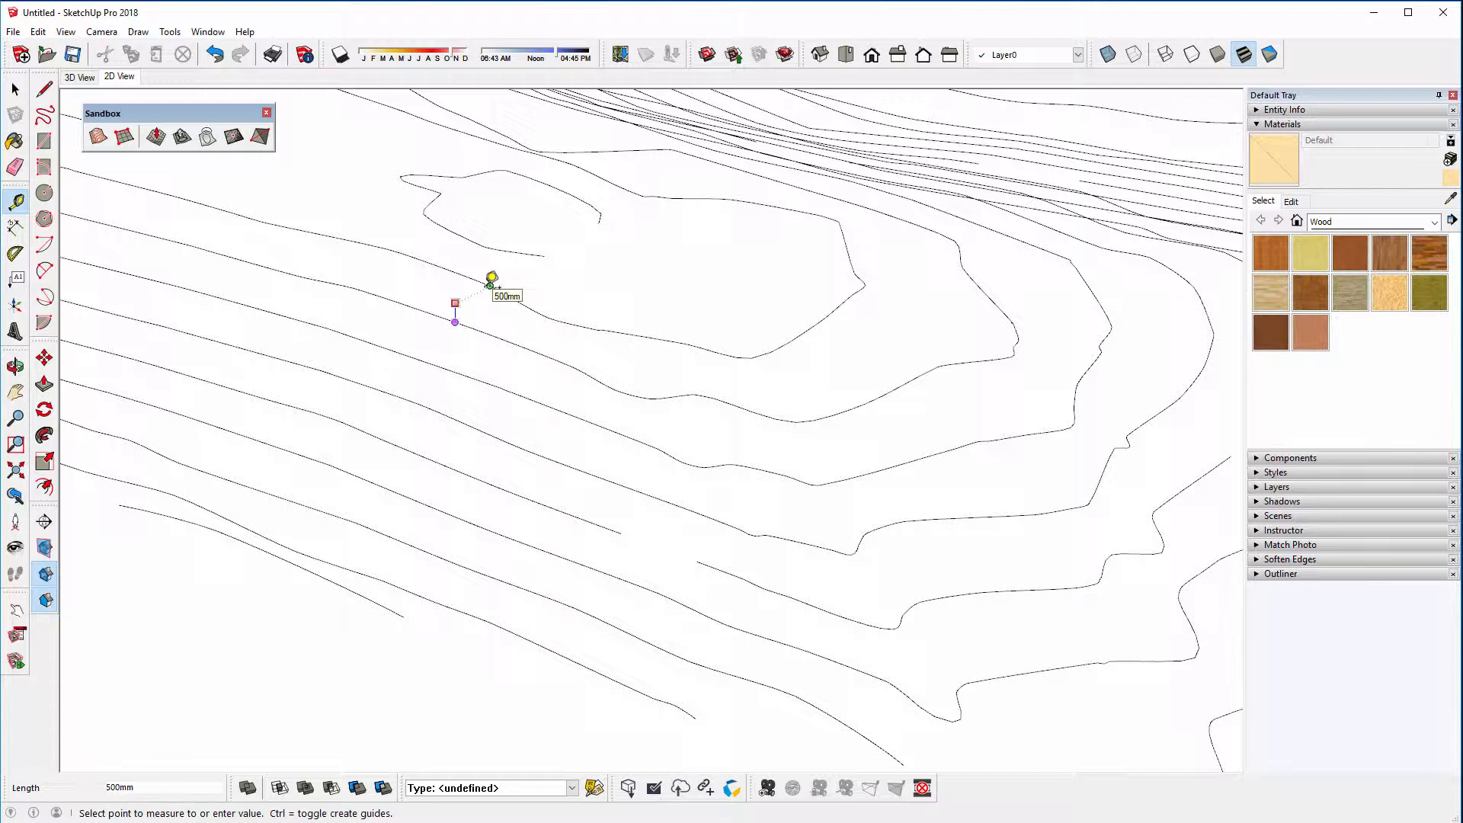
key("space")
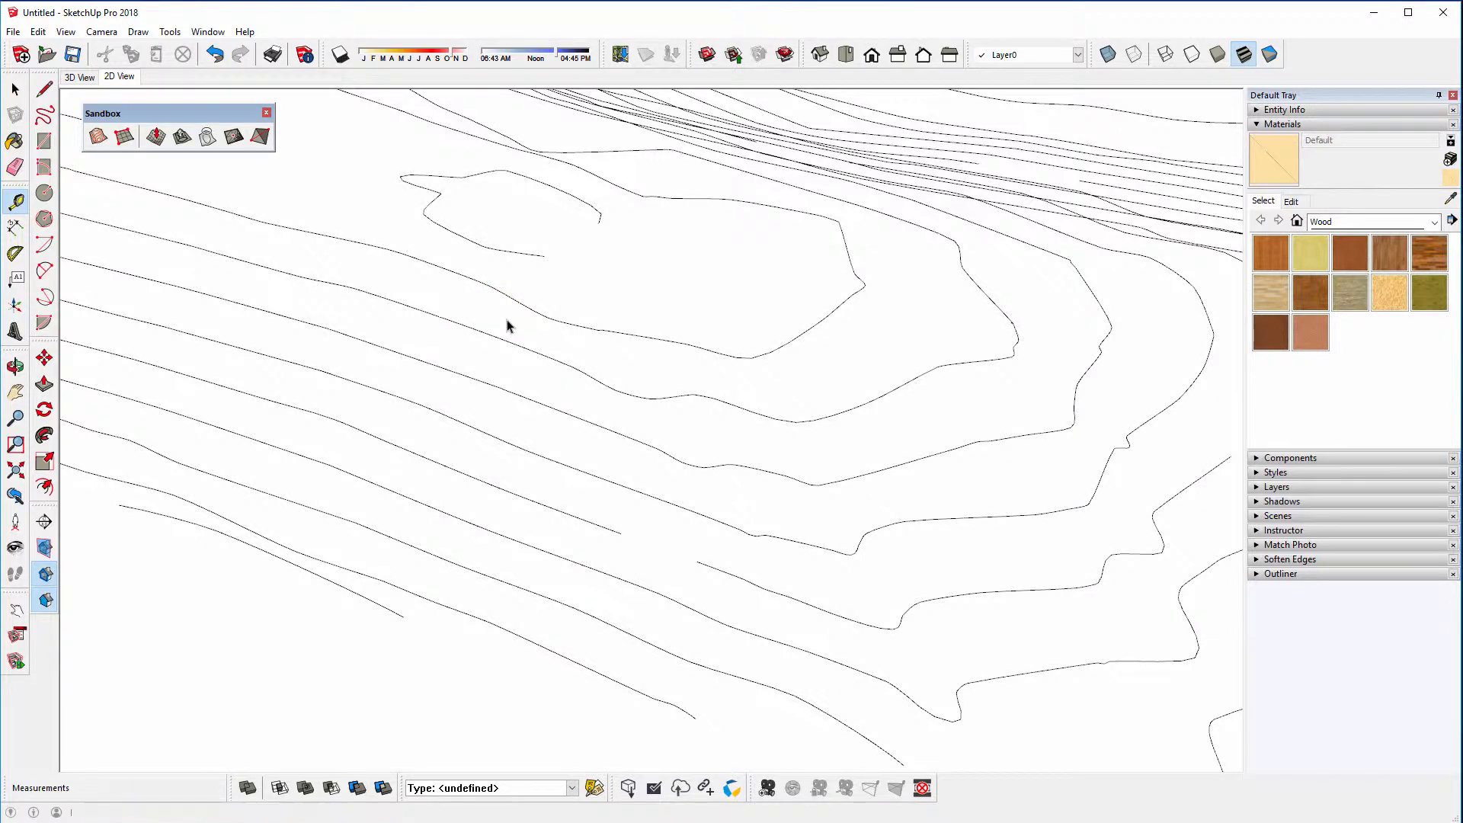
Explode the imported contours component into loose edges and clear the selection
scroll(509, 343, "down", 2)
scroll(725, 457, "down", 3)
middle_click_drag(709, 457, 454, 467)
left_click(679, 483)
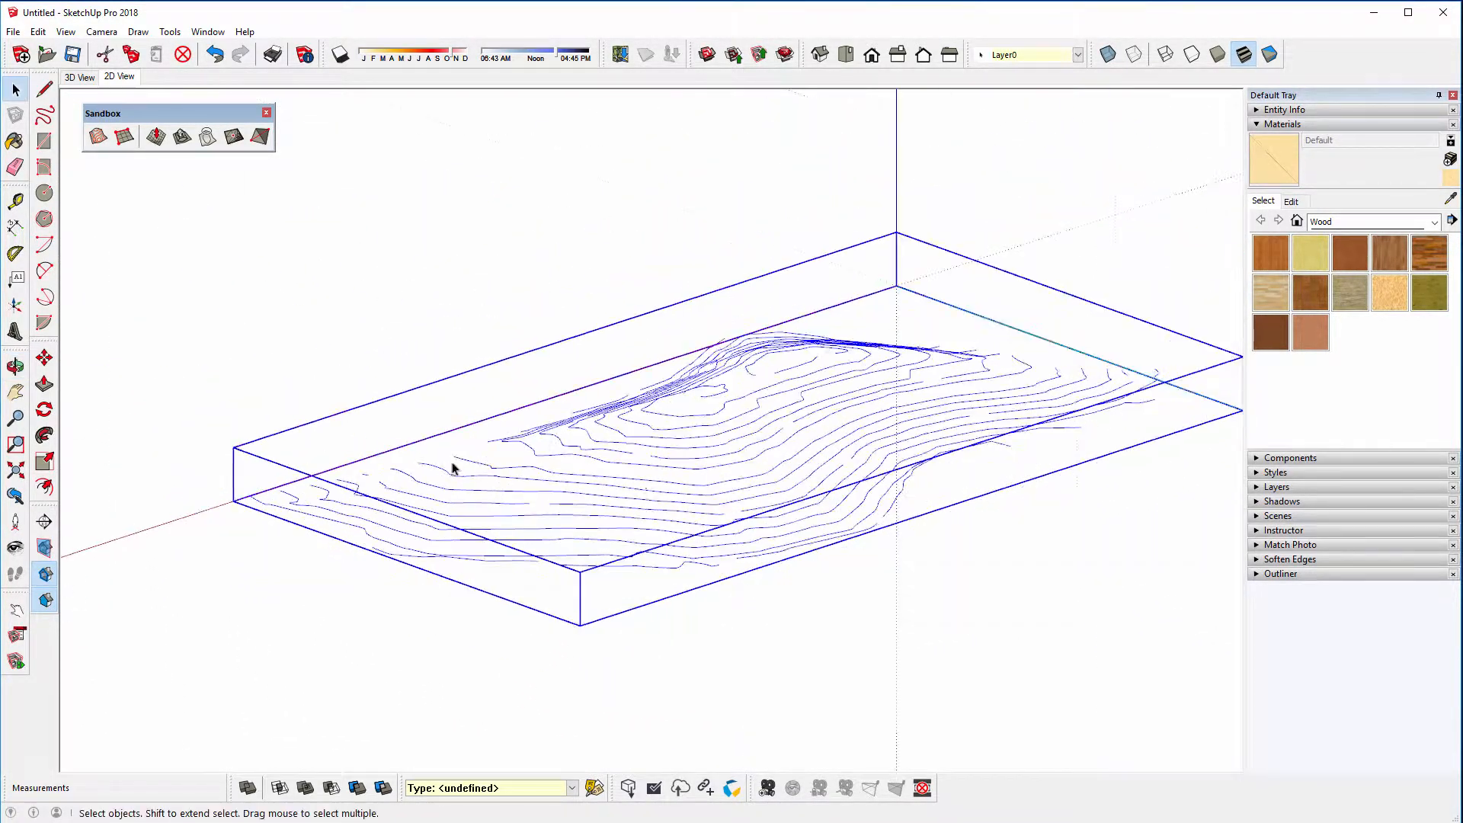
right_click(644, 483)
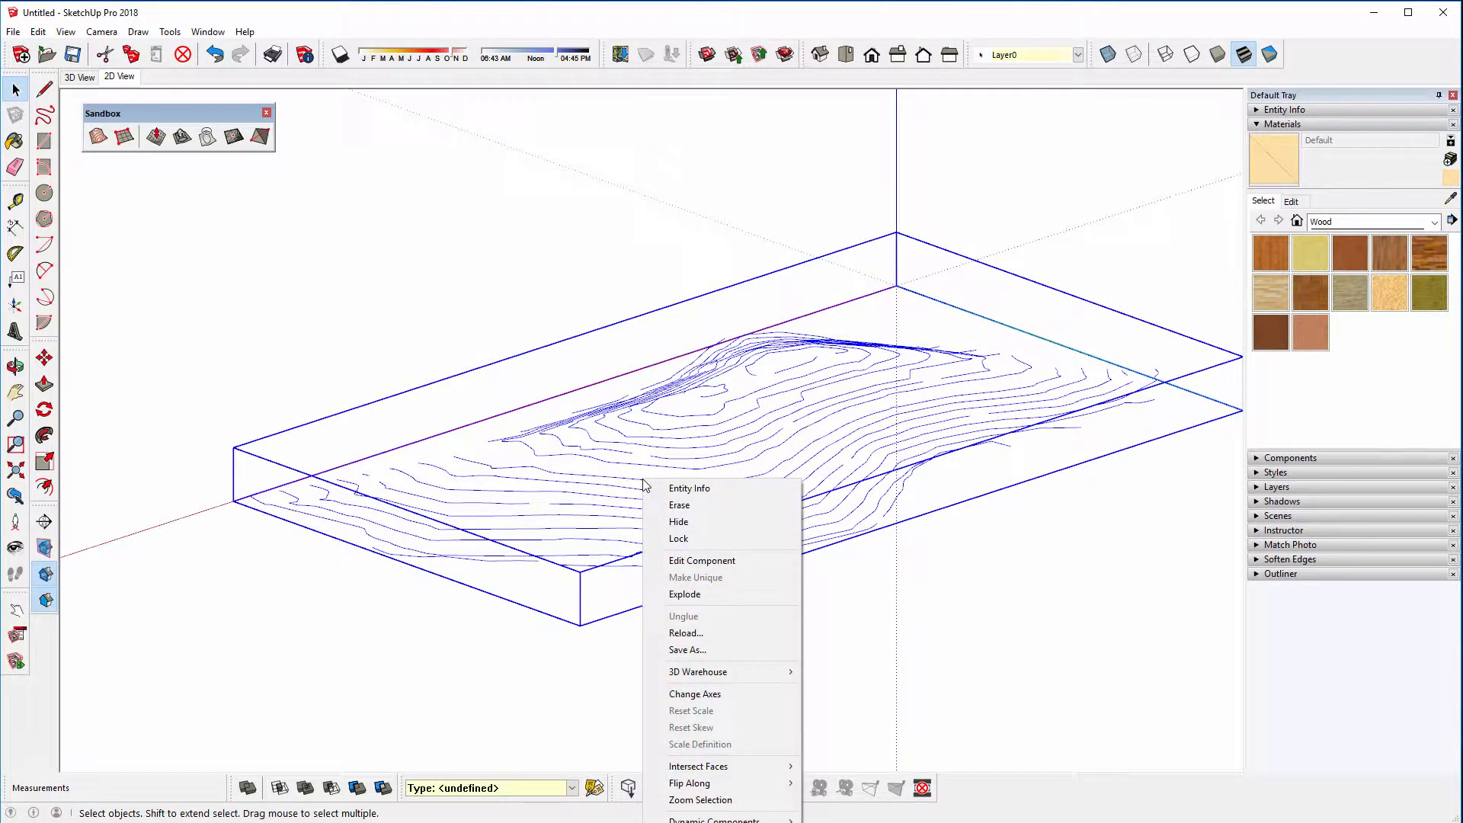
left_click(683, 594)
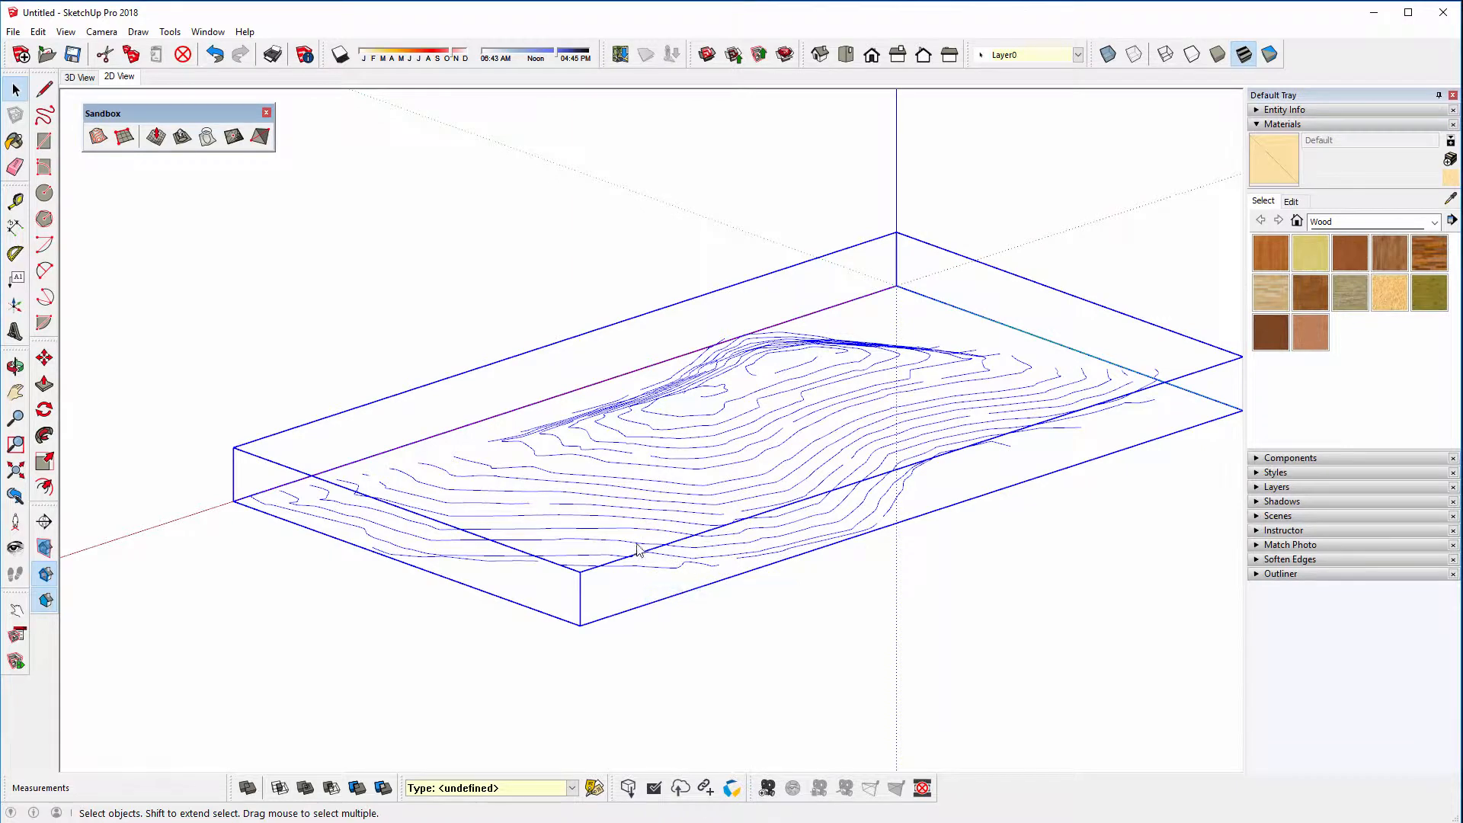
scroll(539, 531, "up", 4)
left_click(552, 581)
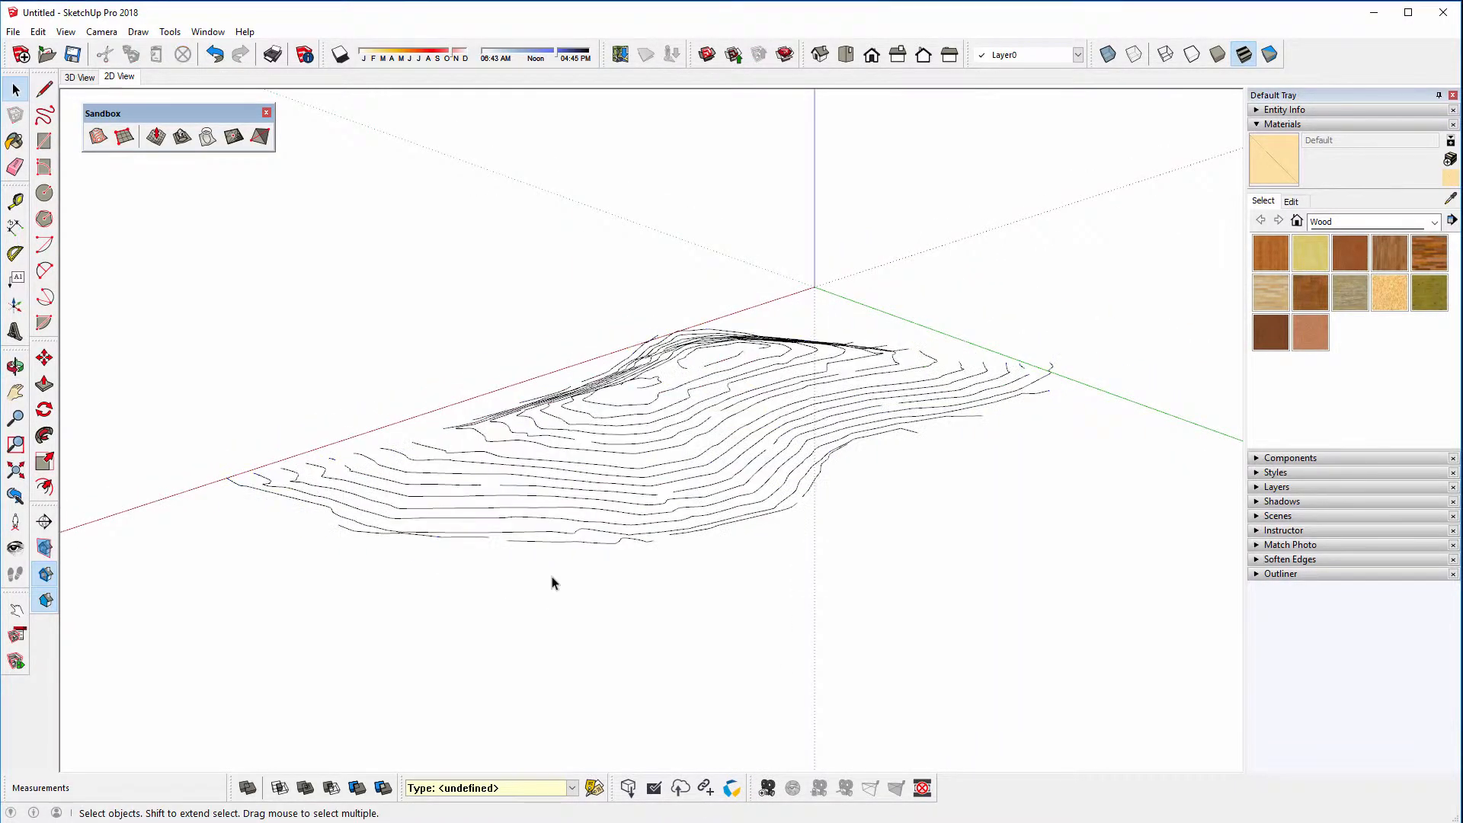
Select single segments of the lower contour lines to check how the exploded linework is divided
scroll(531, 551, "up", 2)
left_click(531, 489)
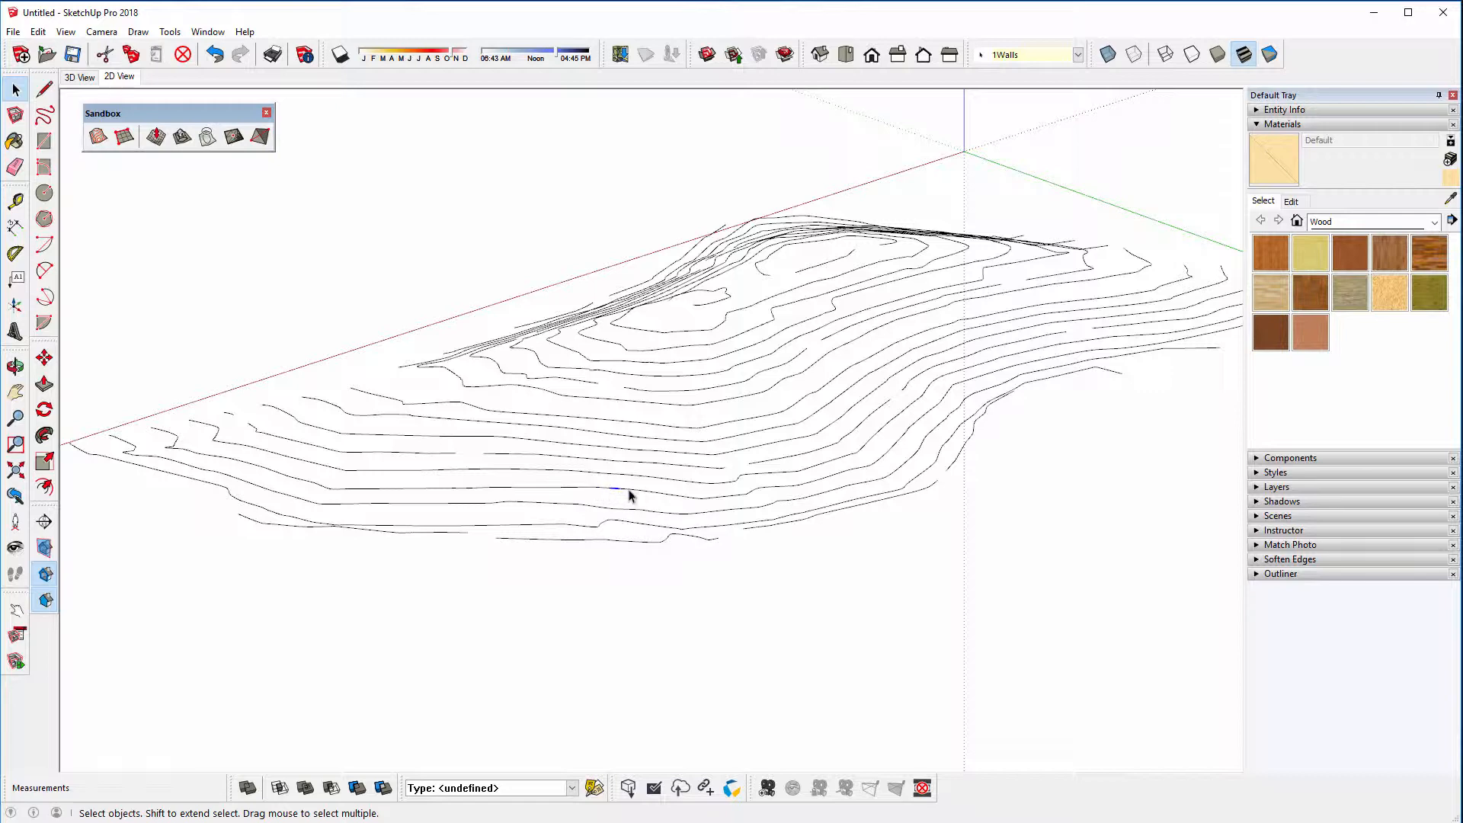
left_click(684, 497)
middle_click_drag(697, 499, 545, 509)
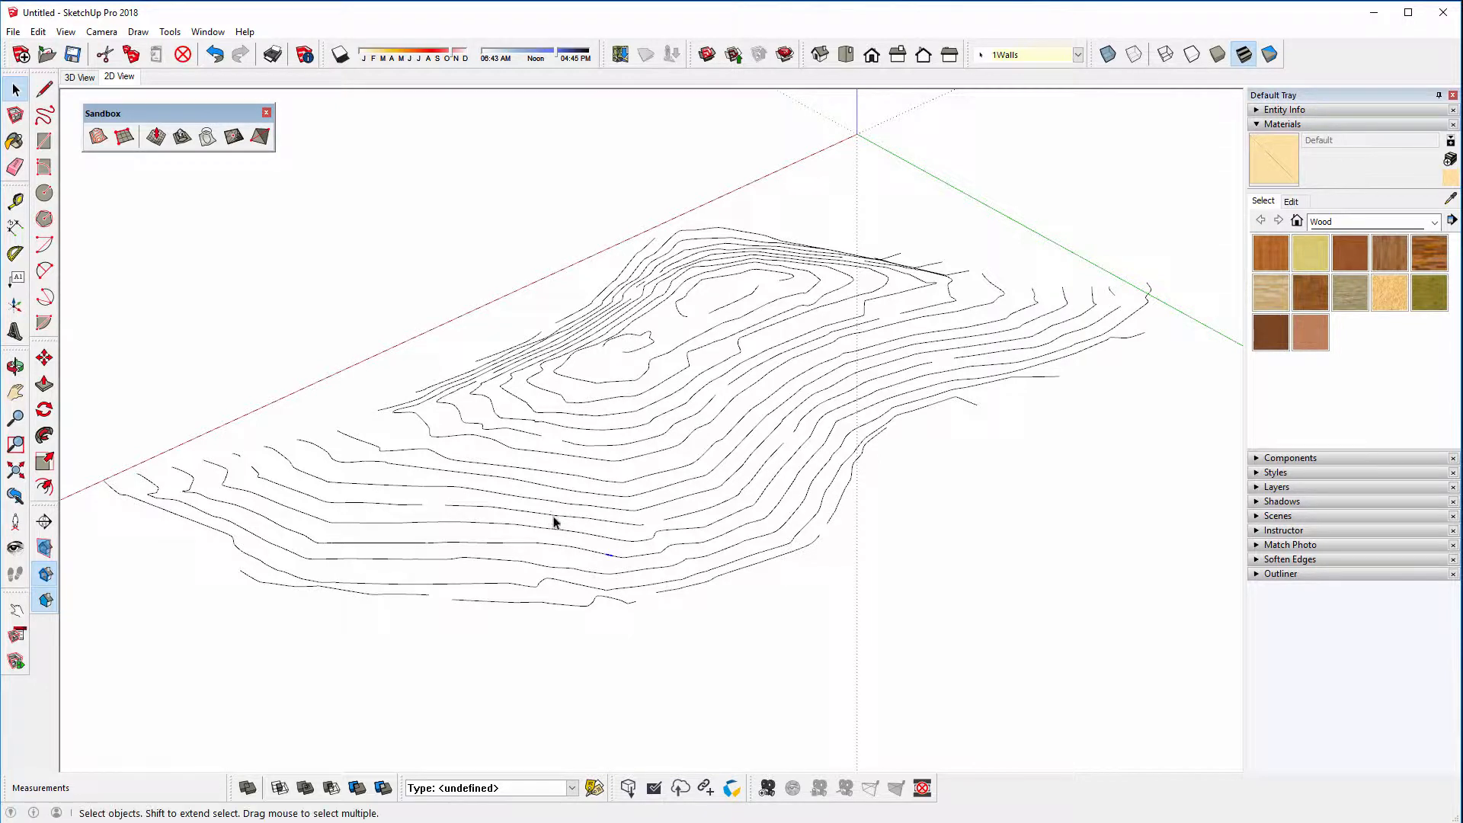
Open the Extension Warehouse and move its window to the middle of the drawing area
left_click(207, 32)
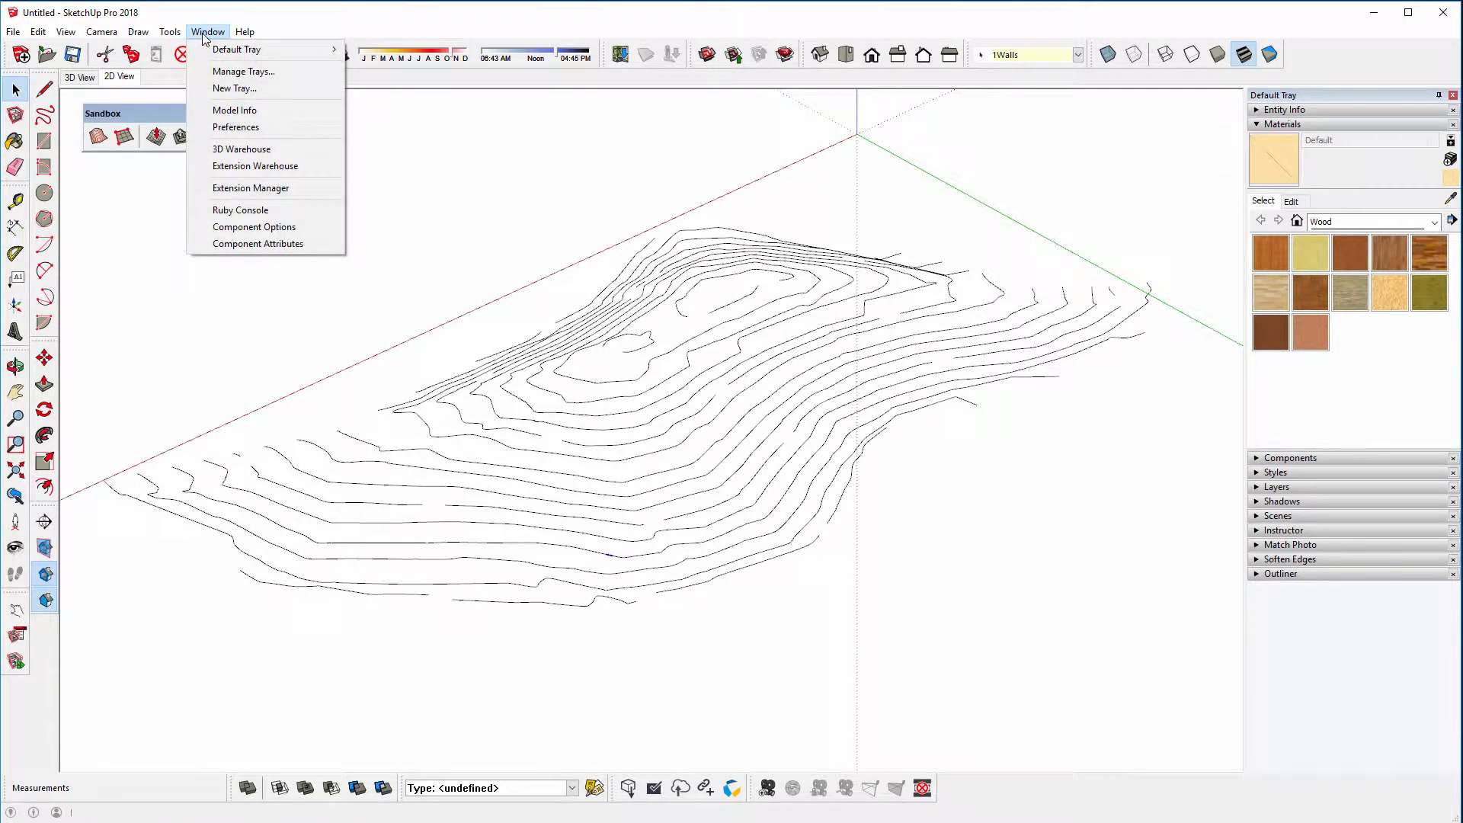
left_click(217, 166)
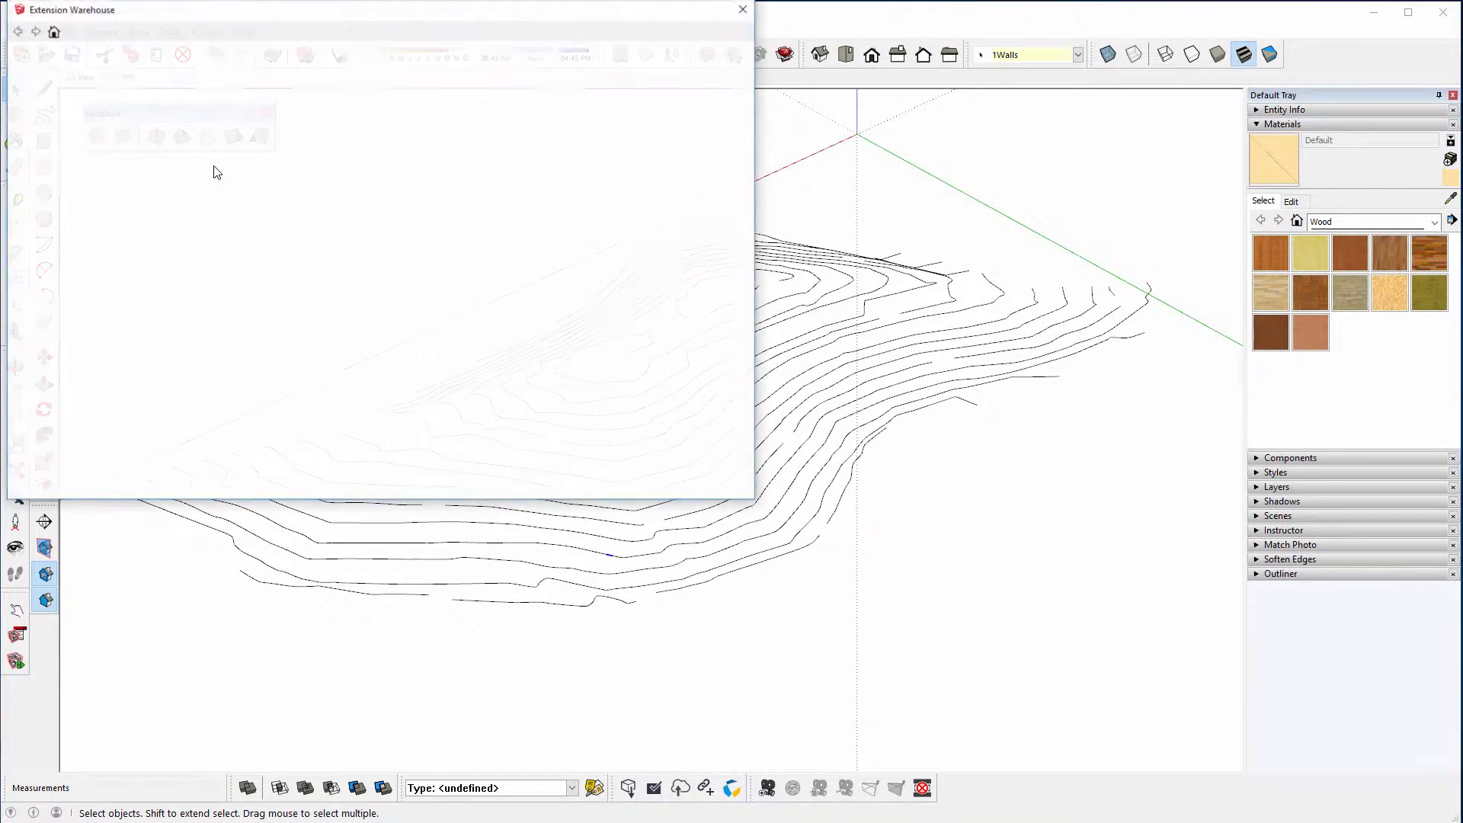
left_click_drag(179, 12, 467, 179)
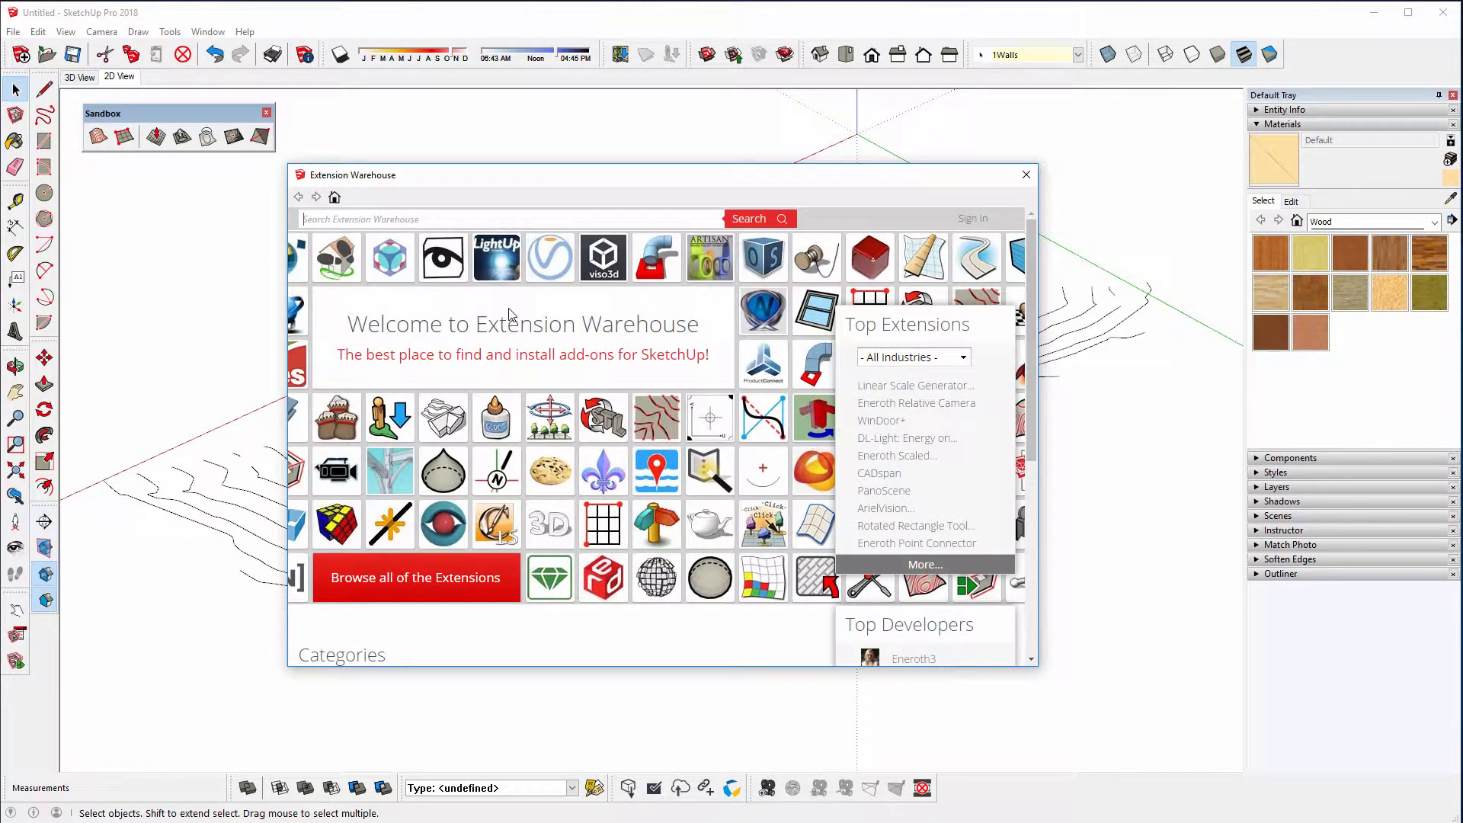
Sign in to the Extension Warehouse with the Google account, entering the account password
left_click(968, 221)
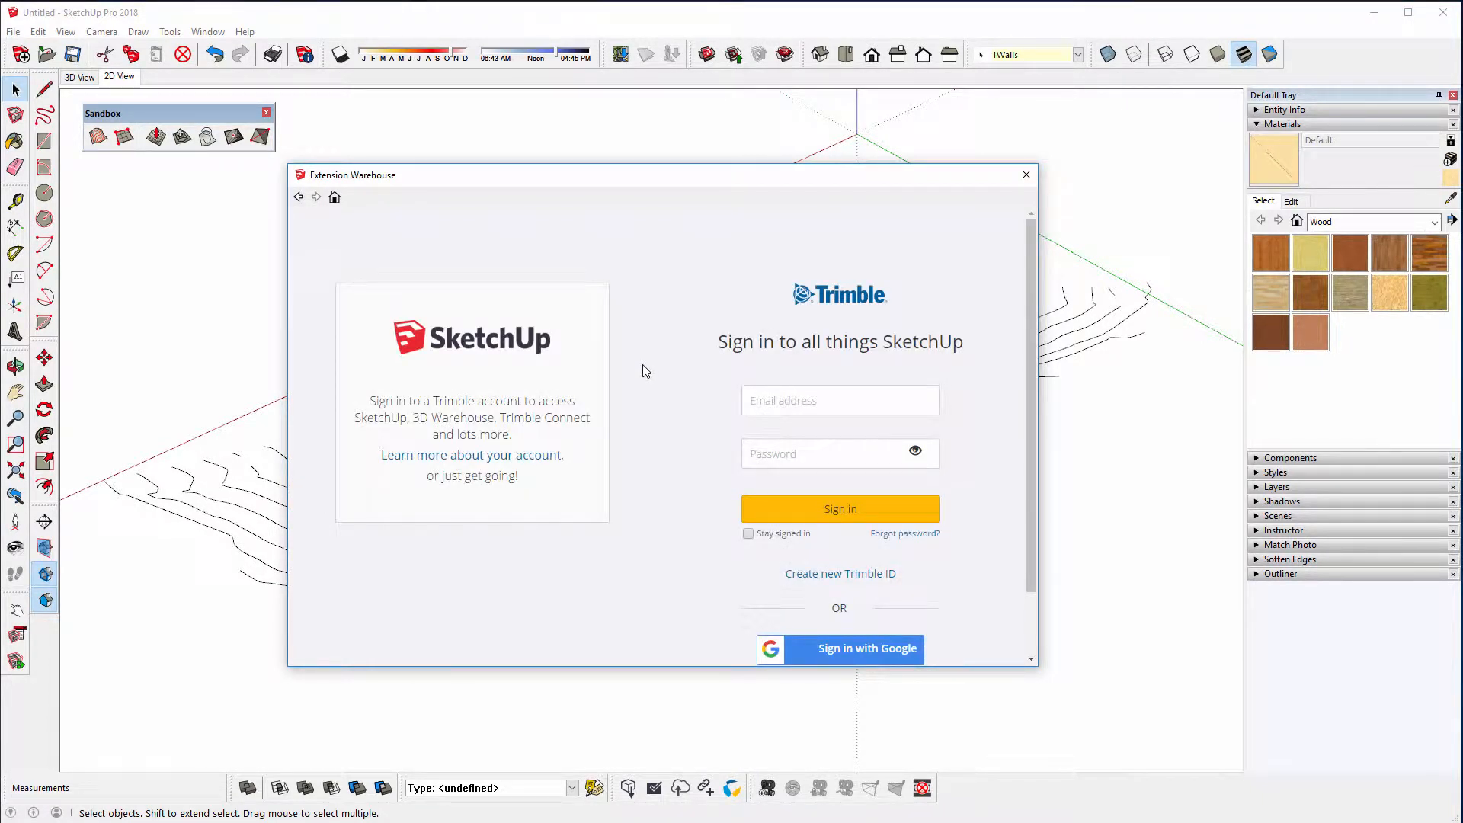
scroll(623, 398, "down", 1)
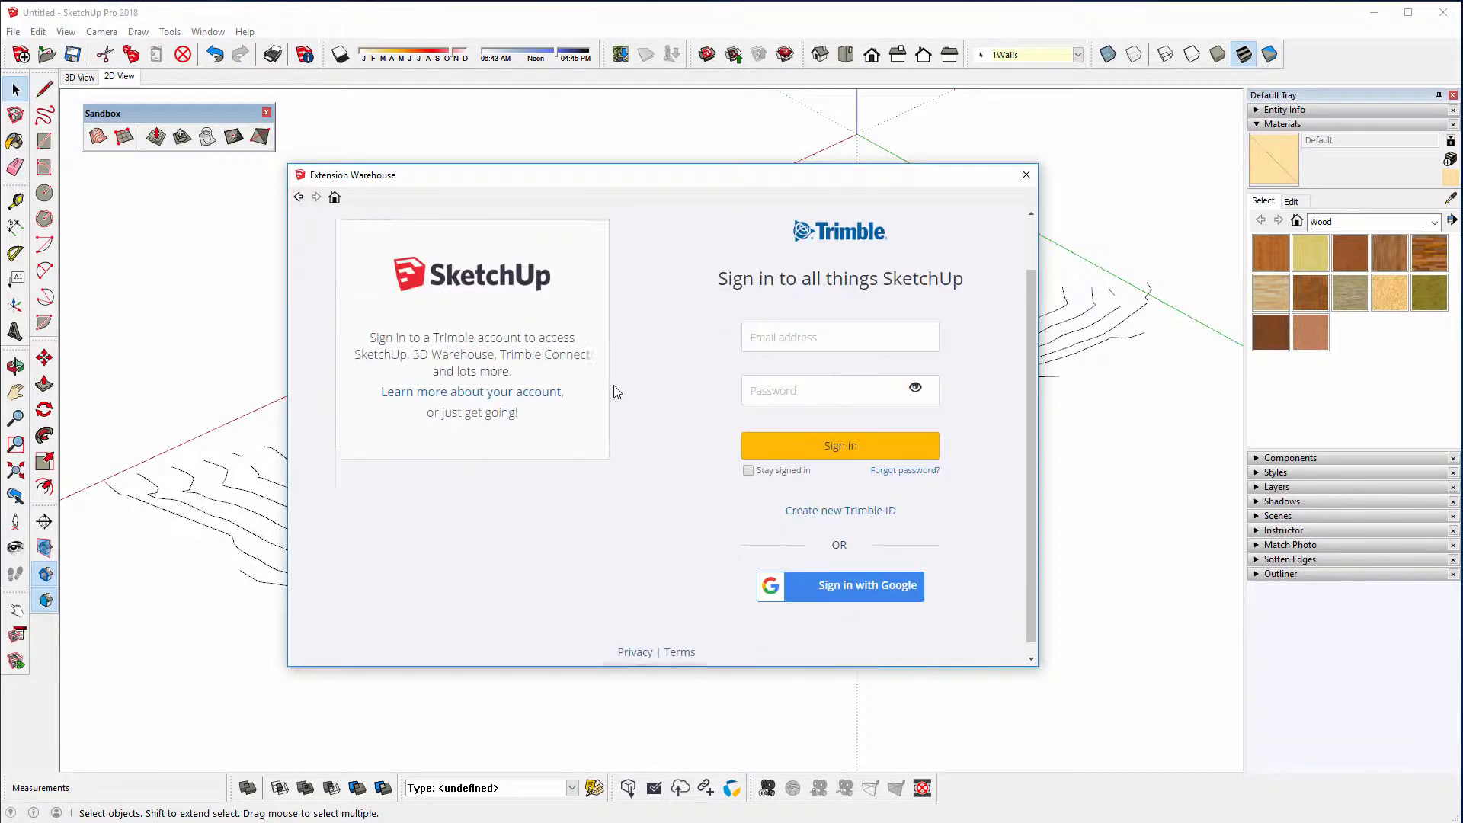
left_click(857, 583)
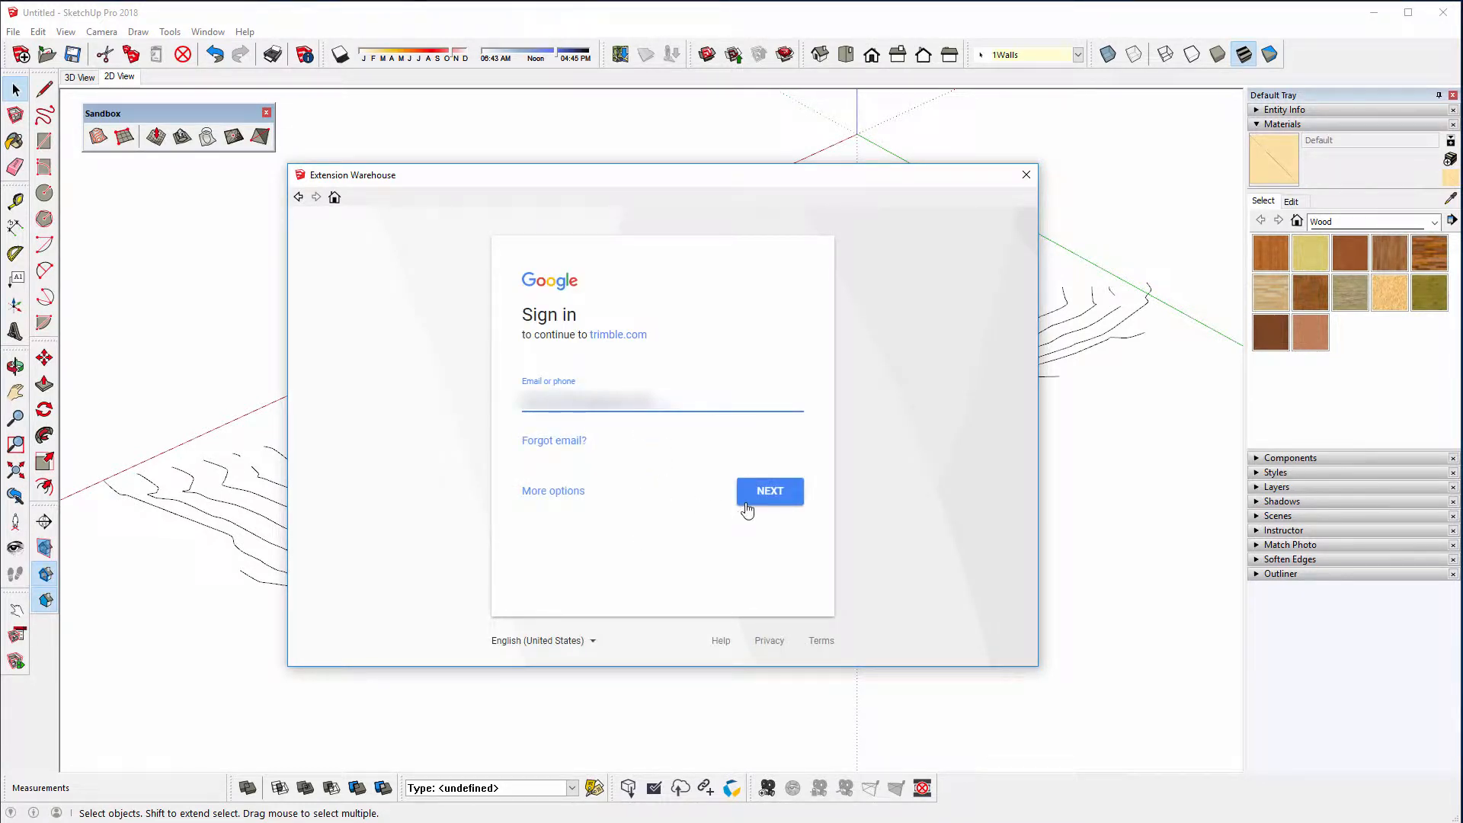
left_click(776, 499)
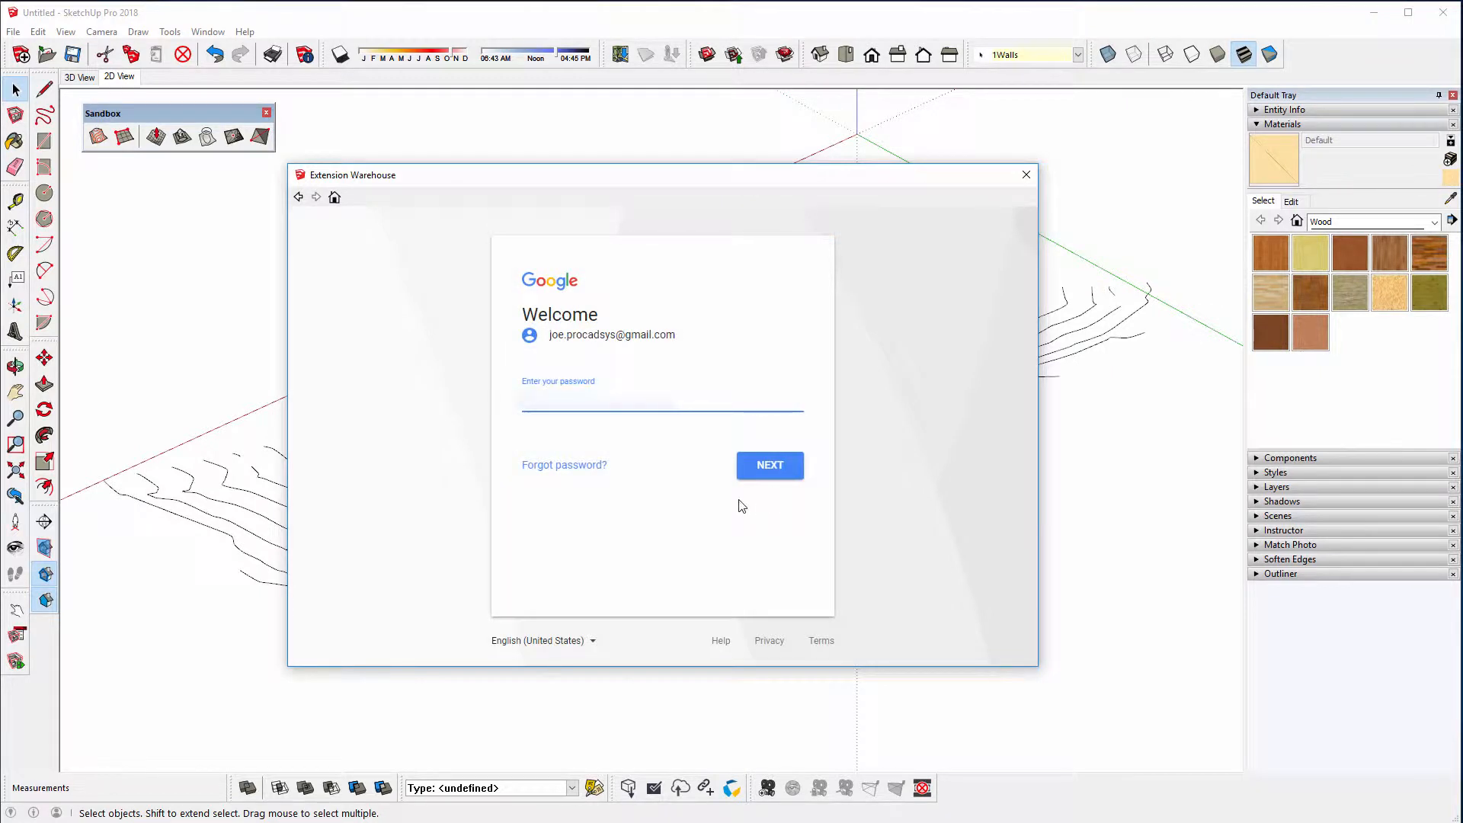
type("••••••••")
left_click(770, 466)
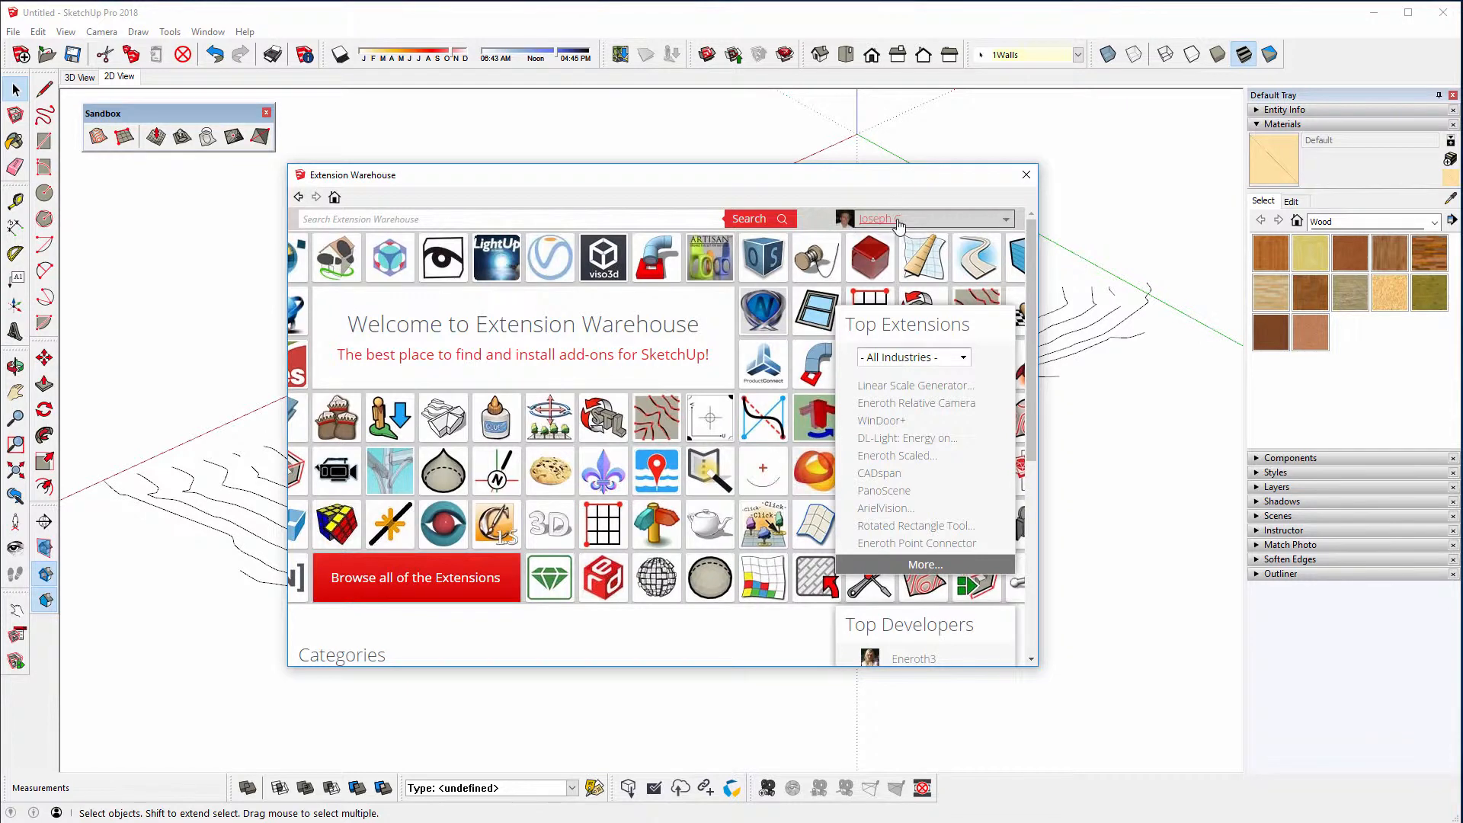
left_click(900, 224)
Search the Extension Warehouse for "simplify contours tool" and view the details of the Simplify Contours Tool extension
left_click(644, 221)
type("simplify")
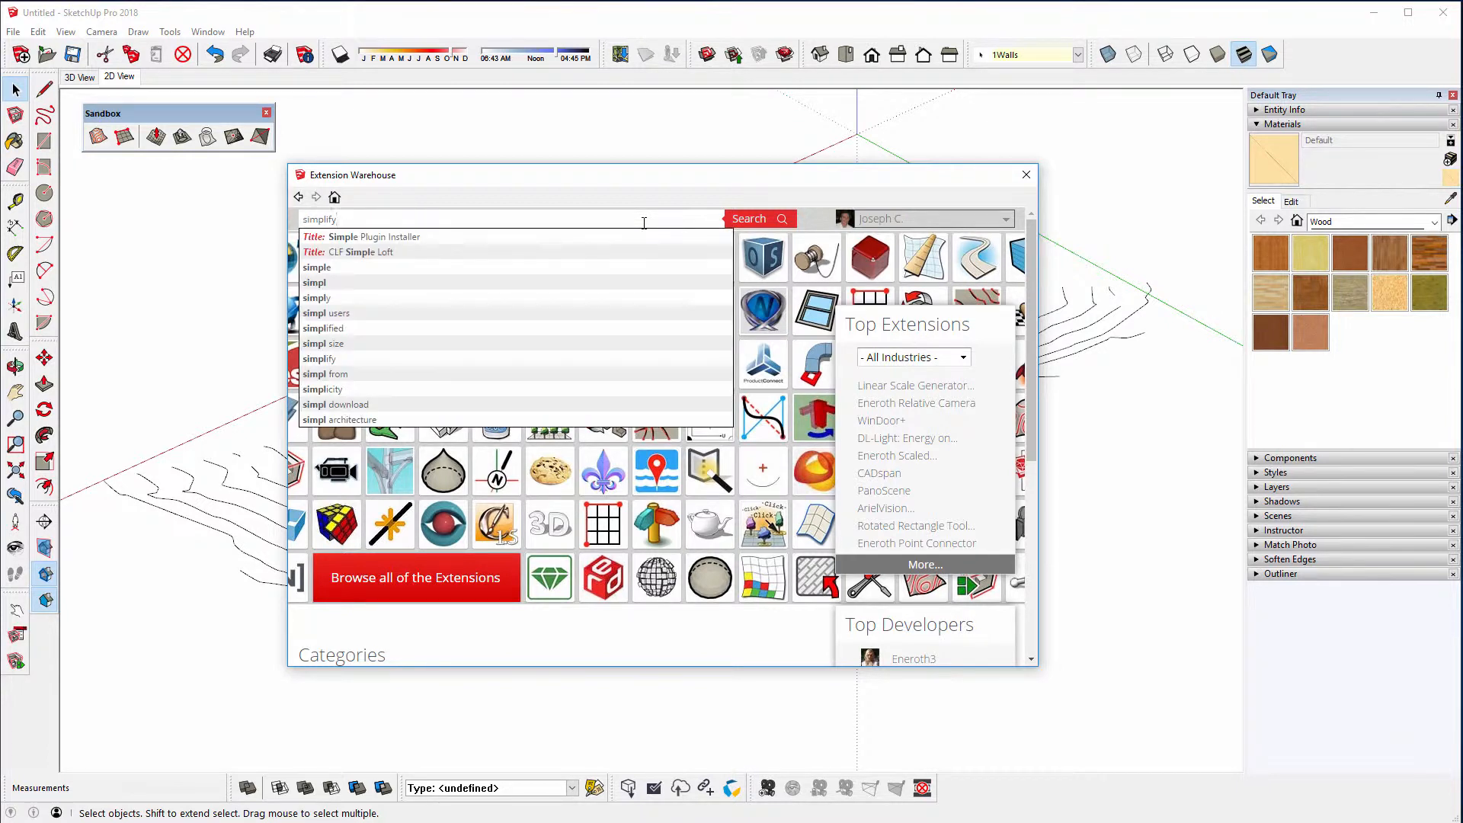
type(" contours tool")
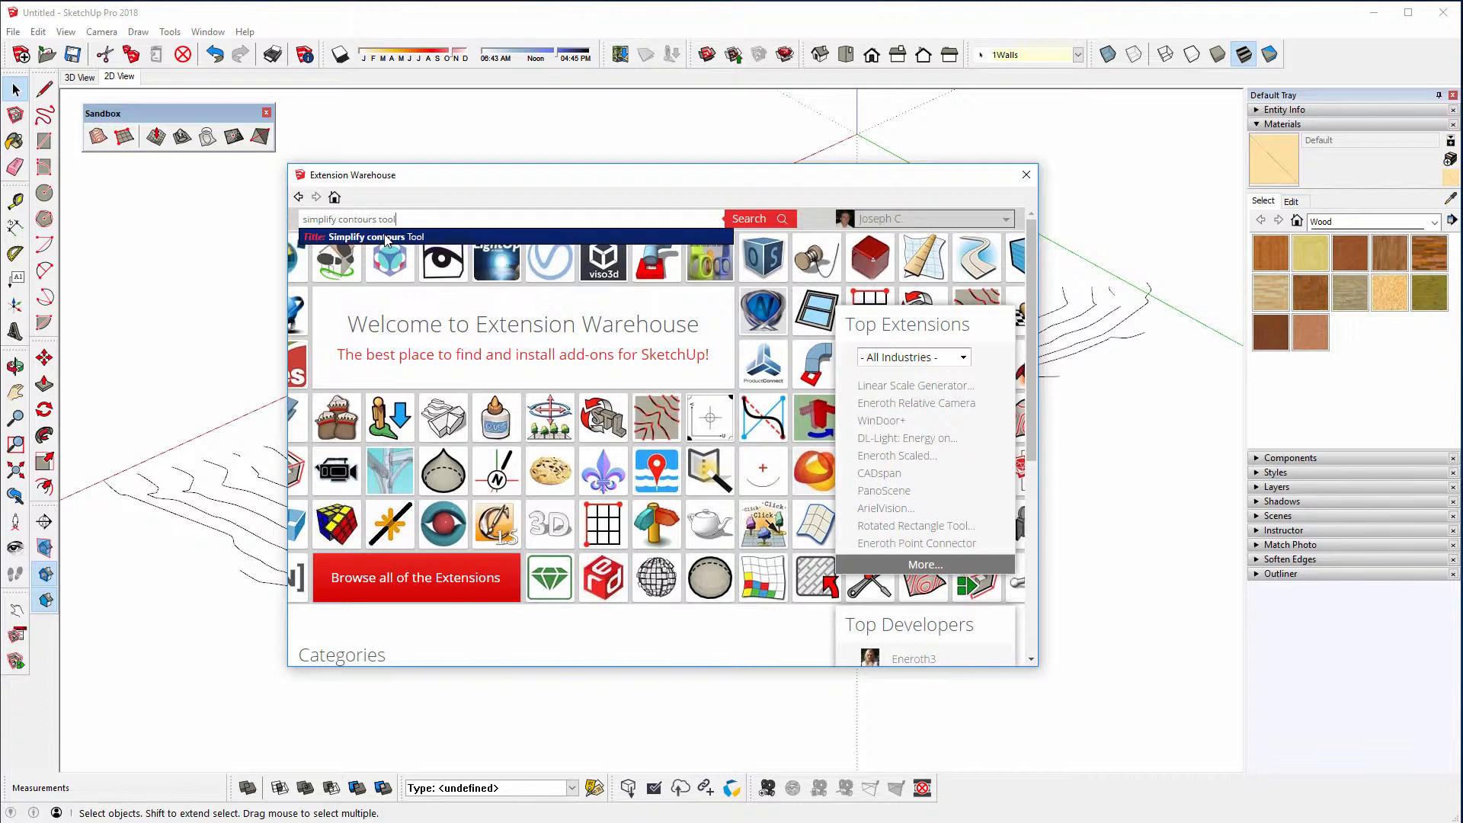
left_click(387, 237)
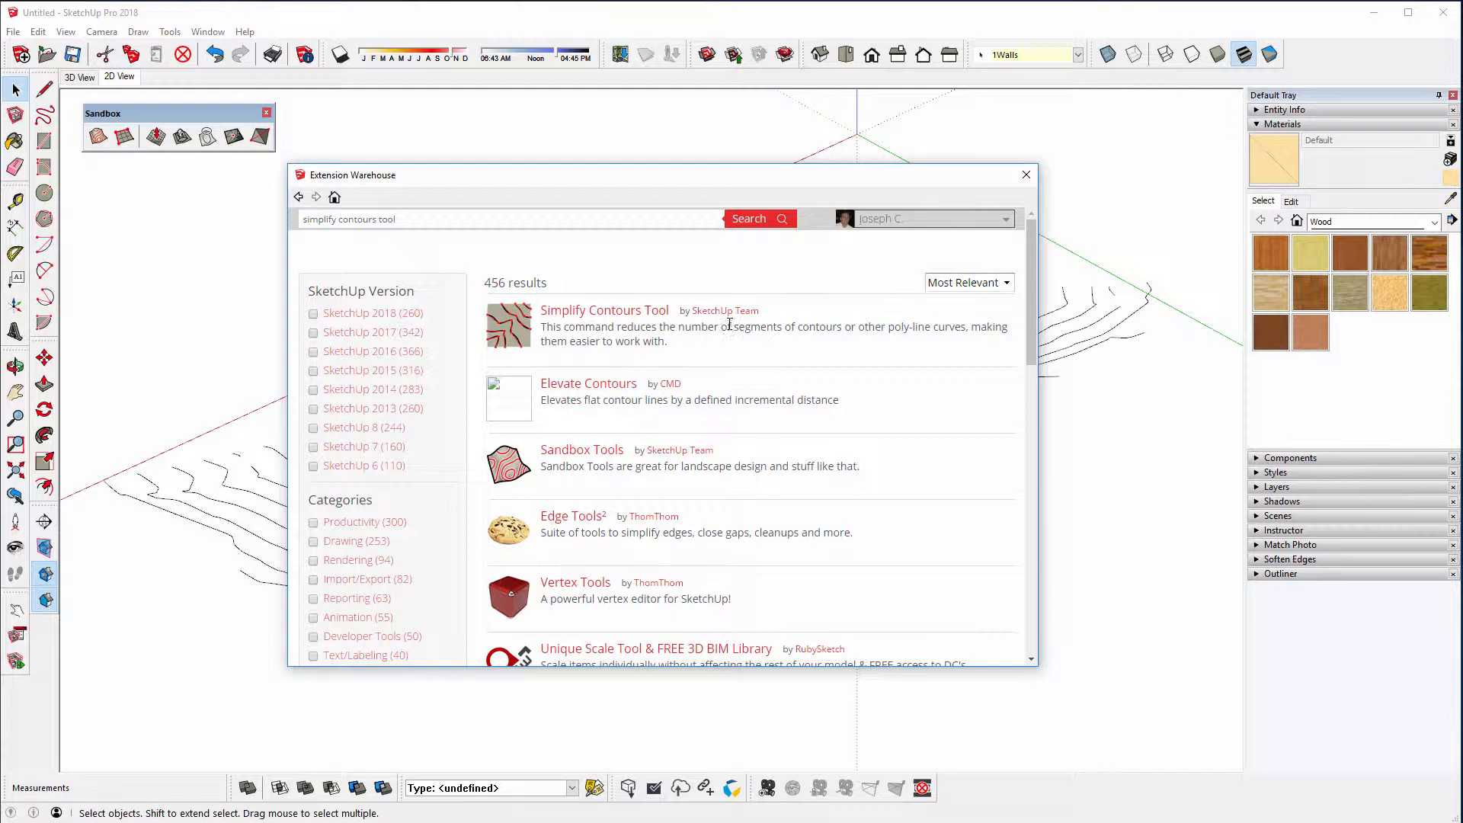
left_click(606, 313)
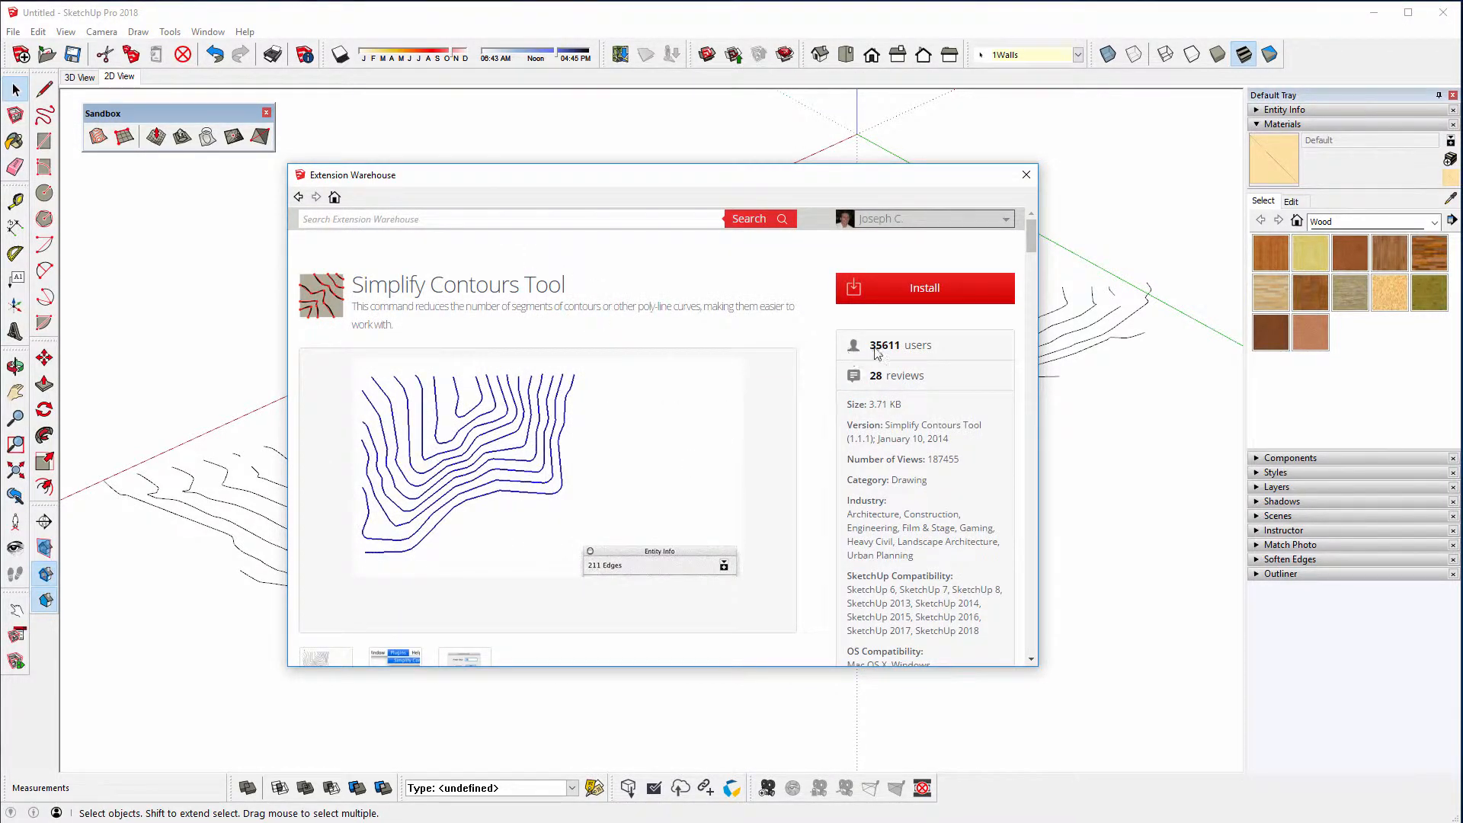
Install the Simplify Contours Tool extension, grant it file system access and close the Extension Warehouse
left_click(925, 290)
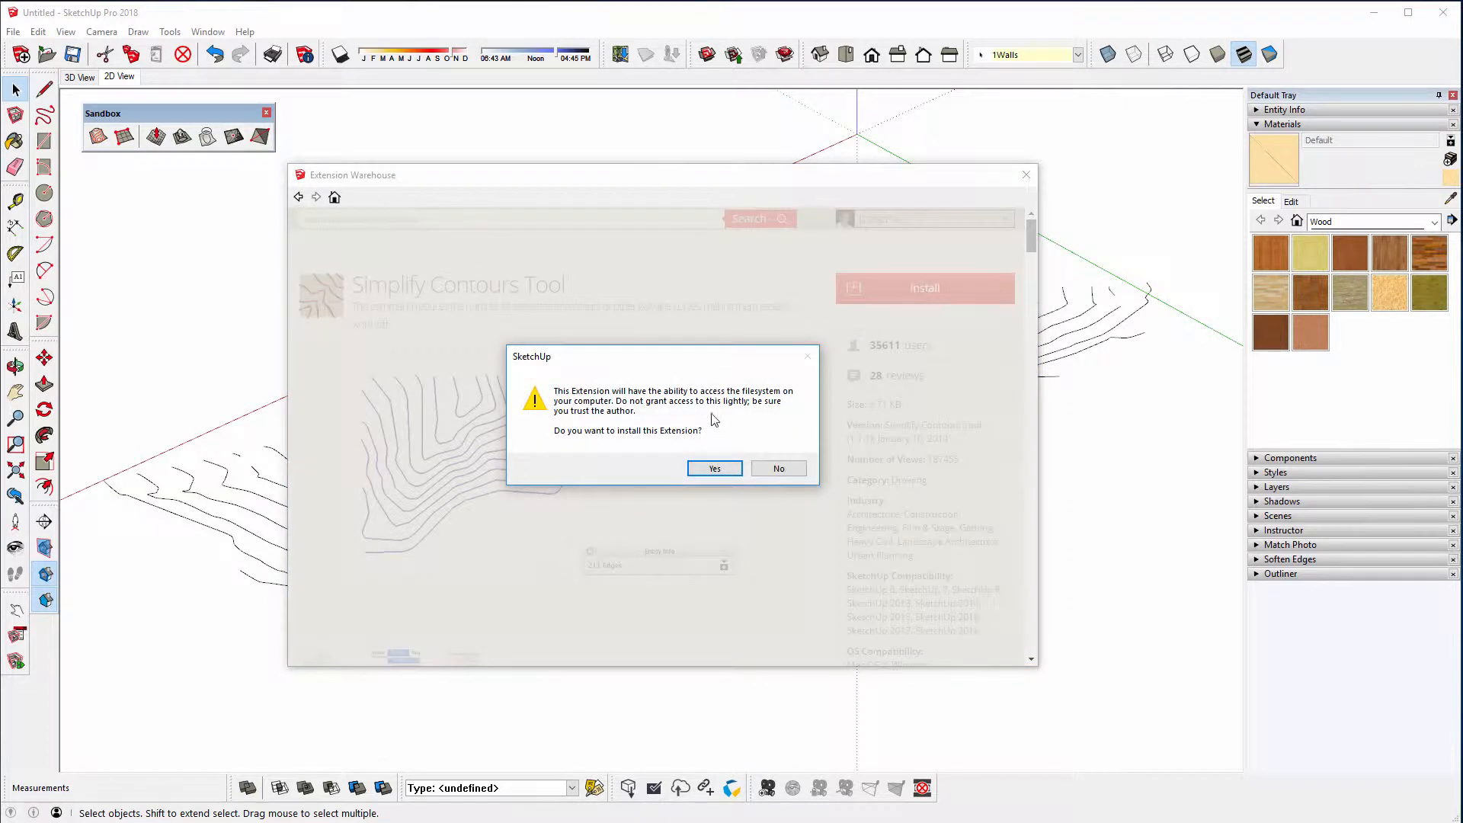
left_click(716, 468)
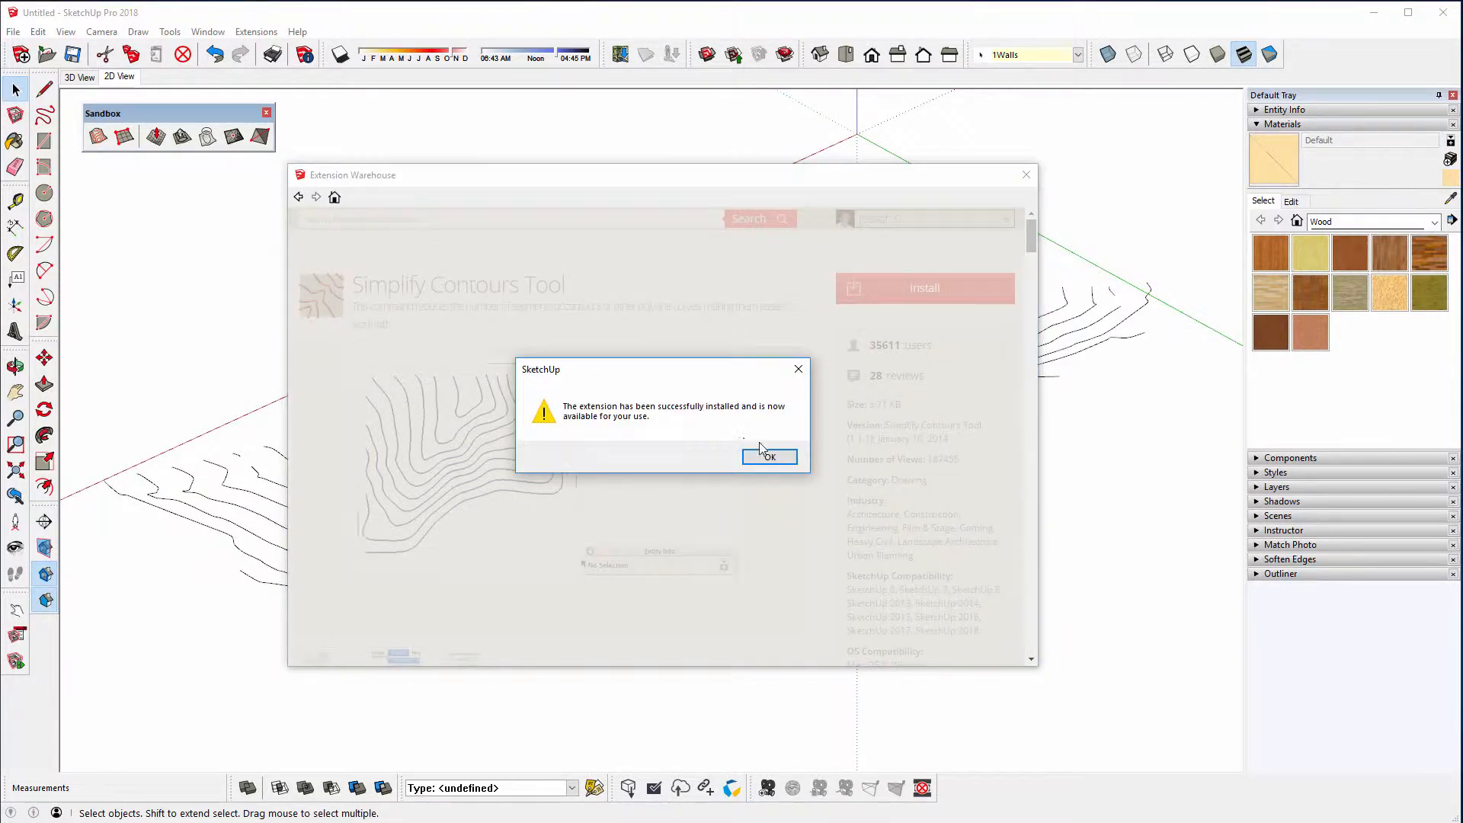
left_click(767, 453)
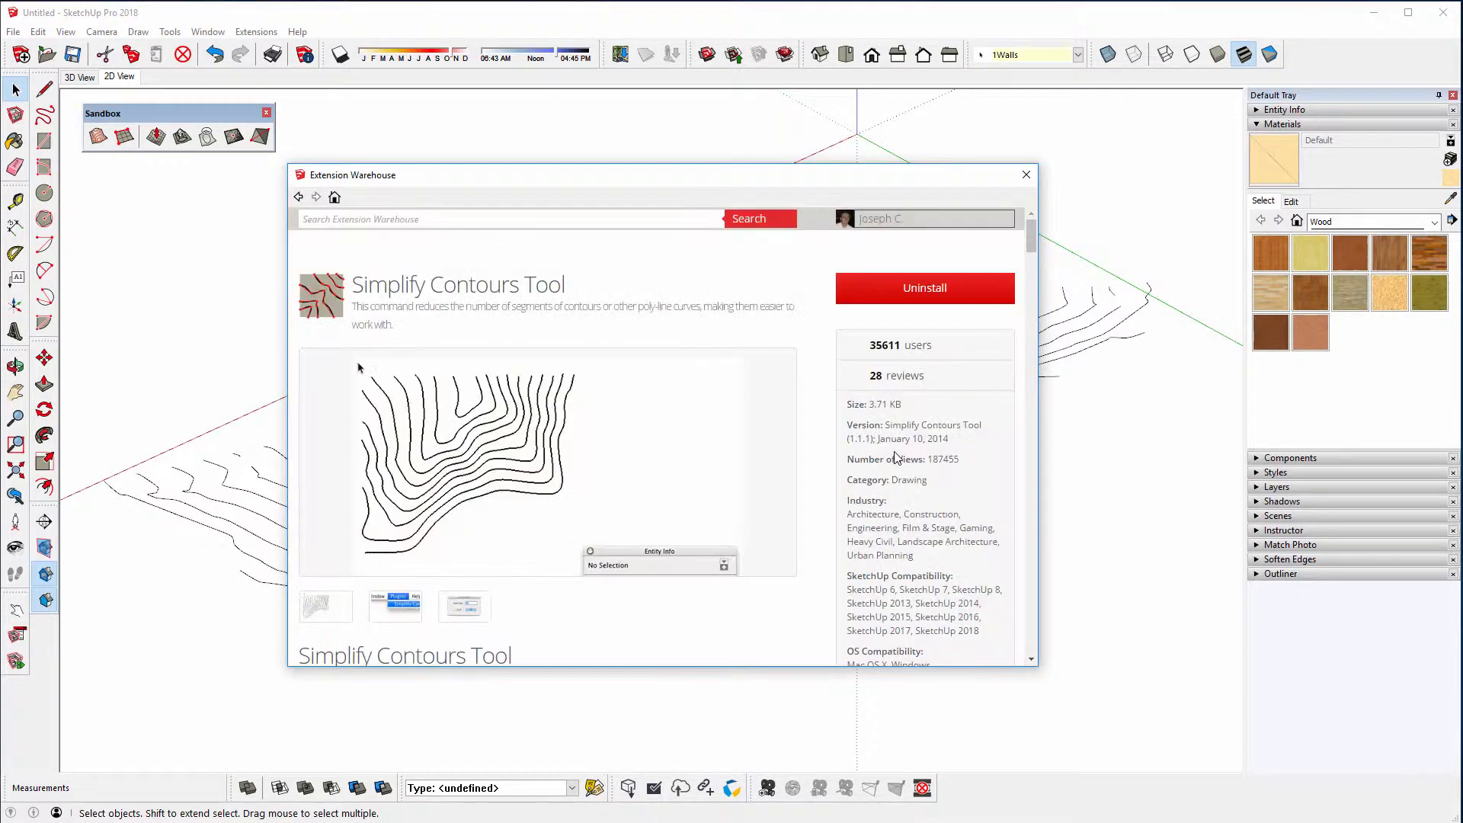
left_click(1026, 177)
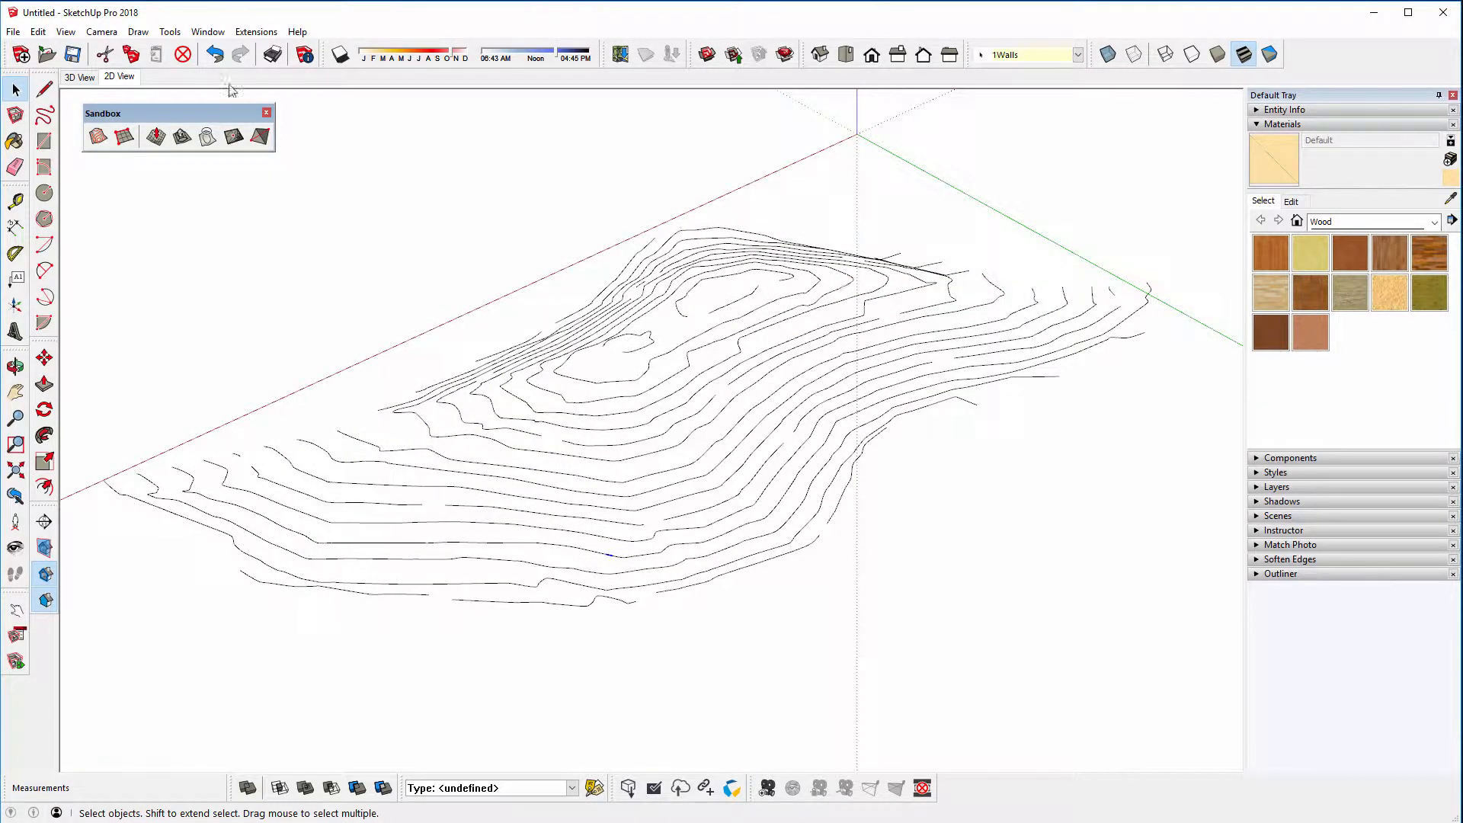
Select all the contour lines in the model and display their Entity Info
left_click(241, 31)
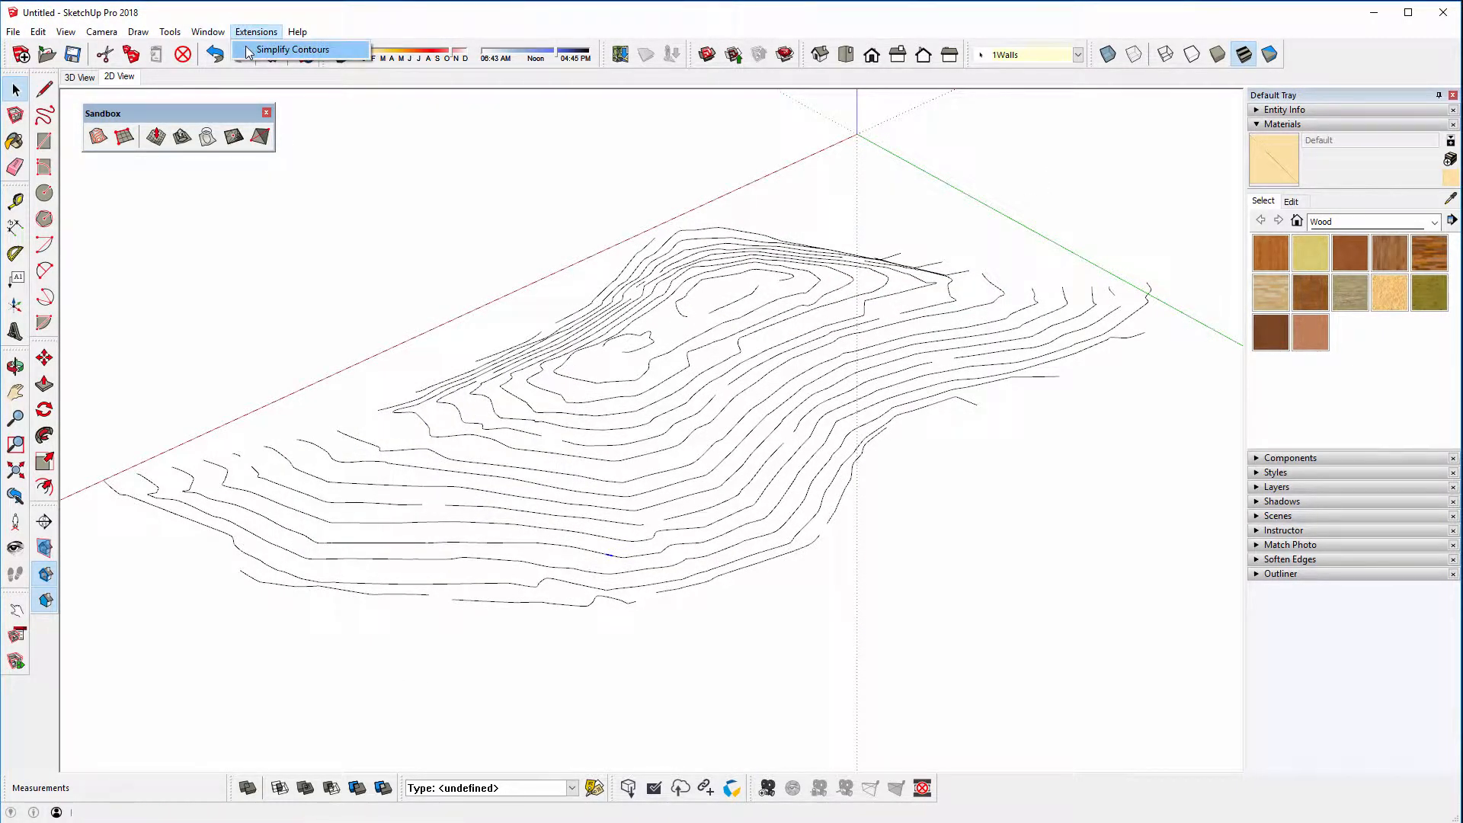
left_click(248, 50)
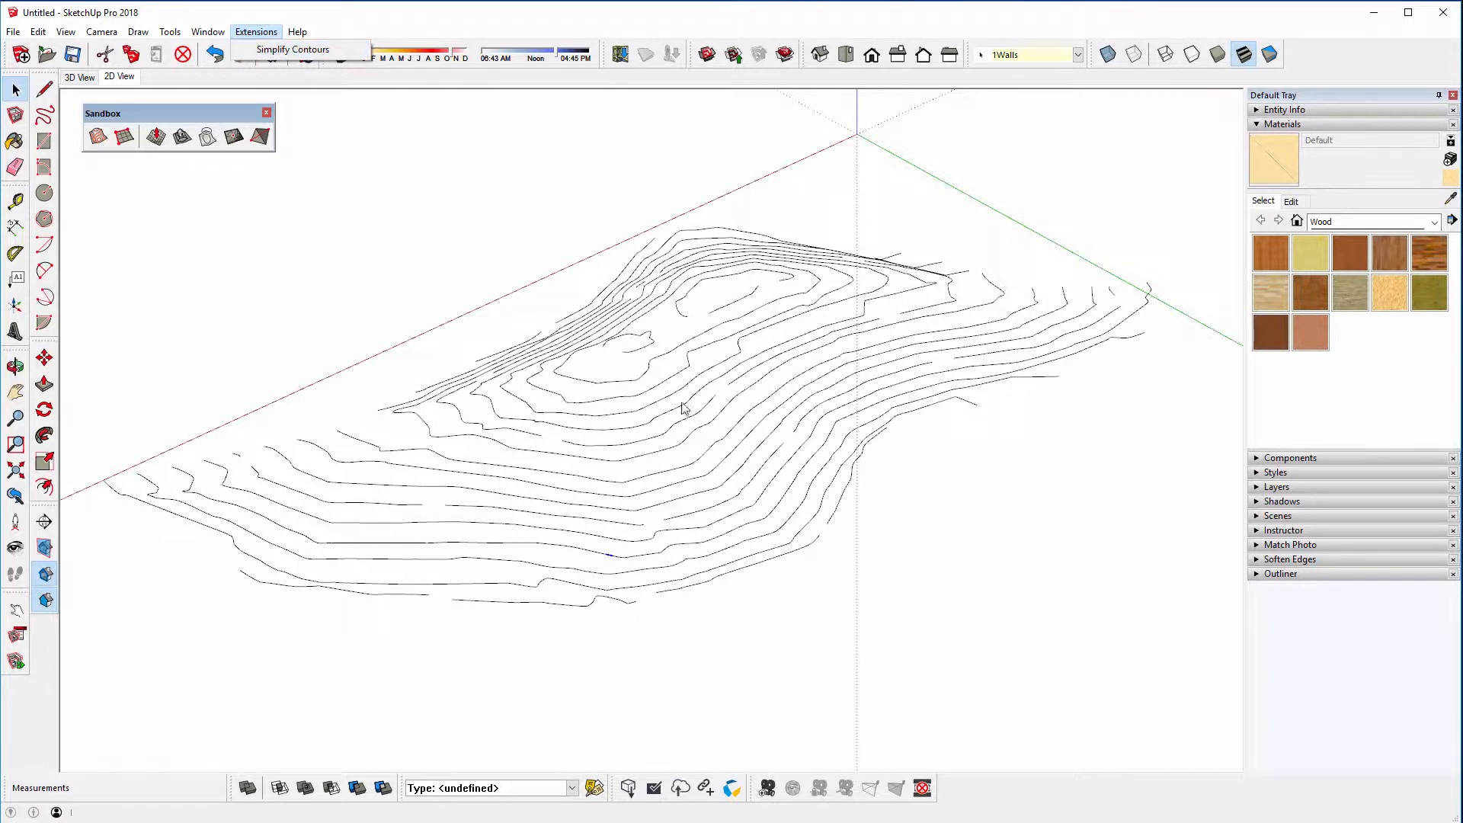
scroll(489, 385, "down", 1)
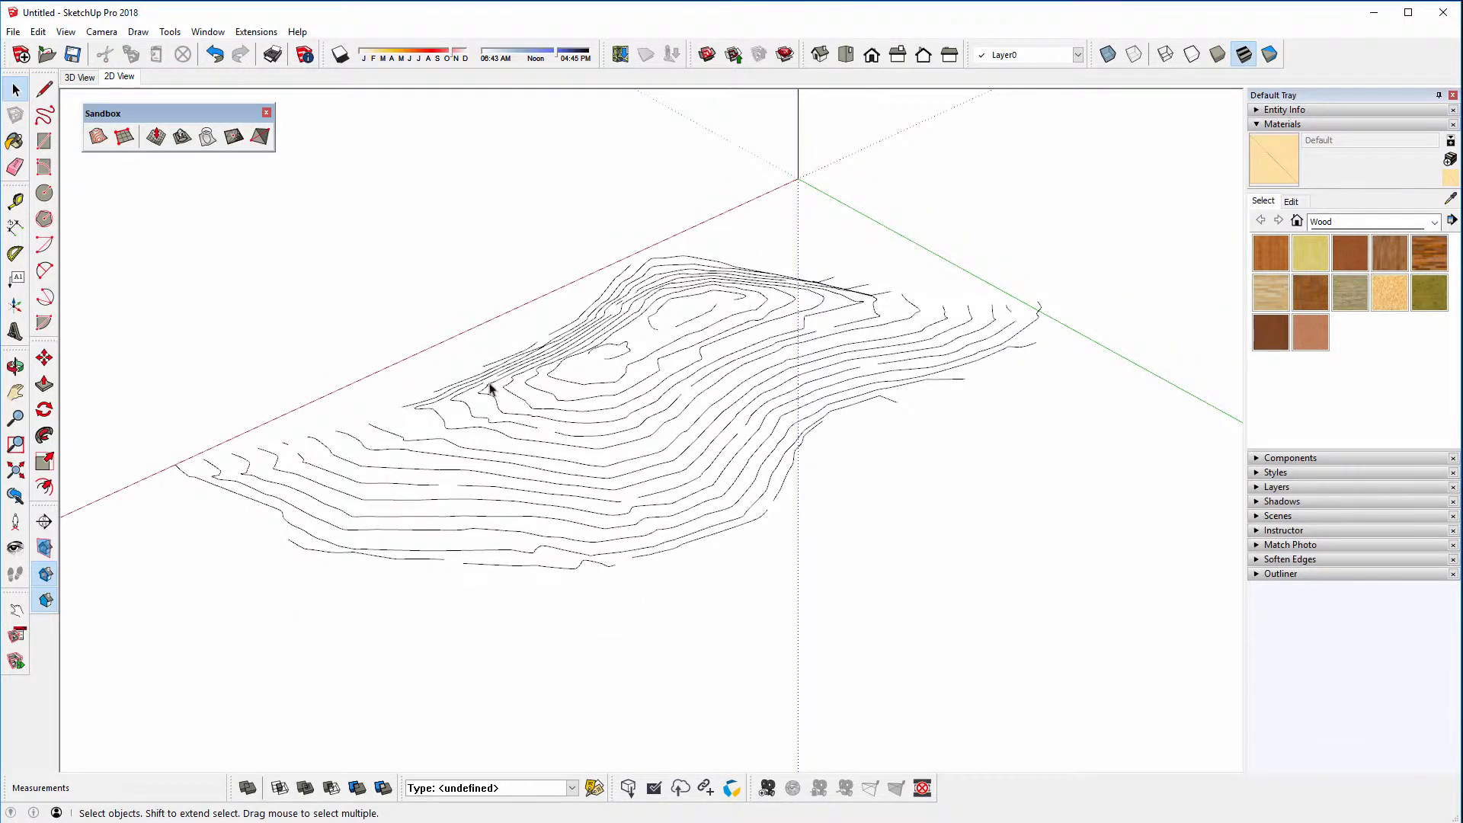
left_click(20, 91)
left_click_drag(126, 180, 1104, 640)
left_click(1257, 111)
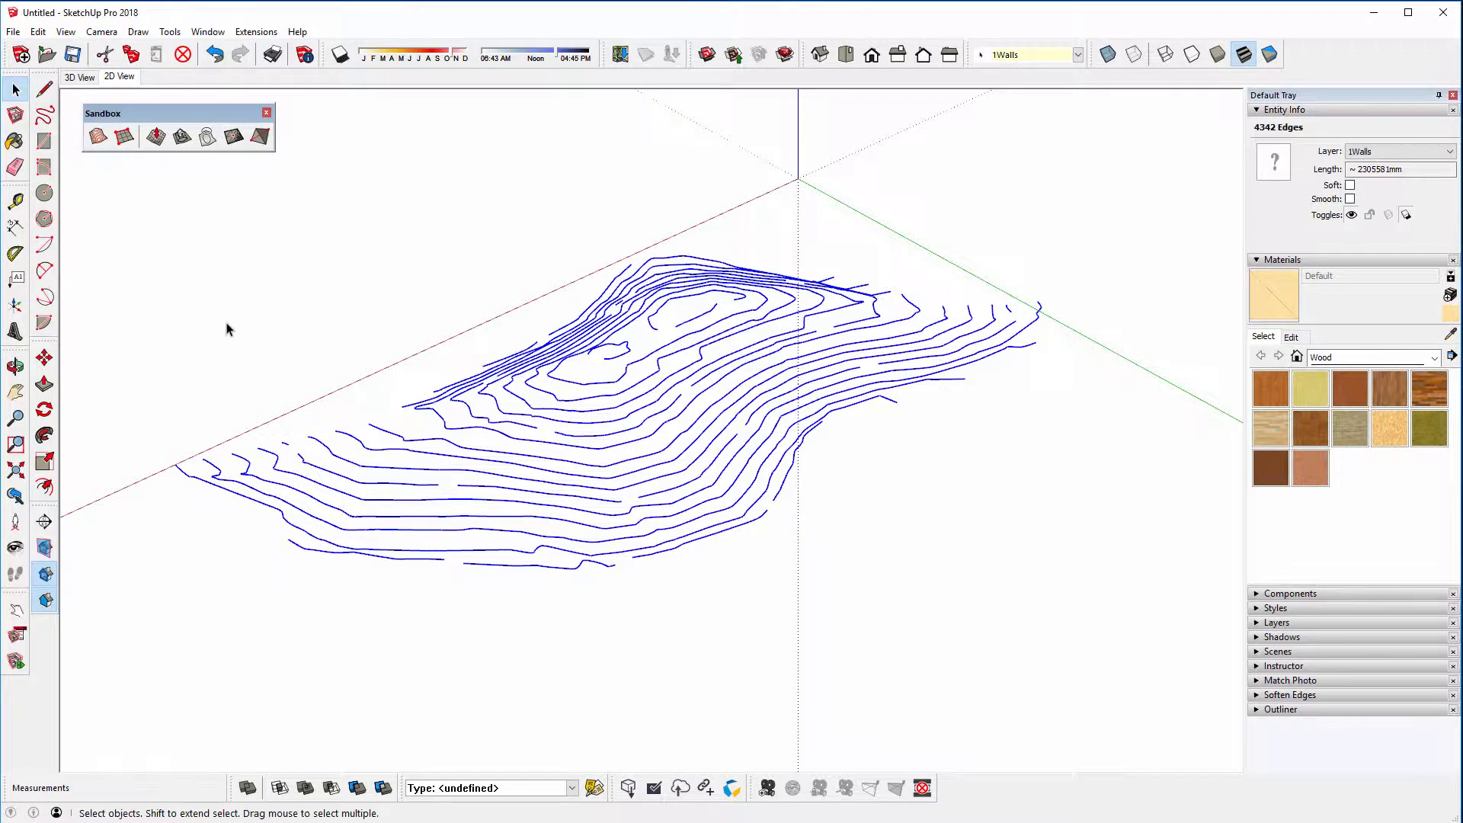
Run Simplify Contours on the selected lines with an angle of 3 degrees
left_click(256, 31)
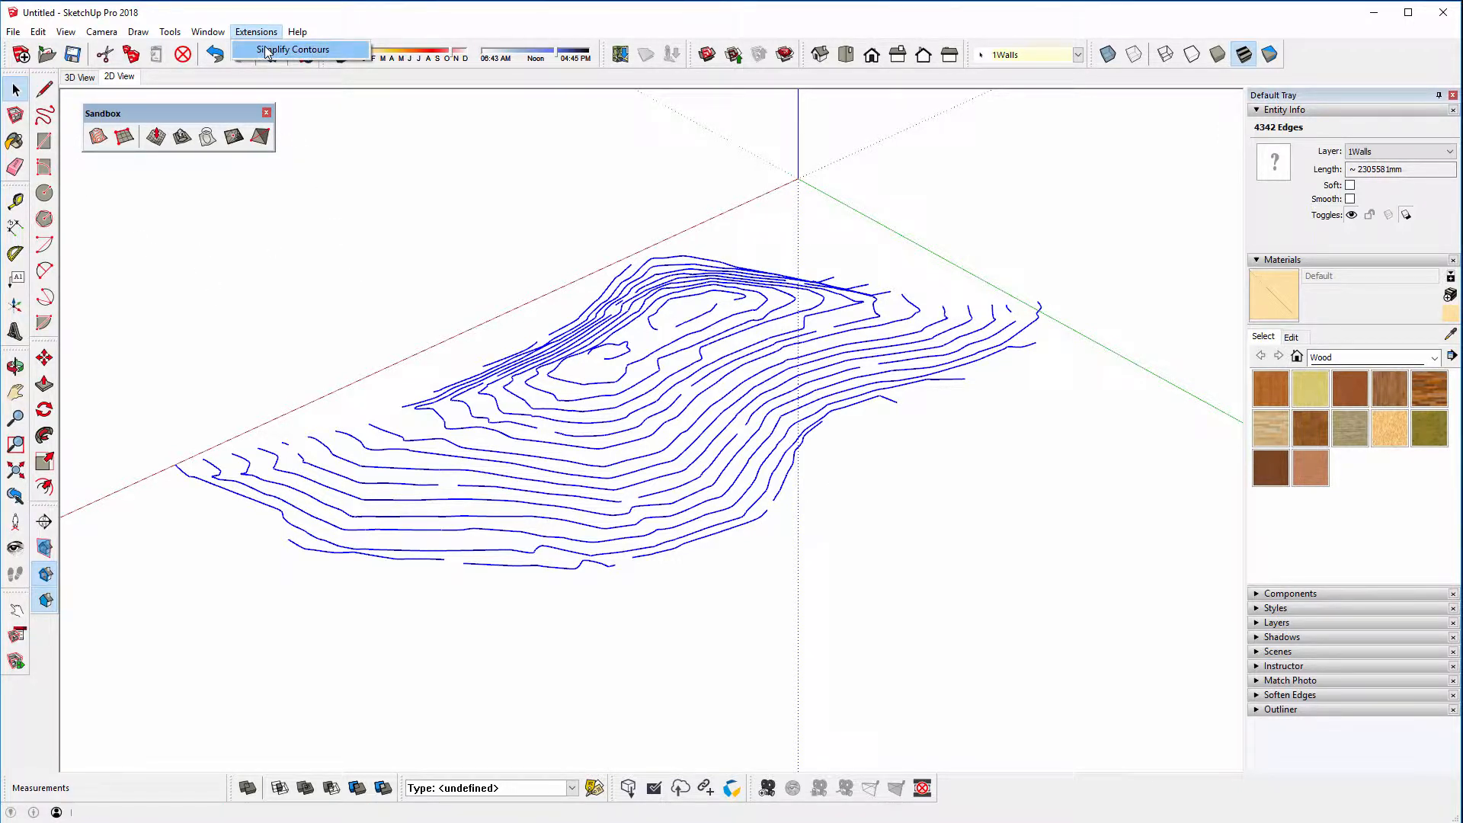
left_click(267, 51)
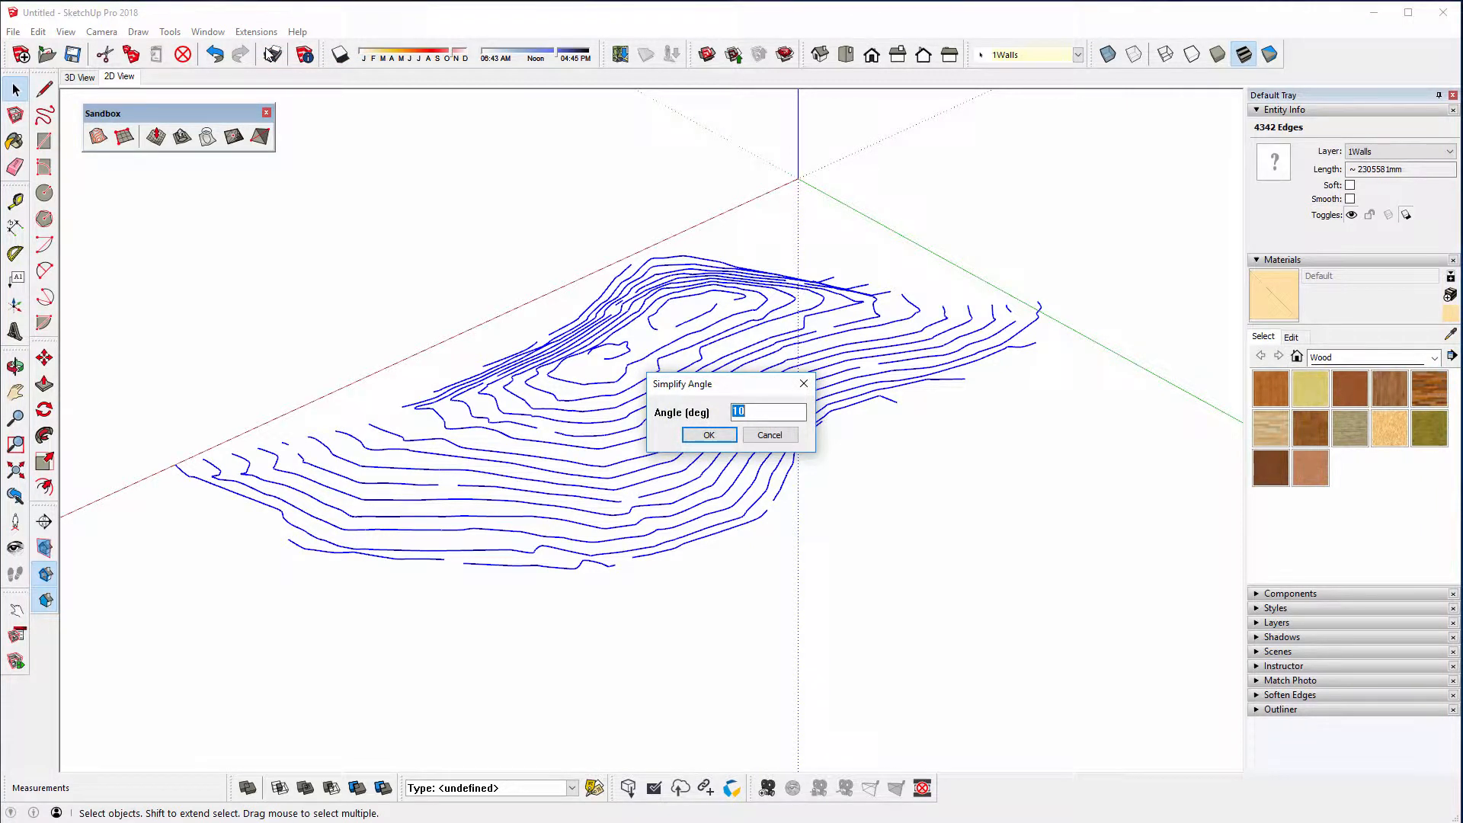
type("3")
double_click(745, 413)
left_click(702, 435)
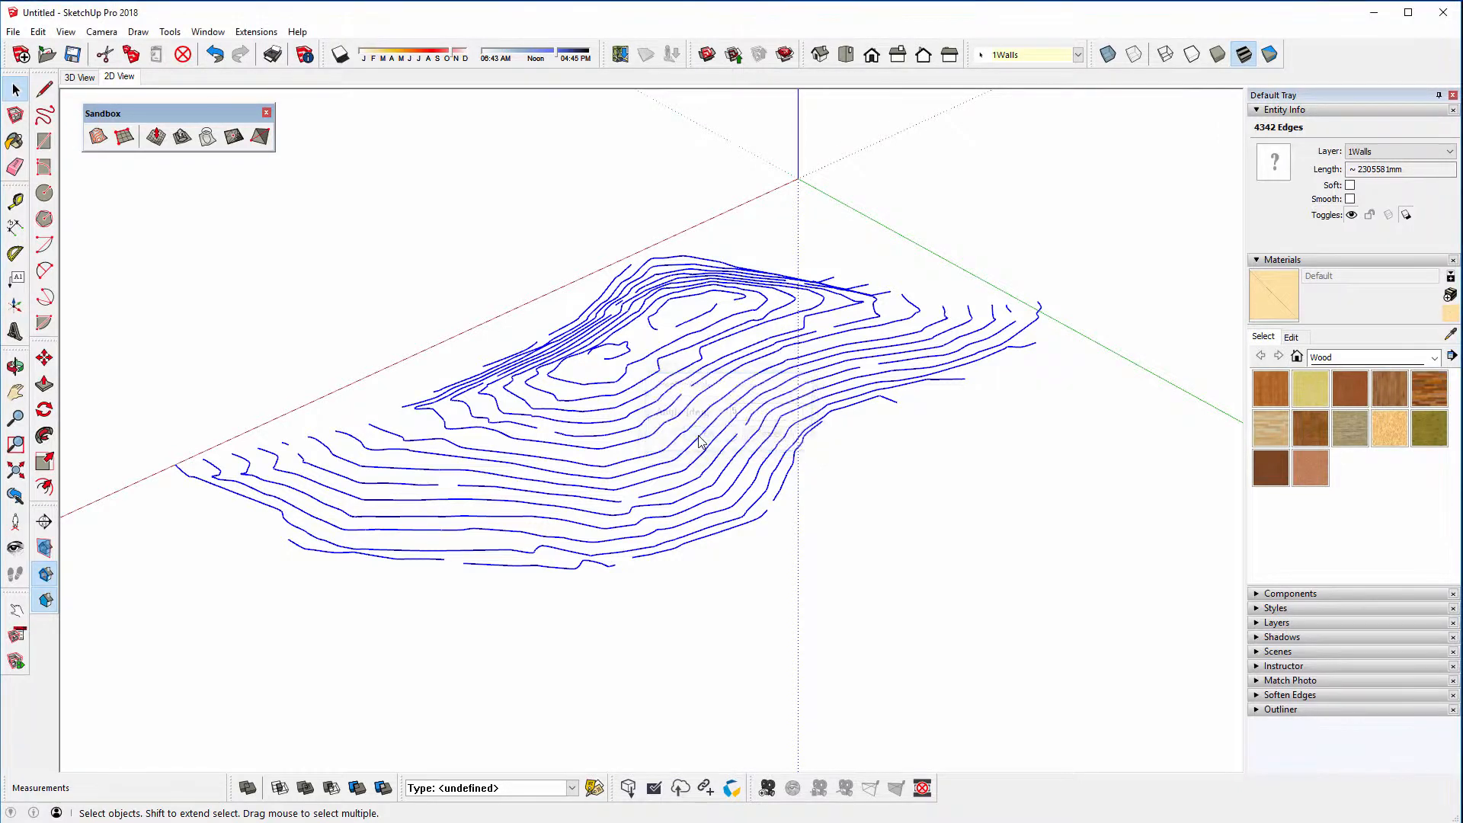
Check the segment count of one simplified contour and the total edge count, and clear the selection
left_click(647, 458)
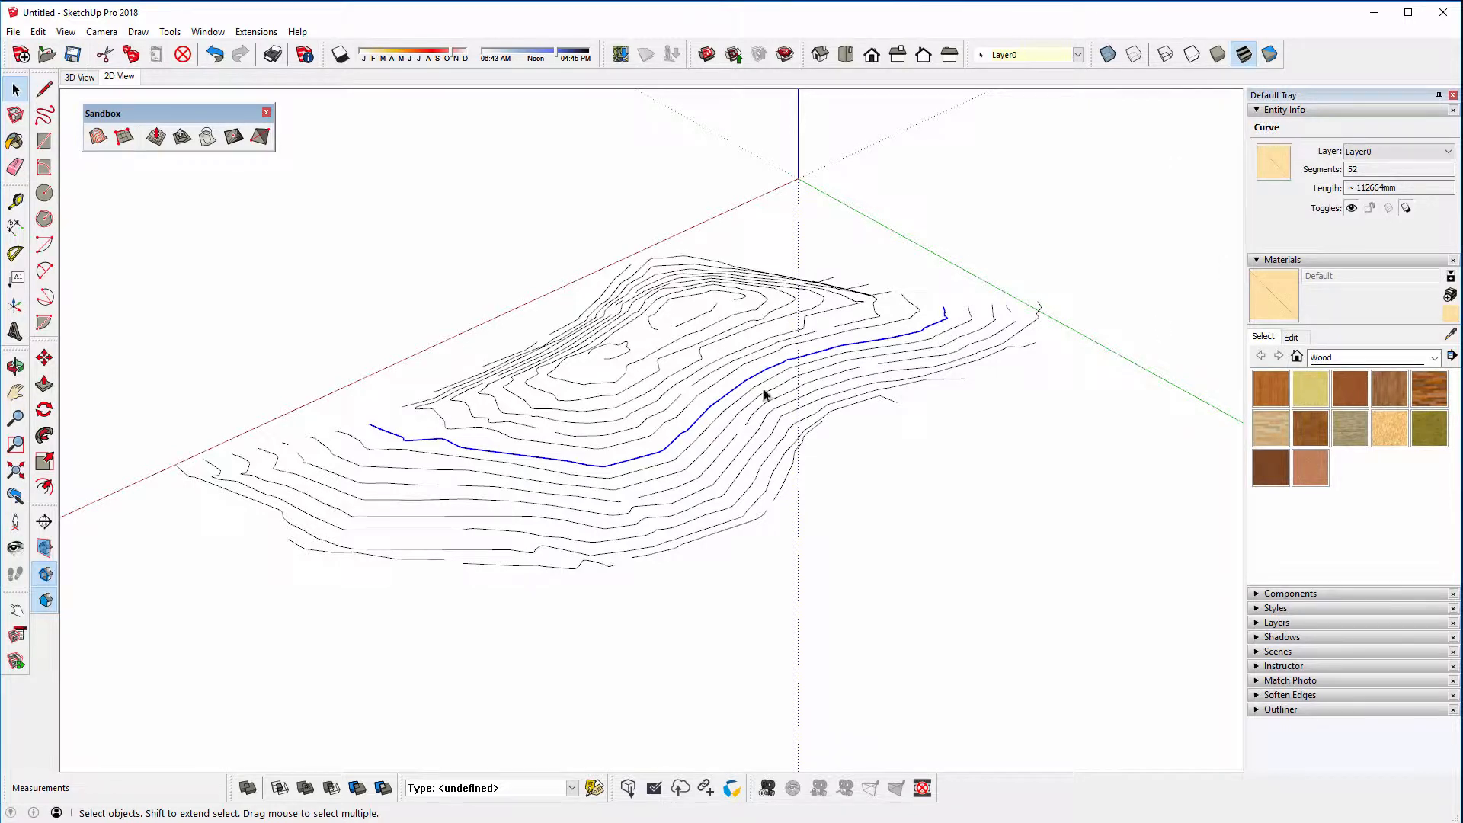
left_click_drag(111, 186, 1088, 630)
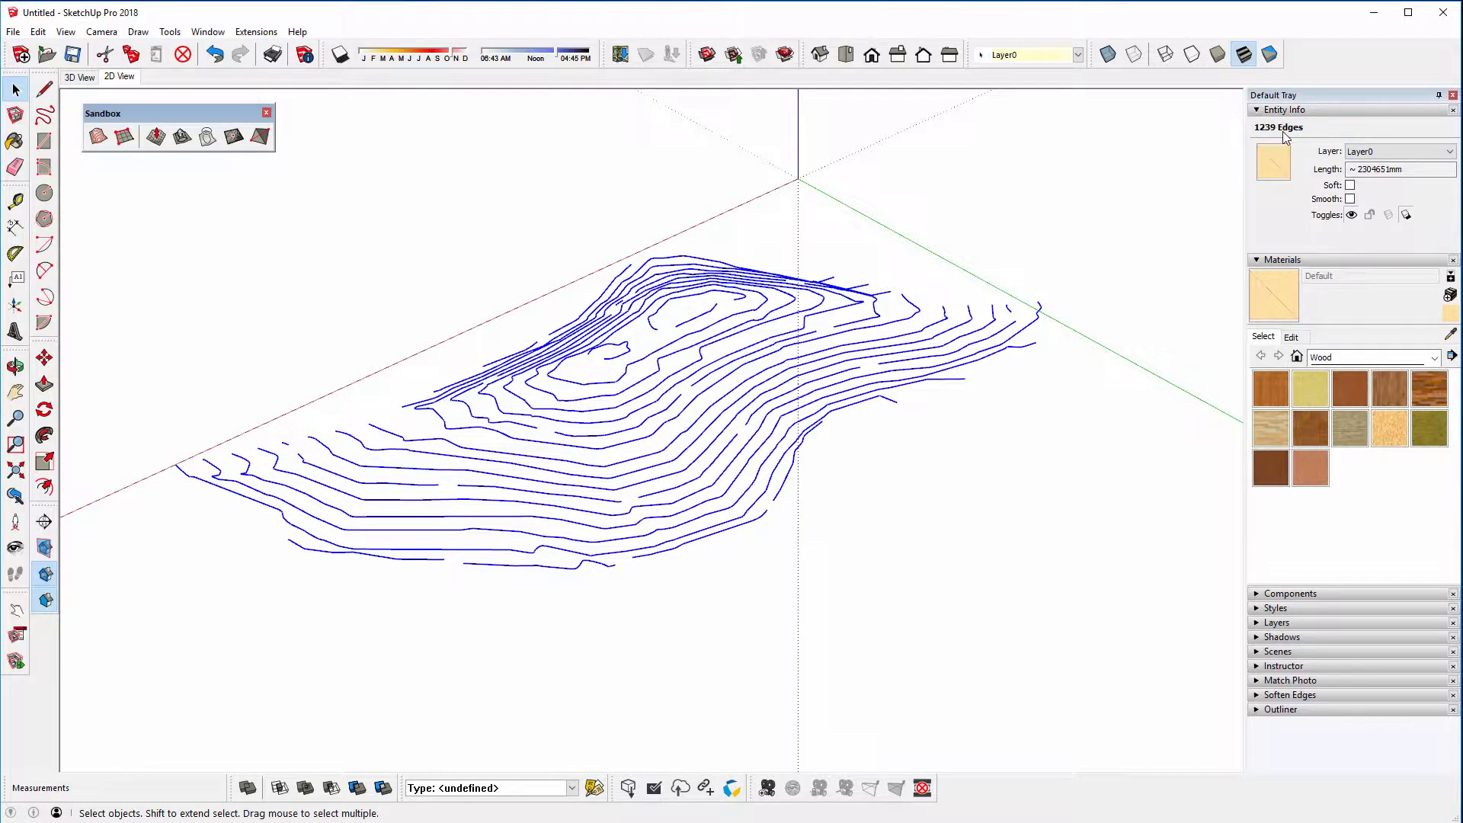
left_click(732, 539)
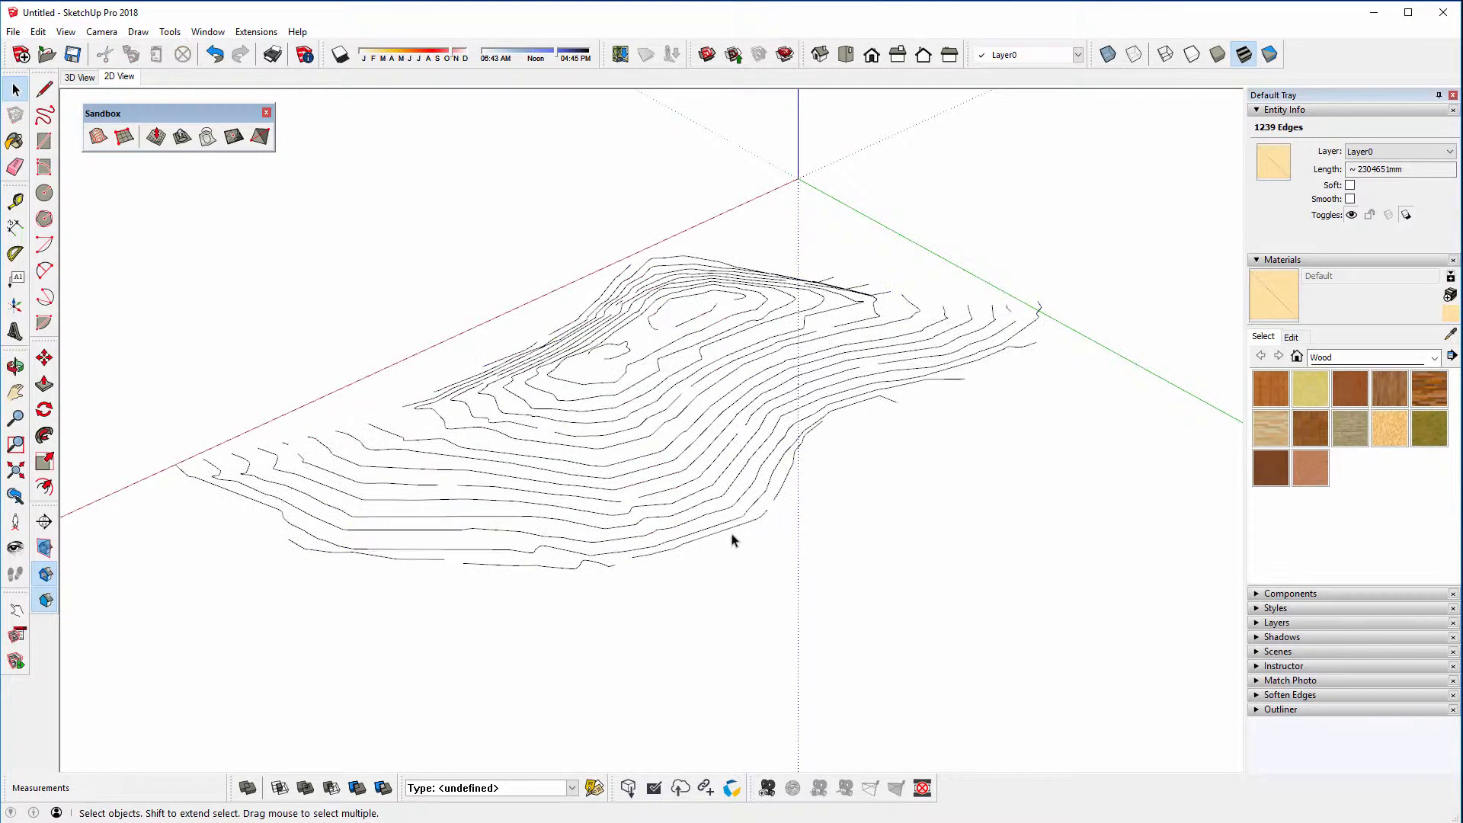
Collapse the Entity Info and Materials sections, and build a terrain surface from all the contours with Sandbox From Contours
middle_click_drag(731, 540, 790, 488)
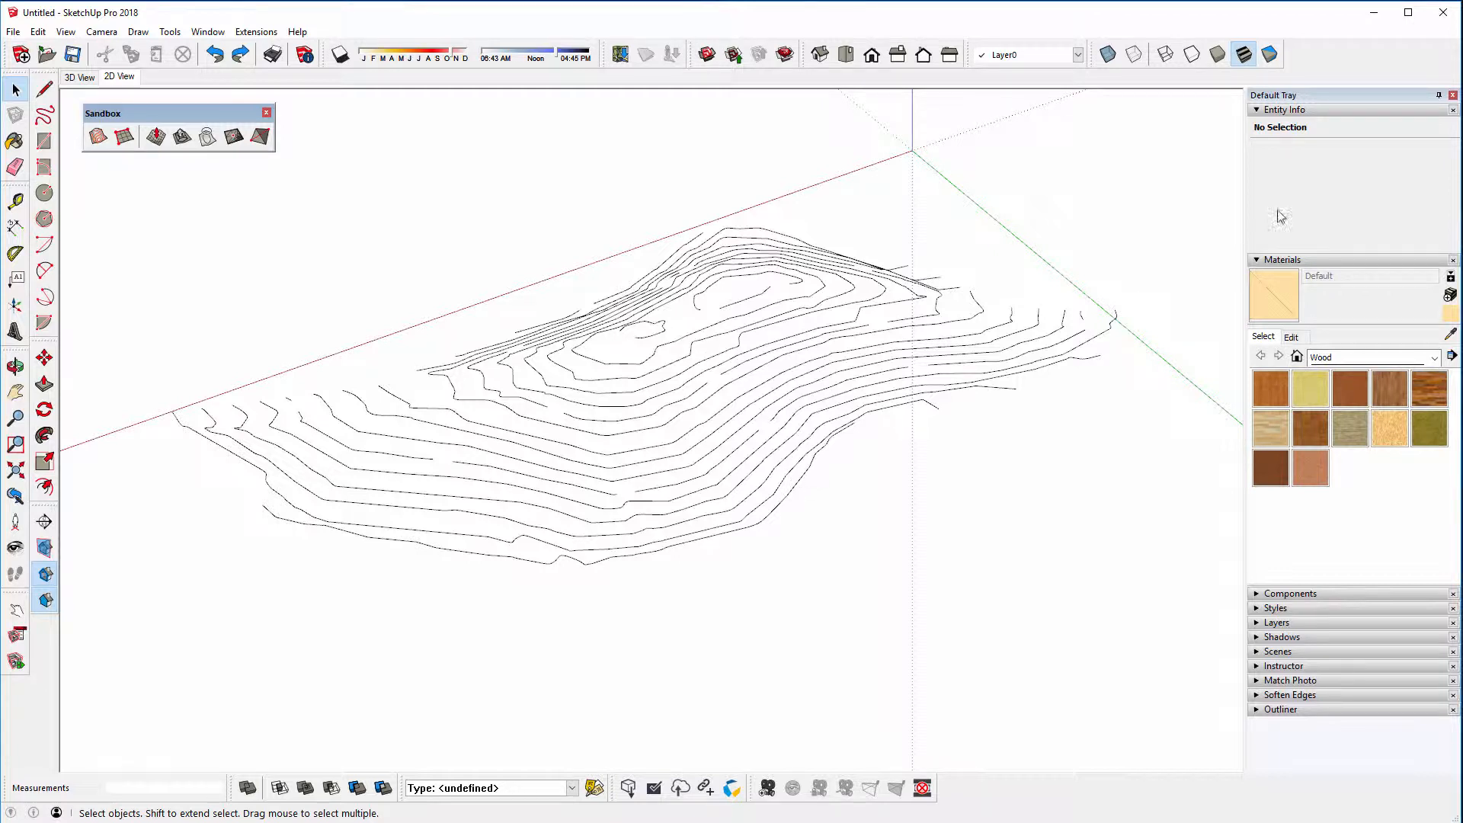
left_click(1271, 112)
left_click(1269, 125)
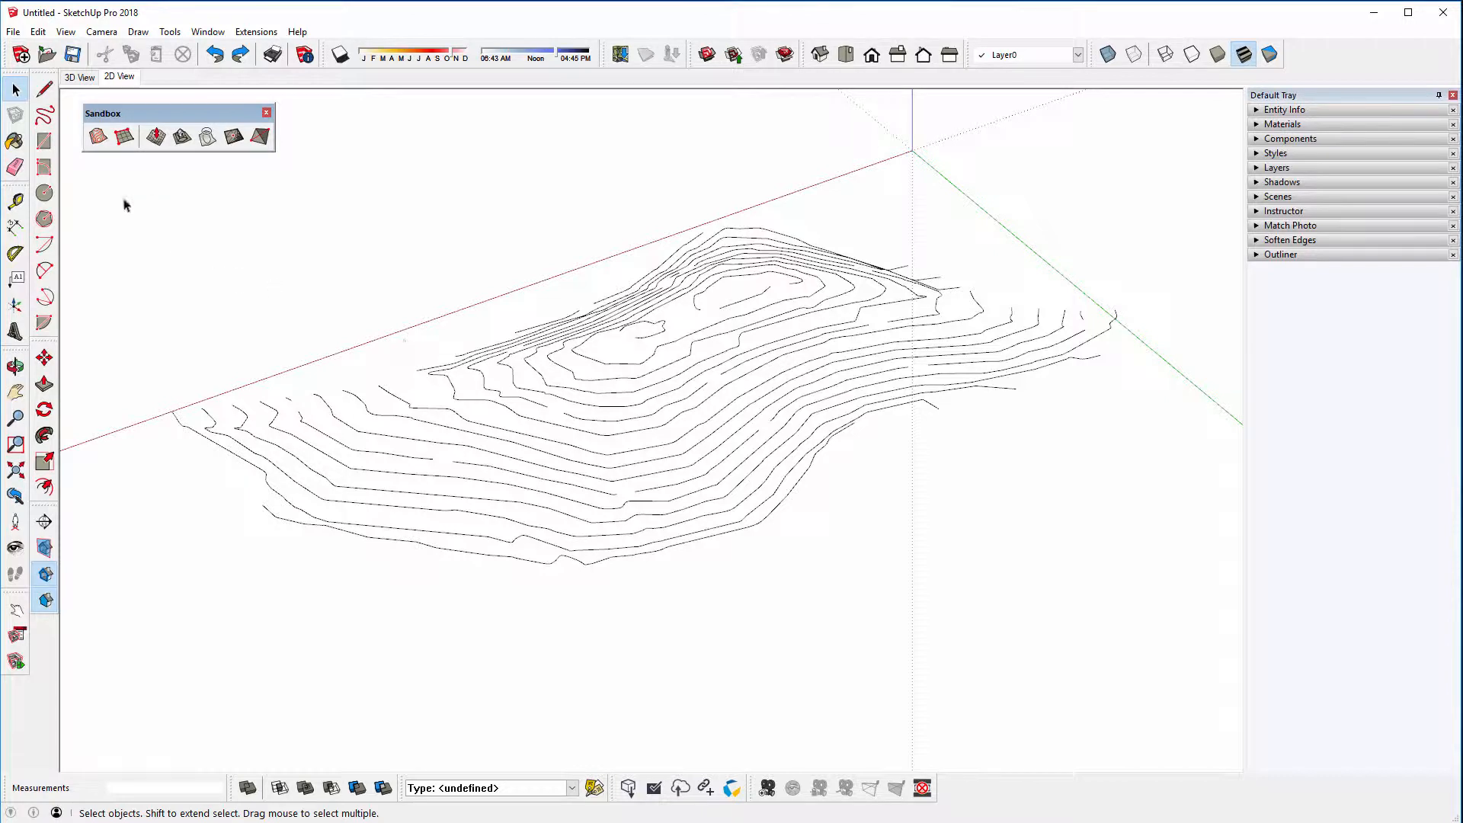
mouse_move(105, 169)
left_mouse_down()
mouse_move(693, 414)
mouse_move(1128, 567)
left_mouse_up()
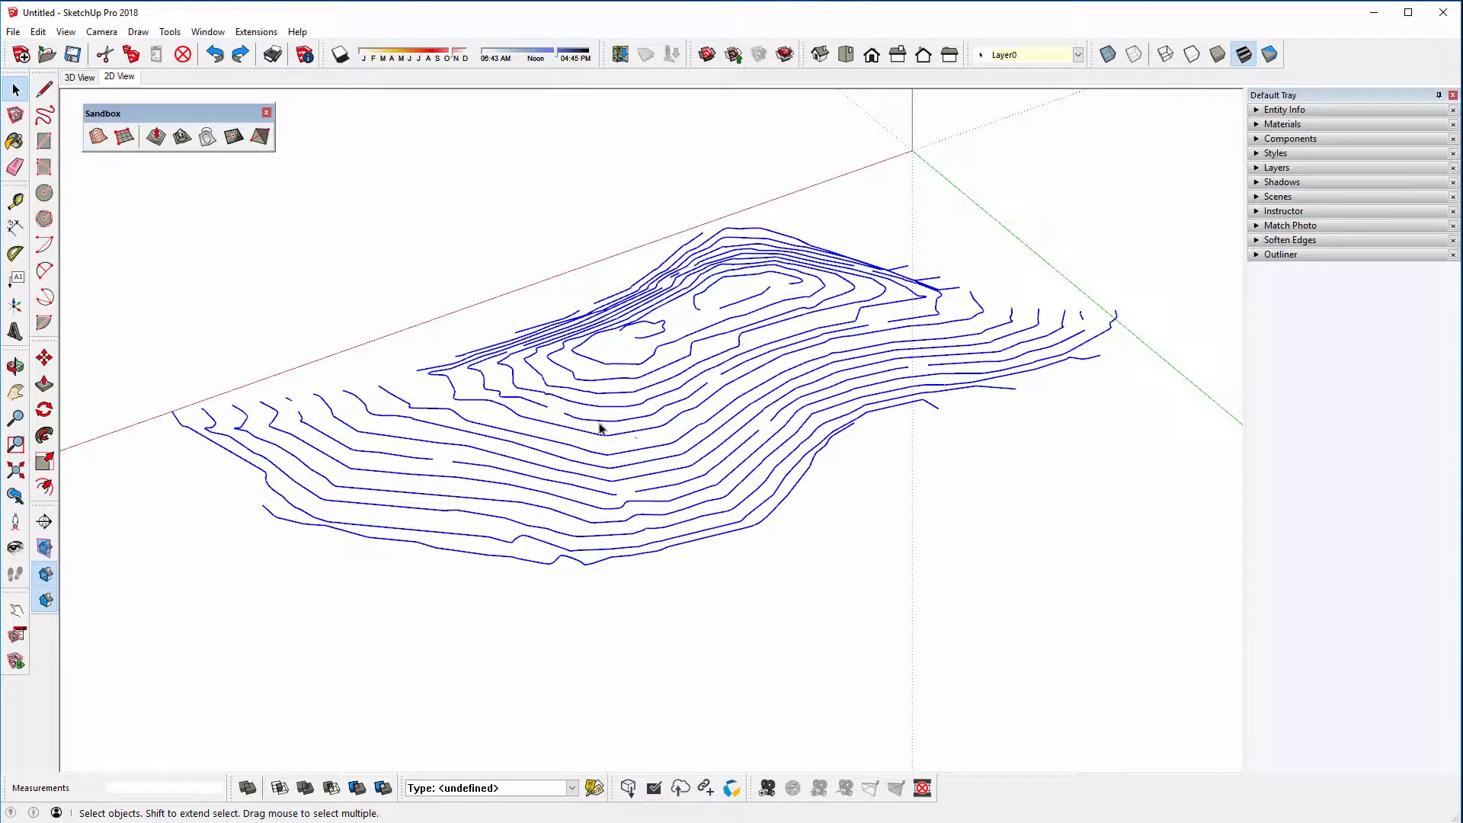
left_click(97, 136)
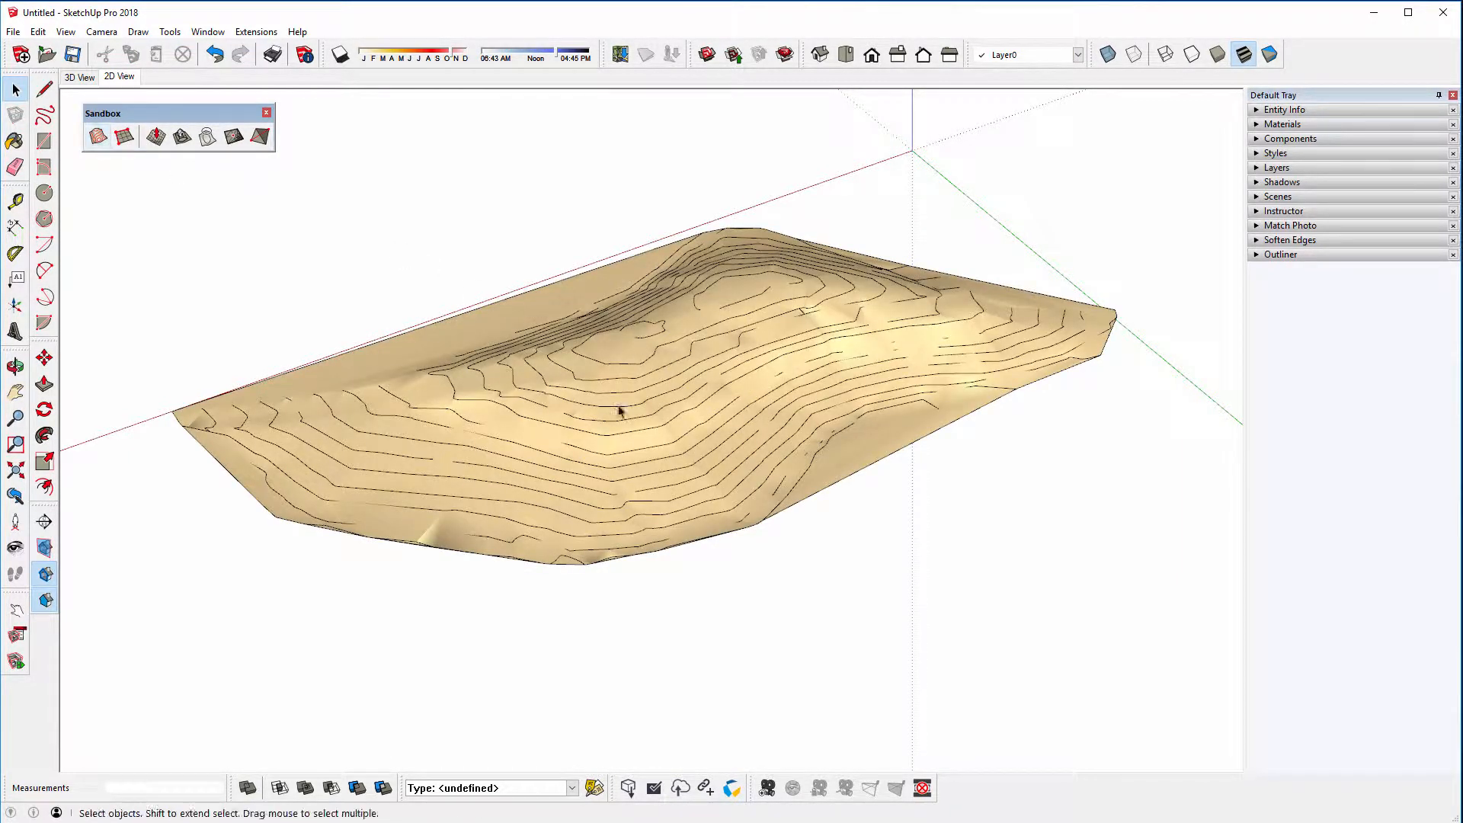
Inspect the generated terrain from several angles and open its group for editing
middle_click_drag(619, 411, 803, 333)
scroll(587, 432, "up", 3)
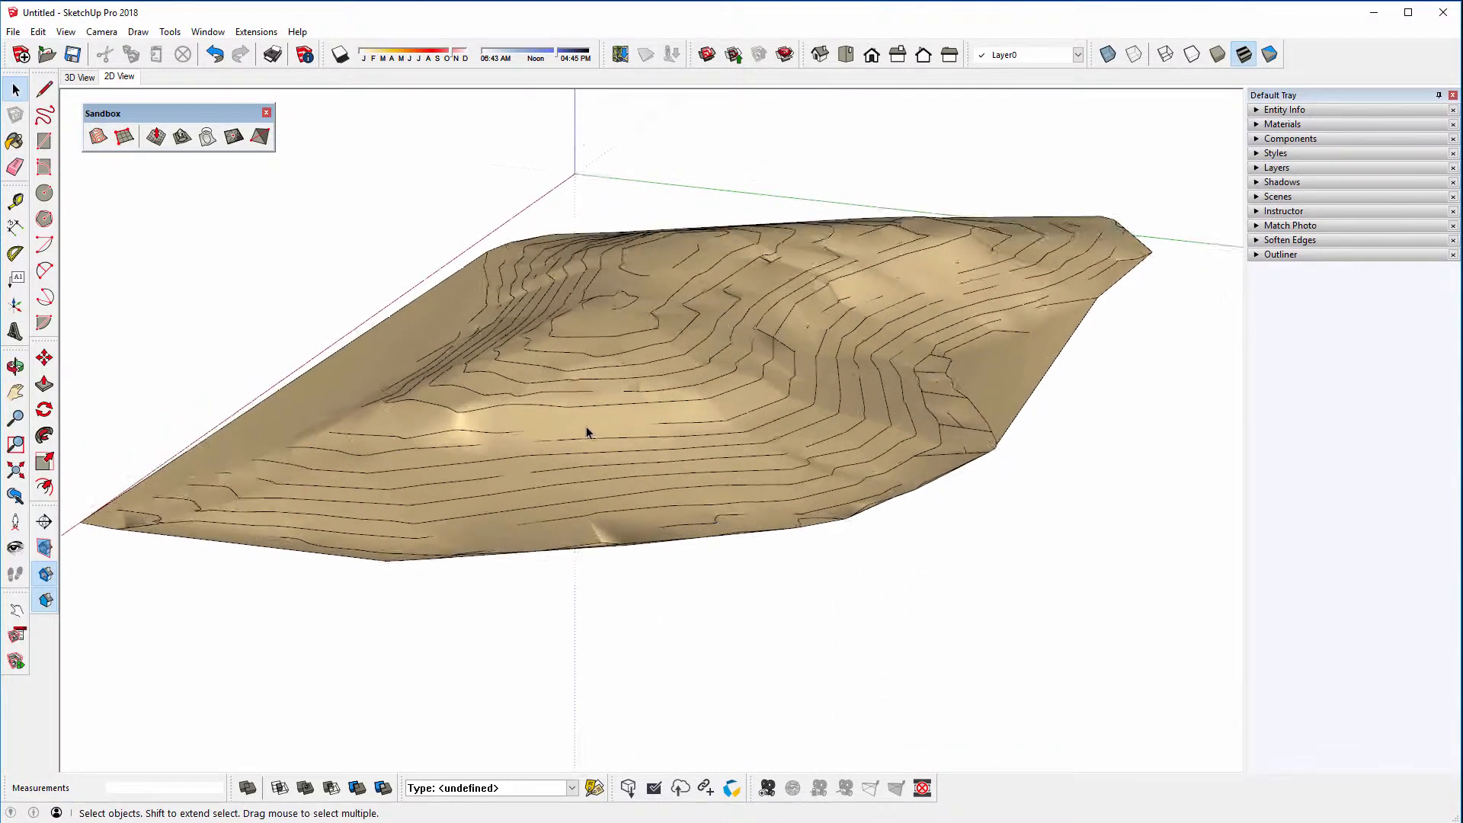
middle_click_drag(509, 450, 261, 520)
scroll(353, 496, "down", 3)
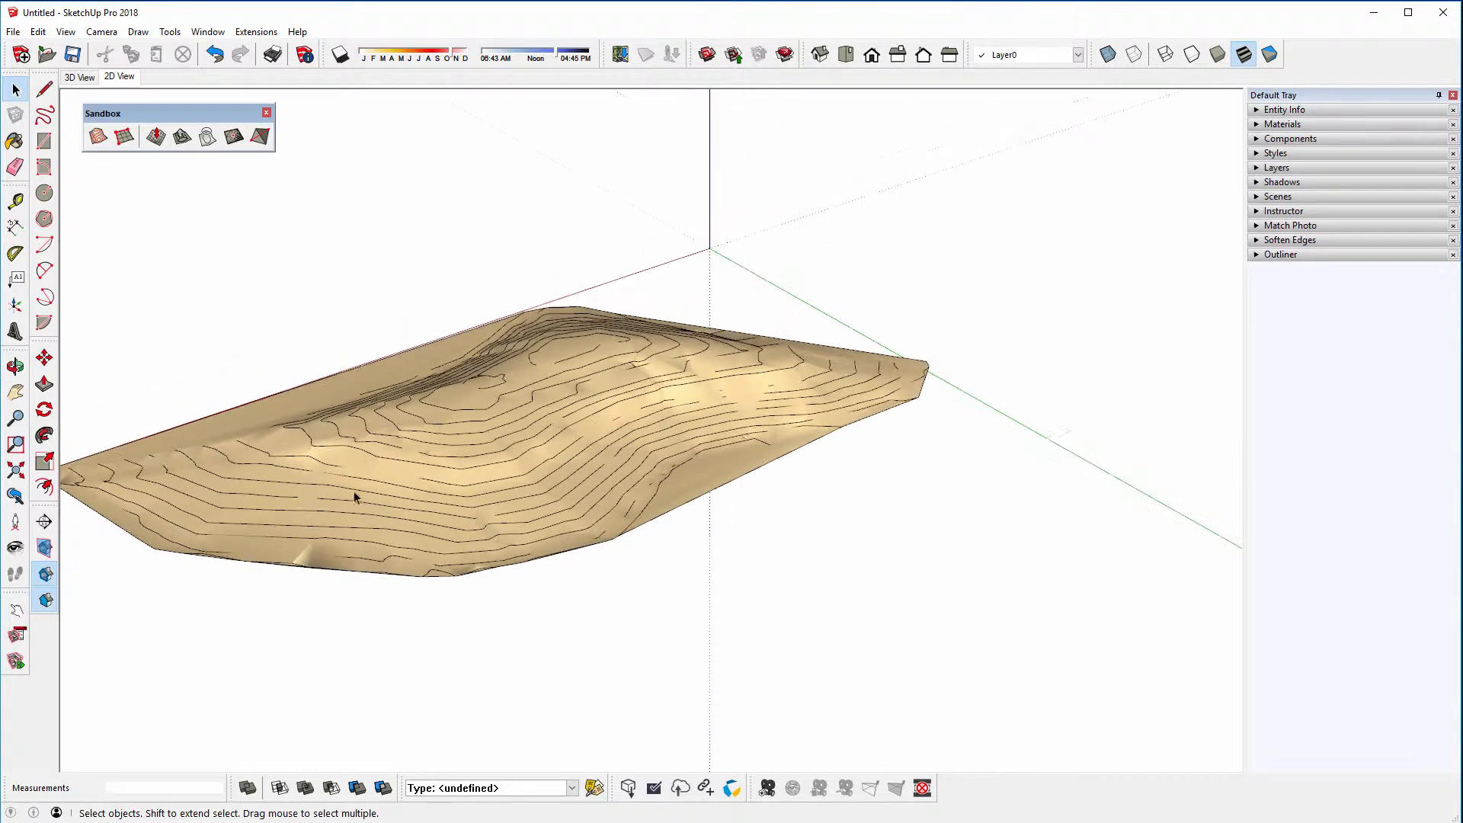
left_click(720, 481)
scroll(1064, 466, "down", 1)
scroll(729, 506, "down", 1)
scroll(733, 512, "up", 3)
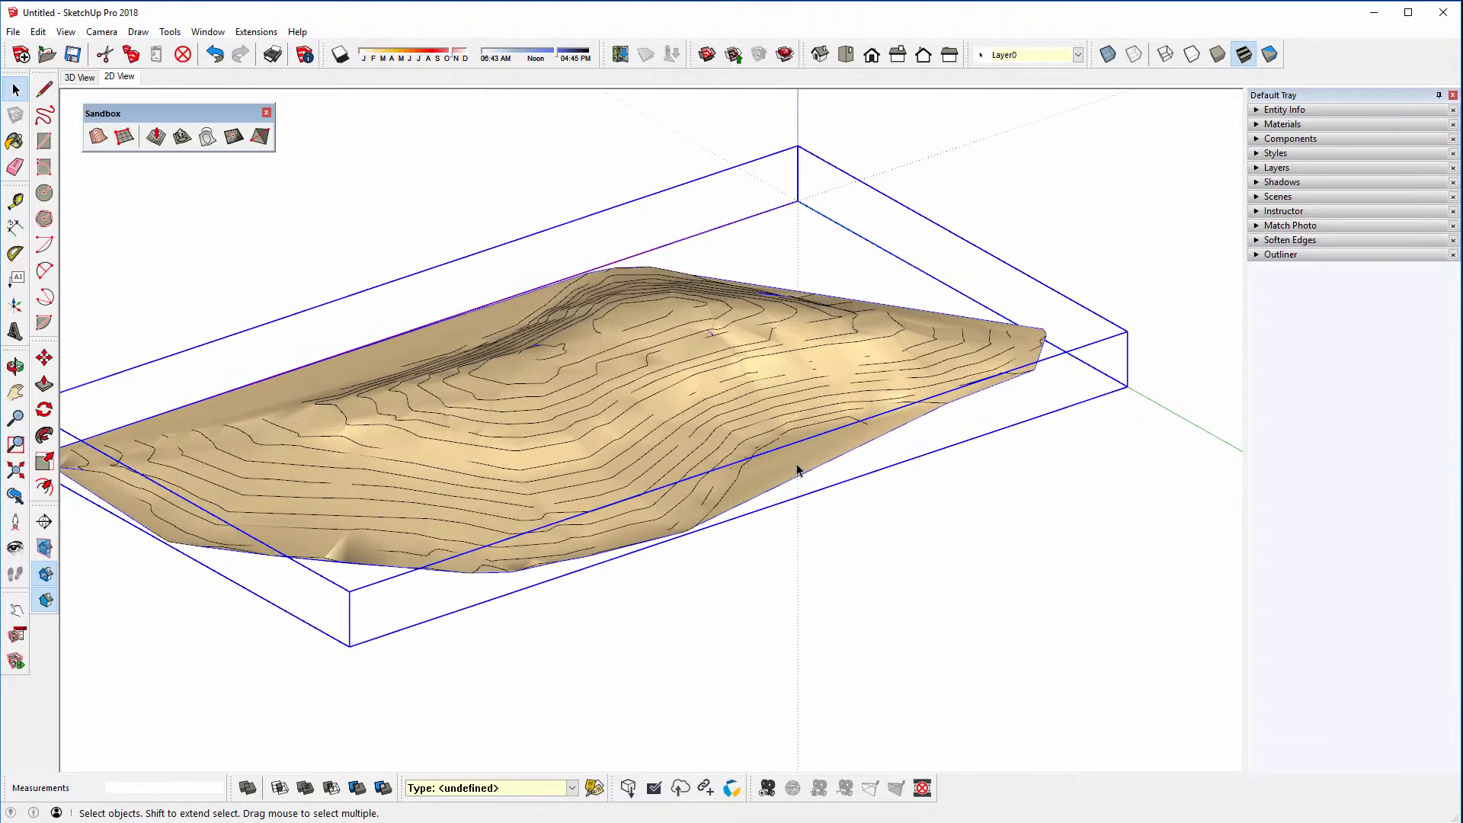
double_click(797, 469)
scroll(800, 470, "down", 1)
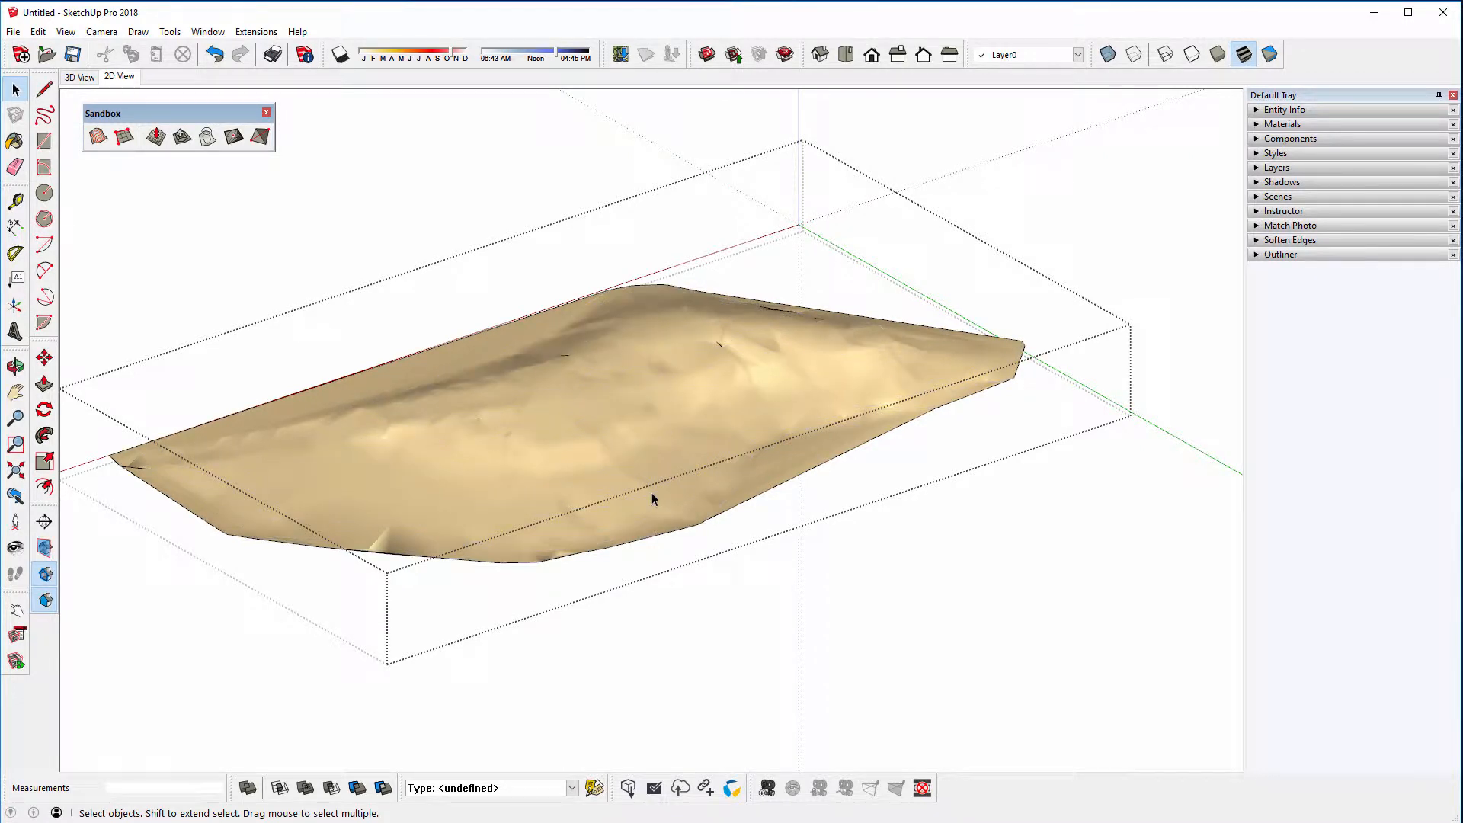
scroll(646, 492, "up", 2)
scroll(615, 480, "down", 2)
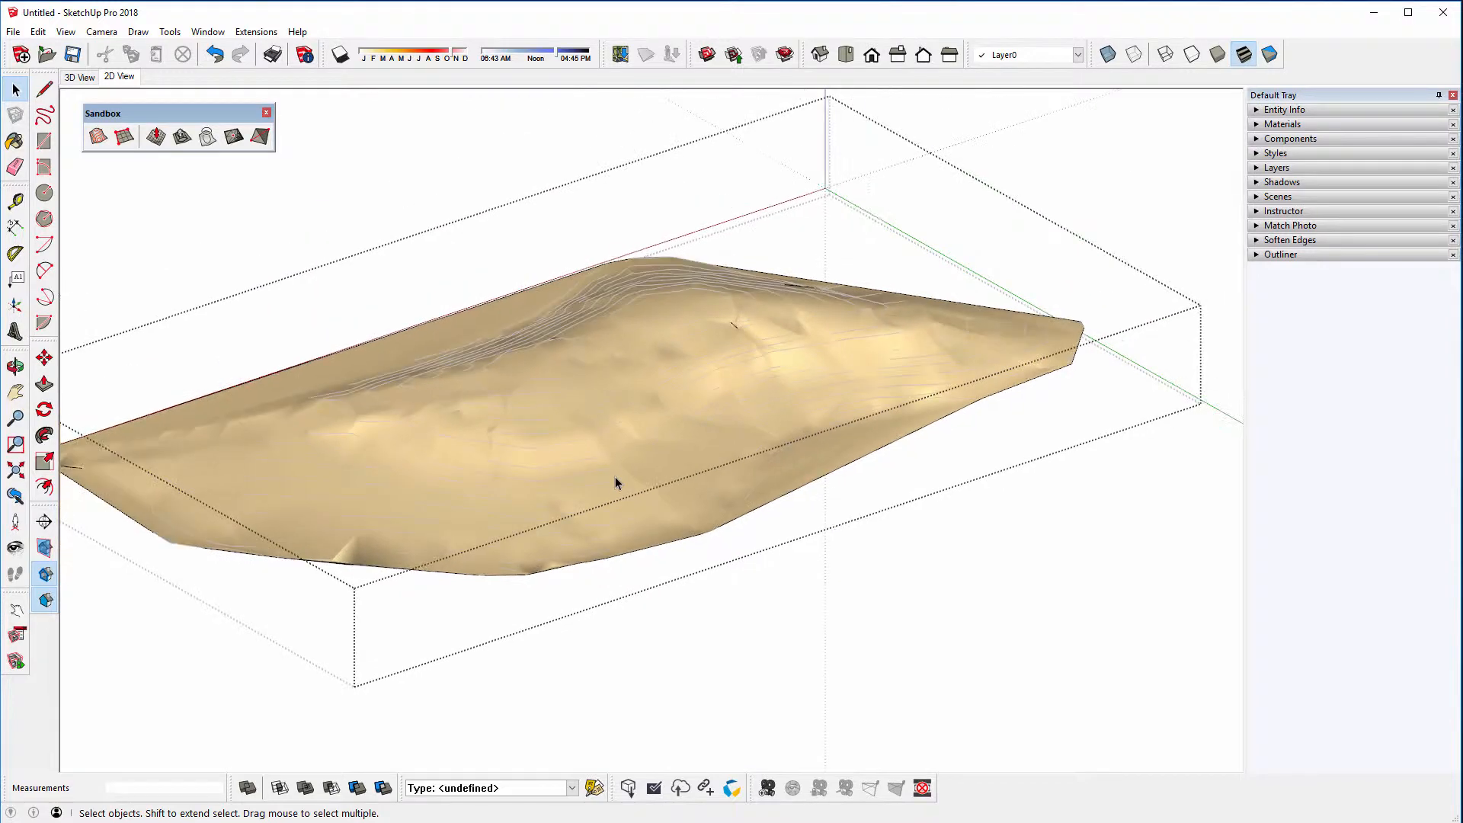
Select all the contour lines without the terrain surface and combine them into one group
scroll(457, 418, "up", 3)
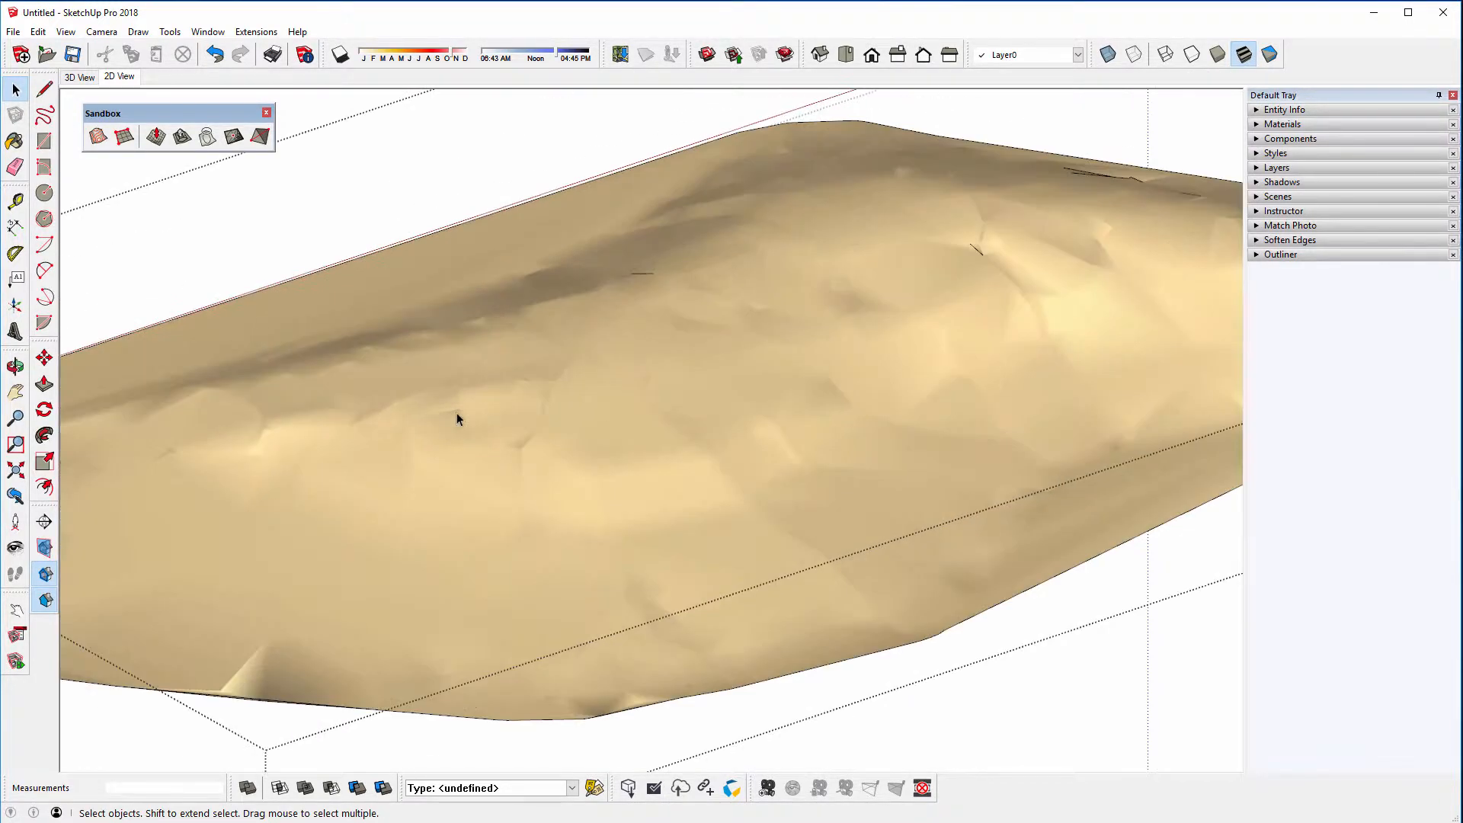
scroll(610, 433, "down", 2)
scroll(459, 498, "down", 2)
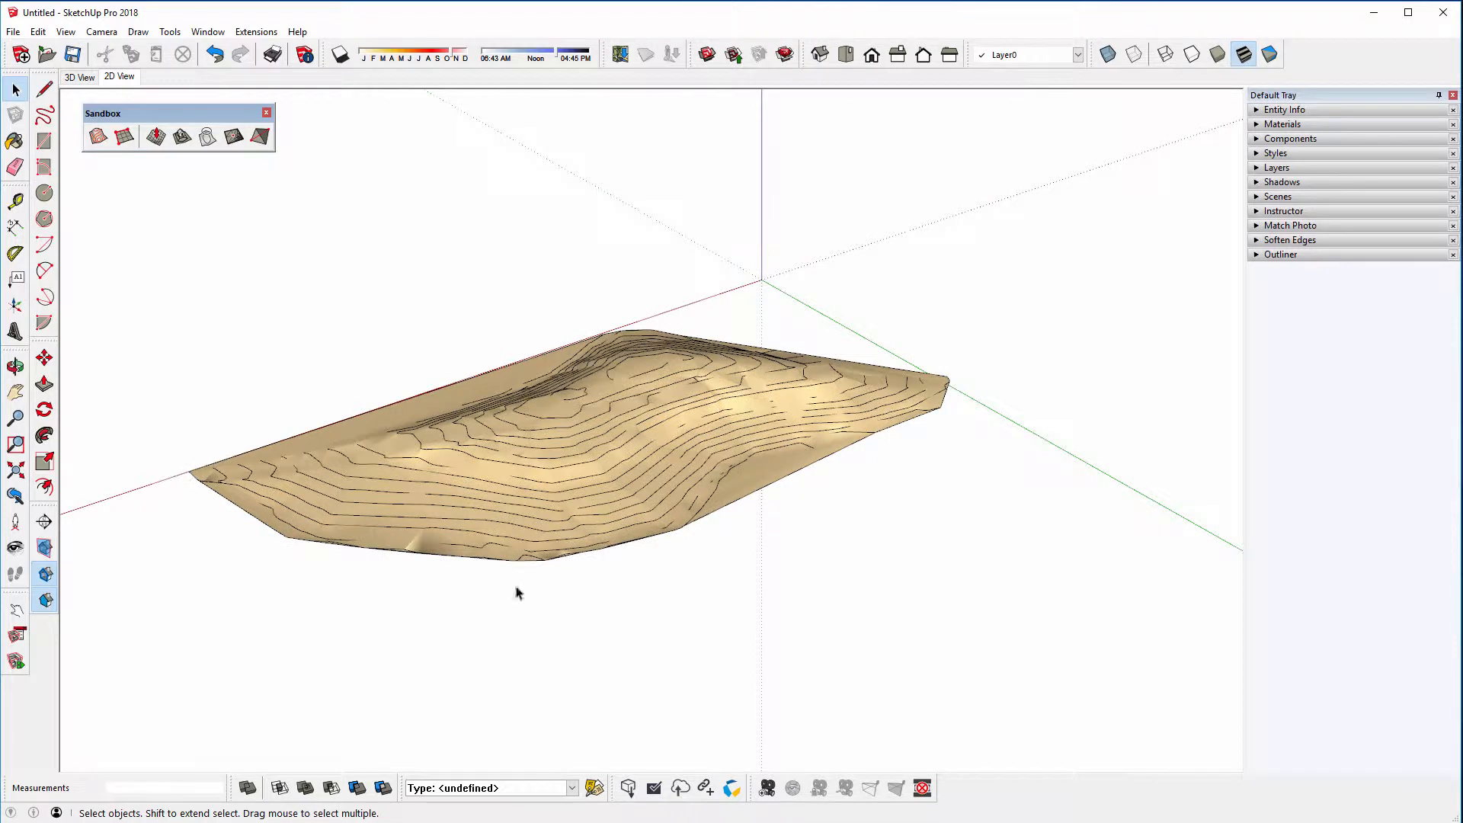
left_click_drag(109, 223, 1070, 637)
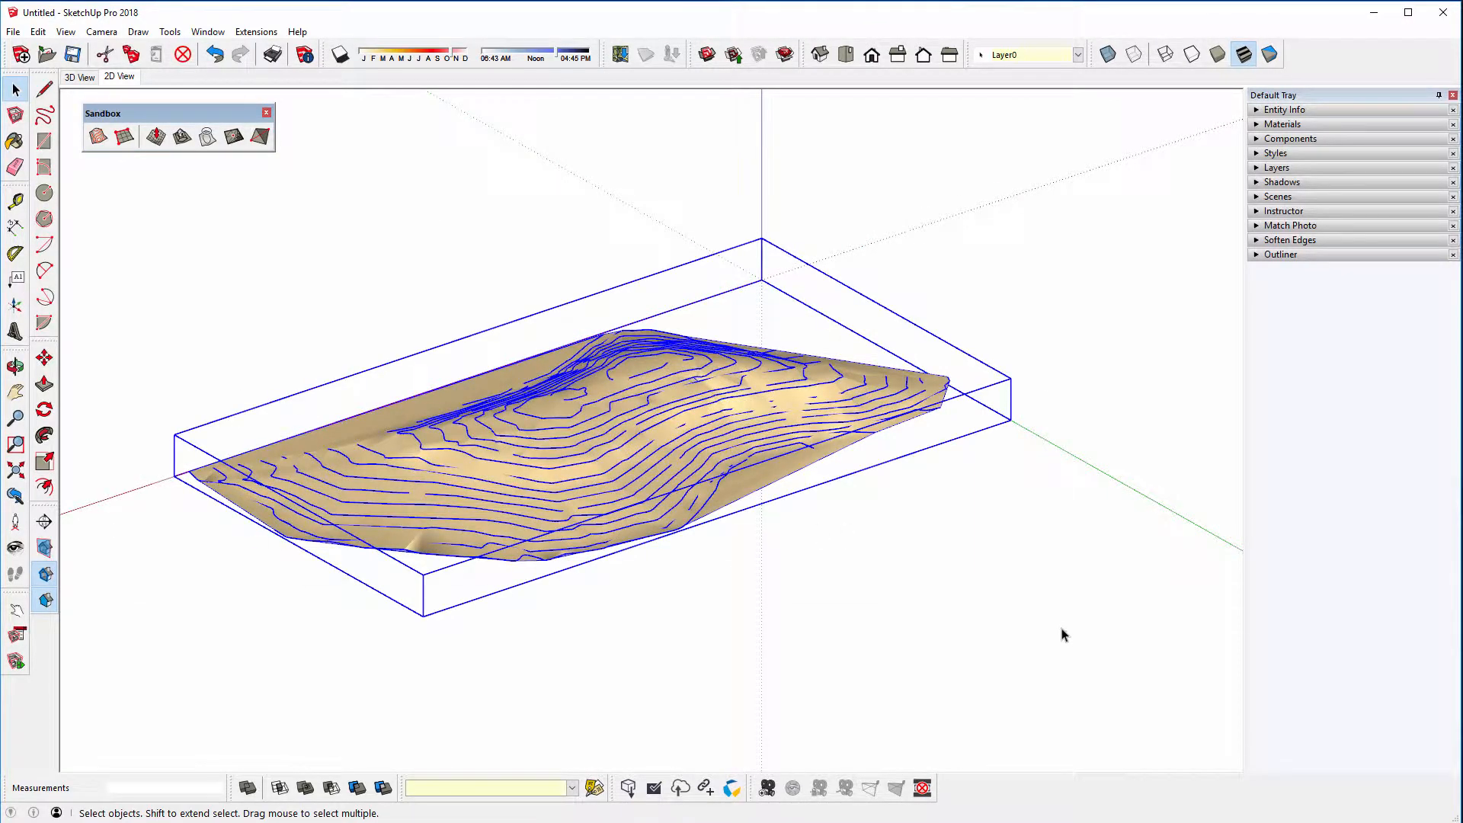
left_click(766, 484)
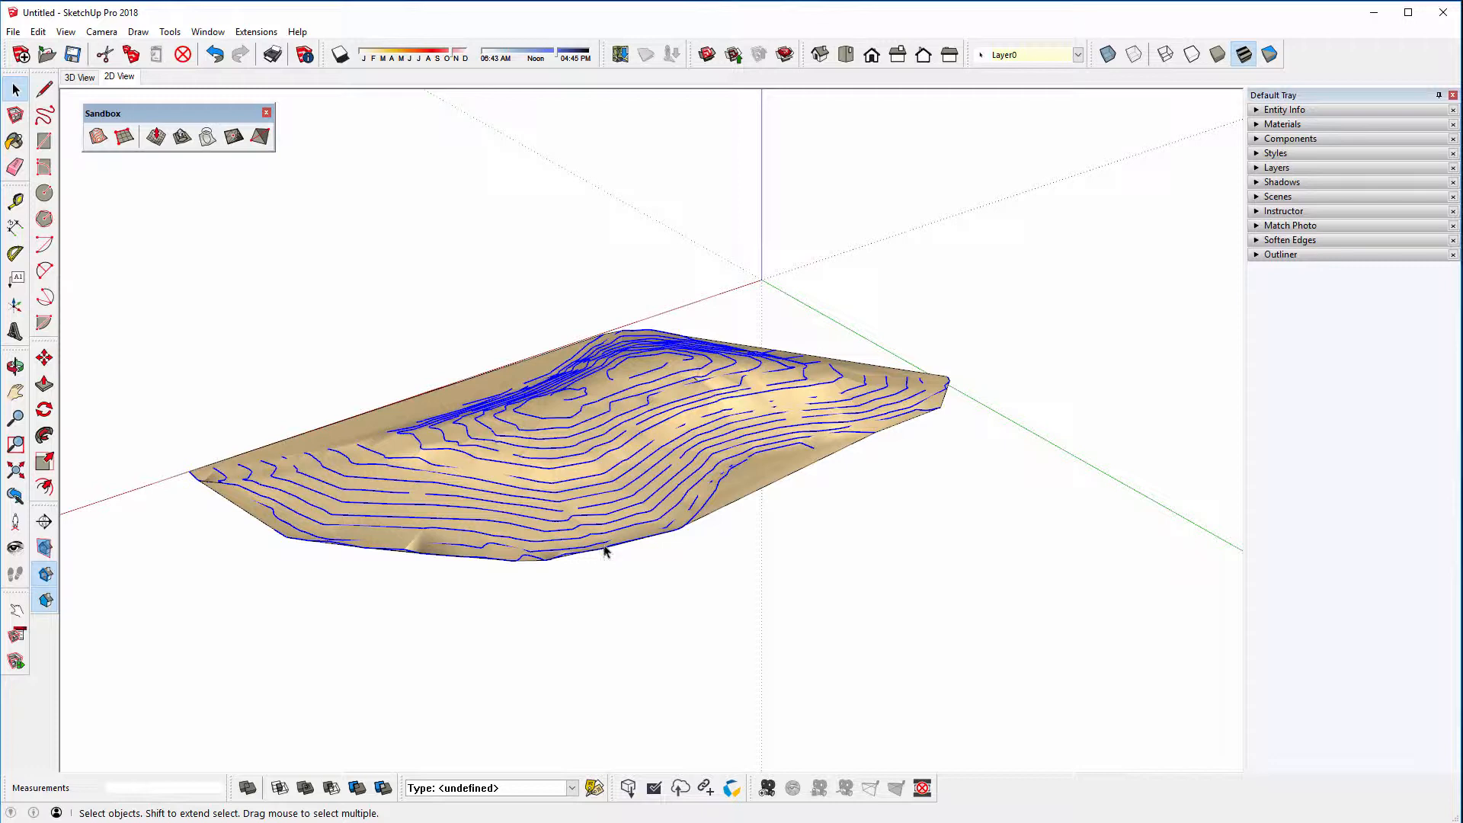
left_click(37, 31)
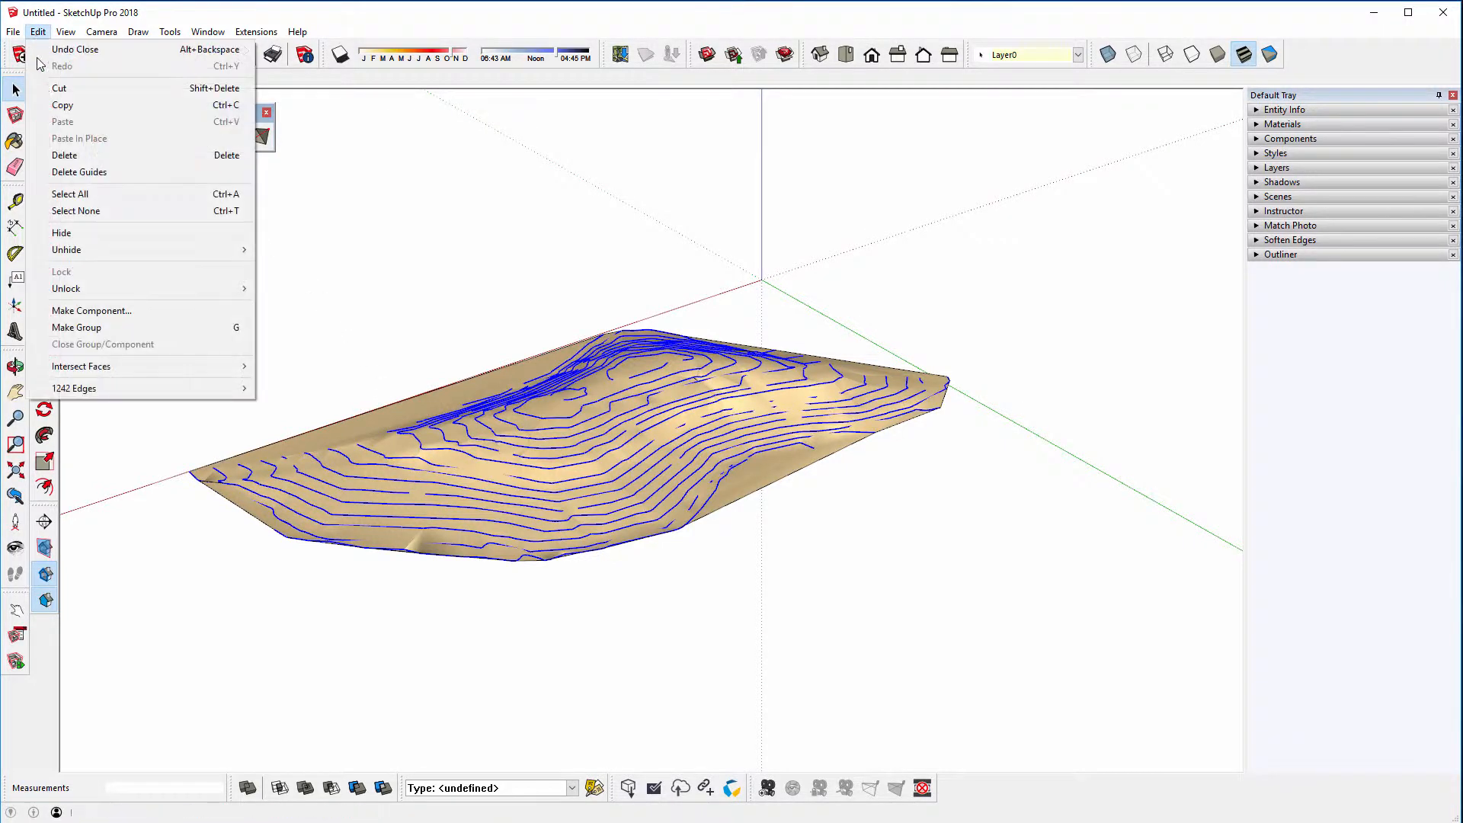
mouse_move(126, 393)
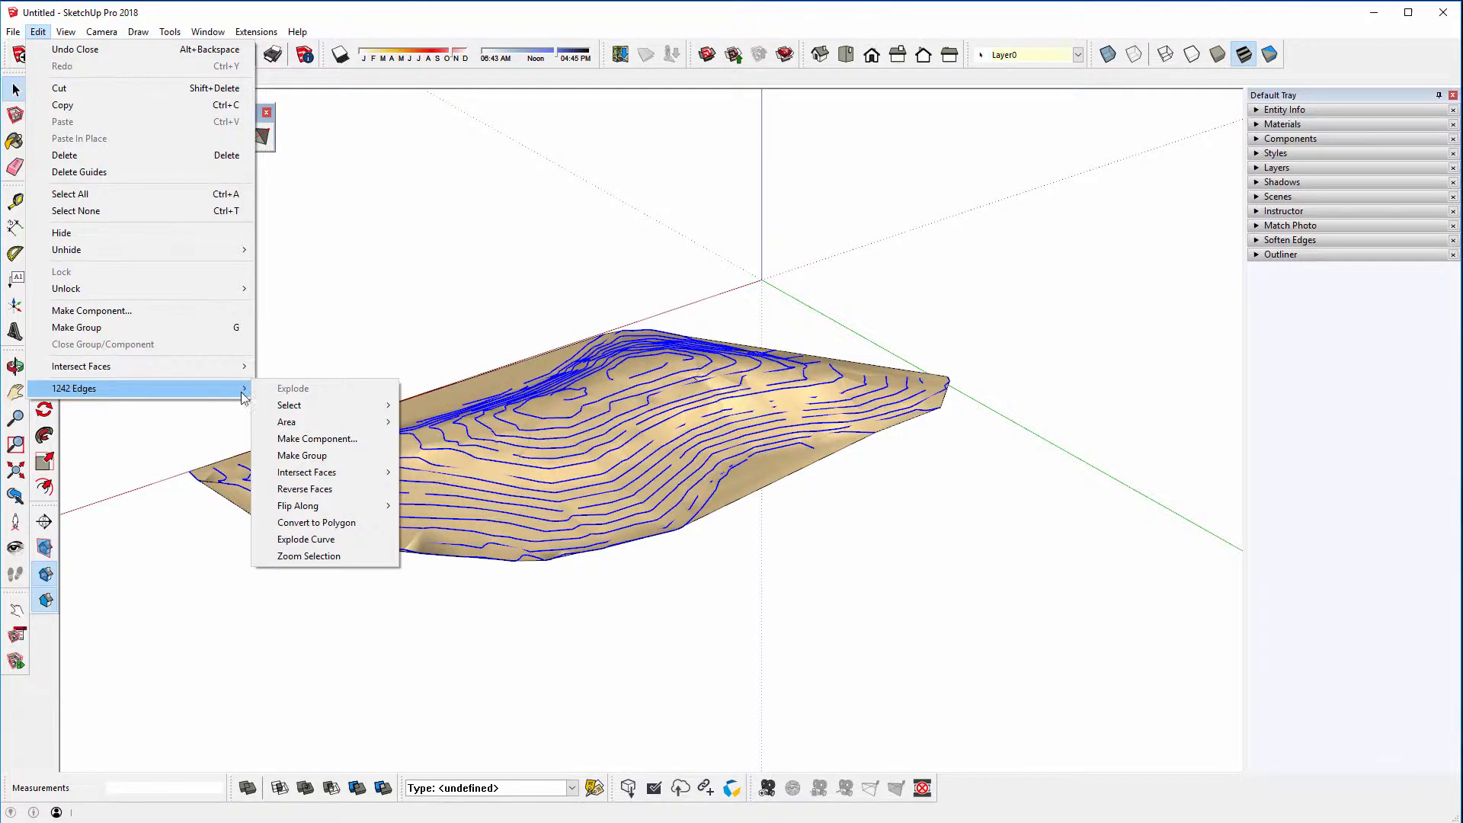
left_click(293, 456)
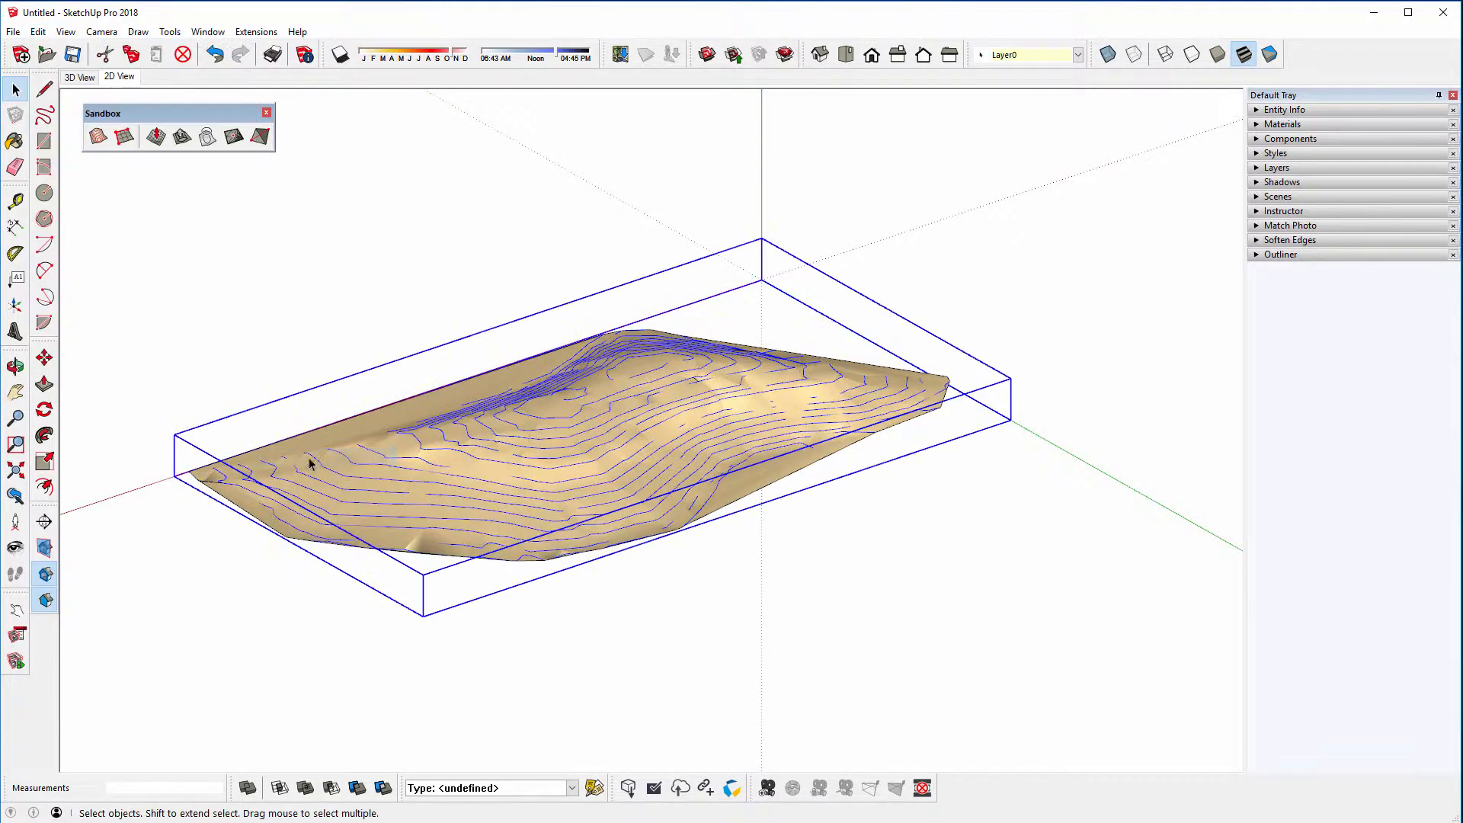
middle_click_drag(560, 491, 608, 494, "shift")
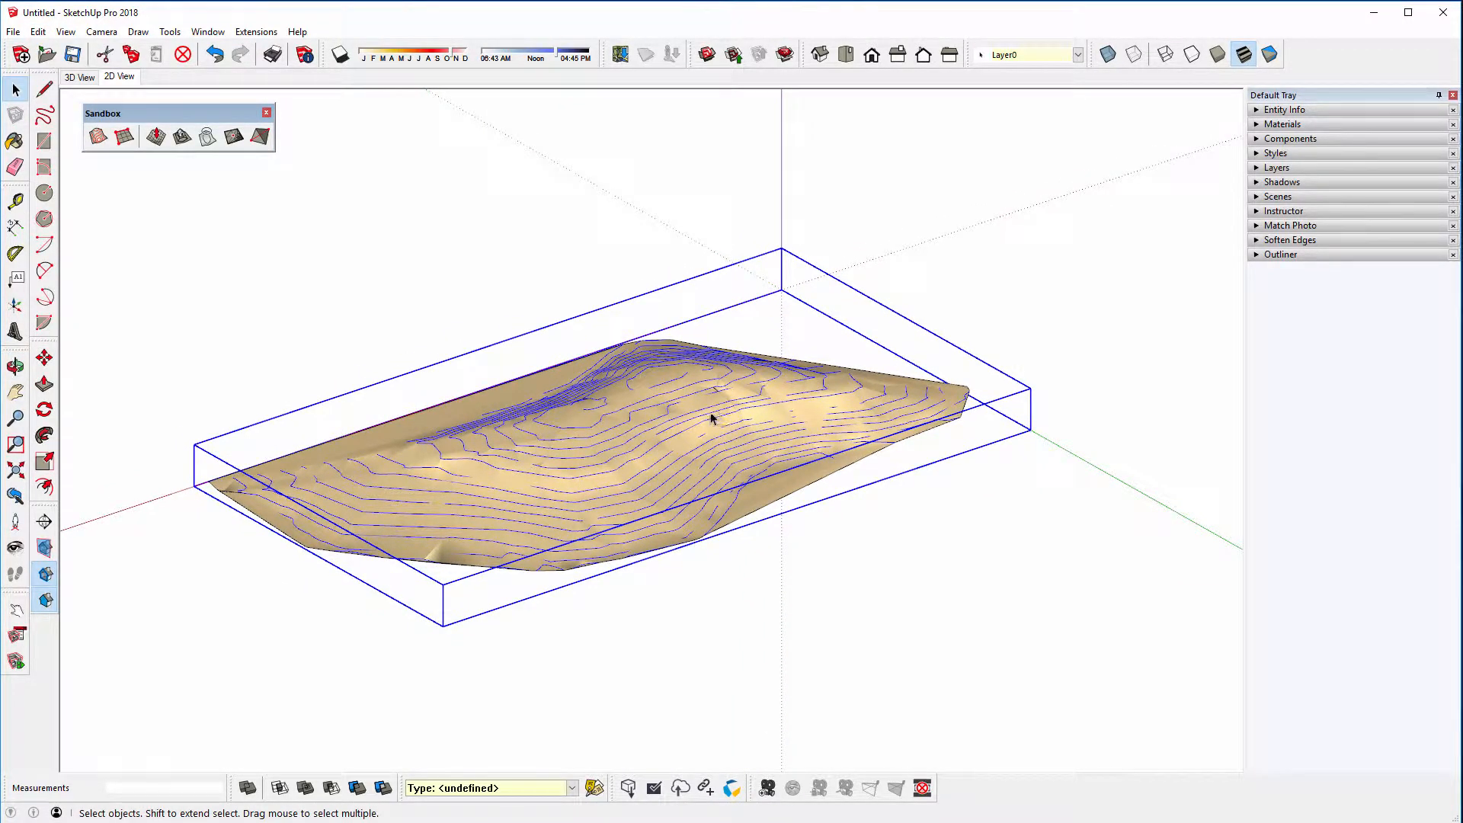
Add a new layer named Contour Lines
left_click(1257, 169)
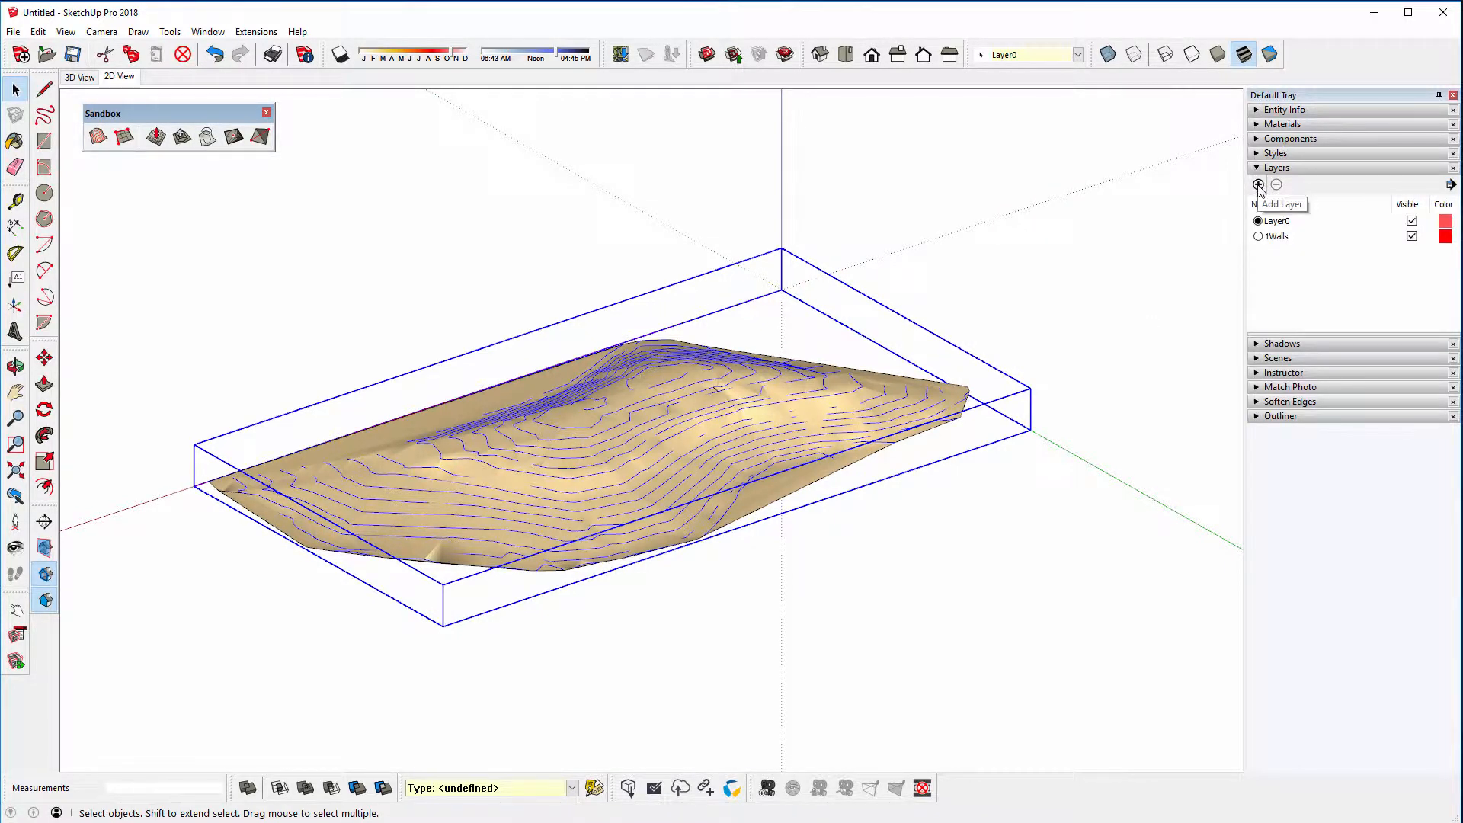
left_click(1258, 184)
type("Con")
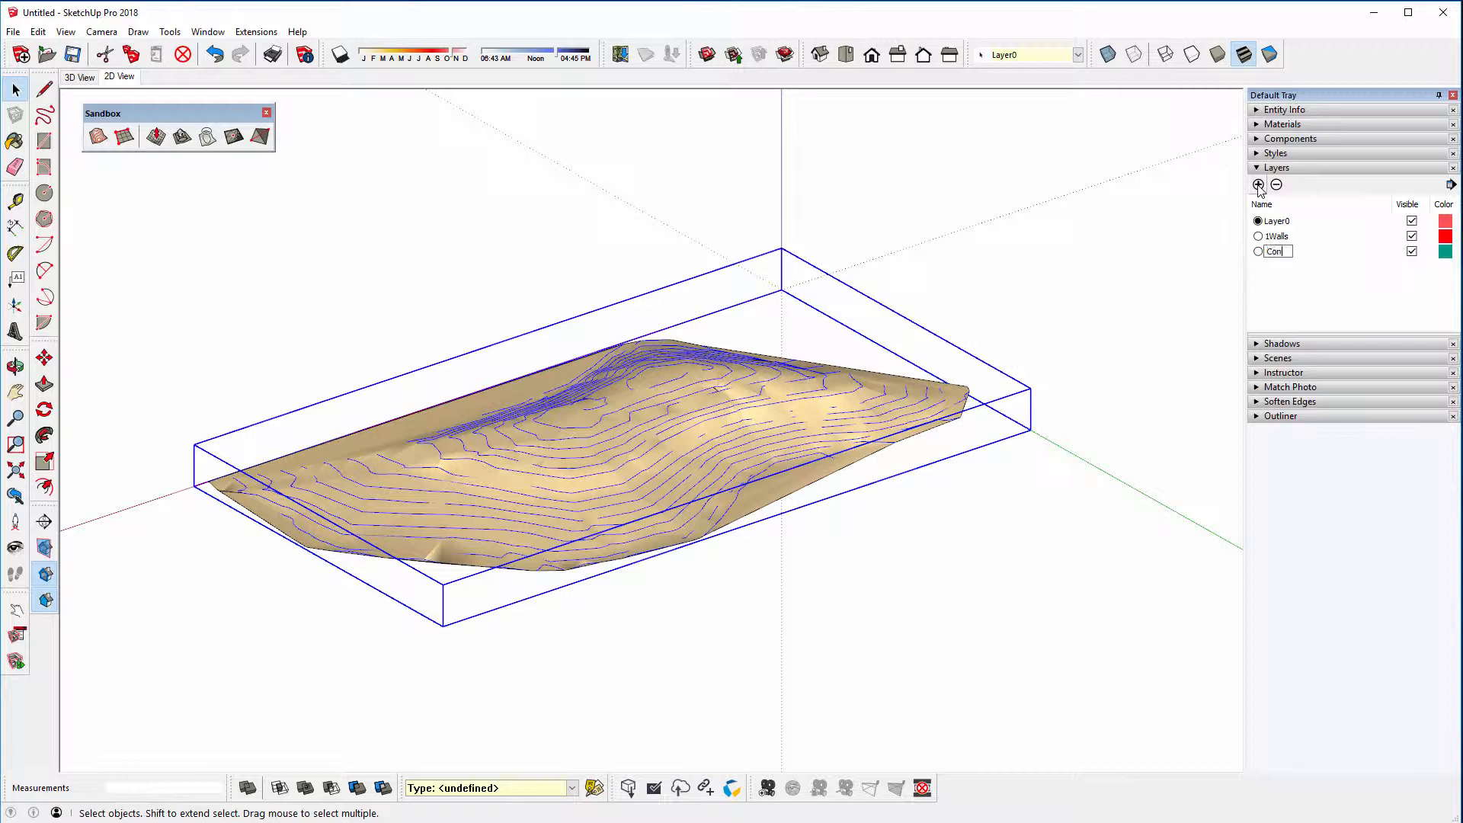
type("tour Lines")
key("Return")
Assign the grouped contour lines to the Contour Lines layer and hide that layer
left_click(1043, 57)
left_click(1036, 96)
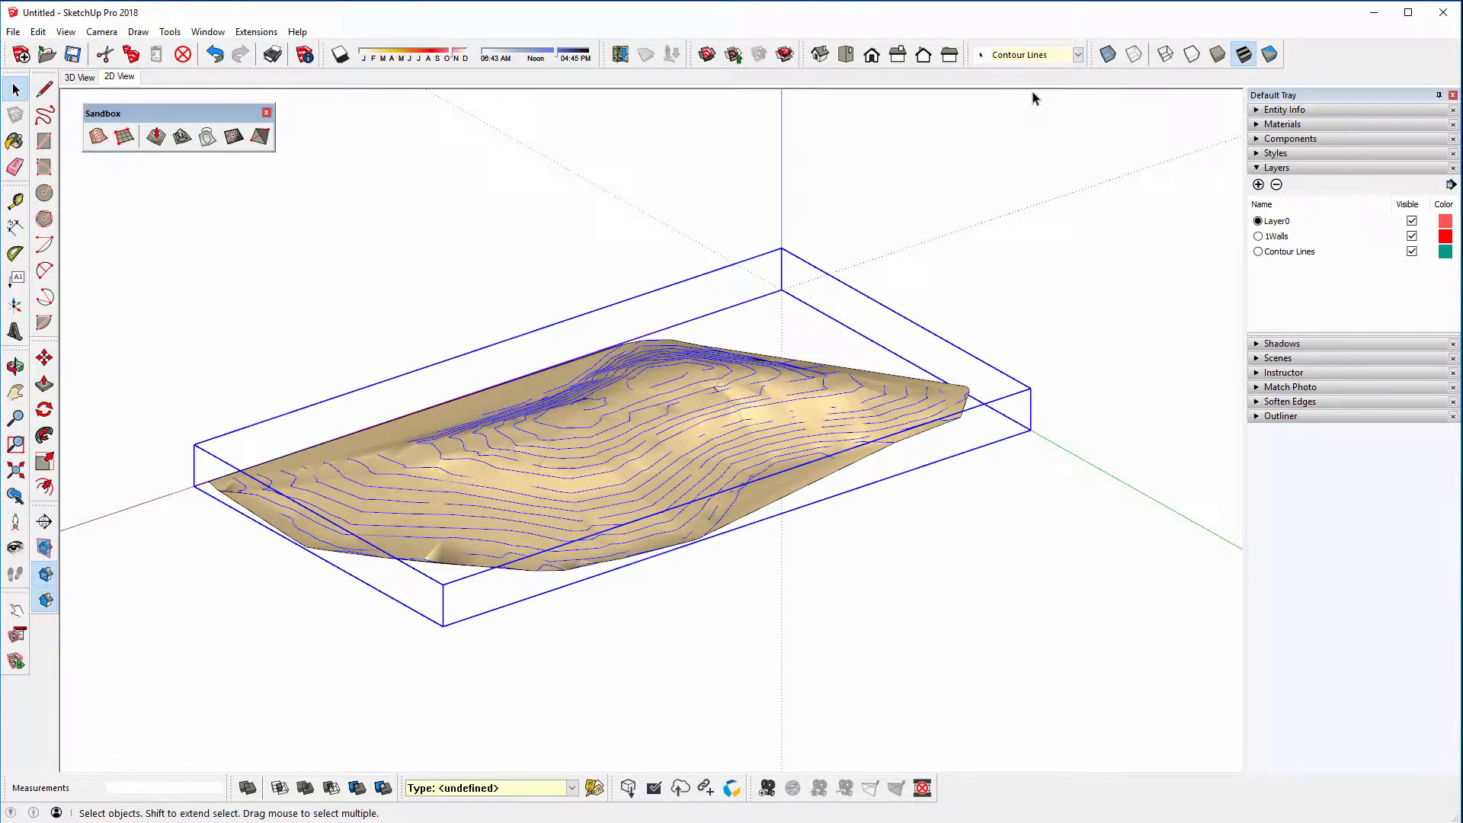
left_click(1412, 252)
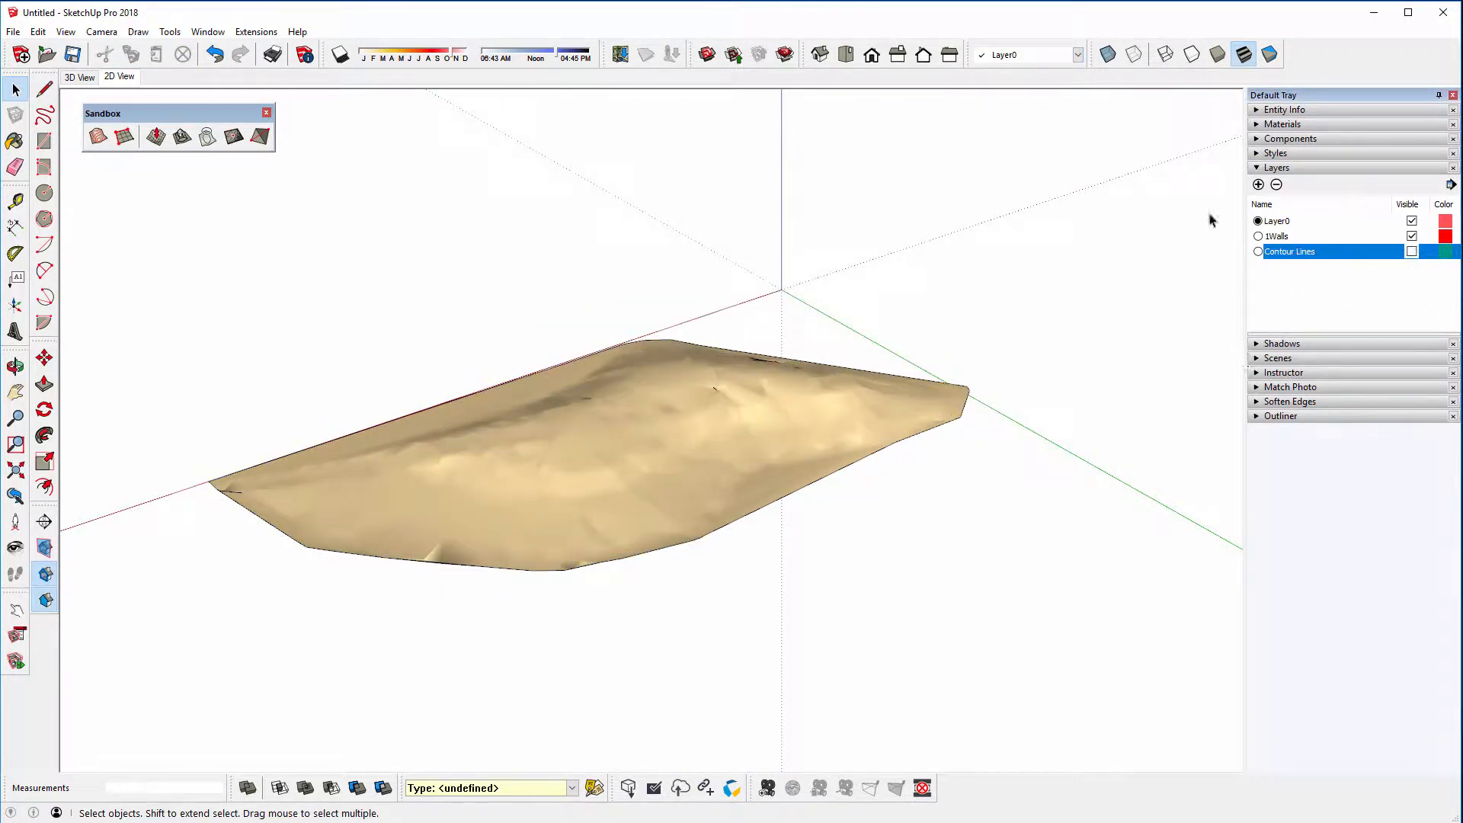
Add a new layer named 3D Contours
left_click(1258, 185)
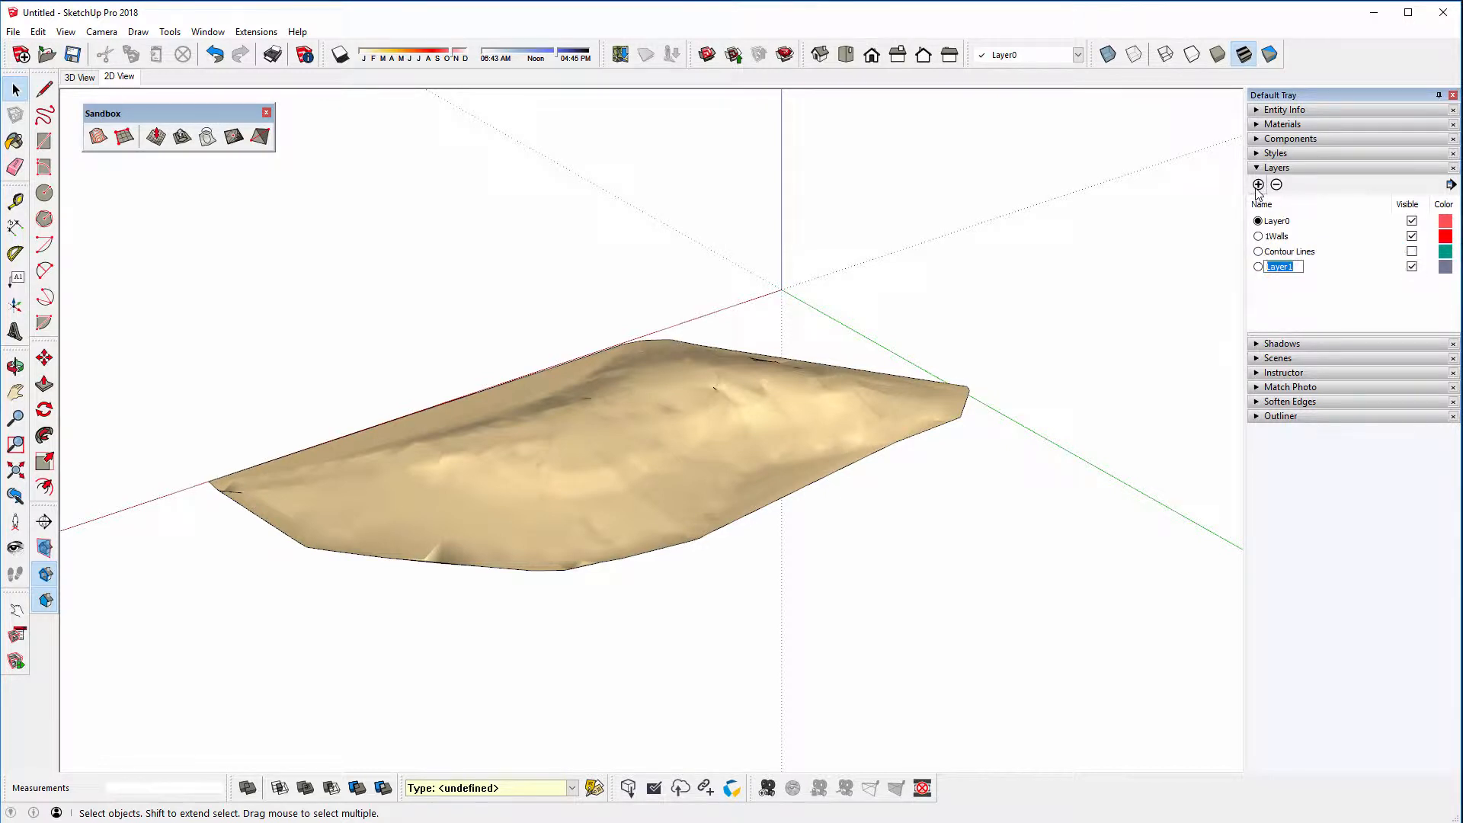
type("3D Contours")
key("Return")
Assign the terrain surface group to the 3D Contours layer and check the assignment by switching the layer's visibility off and on
left_click(718, 389)
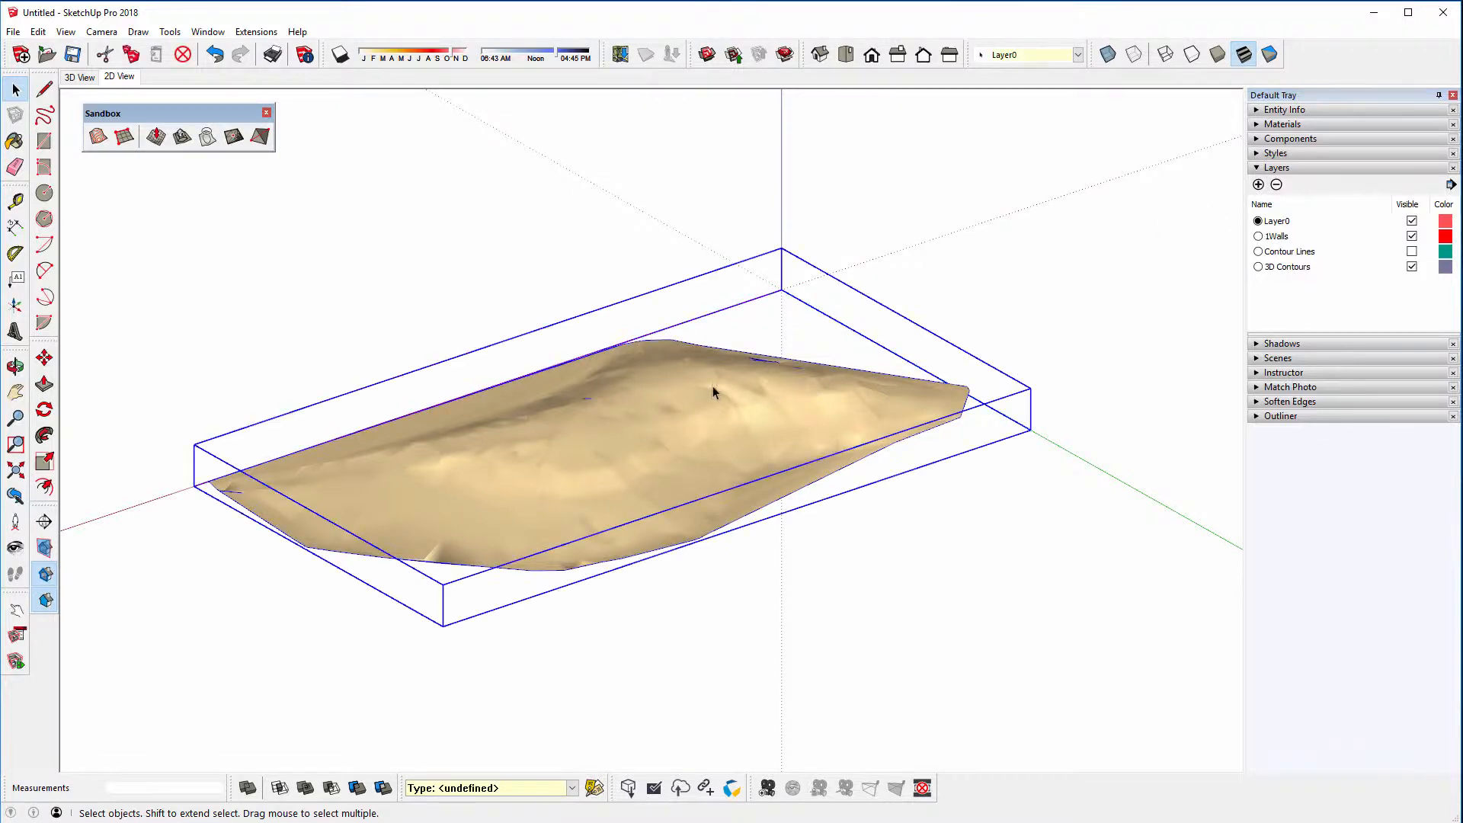
left_click(1078, 55)
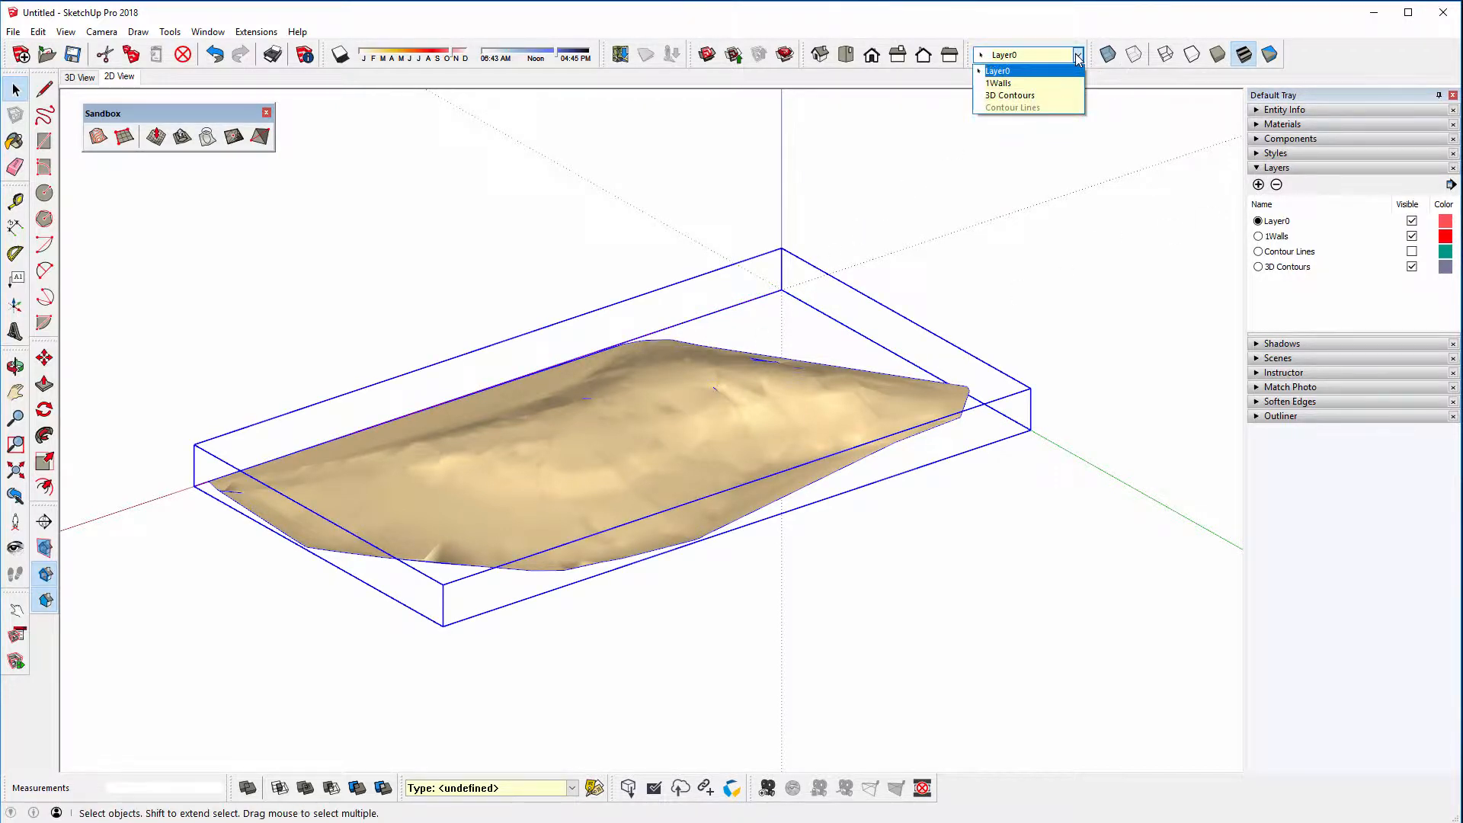
left_click(1010, 95)
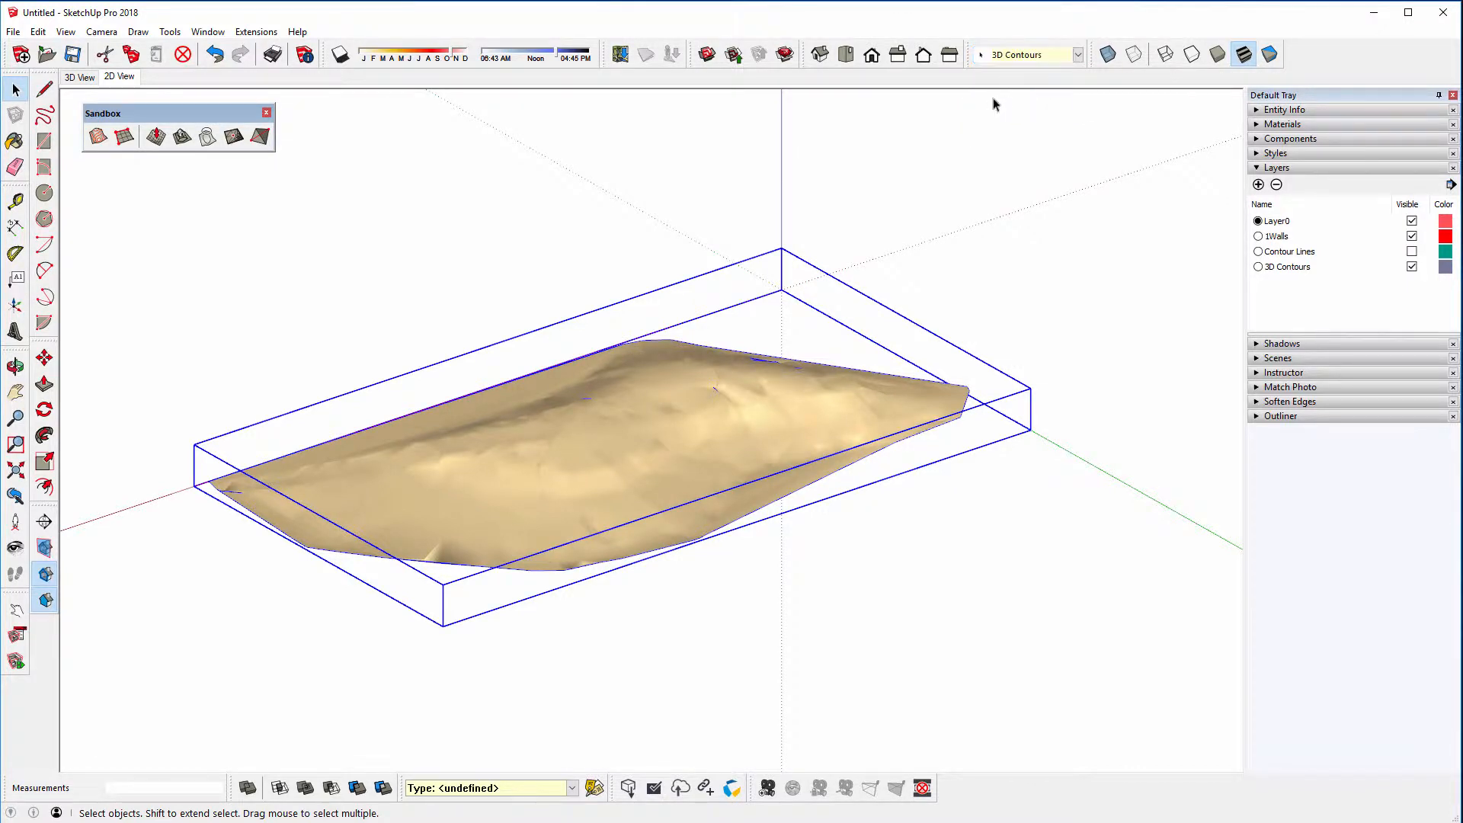
left_click(1275, 286)
left_click(1411, 268)
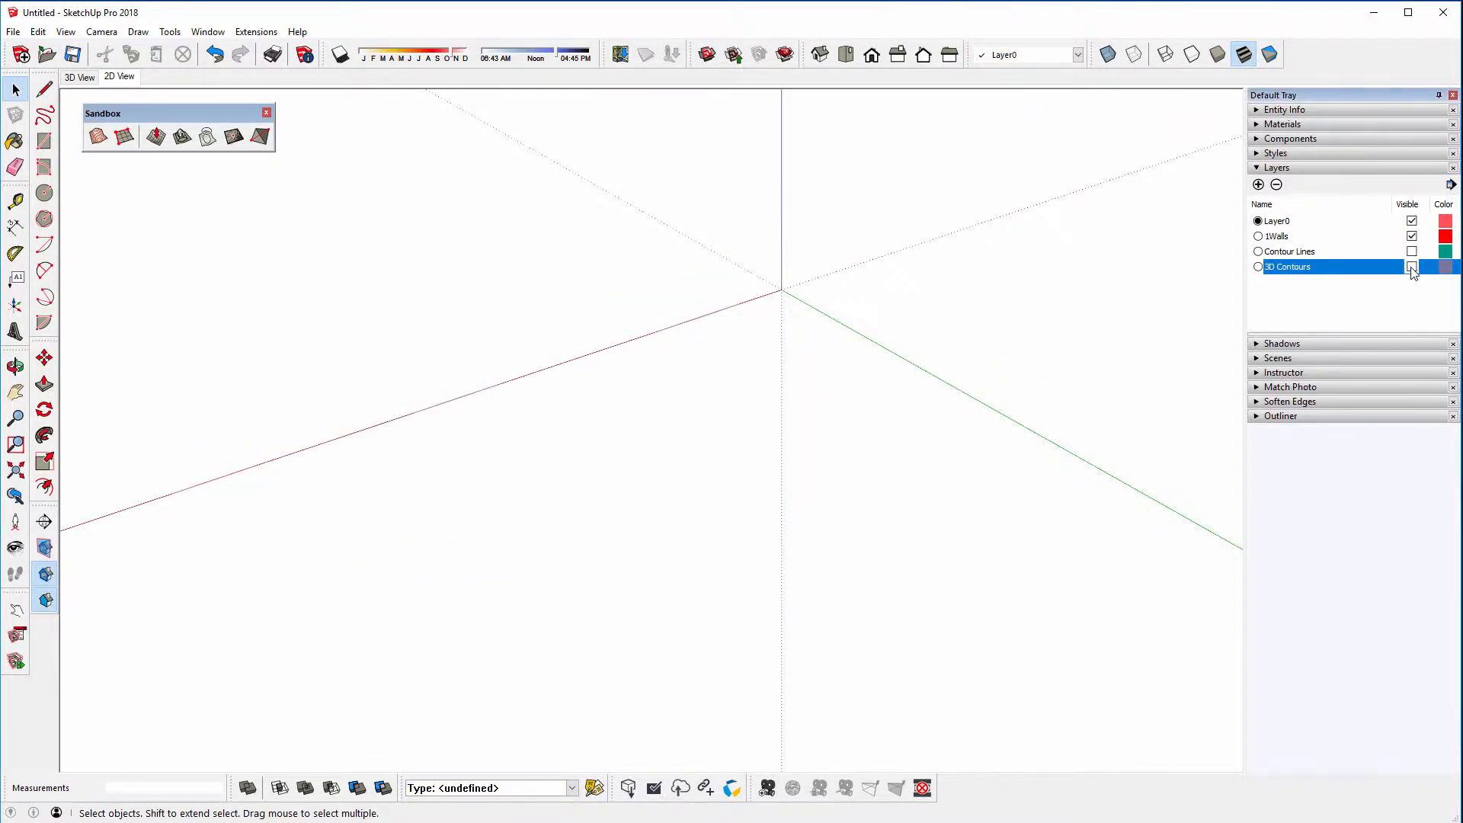
left_click(1411, 267)
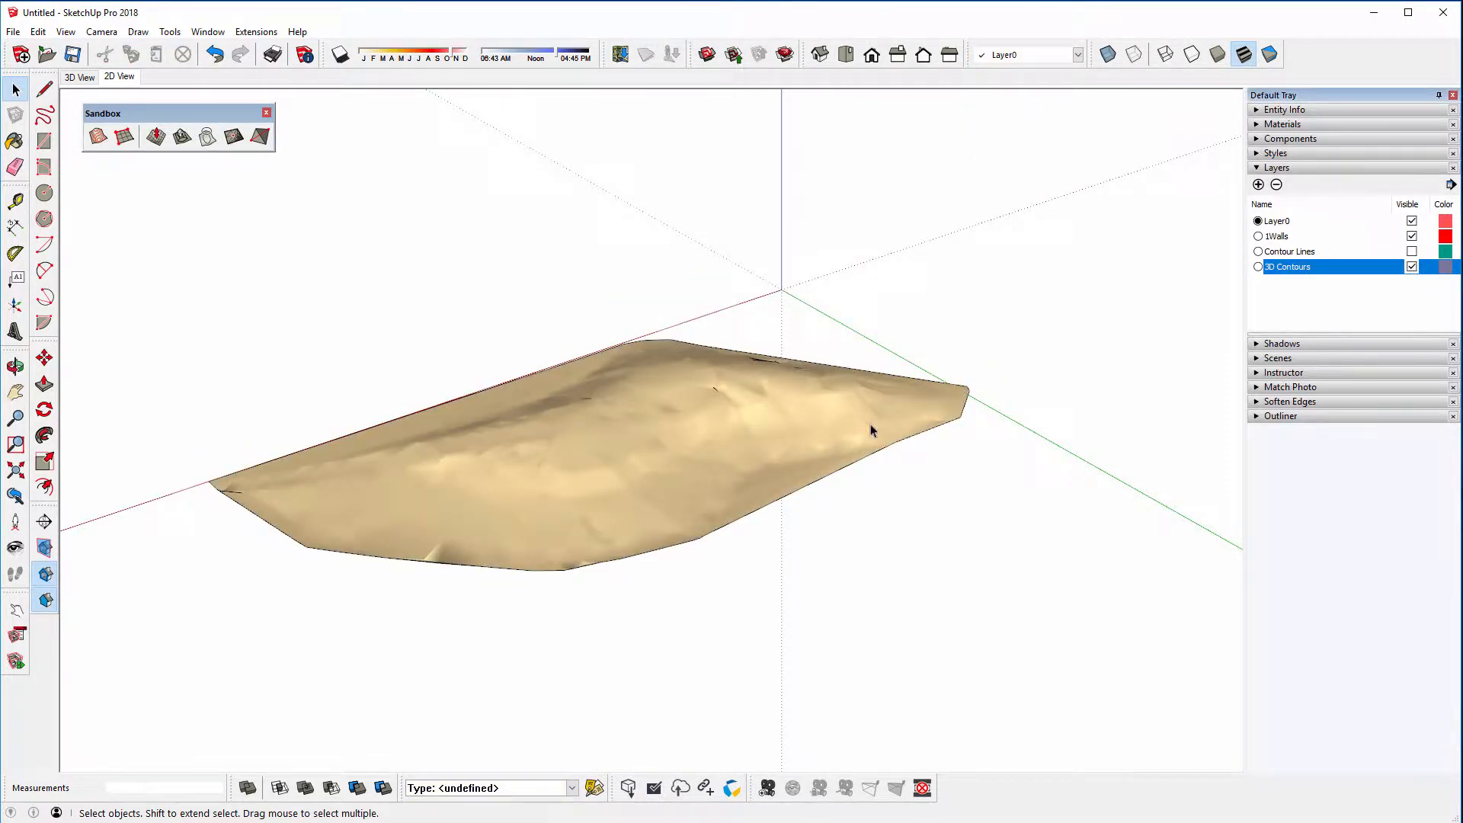
Draw a horizontal rectangle of about 130996 by 75068 mm on the ground plane, enclosing the whole terrain
mouse_move(705, 436)
middle_mouse_down()
mouse_move(689, 430)
mouse_move(692, 445)
middle_mouse_up()
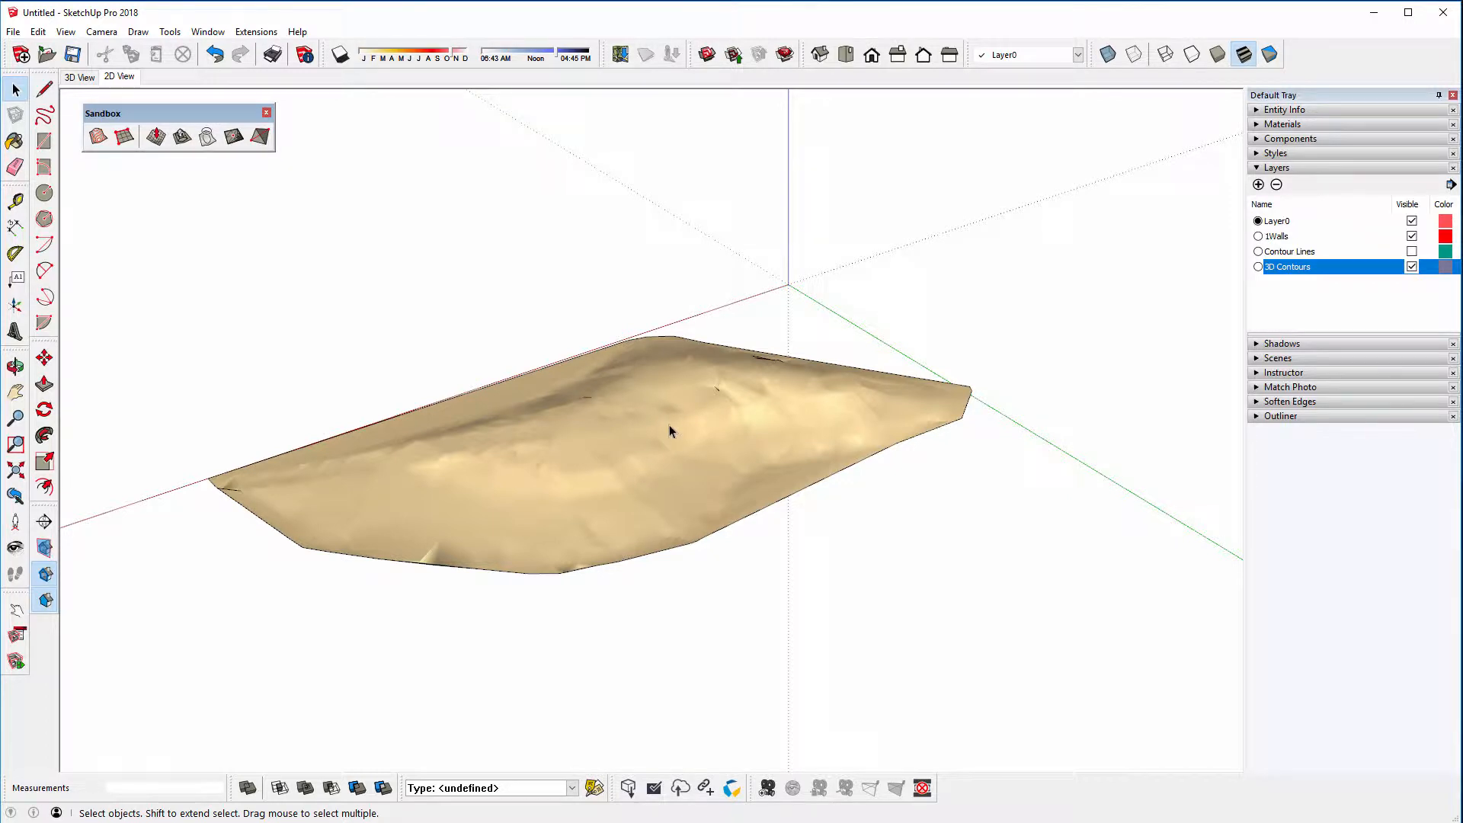
left_click(44, 141)
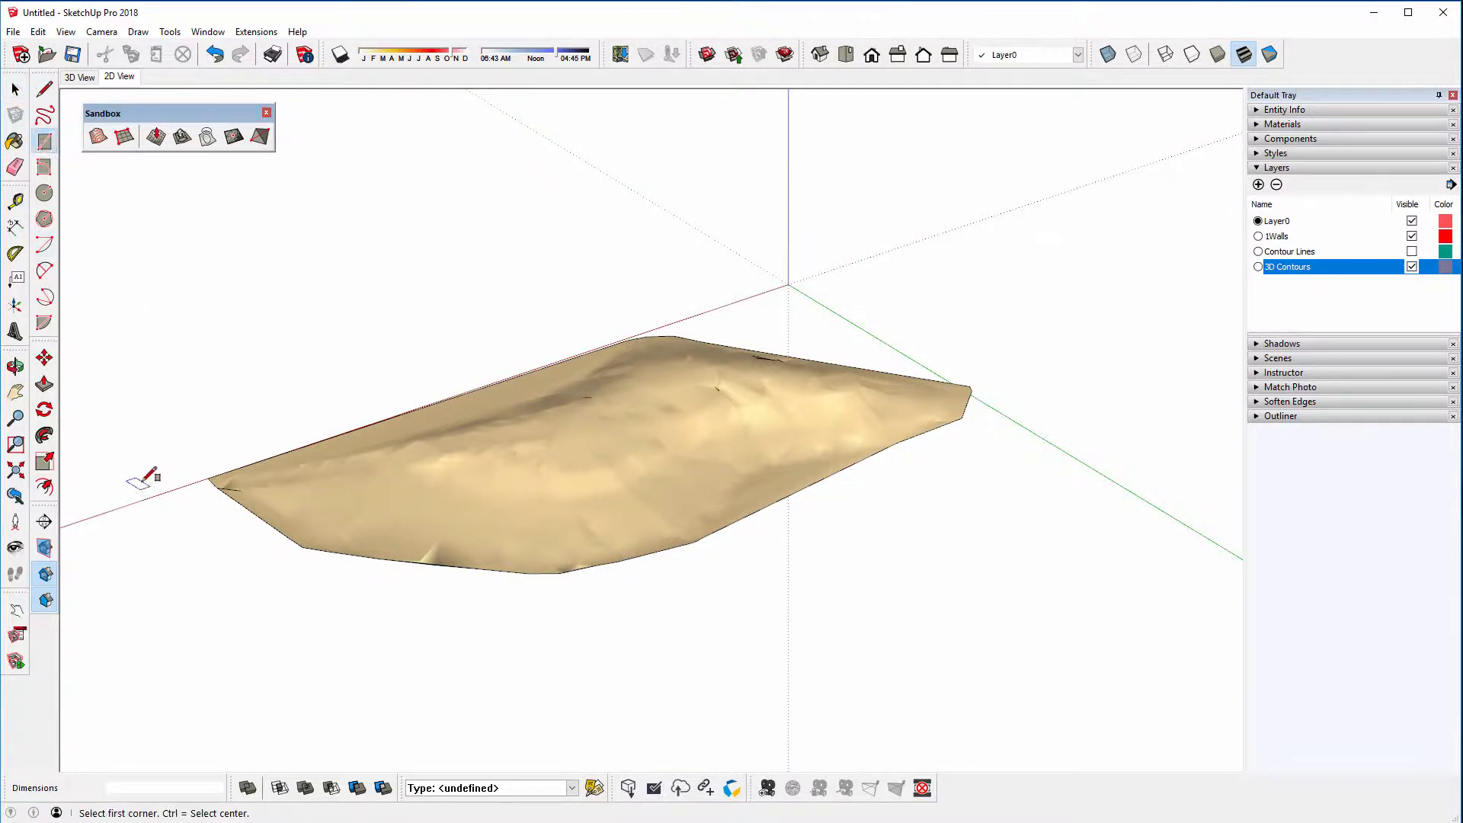
left_click(176, 476)
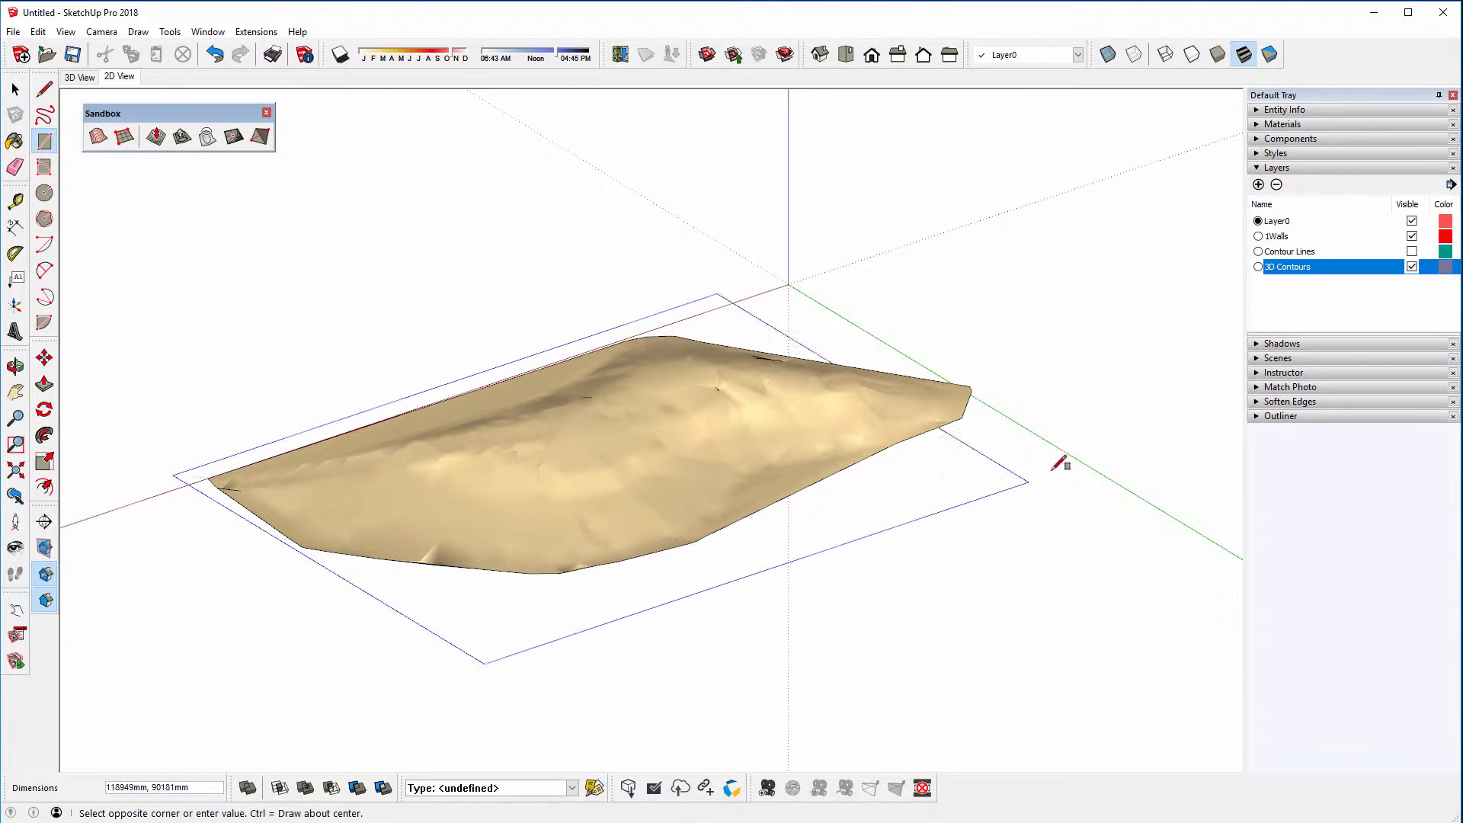
left_click(1041, 428)
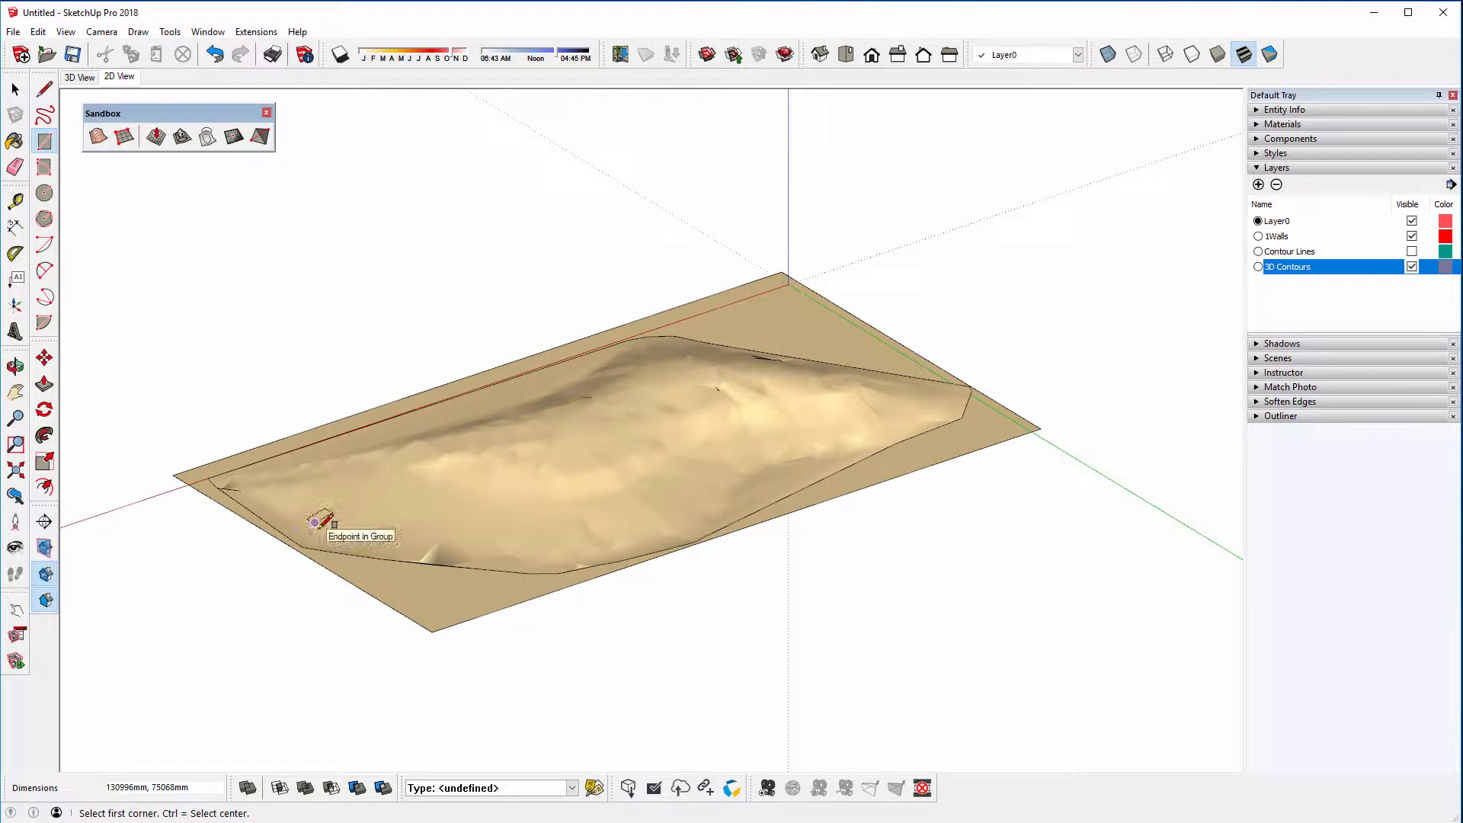
left_click(15, 89)
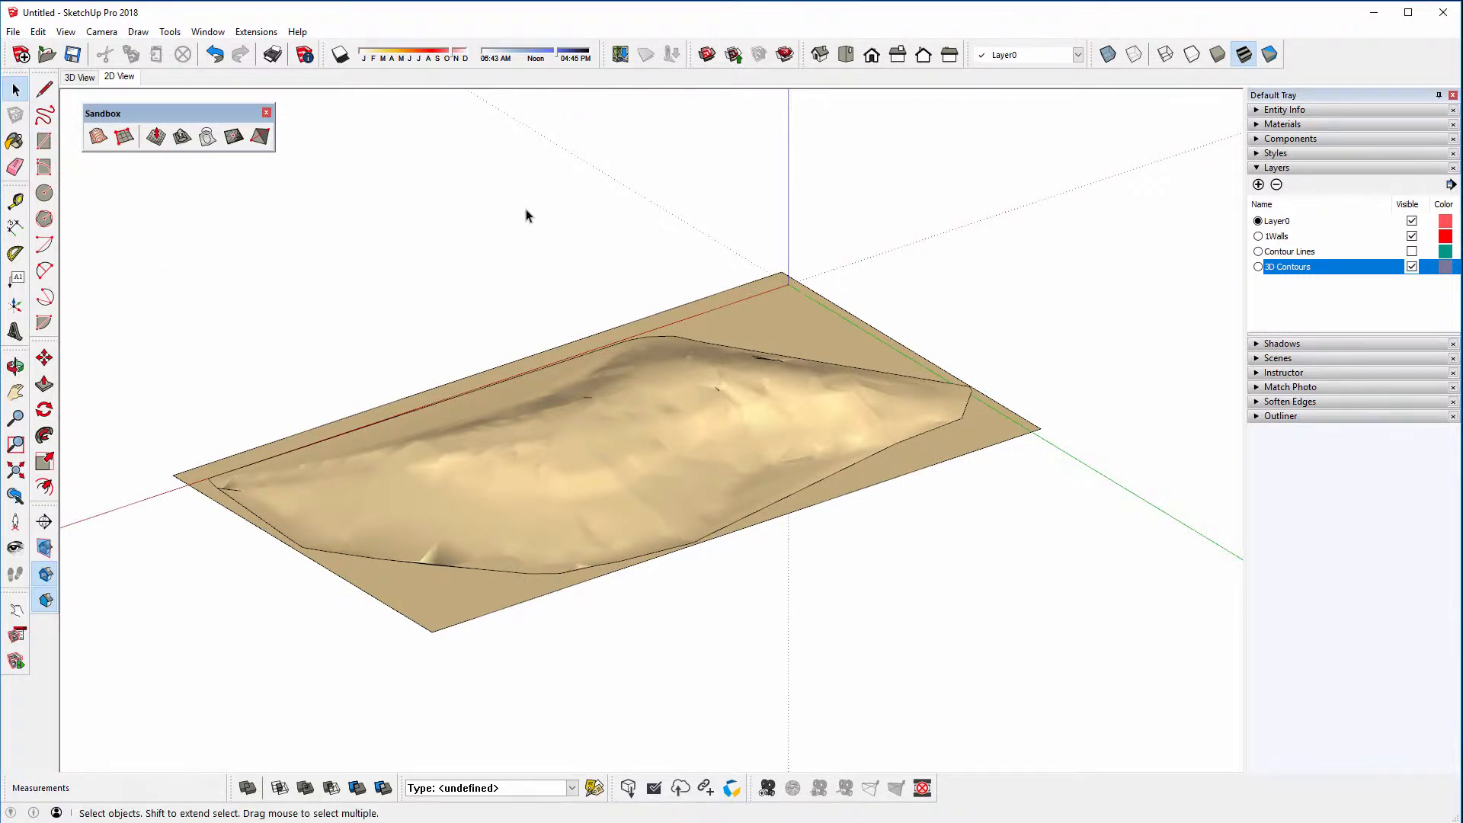
Move the rectangular face vertically so that it floats above the terrain, and check its position from other angles
left_click(736, 326)
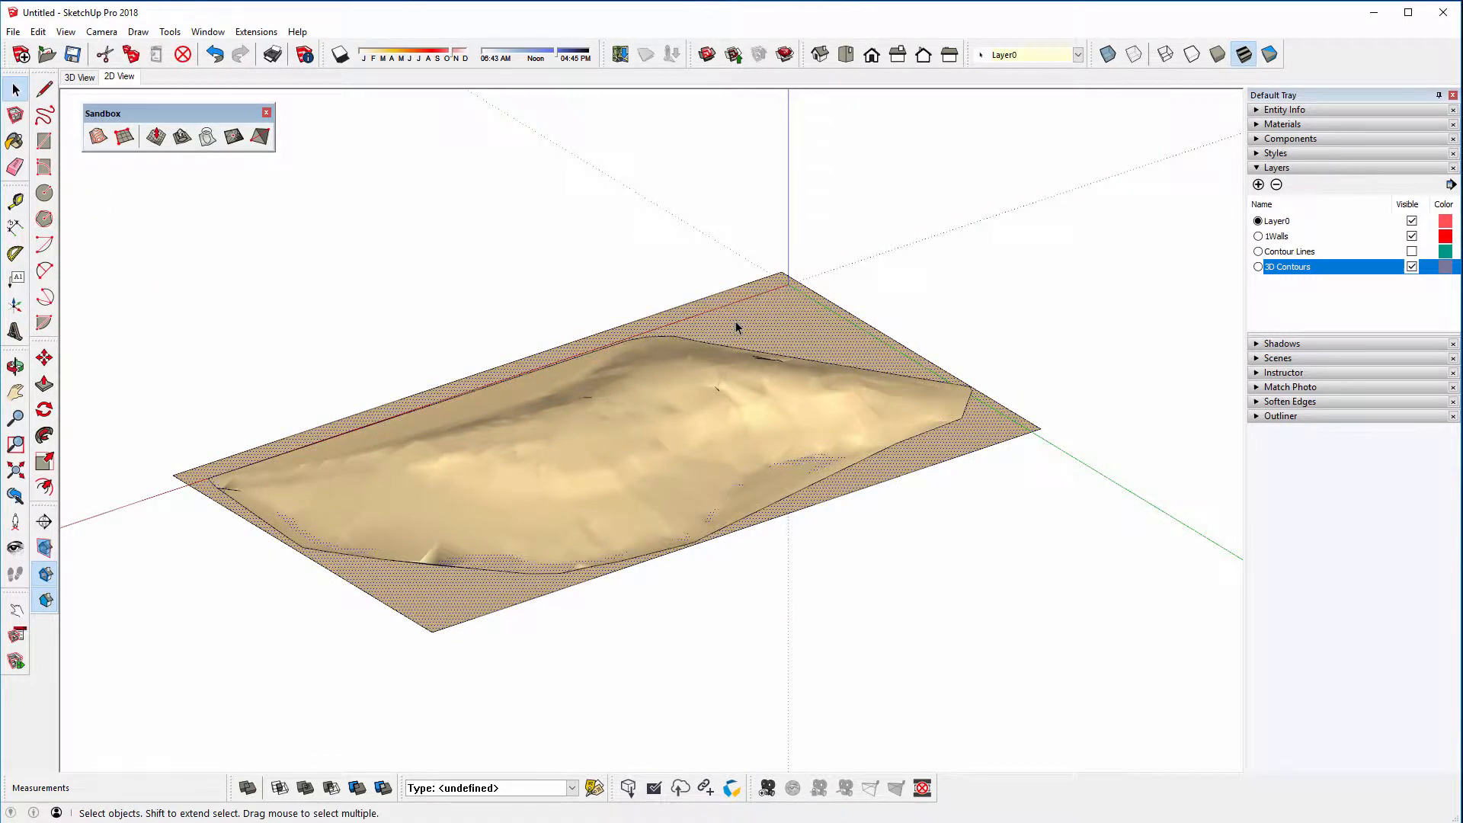
key("m")
left_click(788, 327)
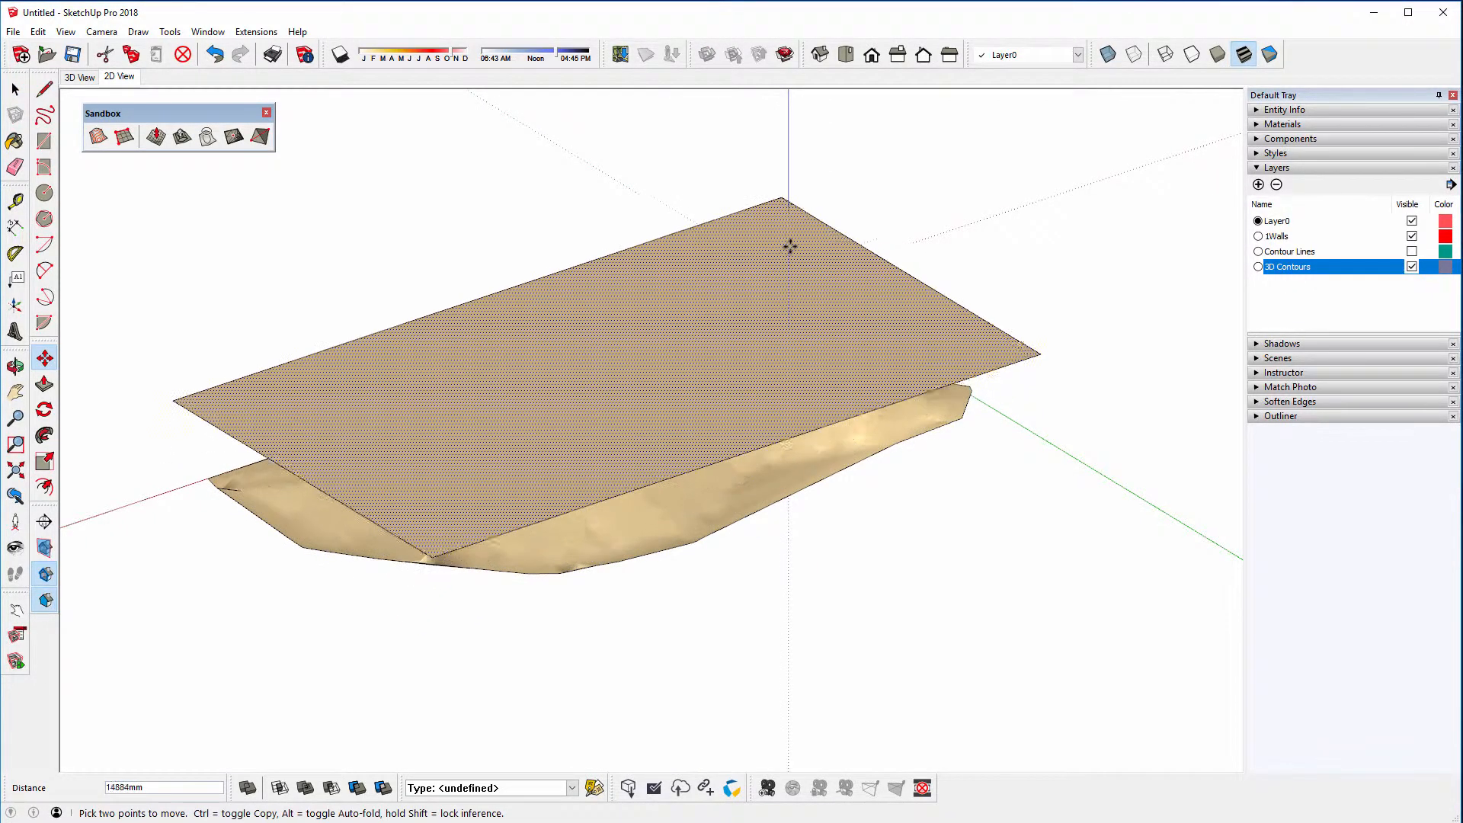
left_click(793, 209)
key("space")
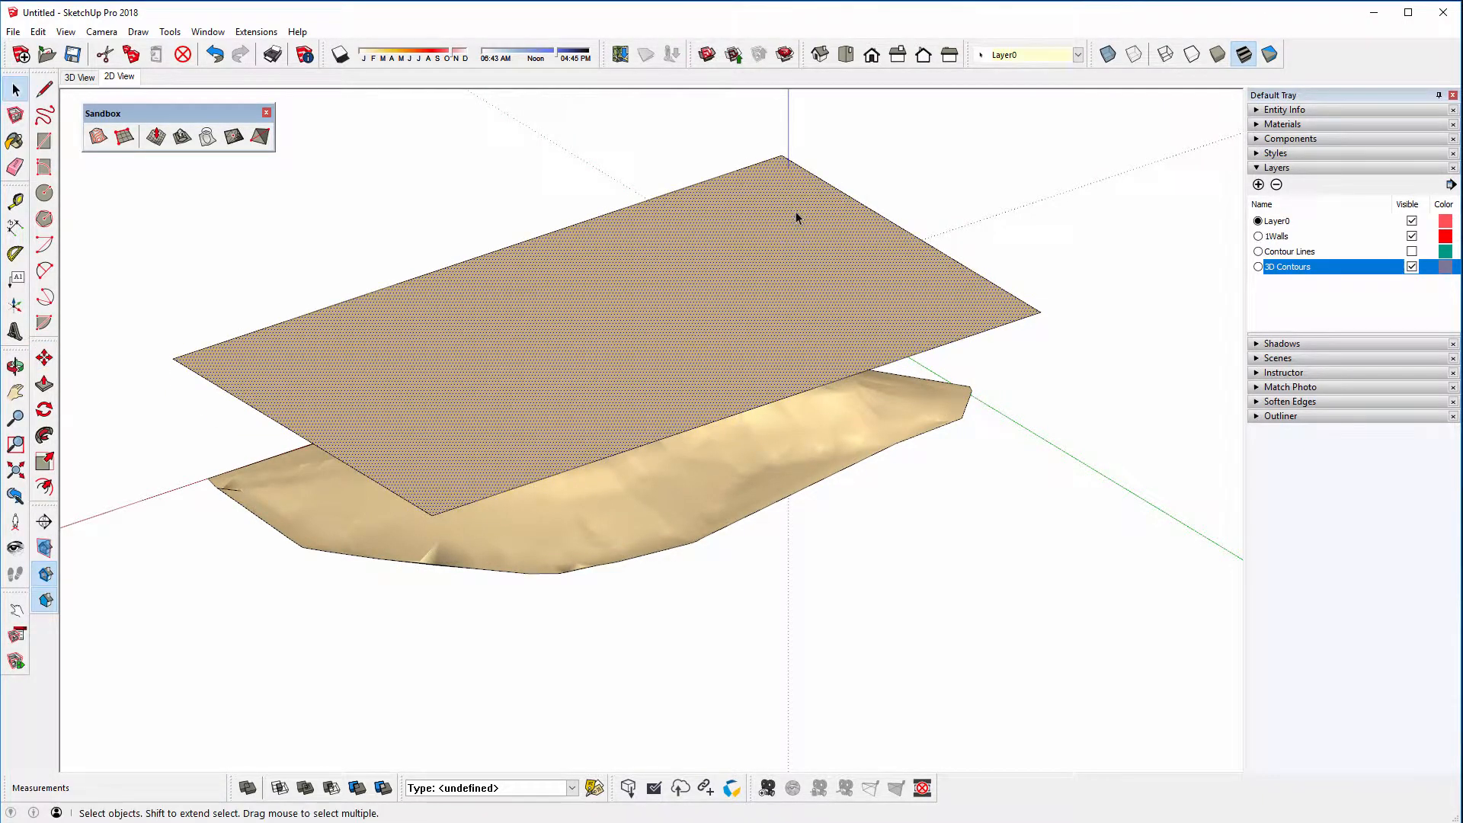
middle_click_drag(732, 249, 424, 182)
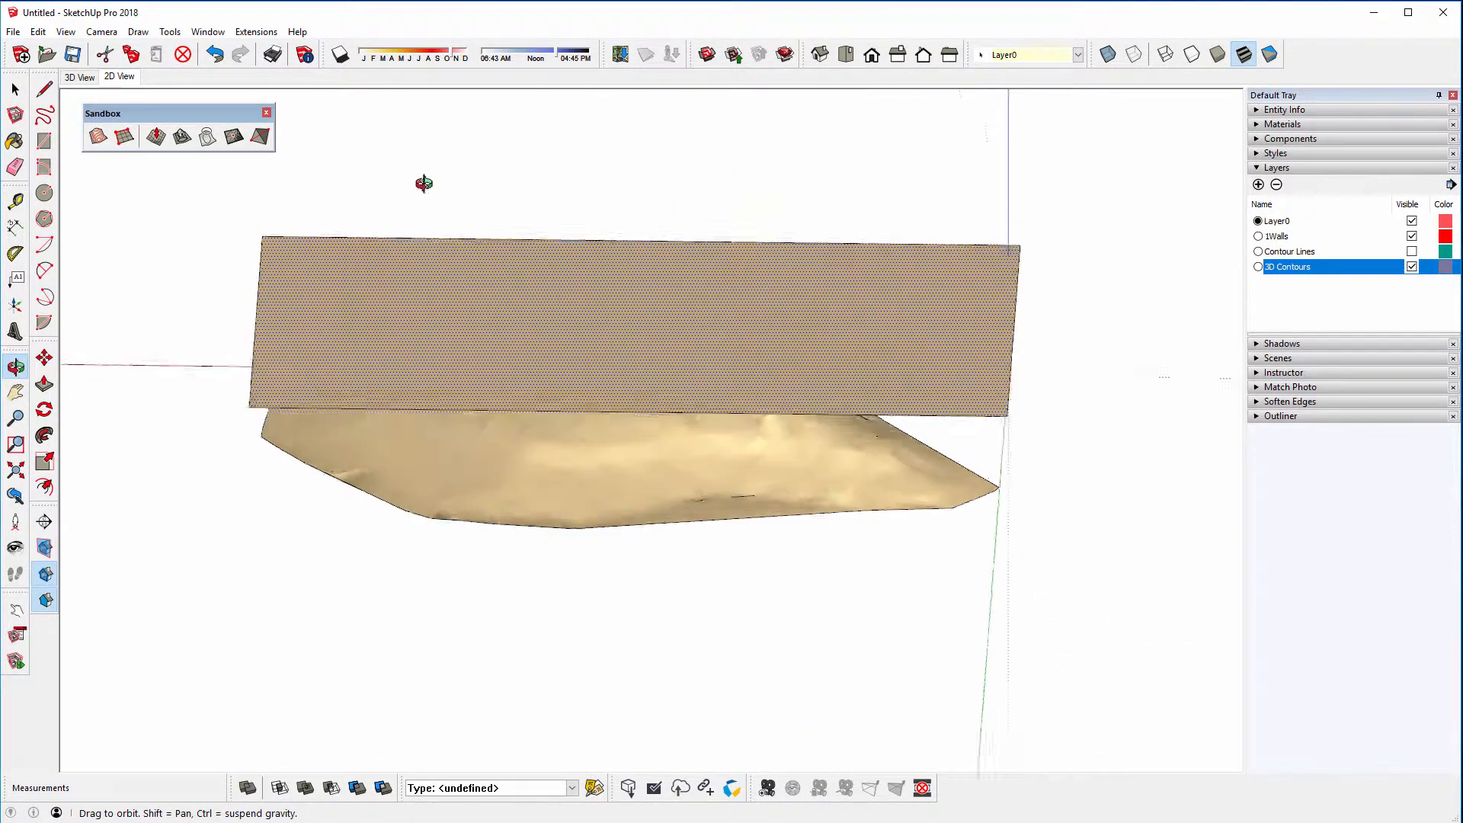
middle_click_drag(793, 240, 618, 358)
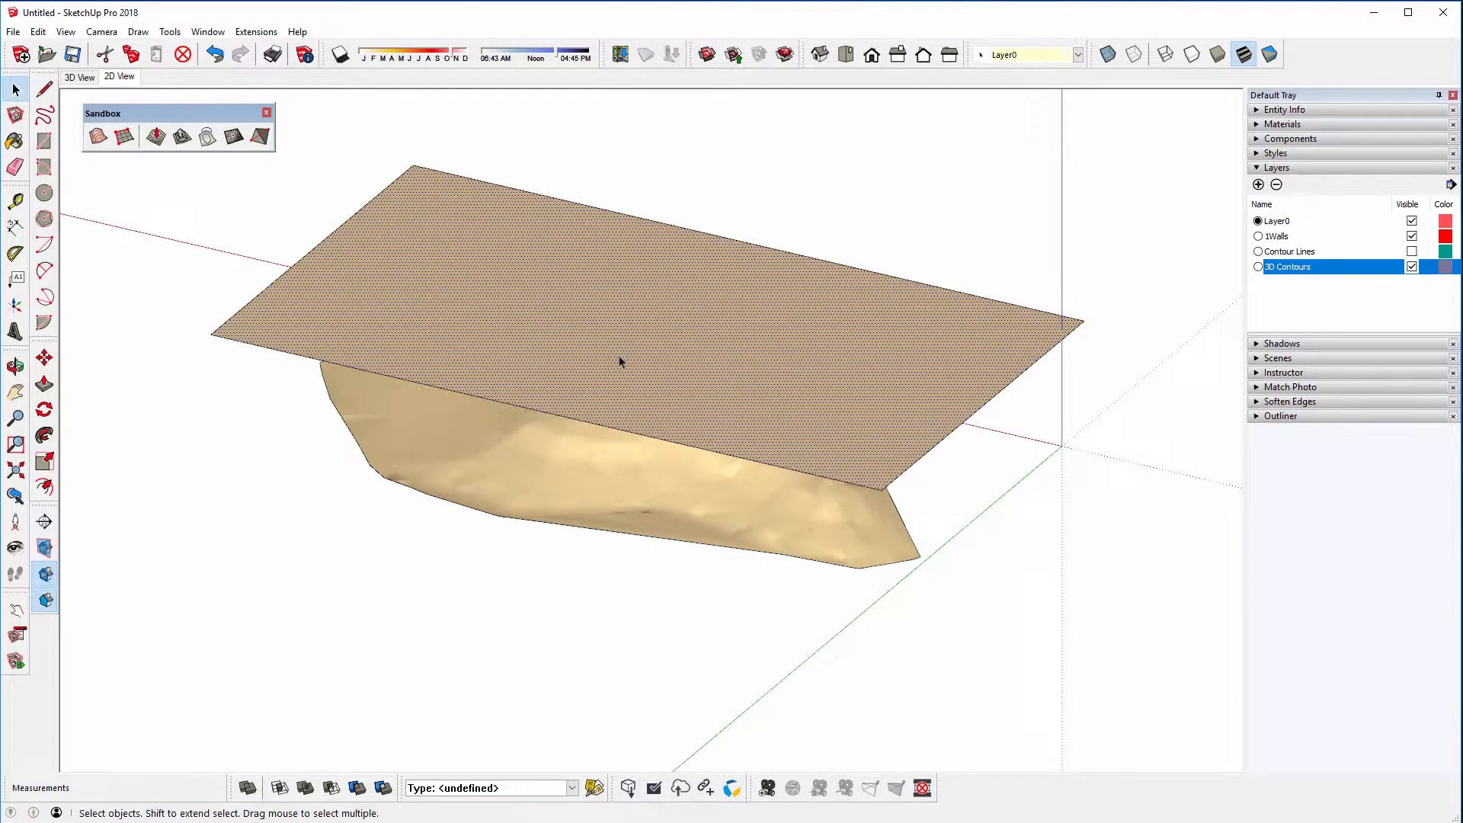
Switch to the 2D View scene seen from the top and fit the whole rectangle in view
left_click(845, 55)
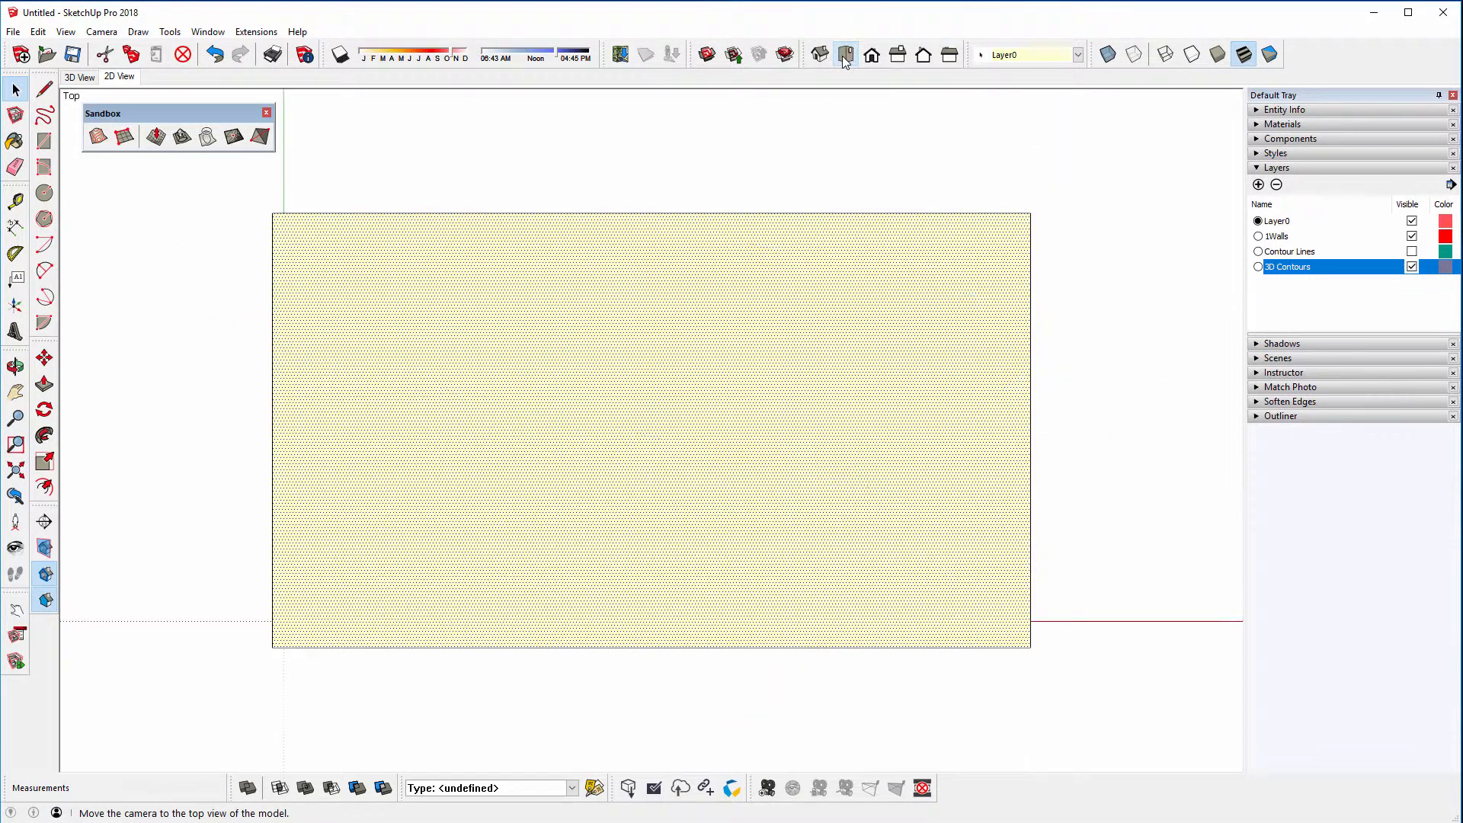
left_click(94, 32)
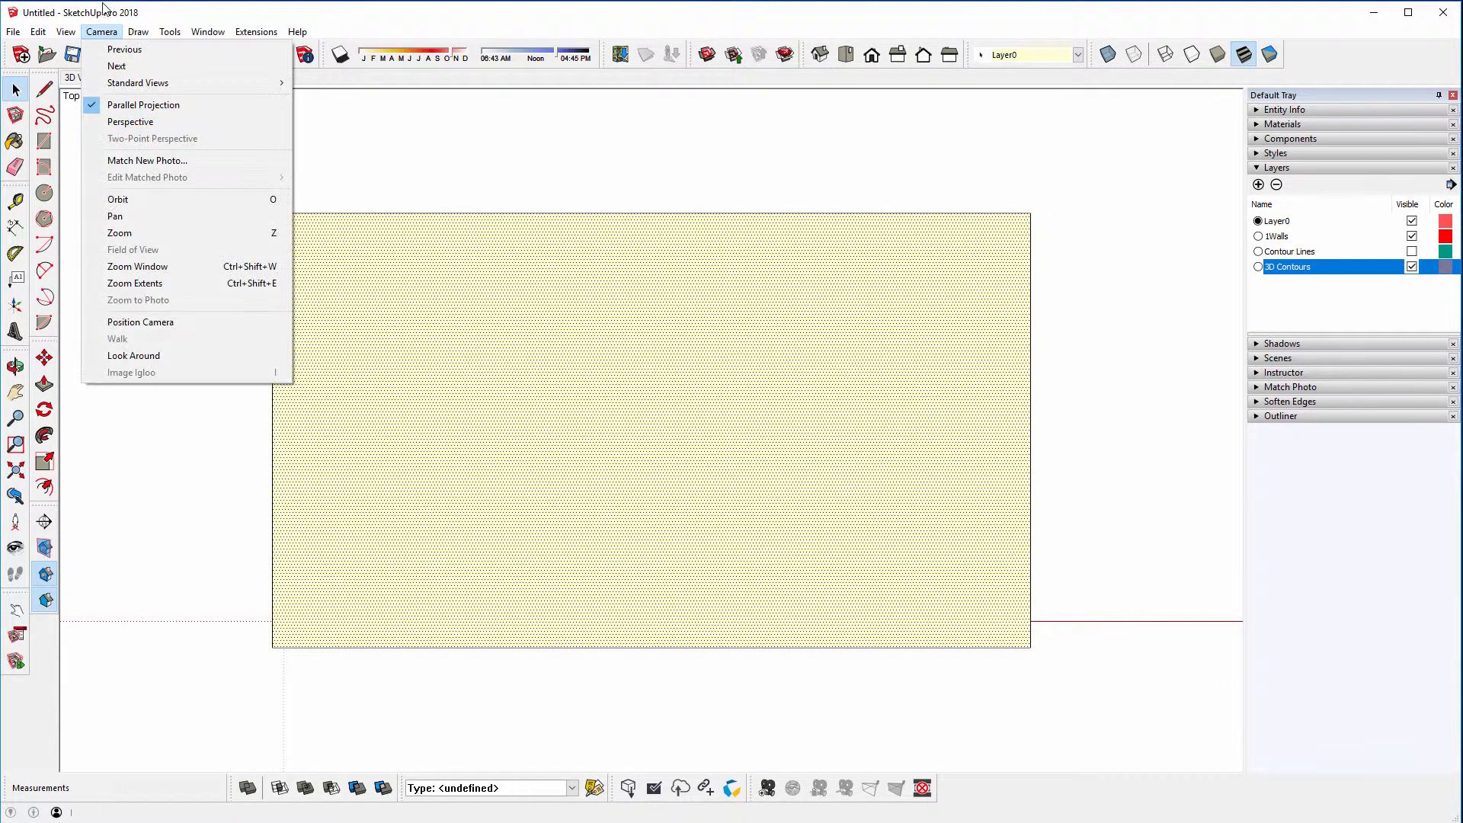
left_click(101, 31)
left_click(120, 77)
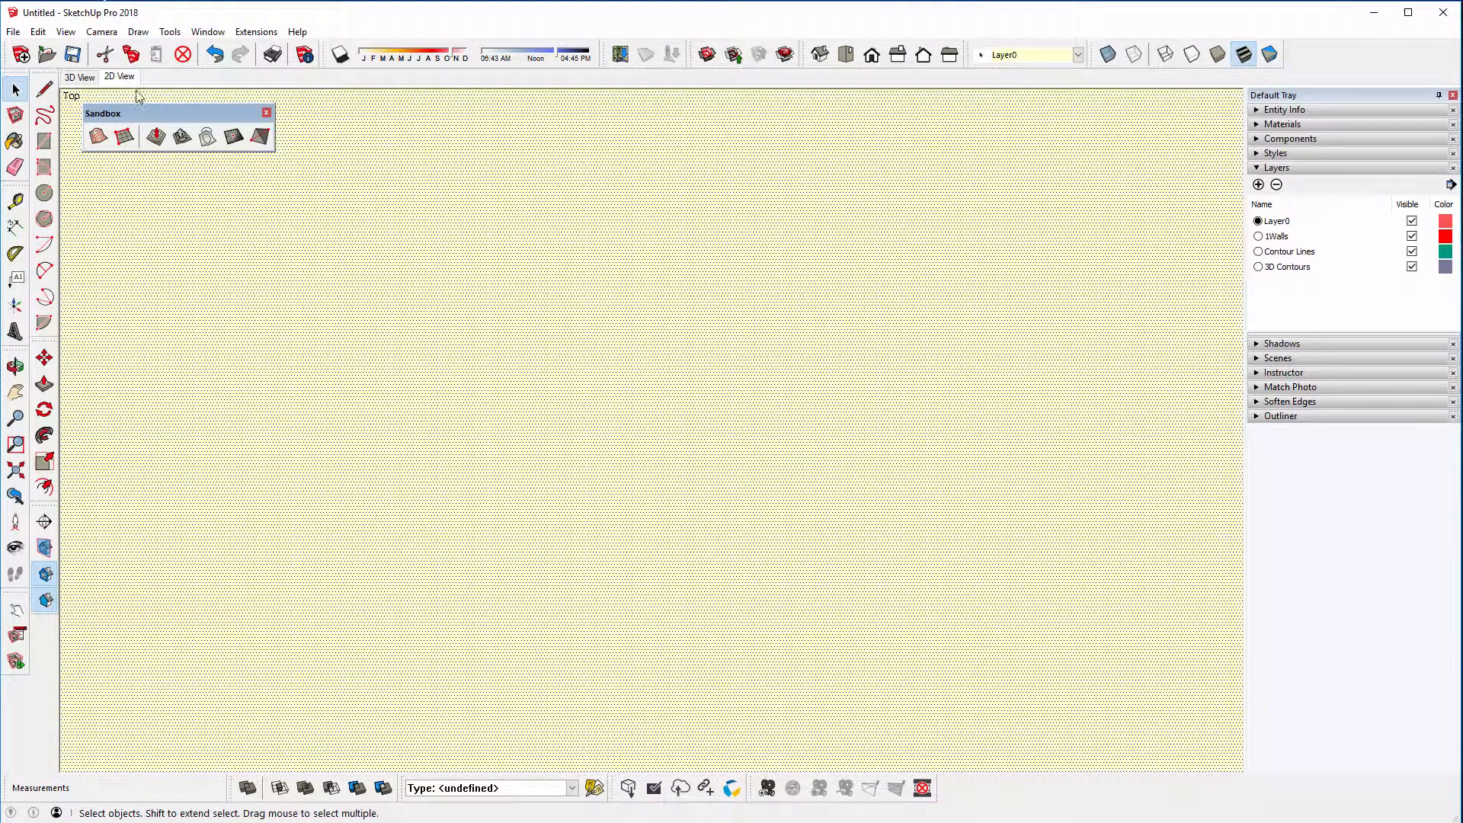
left_click(16, 492)
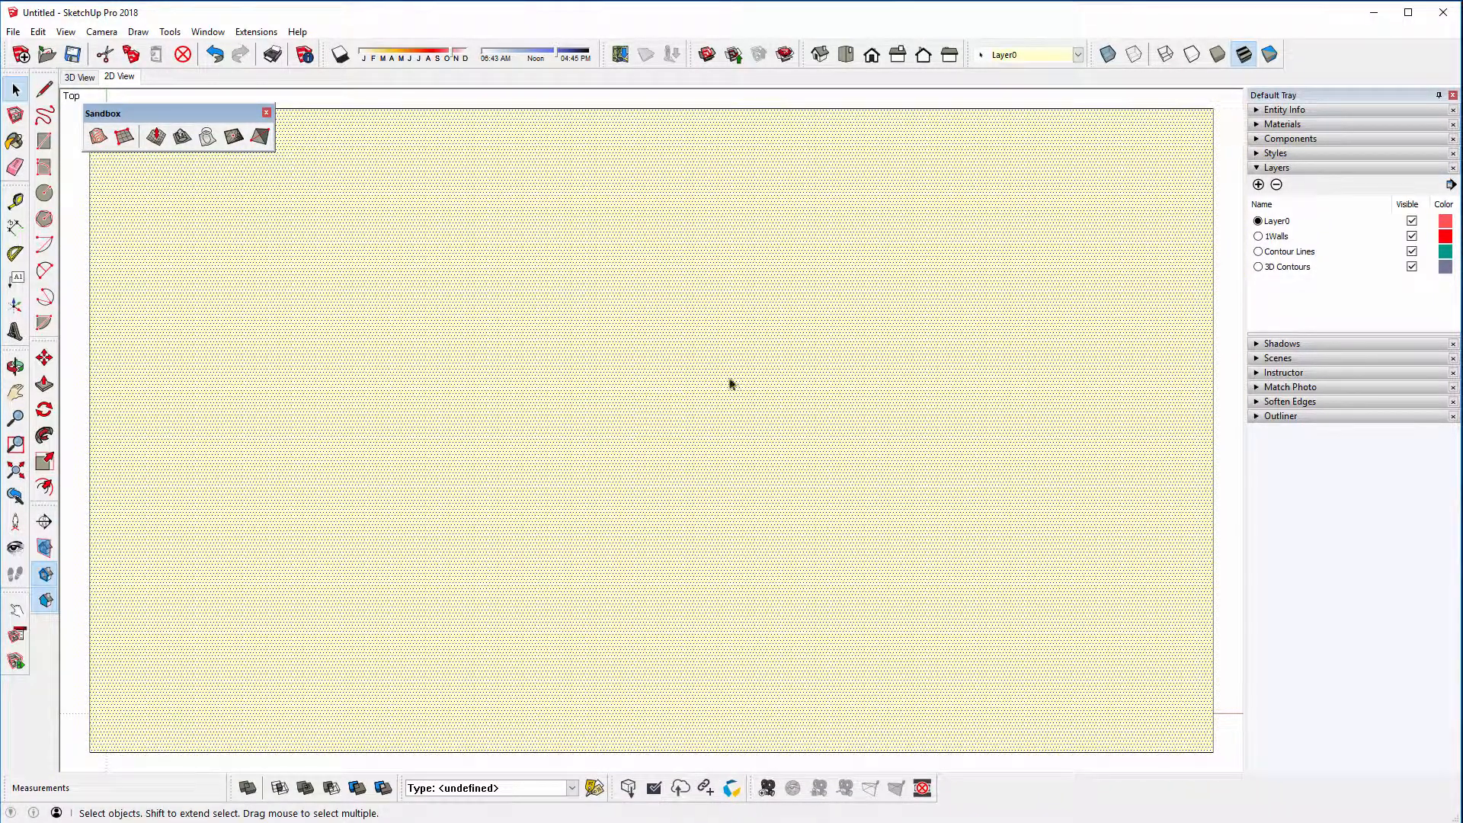
Hide the Contour Lines layer again while checking the terrain outline beneath the rectangle in X-ray display, and restore the opaque display
left_click(1108, 55)
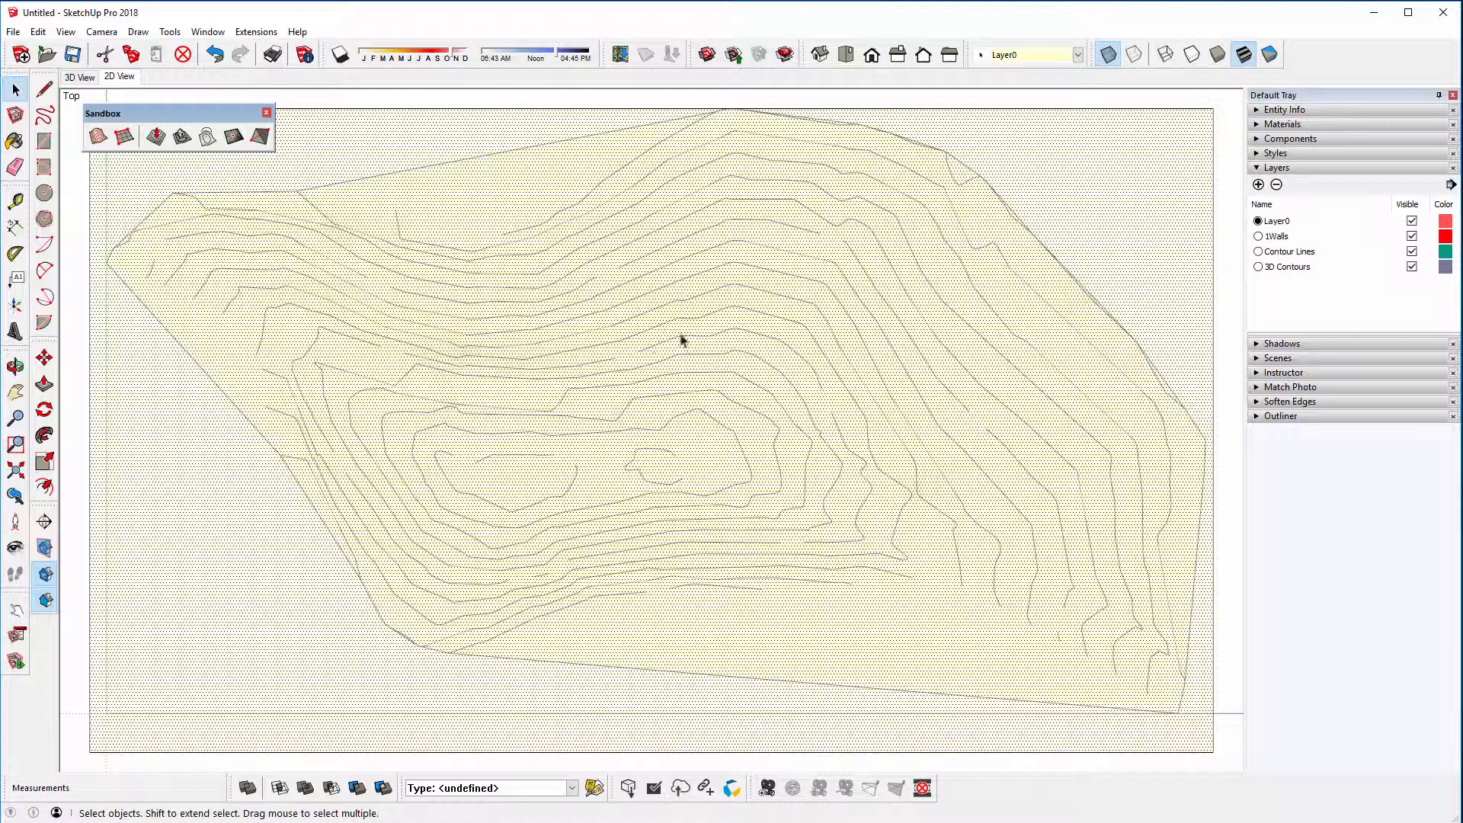
left_click(1412, 252)
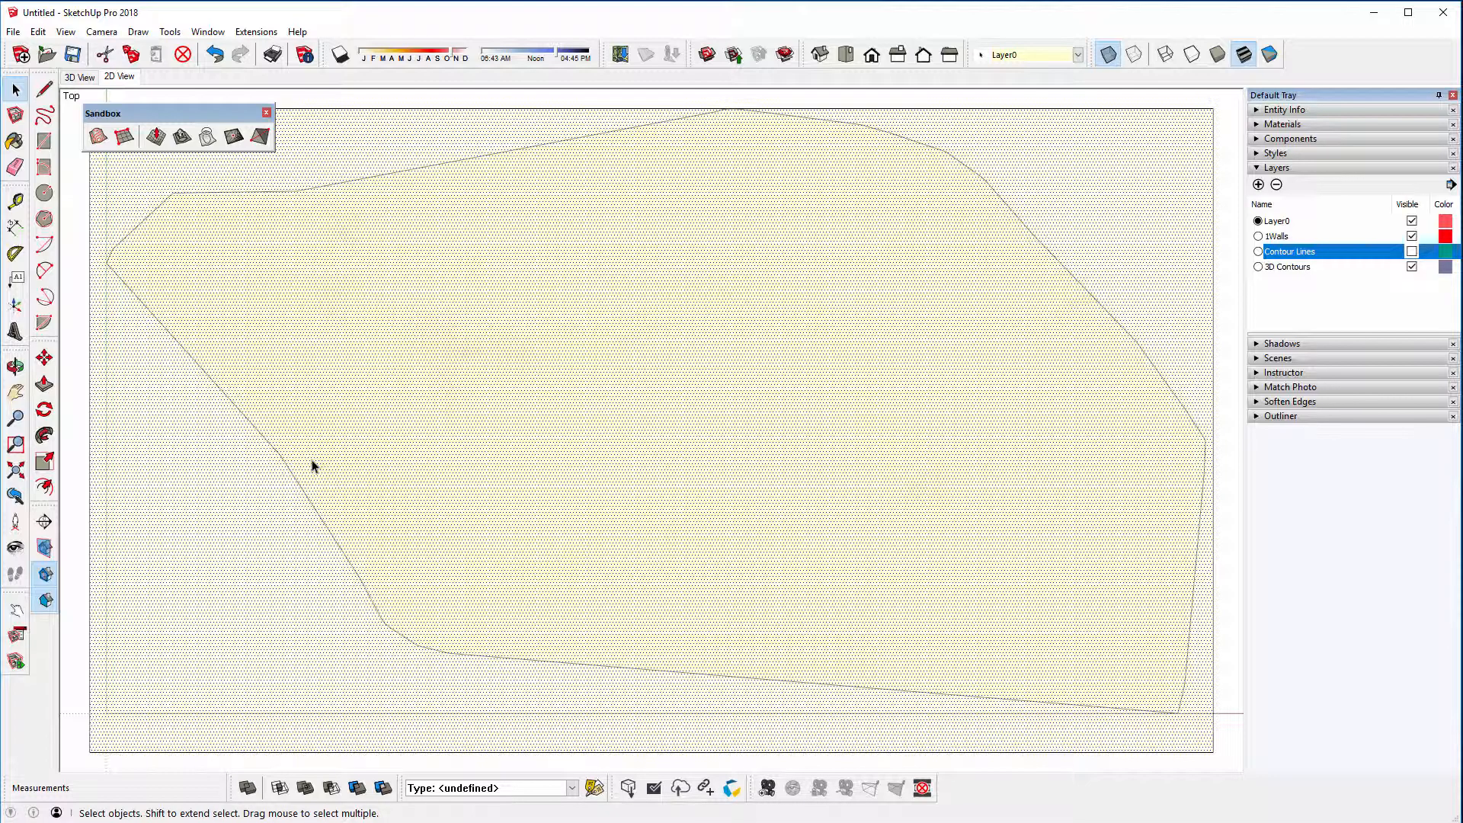
left_click(1110, 55)
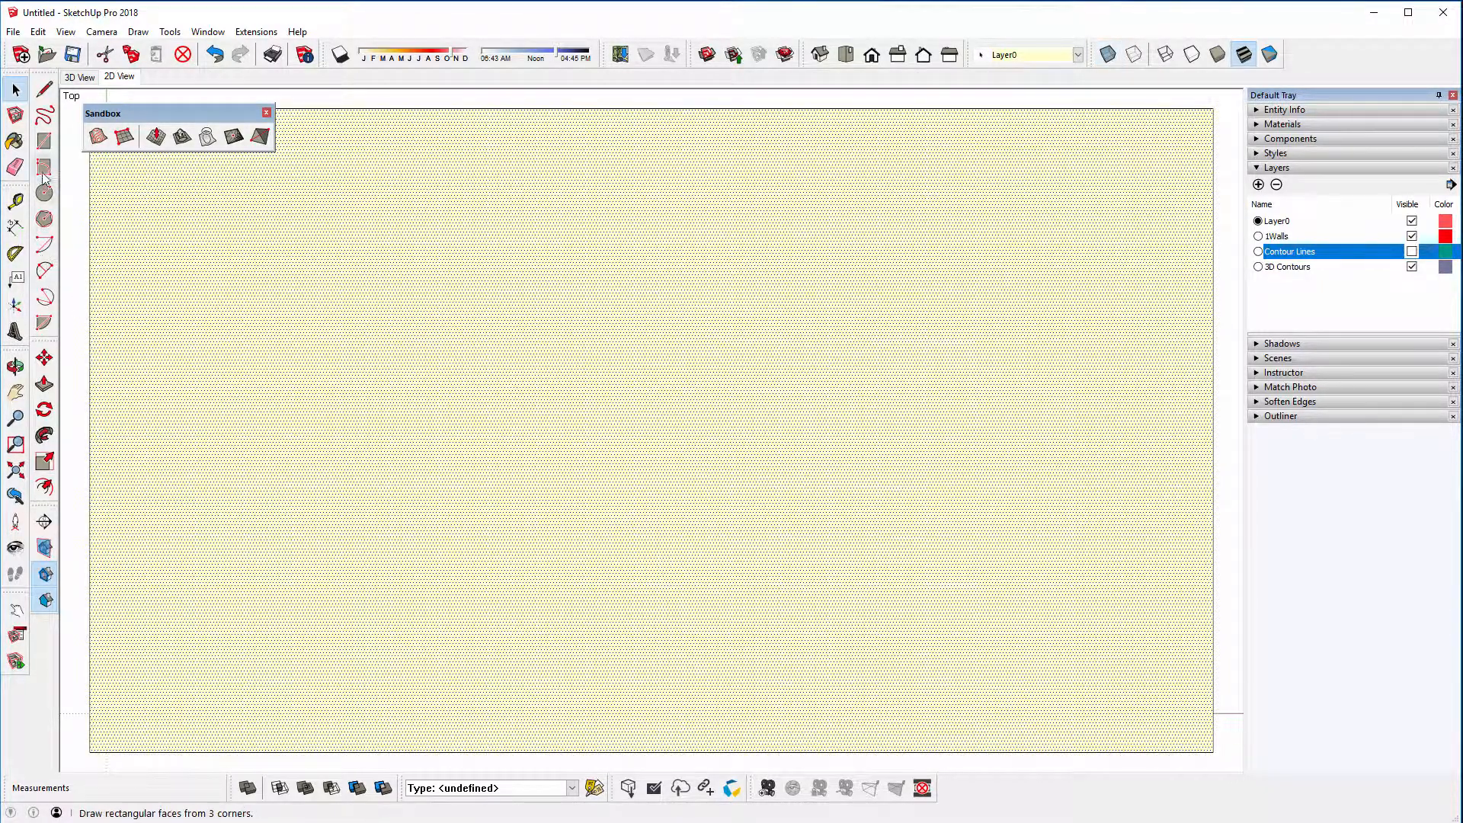
Draw three adjoining rectangles on the floating plane: a central one about 27009 by 13771 mm, flanked by about 14393 by 11194 mm and 13150 by 11194 mm
left_click(45, 141)
left_click(671, 379)
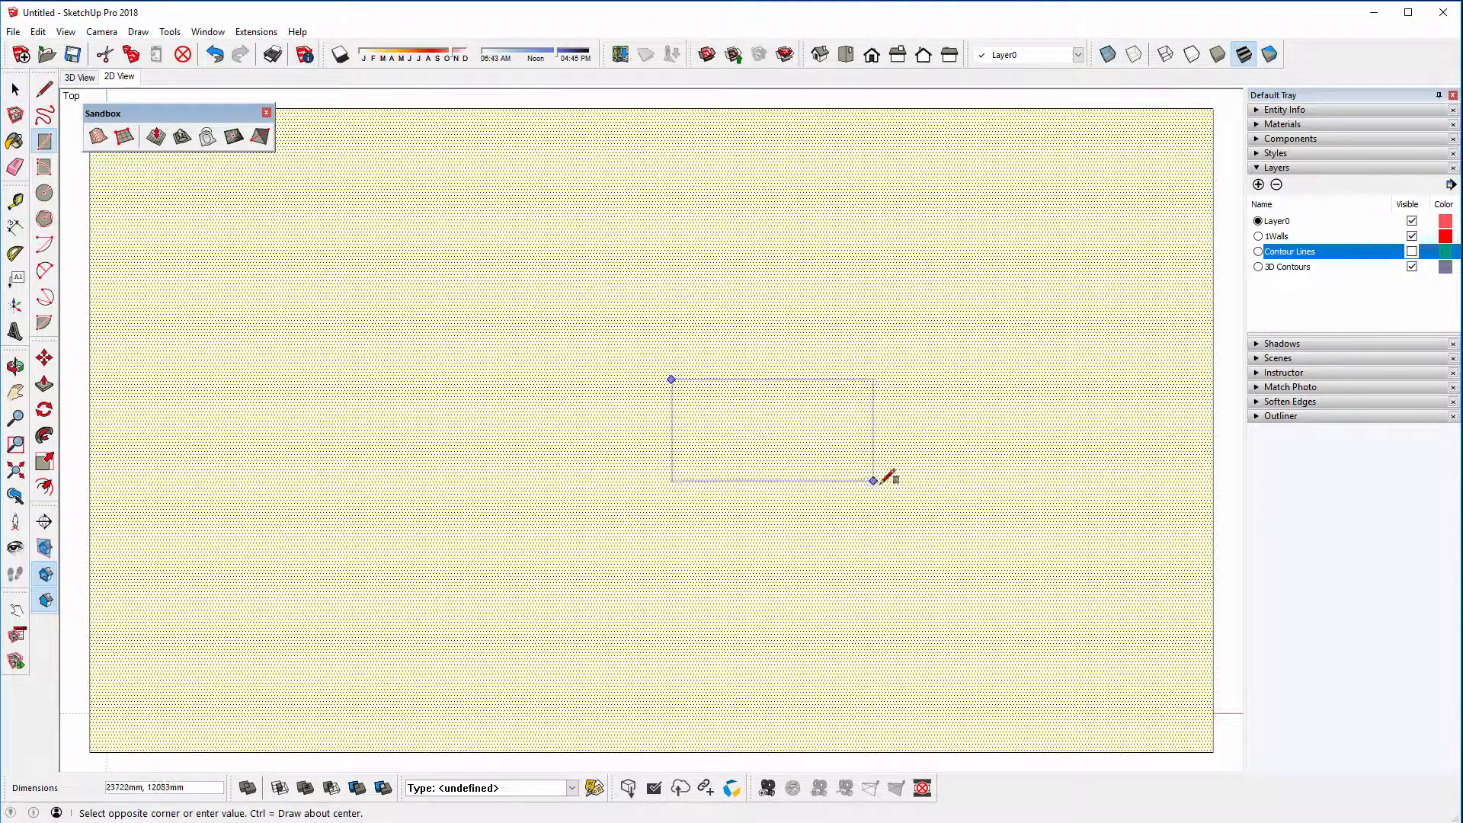
left_click(903, 497)
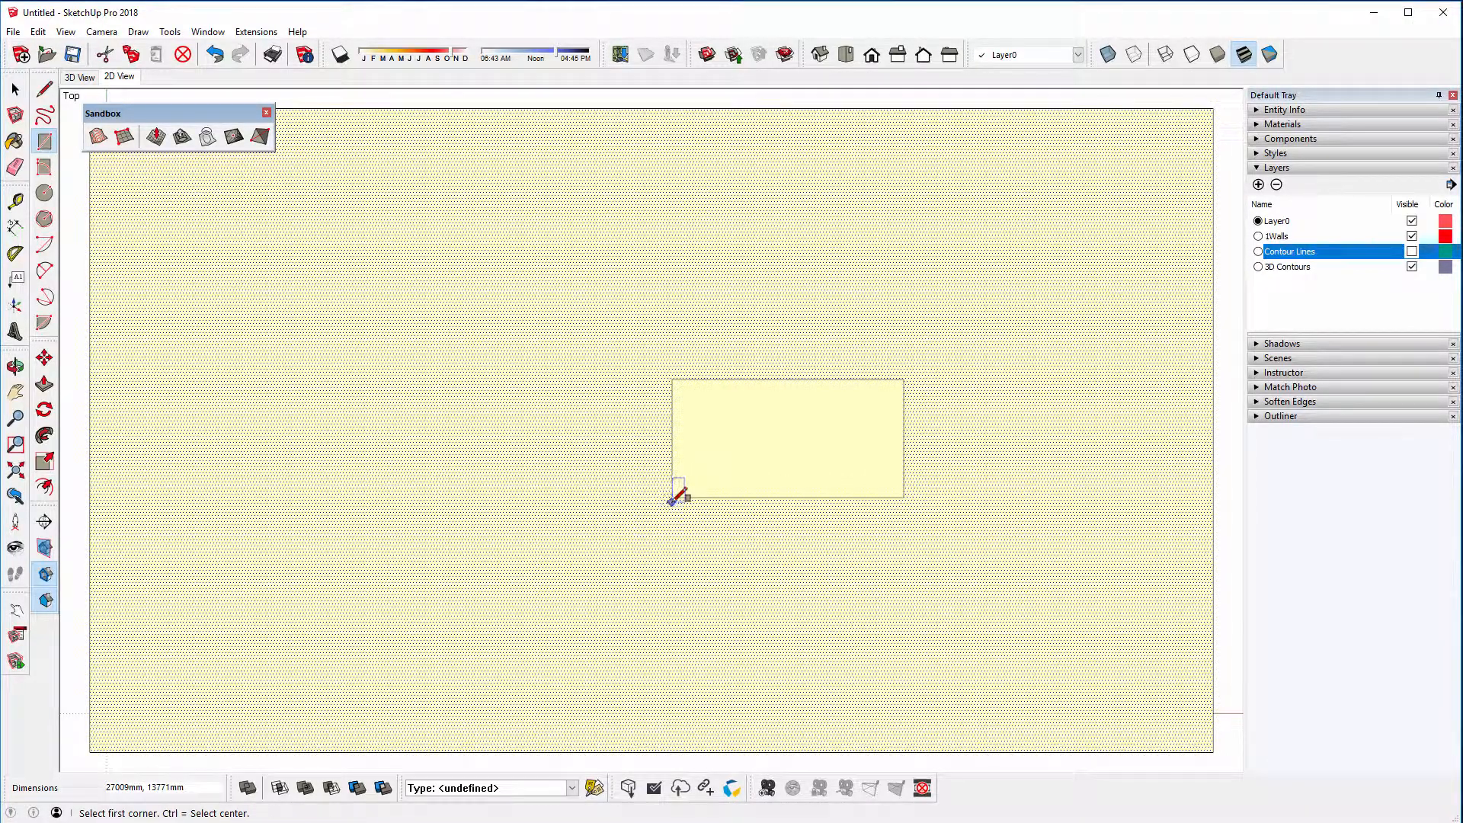
left_click(671, 400)
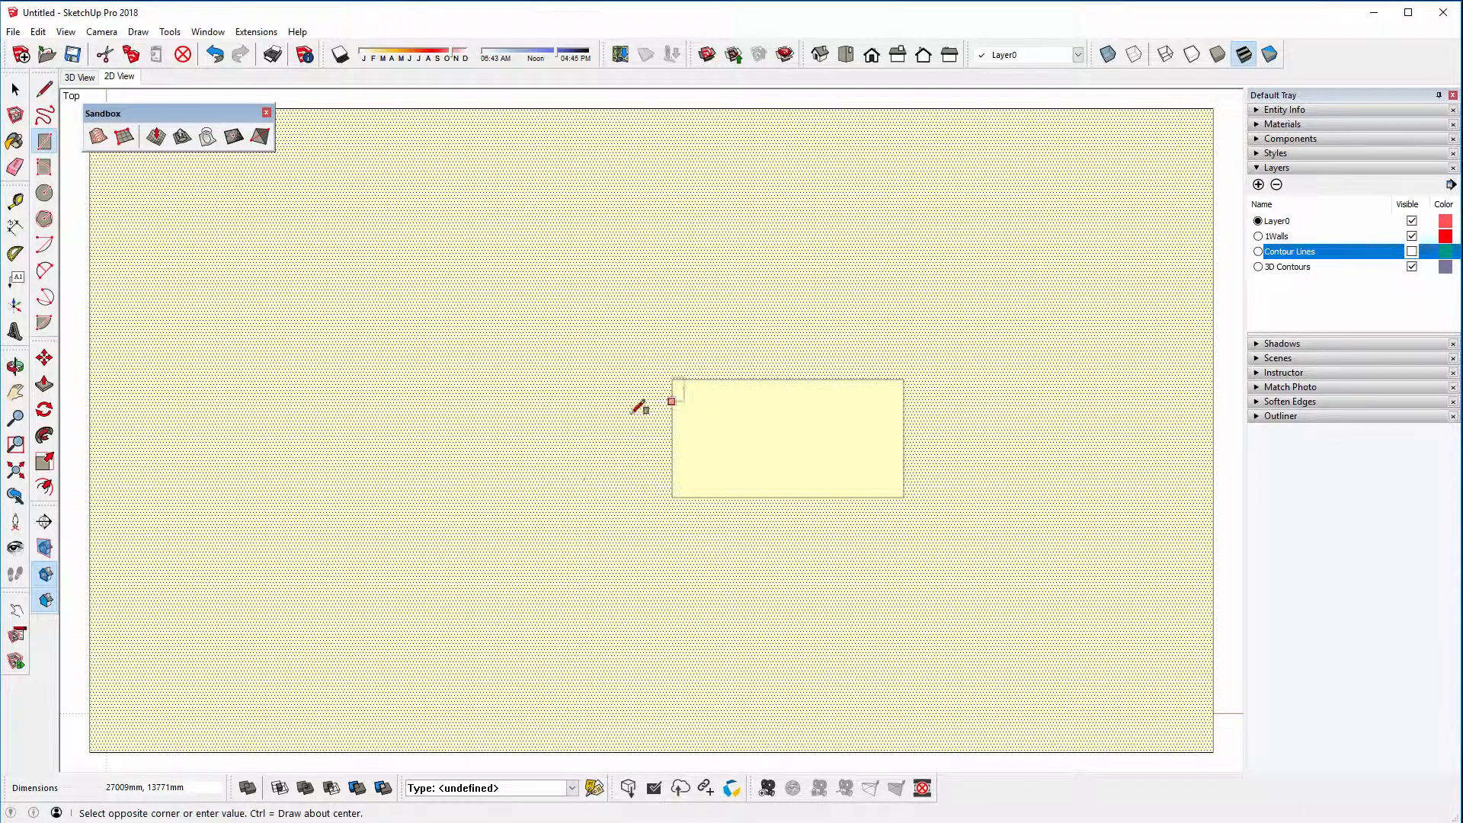
left_click(549, 496)
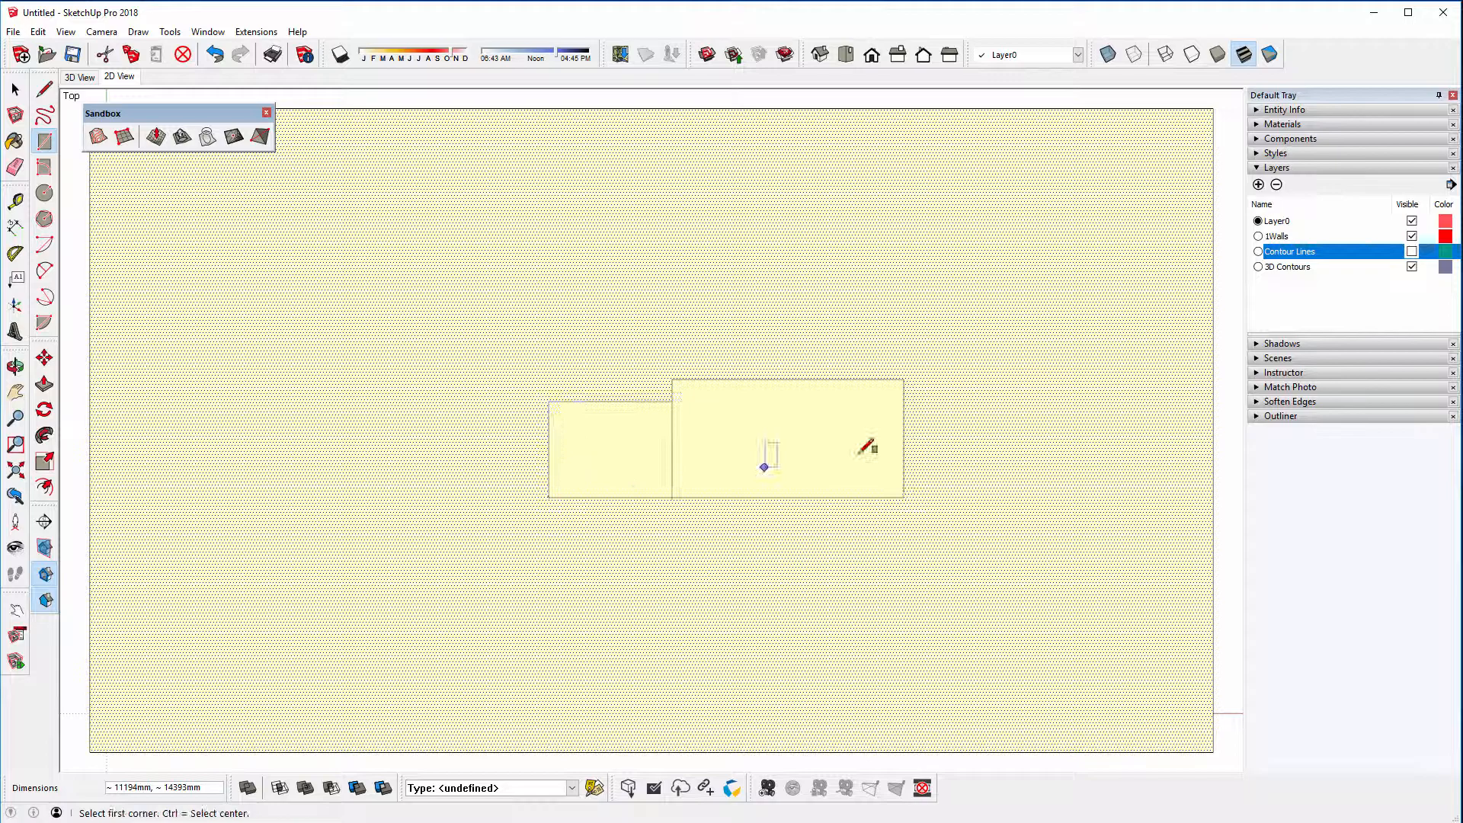
left_click(903, 496)
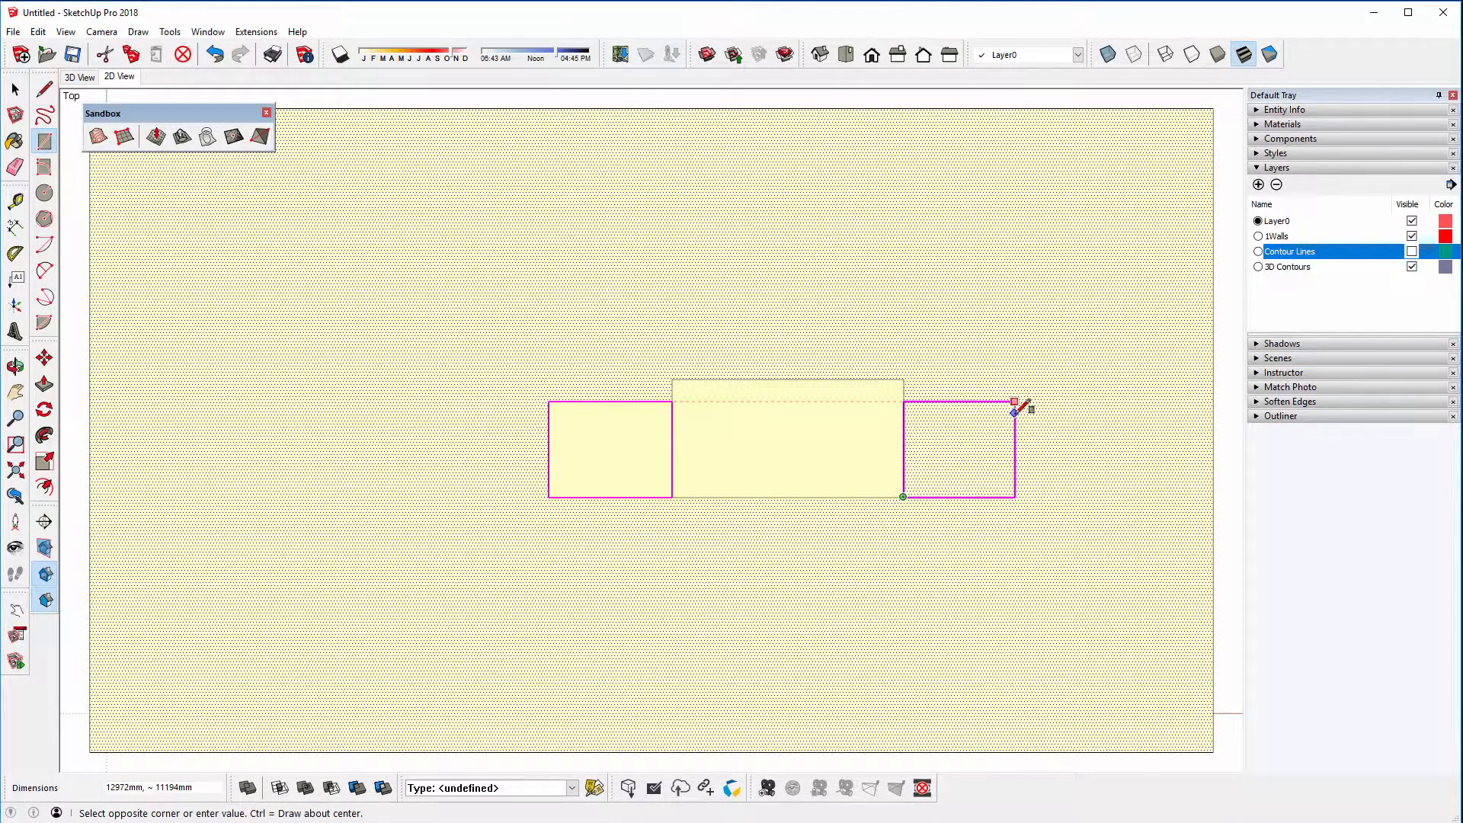
left_click(1017, 401)
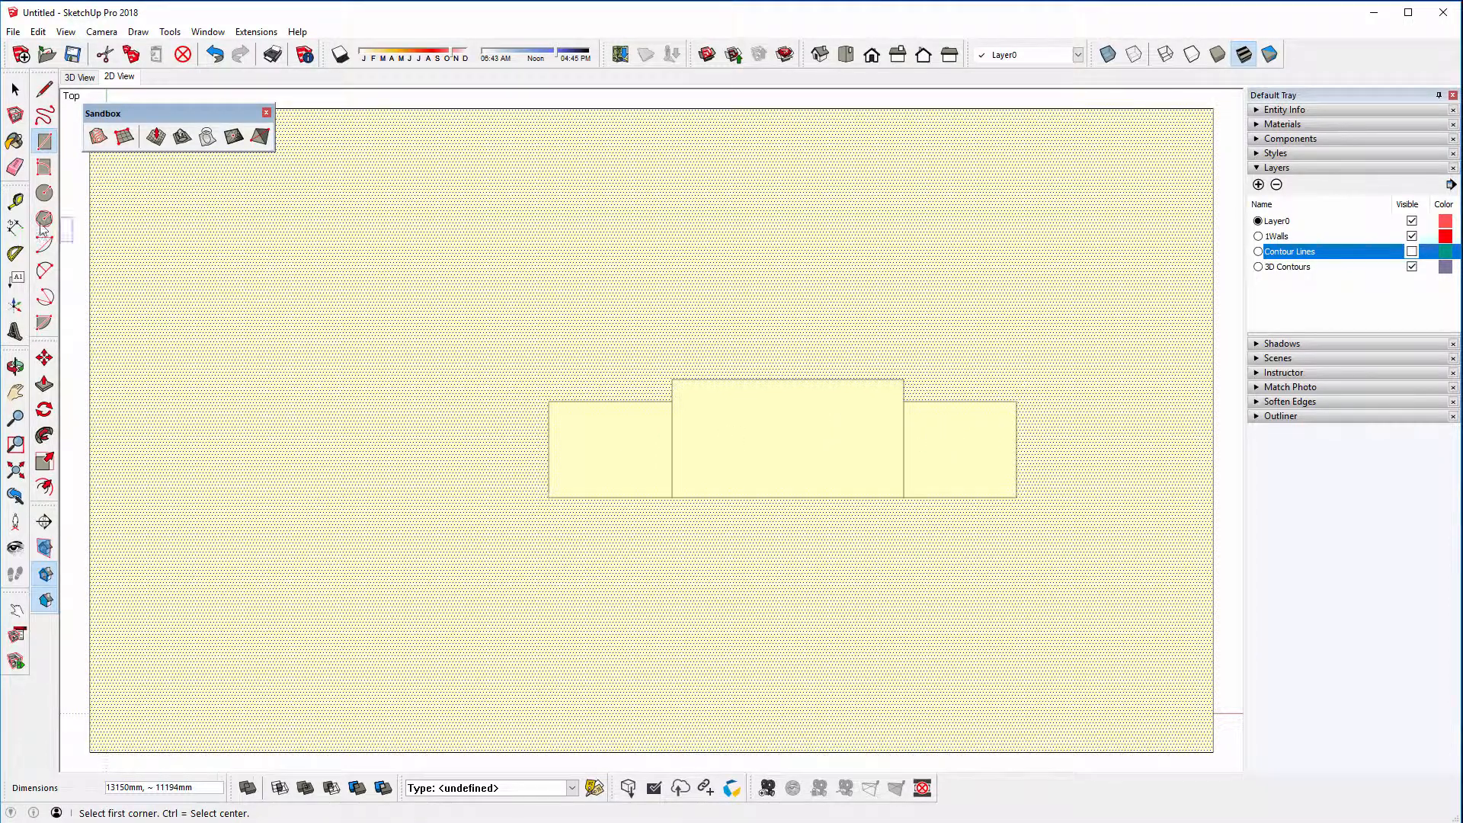
Erase the two shared edges between the three rectangles to merge them into one building footprint
left_click(15, 167)
left_click(672, 446)
left_click(904, 447)
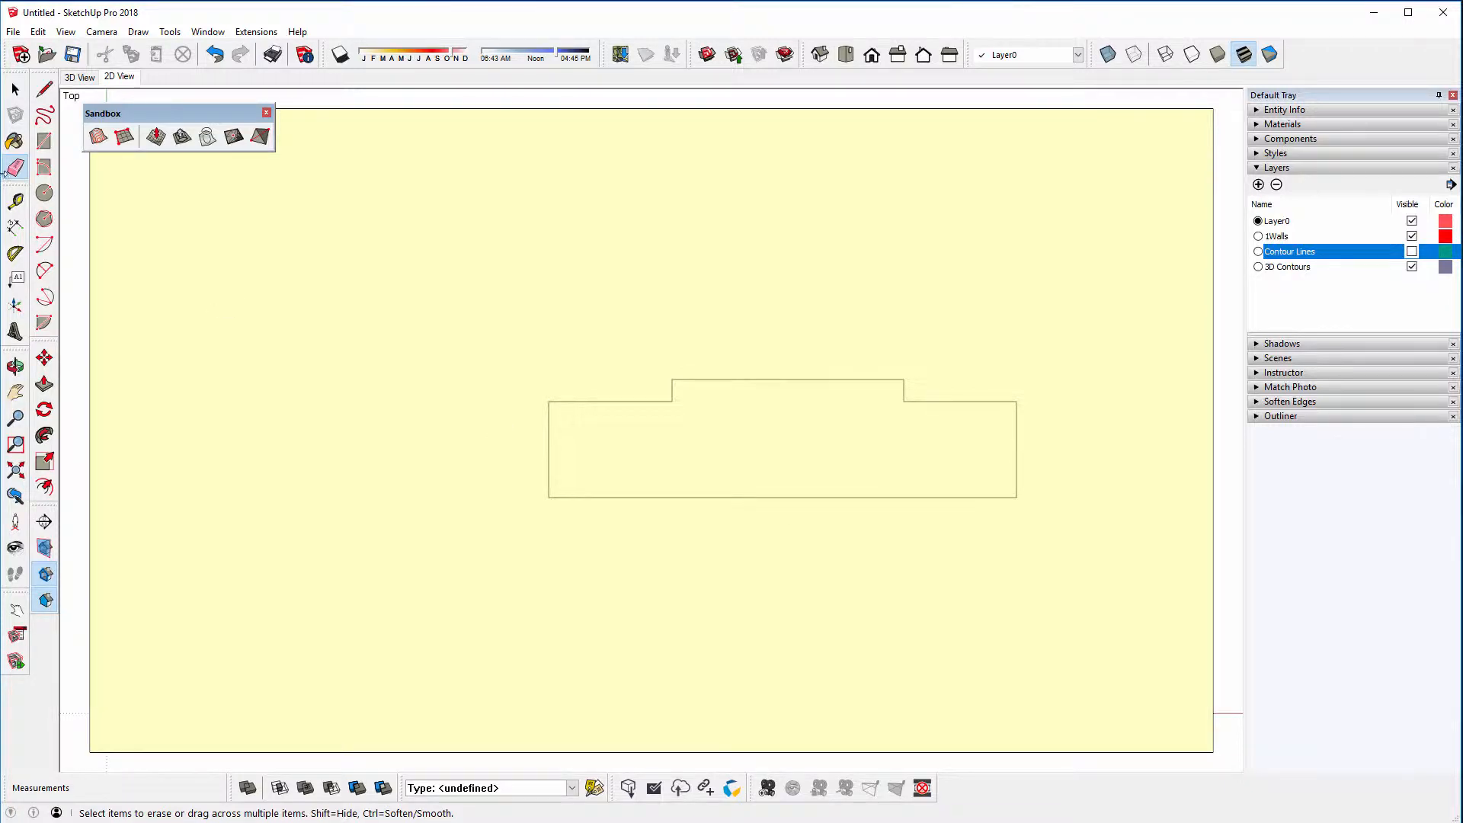
Draw a strip about 8174 by 29716 mm from the footprint's long straight edge to the plane's border, and check that both faces select separately
left_click(43, 150)
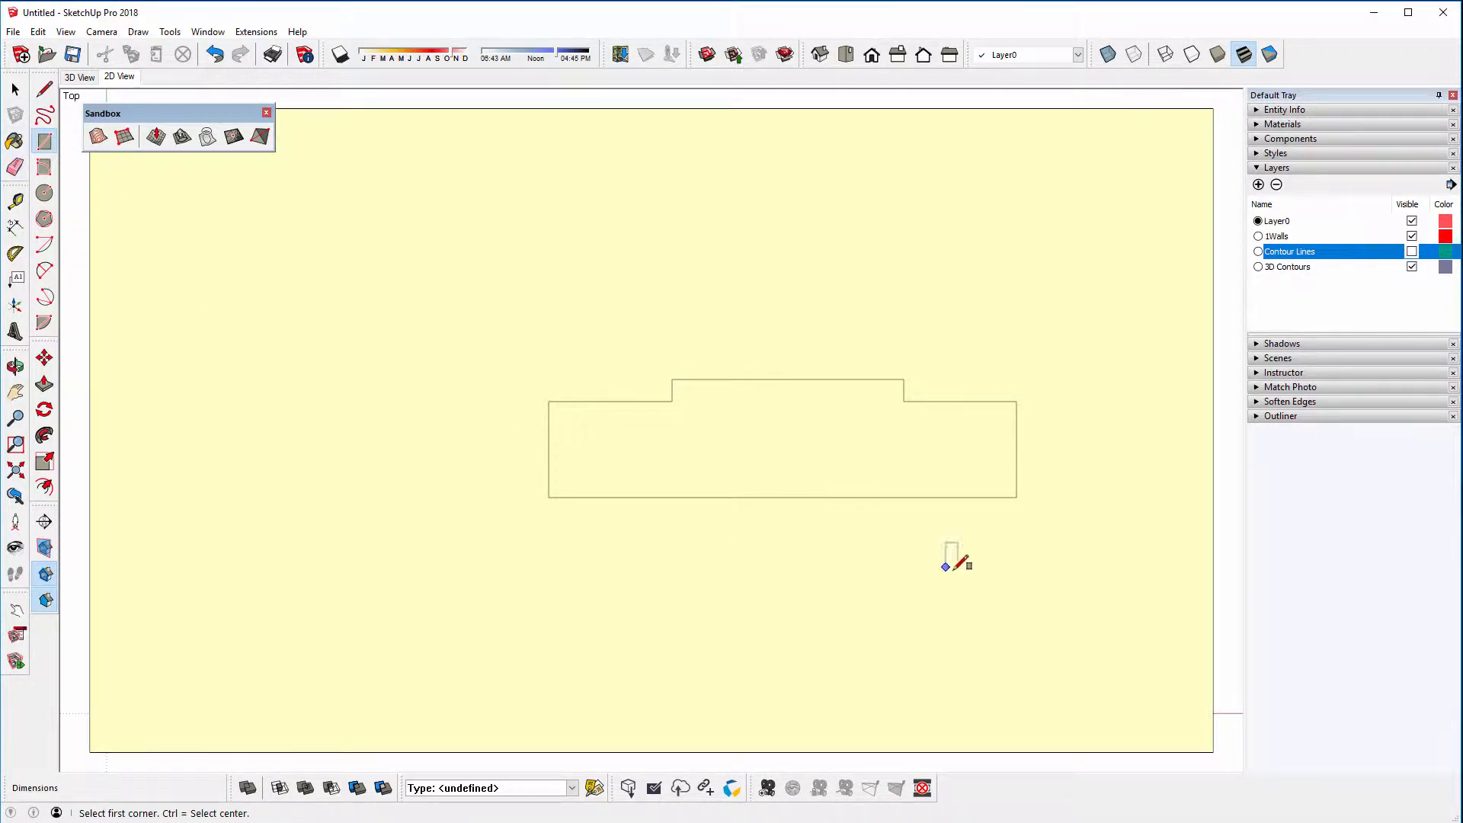
left_click(1000, 496)
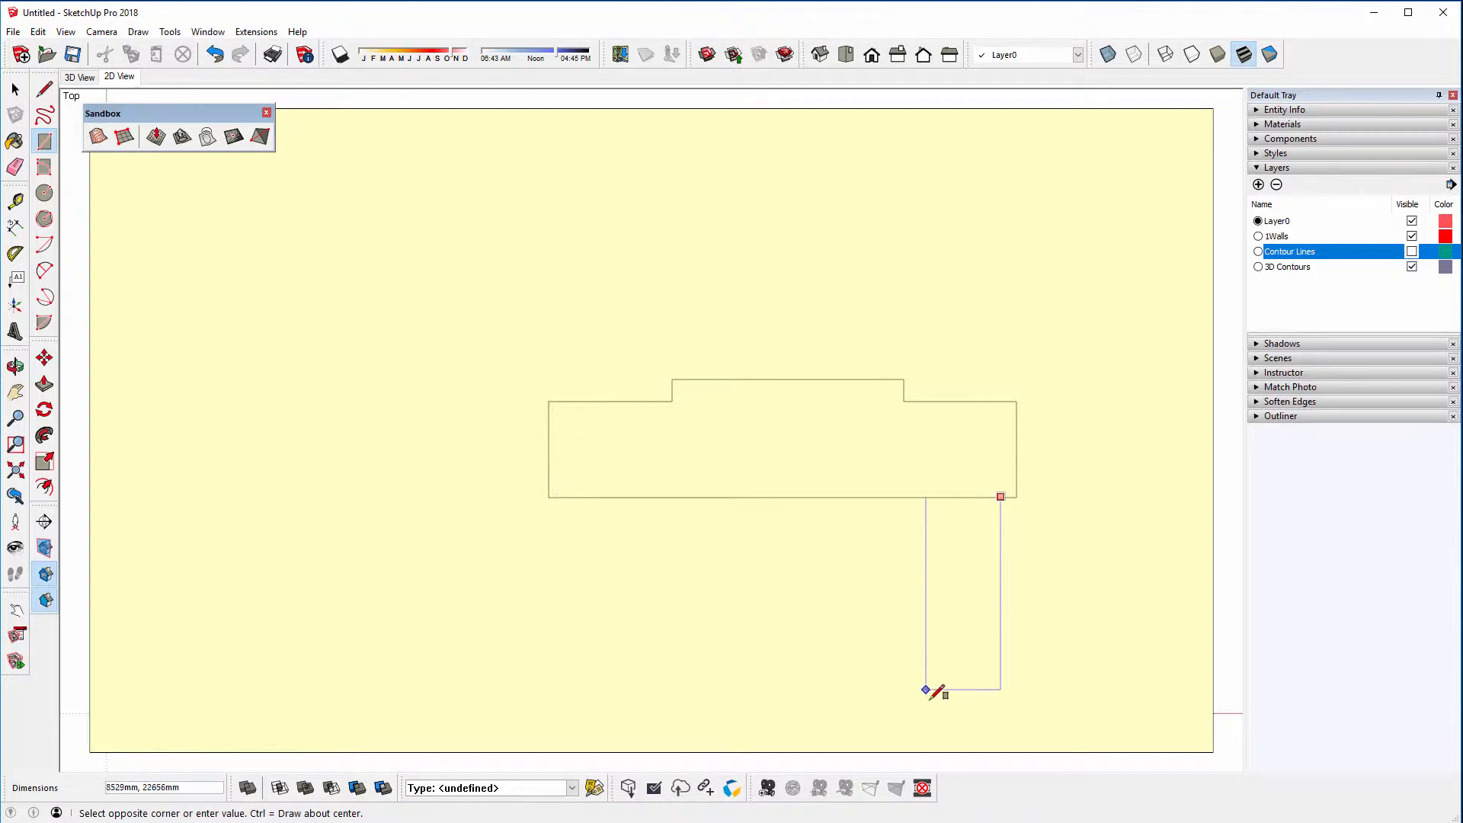
left_click(932, 750)
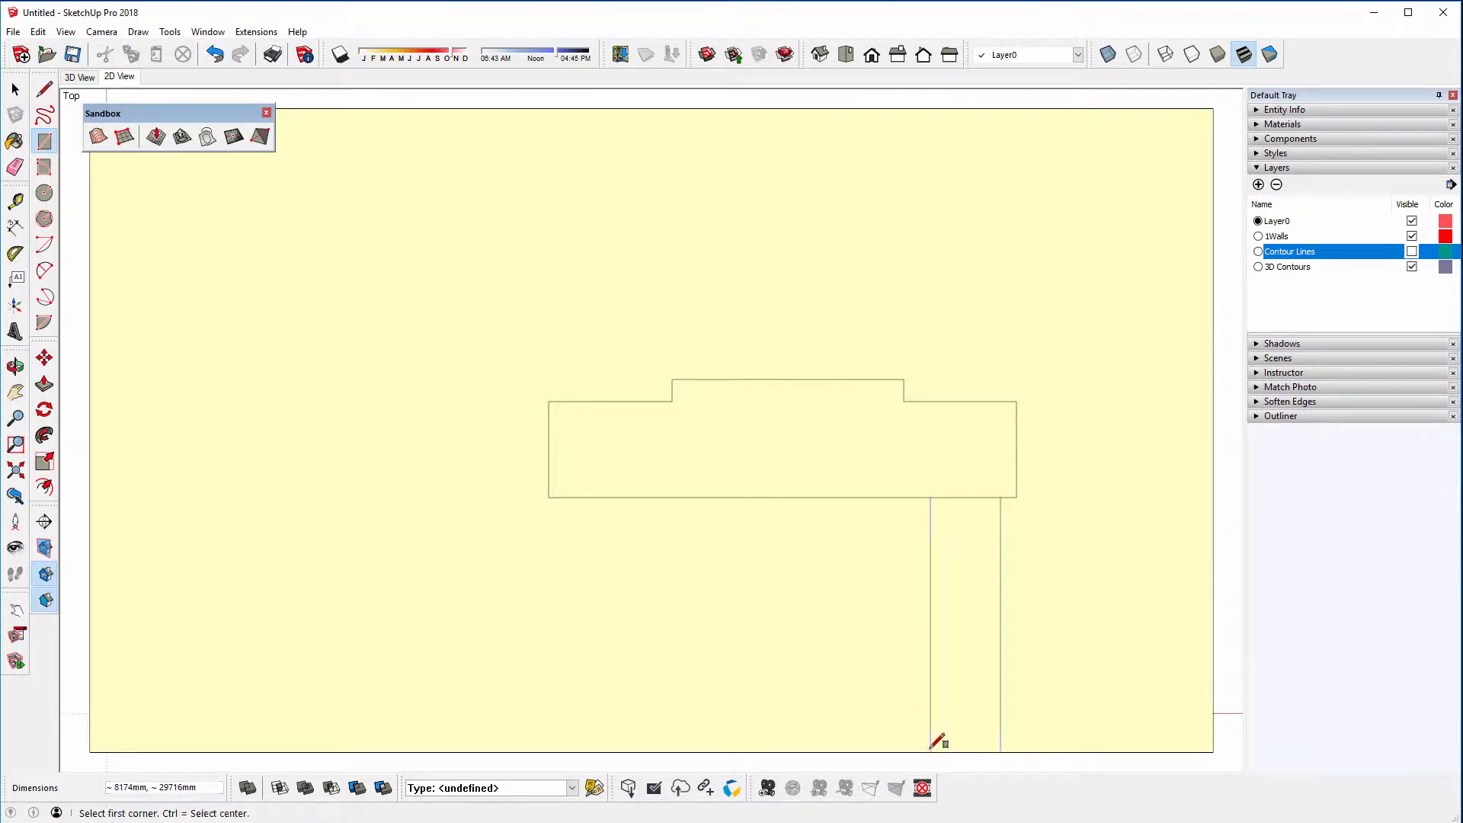
scroll(723, 519, "down", 2)
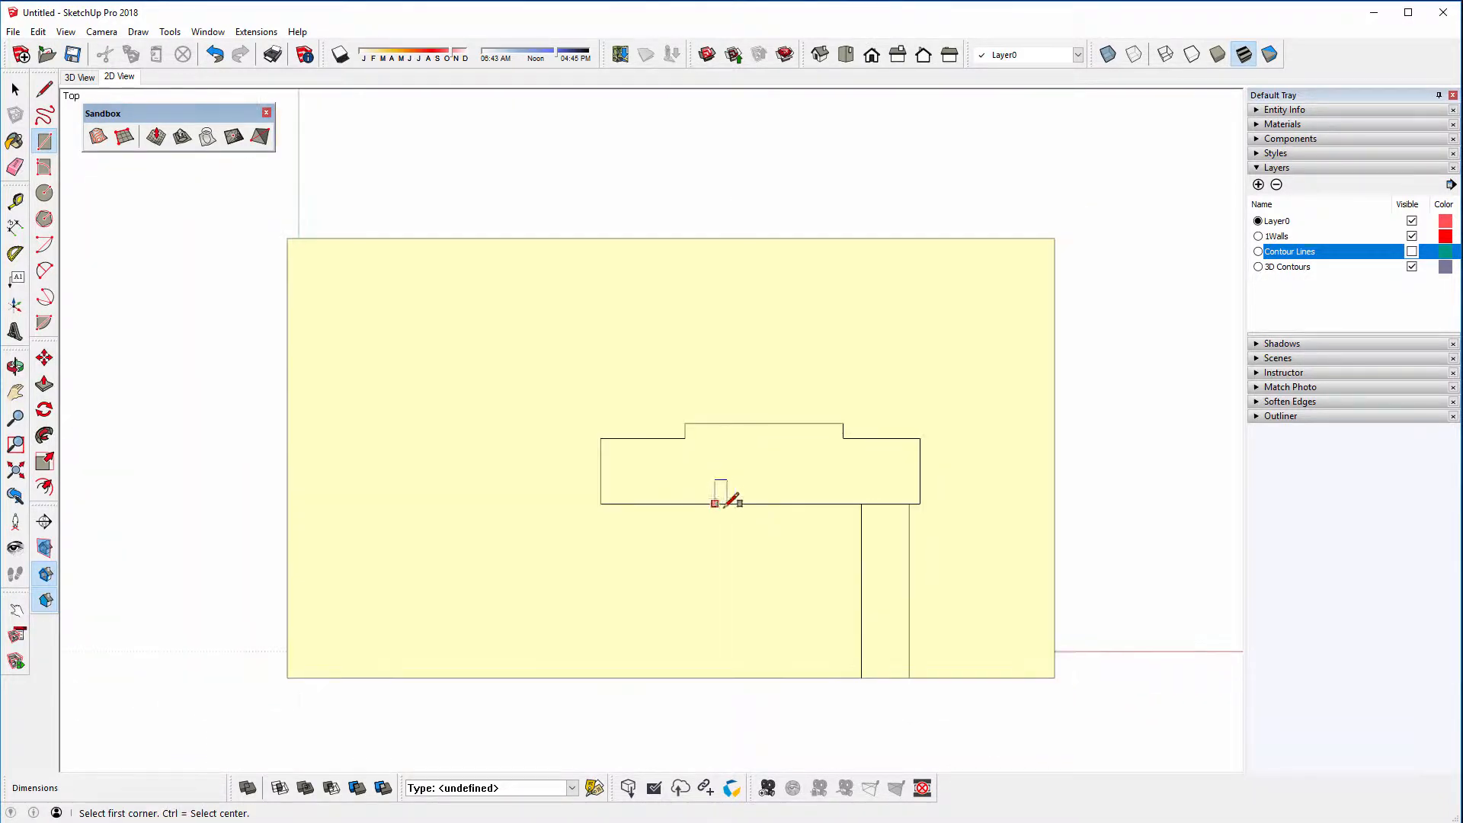
scroll(890, 572, "down", 1)
key("space")
left_click(888, 574)
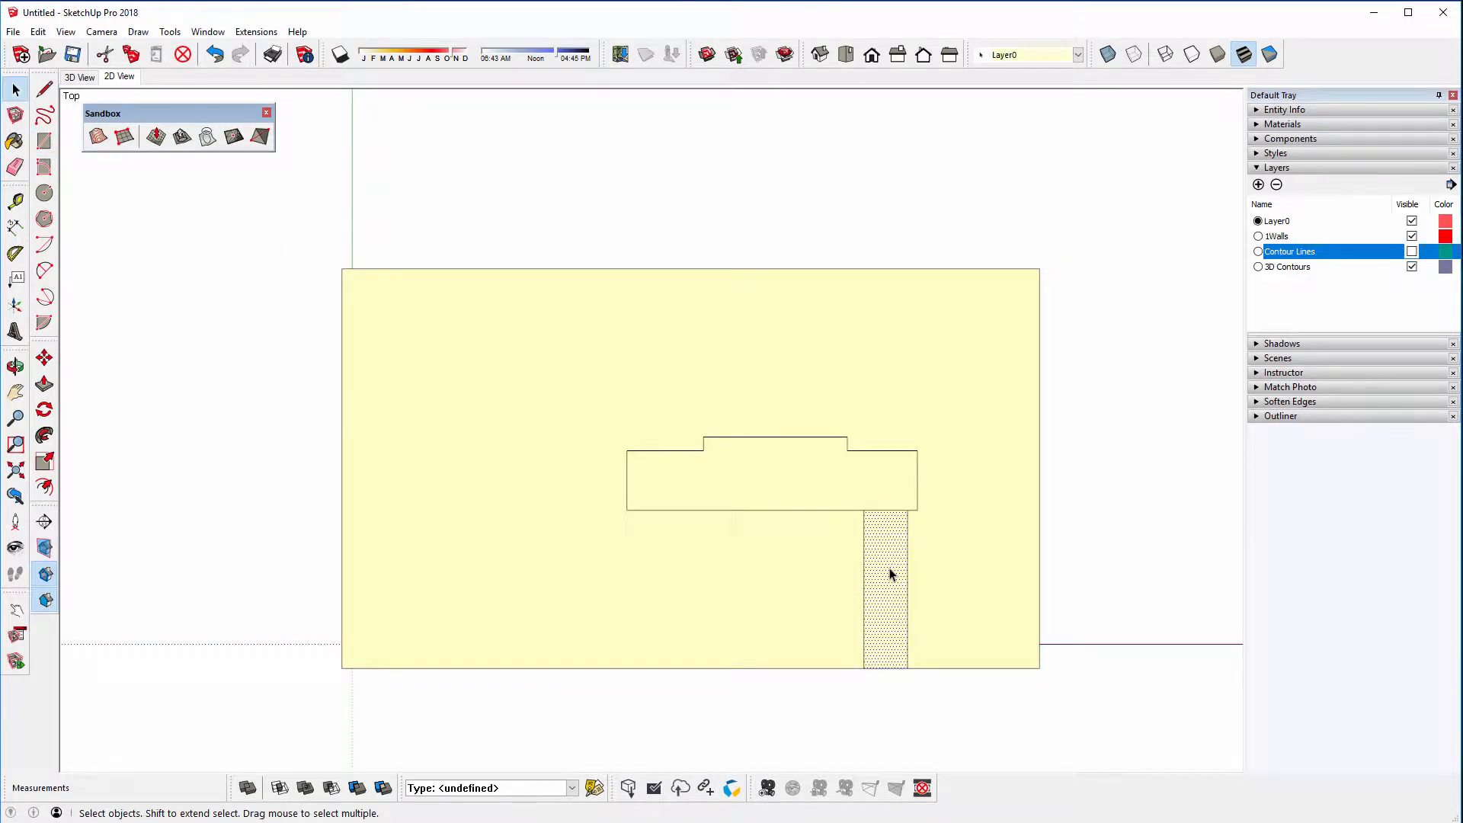
left_click(831, 479)
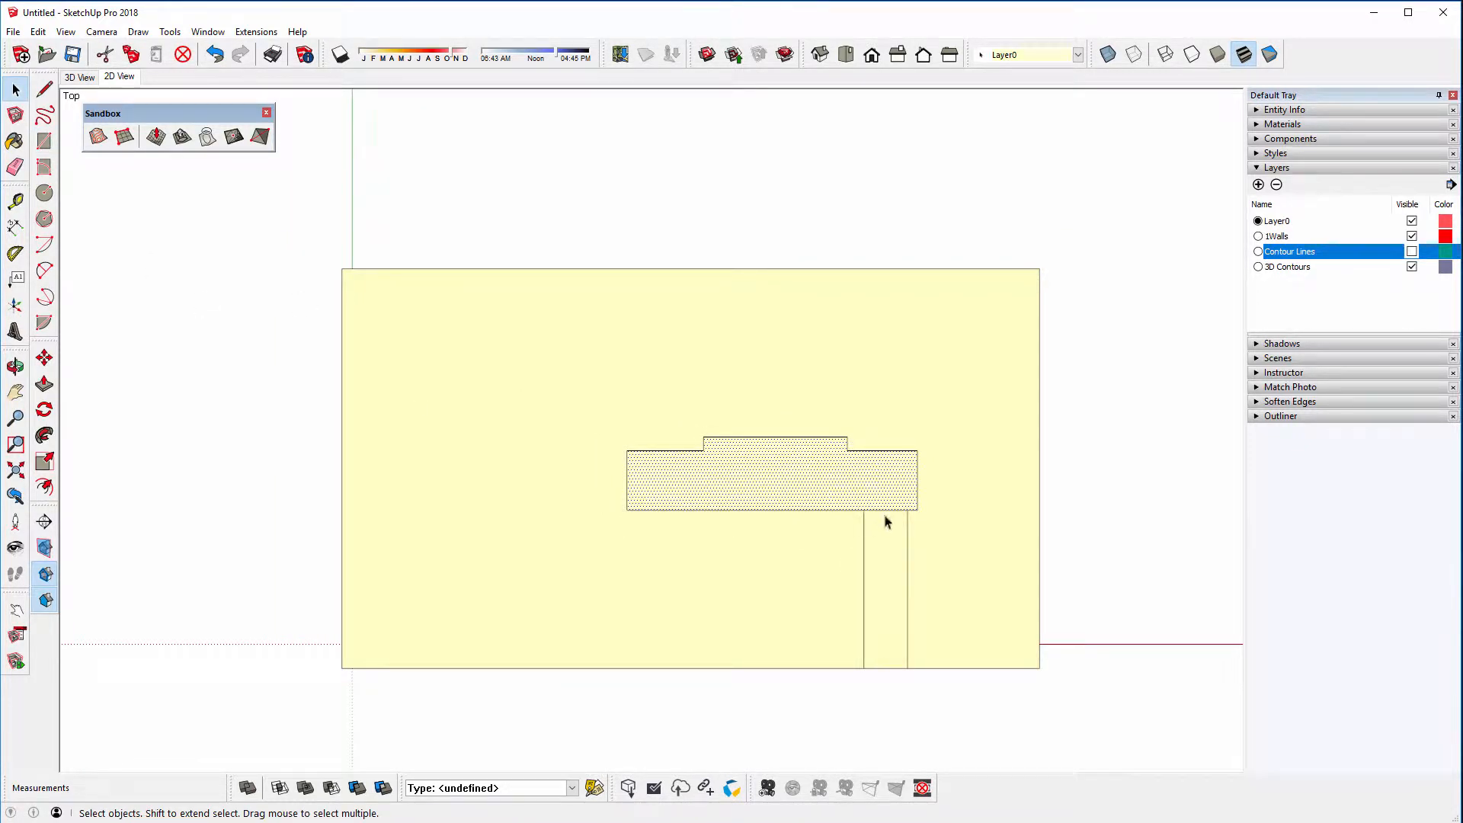
Move the whole plane with its footprint and strip about 14200 mm higher above the terrain, and clear the selection
middle_click_drag(970, 607, 664, 496)
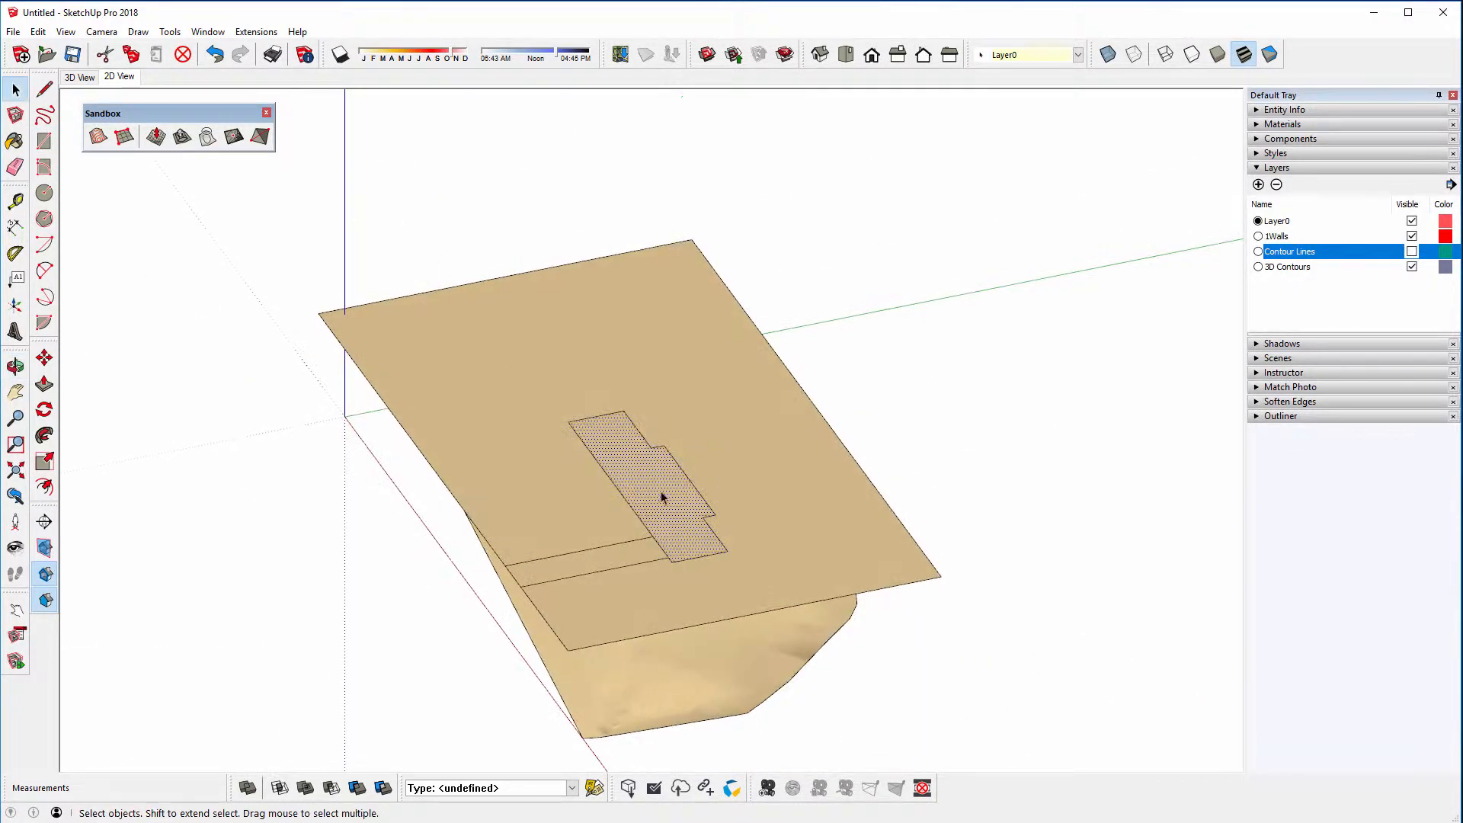
middle_click_drag(870, 622, 350, 465)
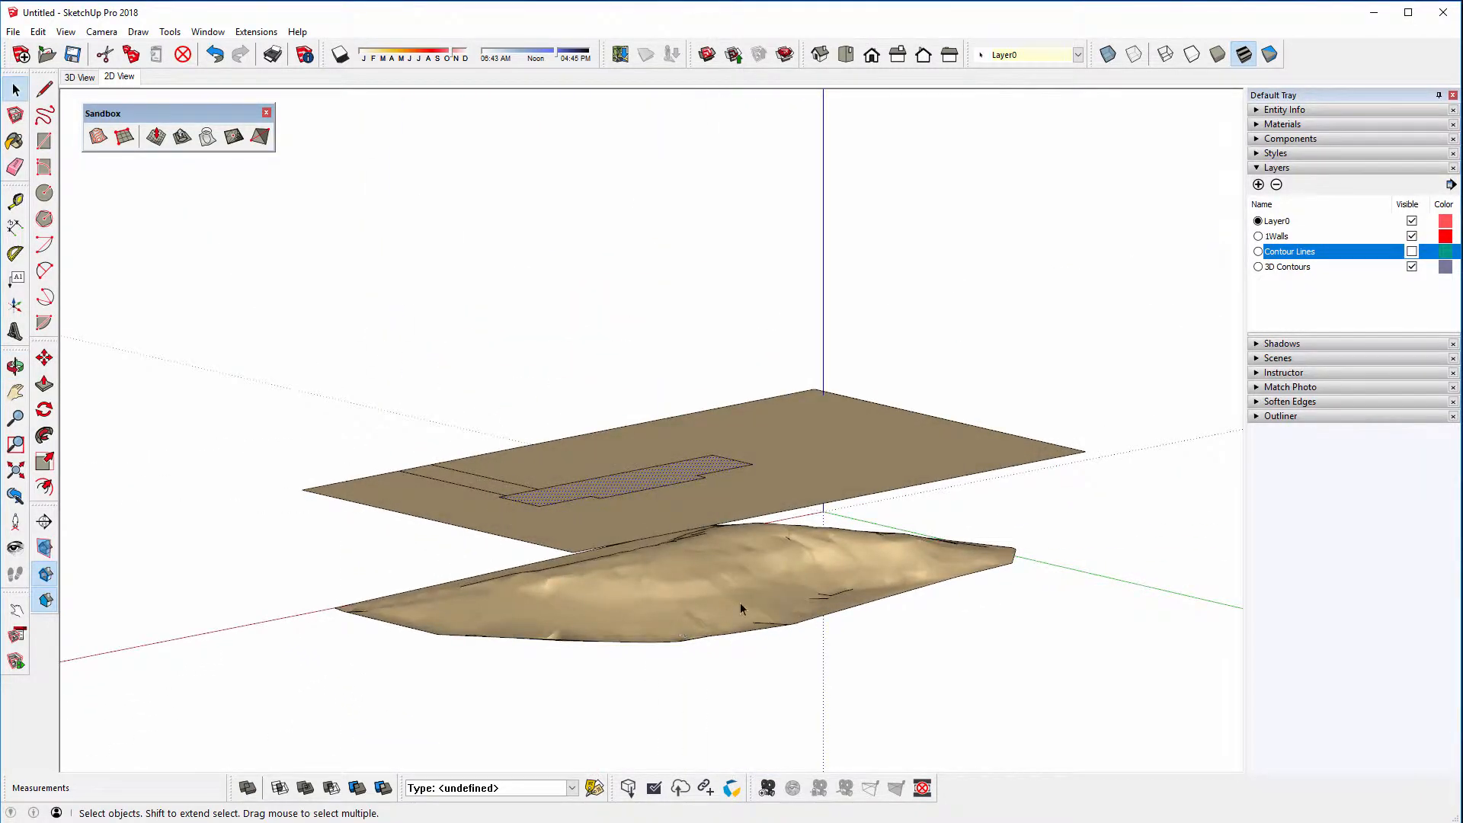
middle_click_drag(744, 604, 701, 598)
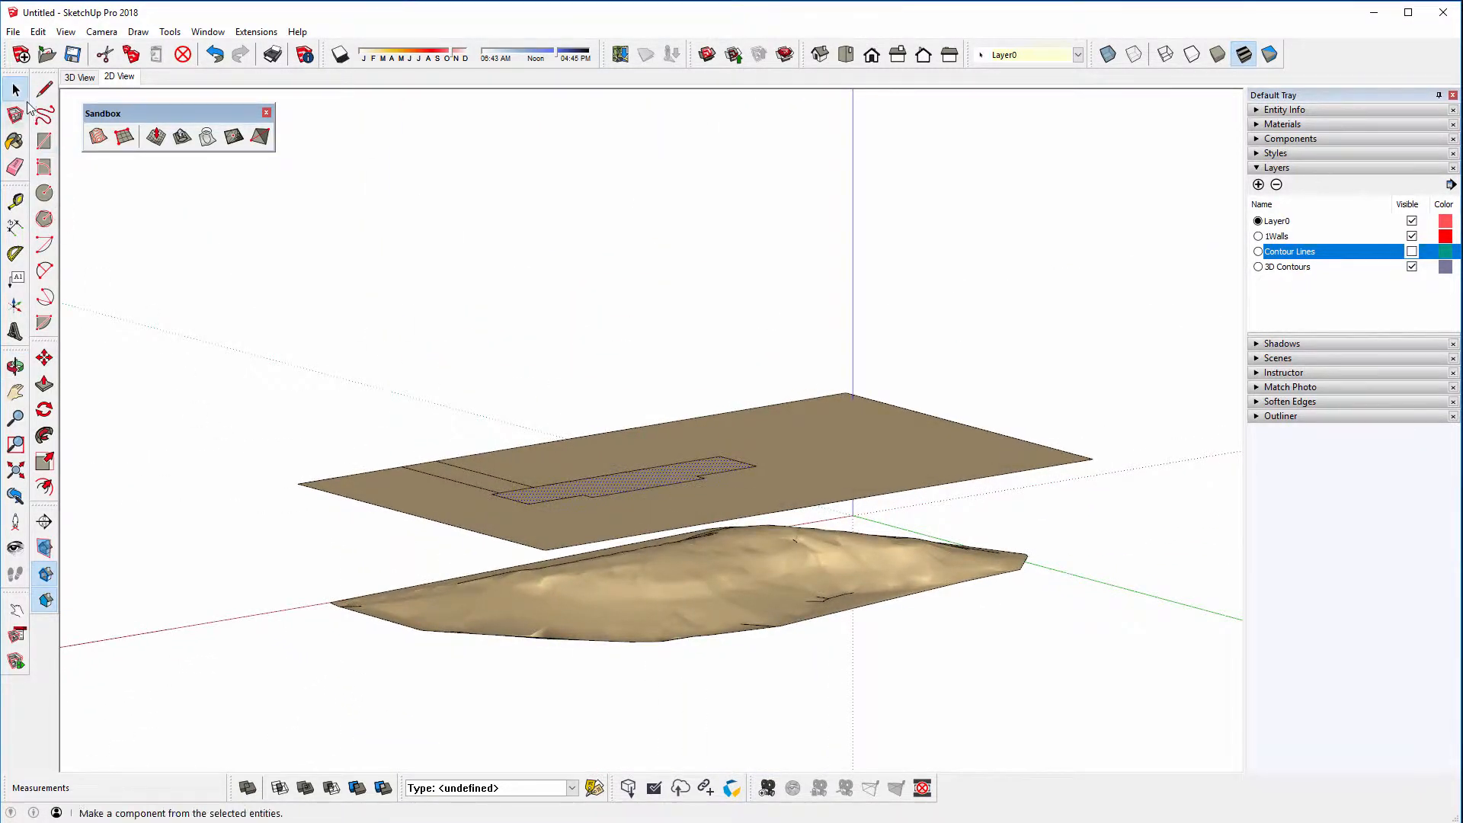
triple_click(664, 472)
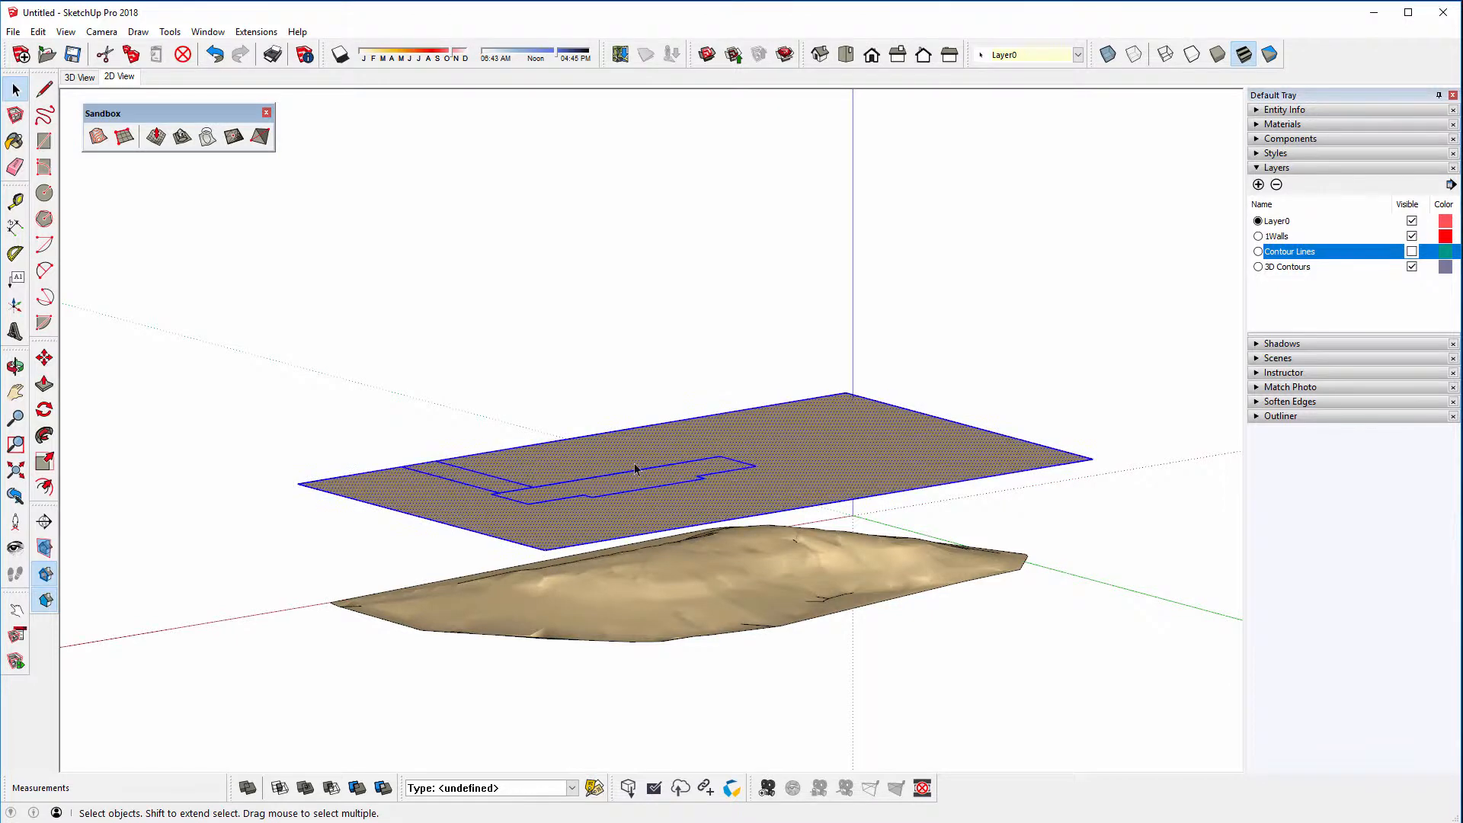
left_click(46, 359)
left_click(607, 454)
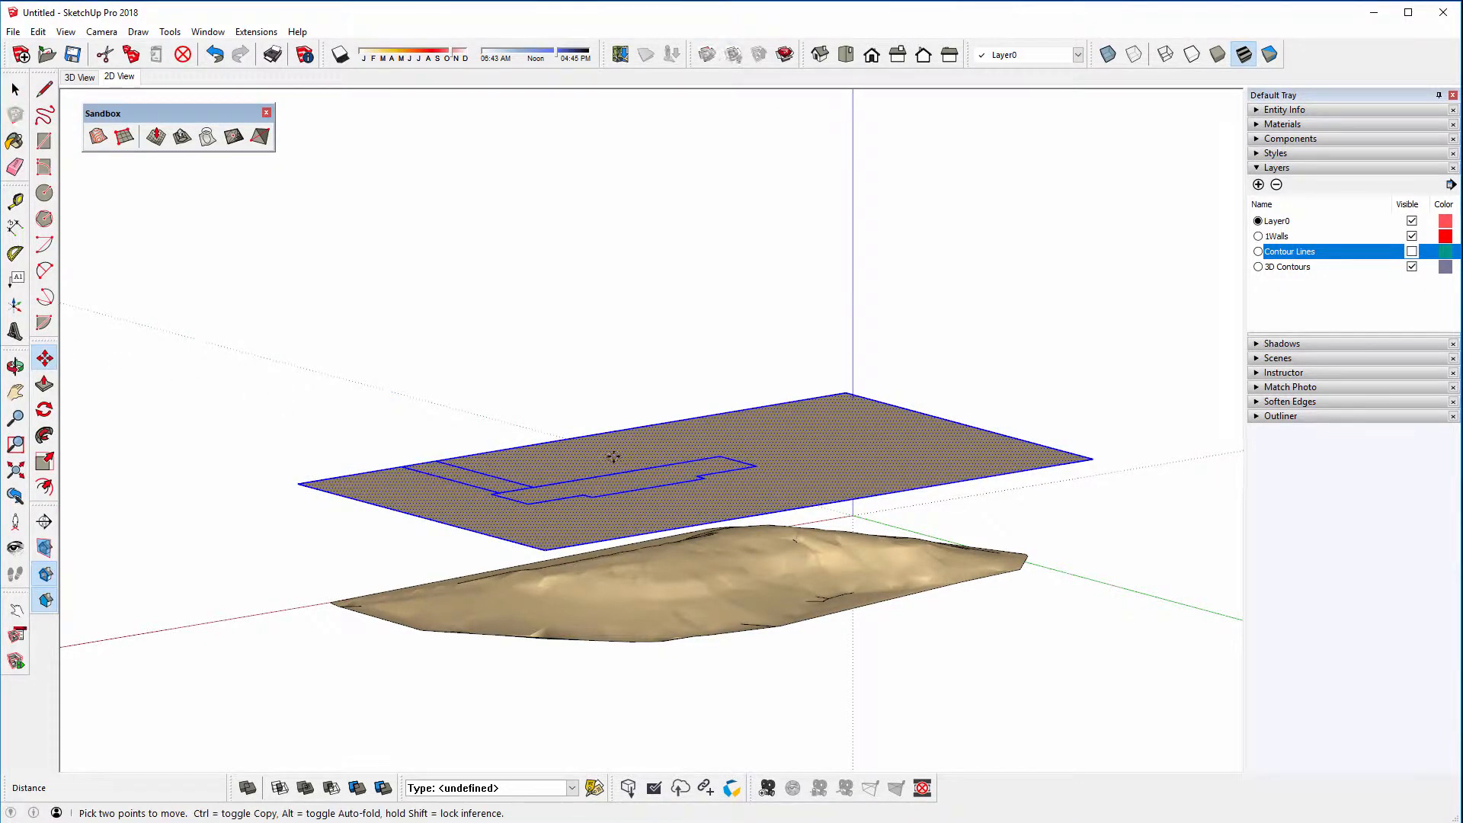
left_click(608, 383)
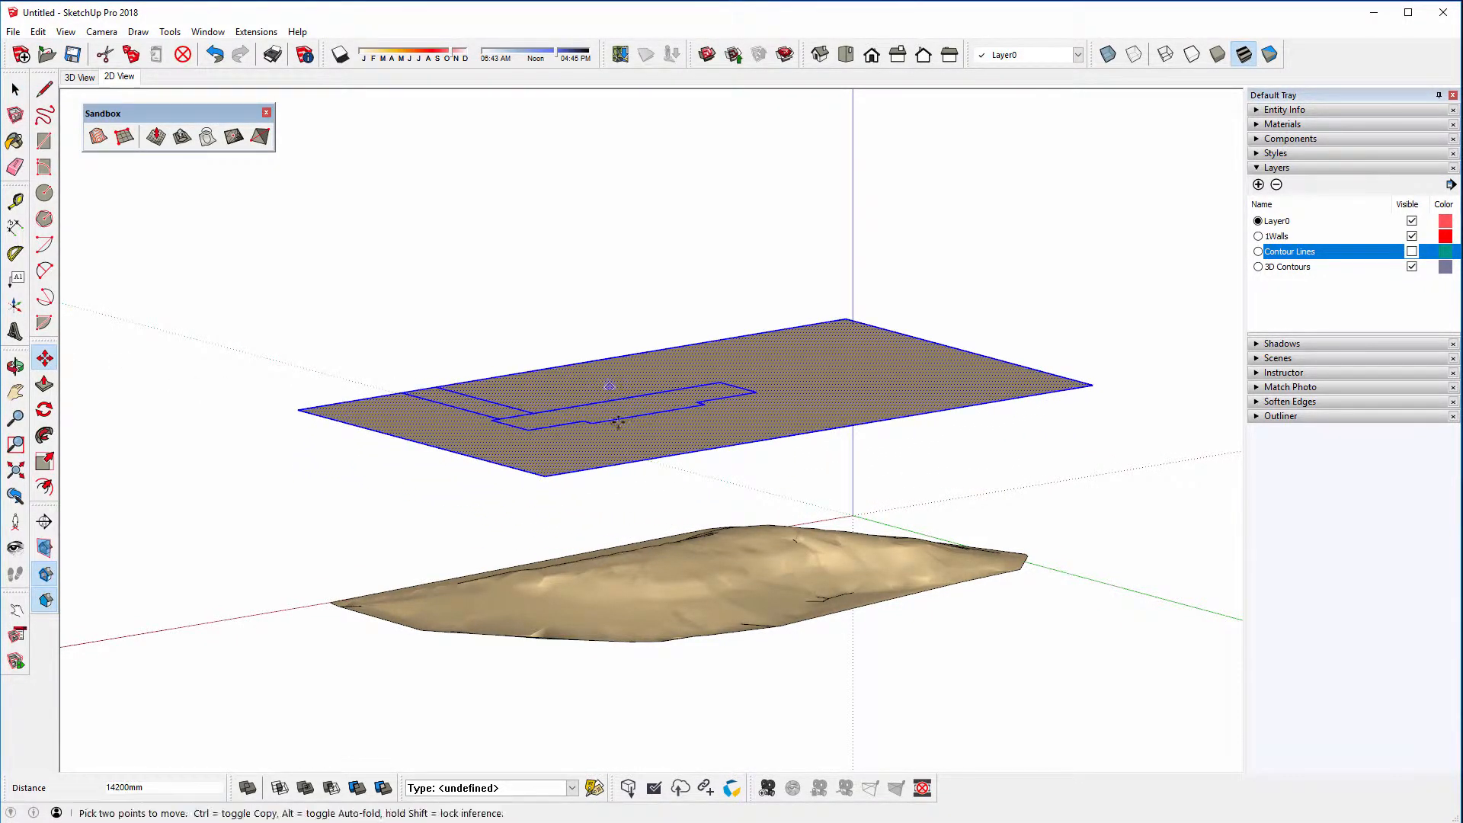
middle_click_drag(641, 568, 675, 593)
key("space")
left_click(631, 497)
scroll(687, 602, "up", 3)
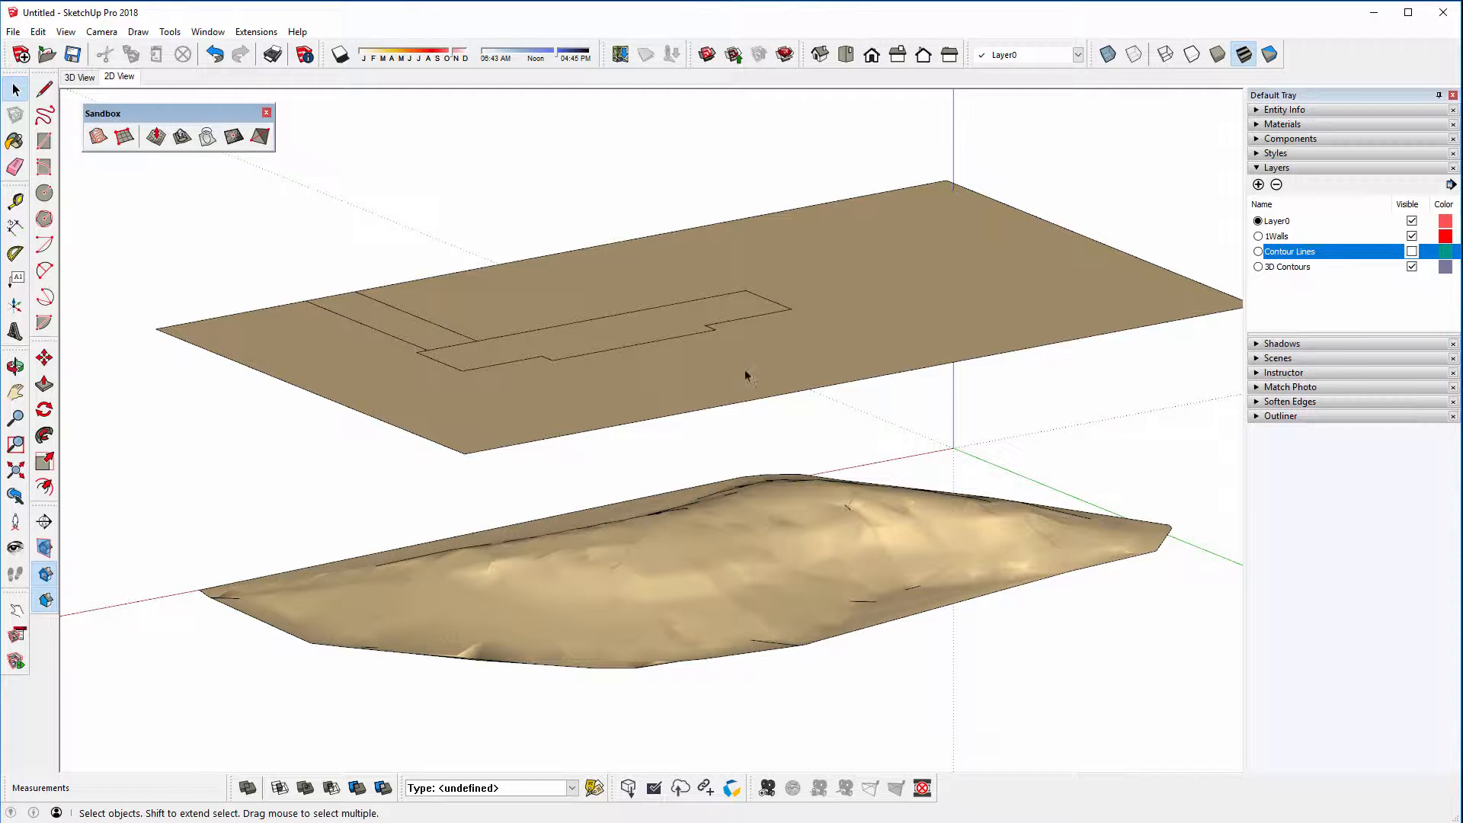
Select the terrain group and add a layer named Backup 3D Contours
left_click(791, 582)
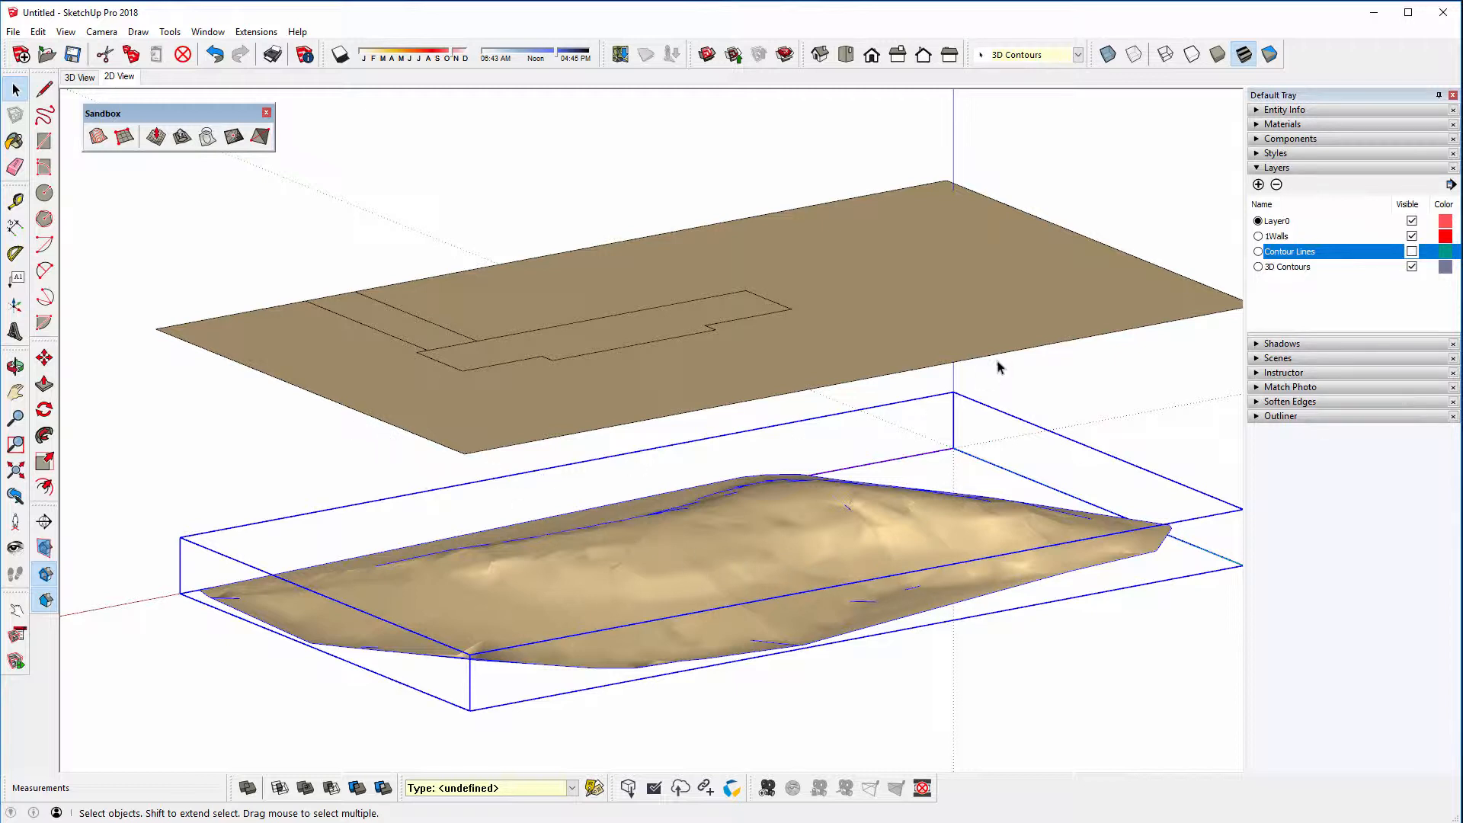
left_click(1258, 184)
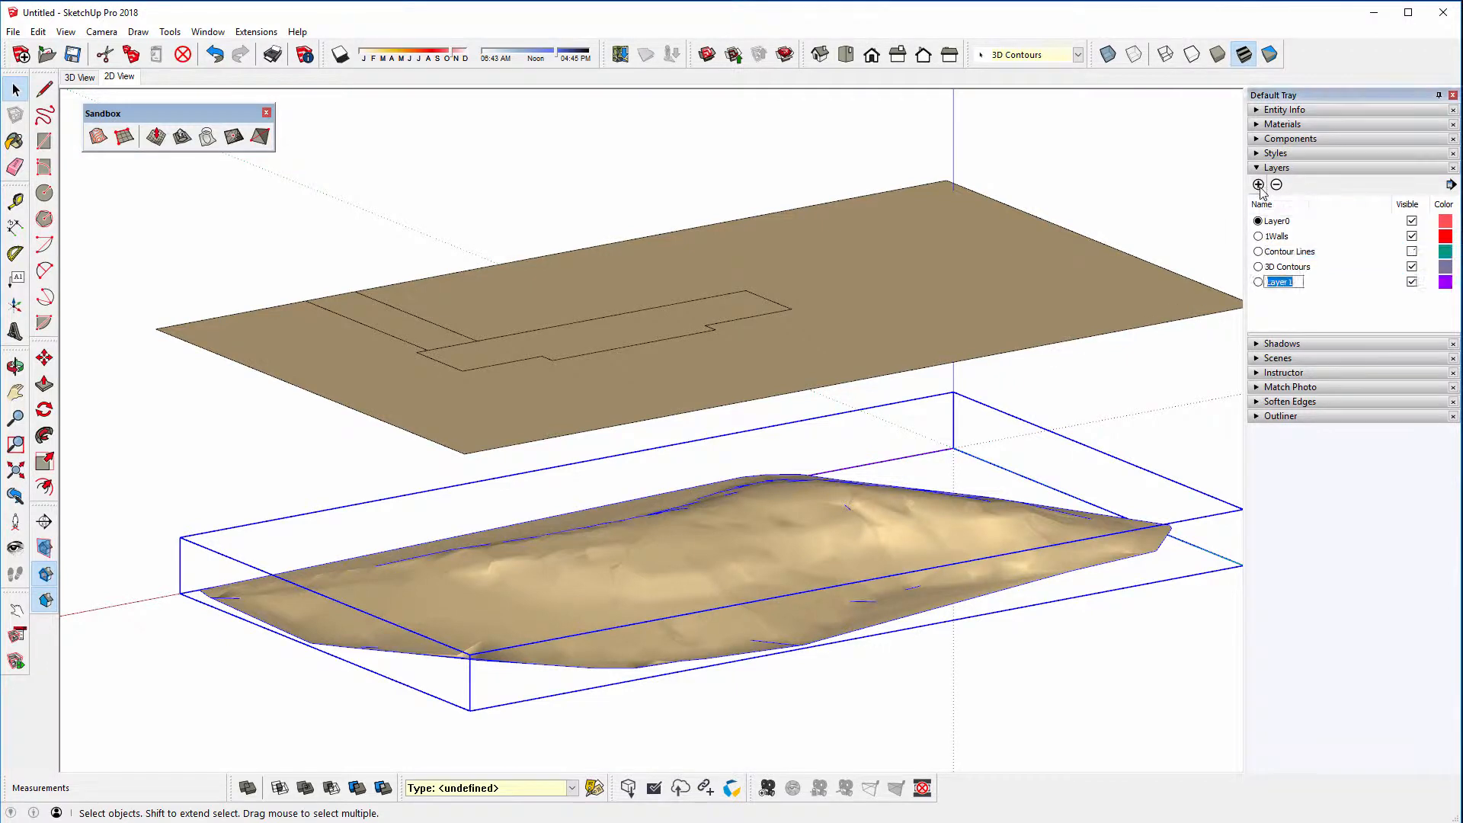
type("Backup 3D Contours")
key("Return")
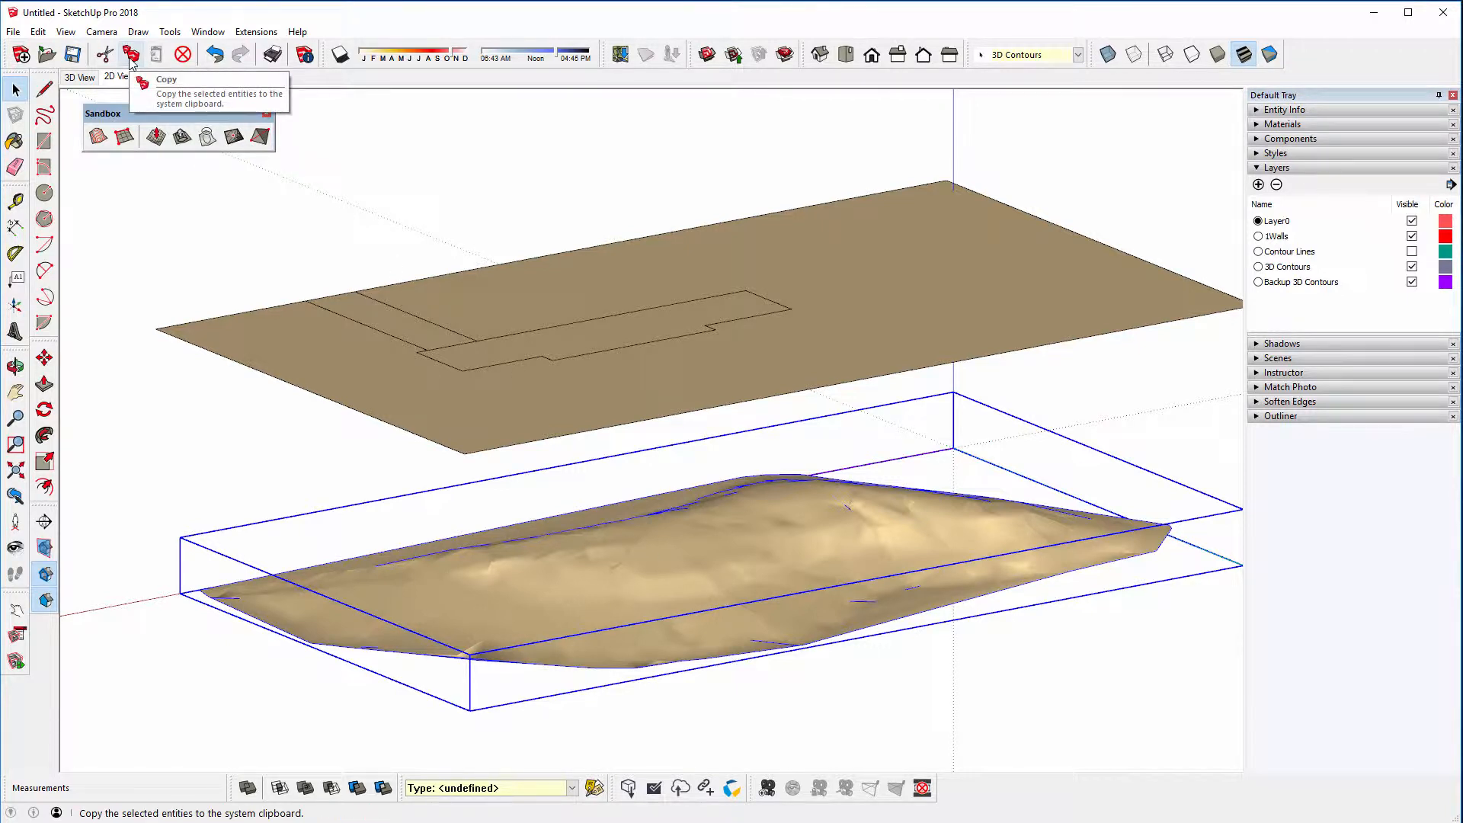
Copy the terrain group, paste it in place and assign the pasted copy to the Backup 3D Contours layer
left_click(38, 31)
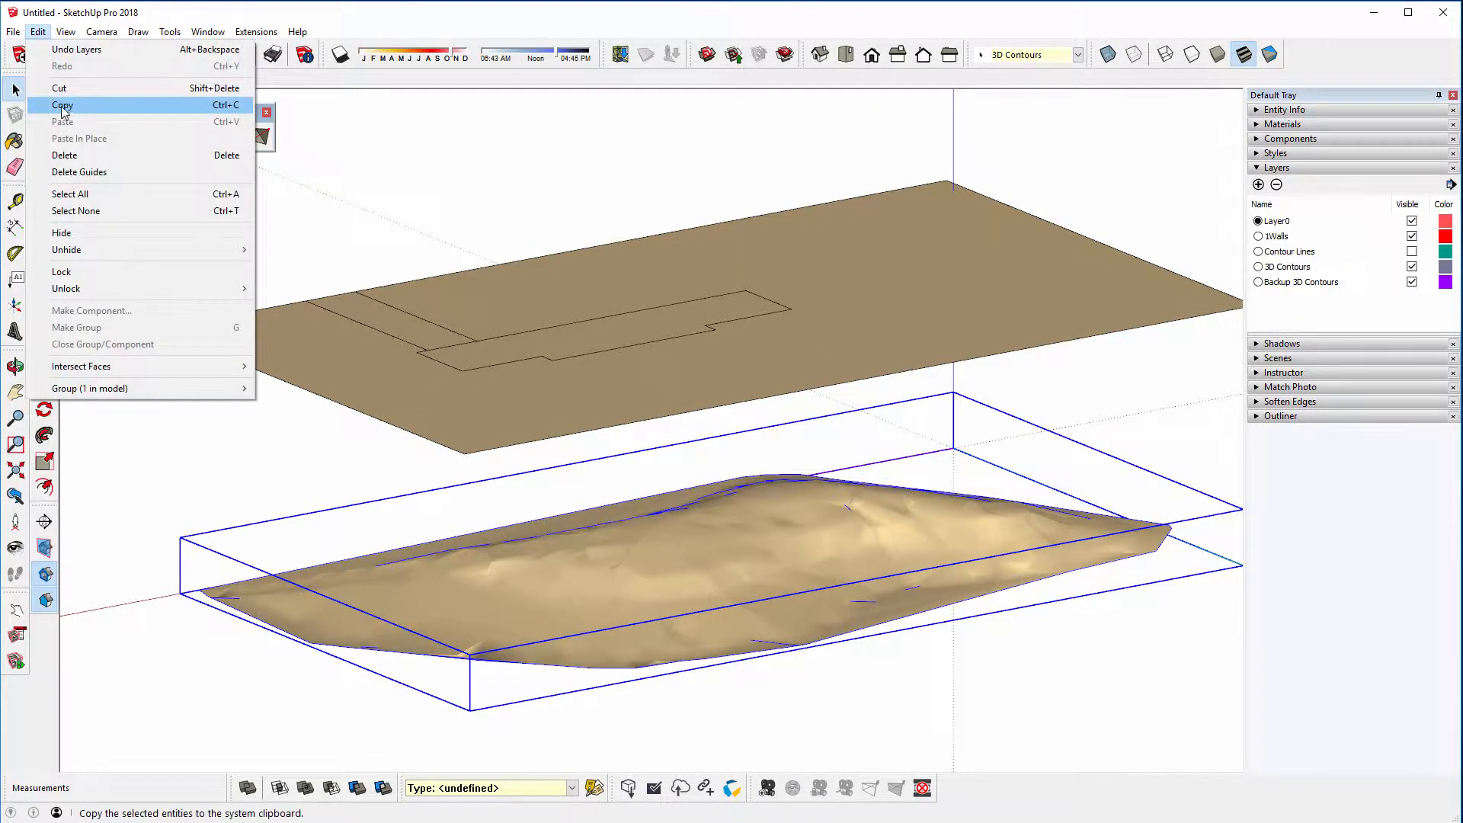
left_click(65, 107)
left_click(37, 31)
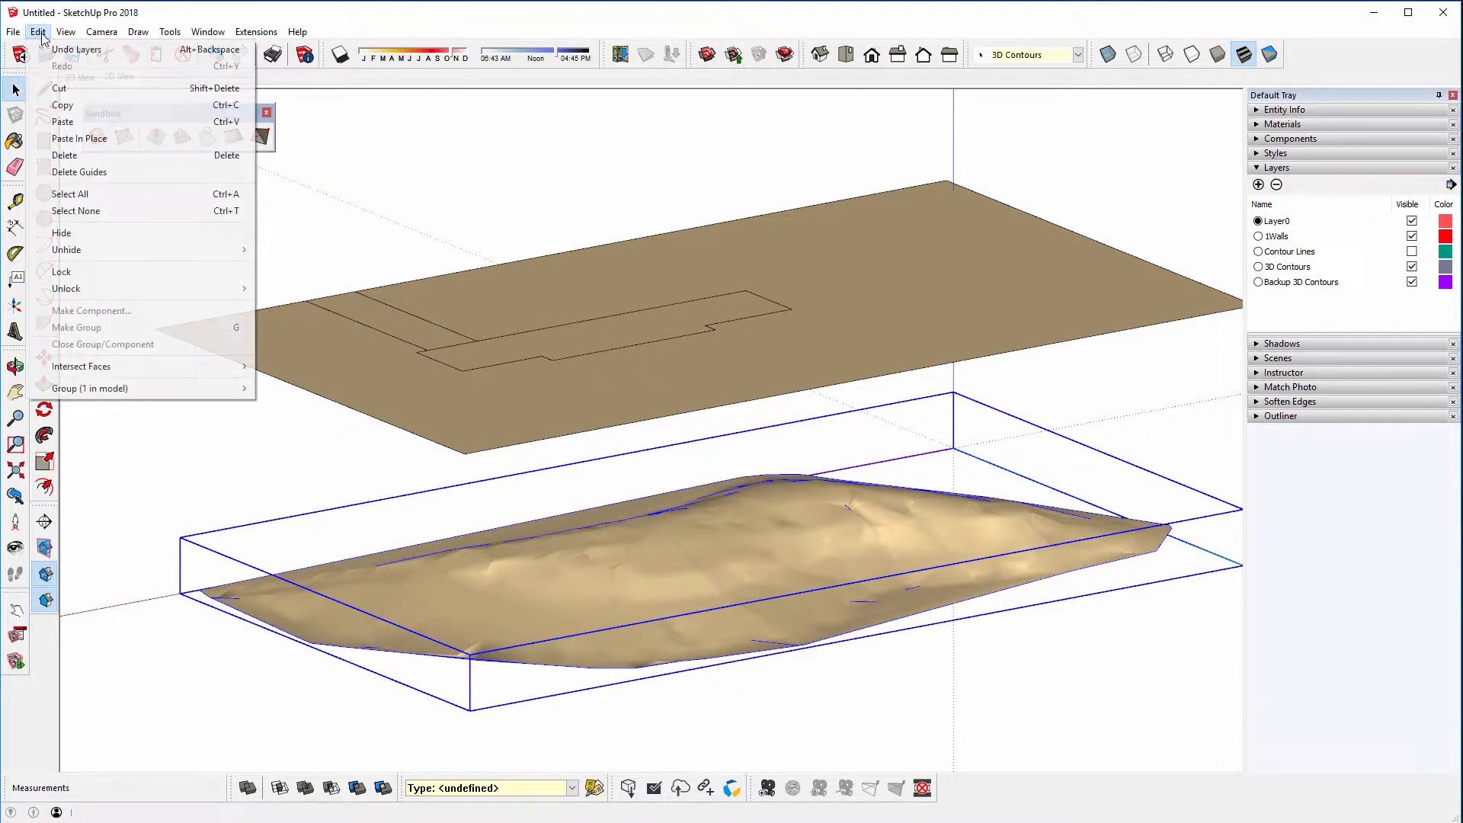
left_click(59, 140)
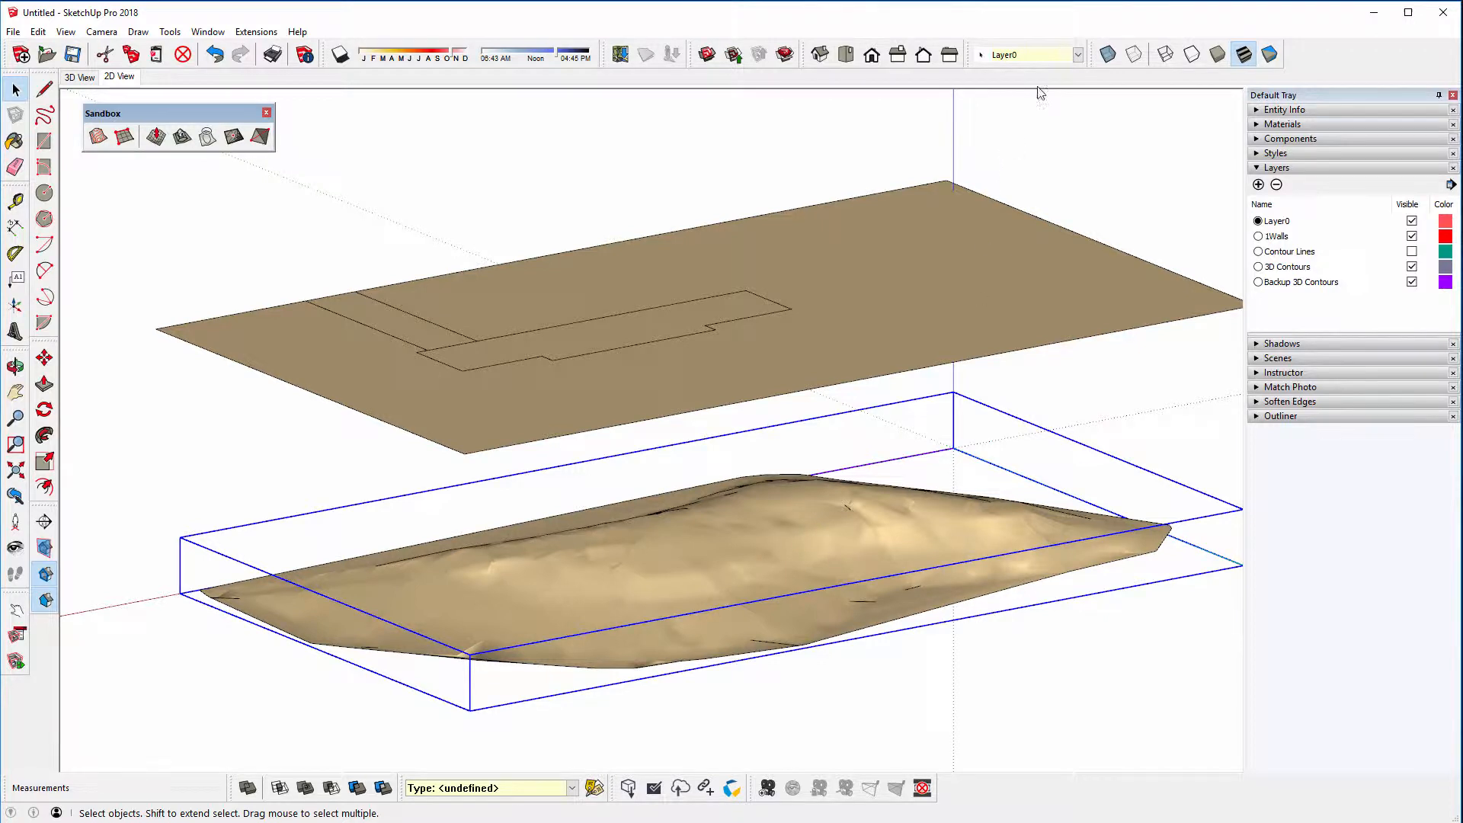
left_click(1078, 58)
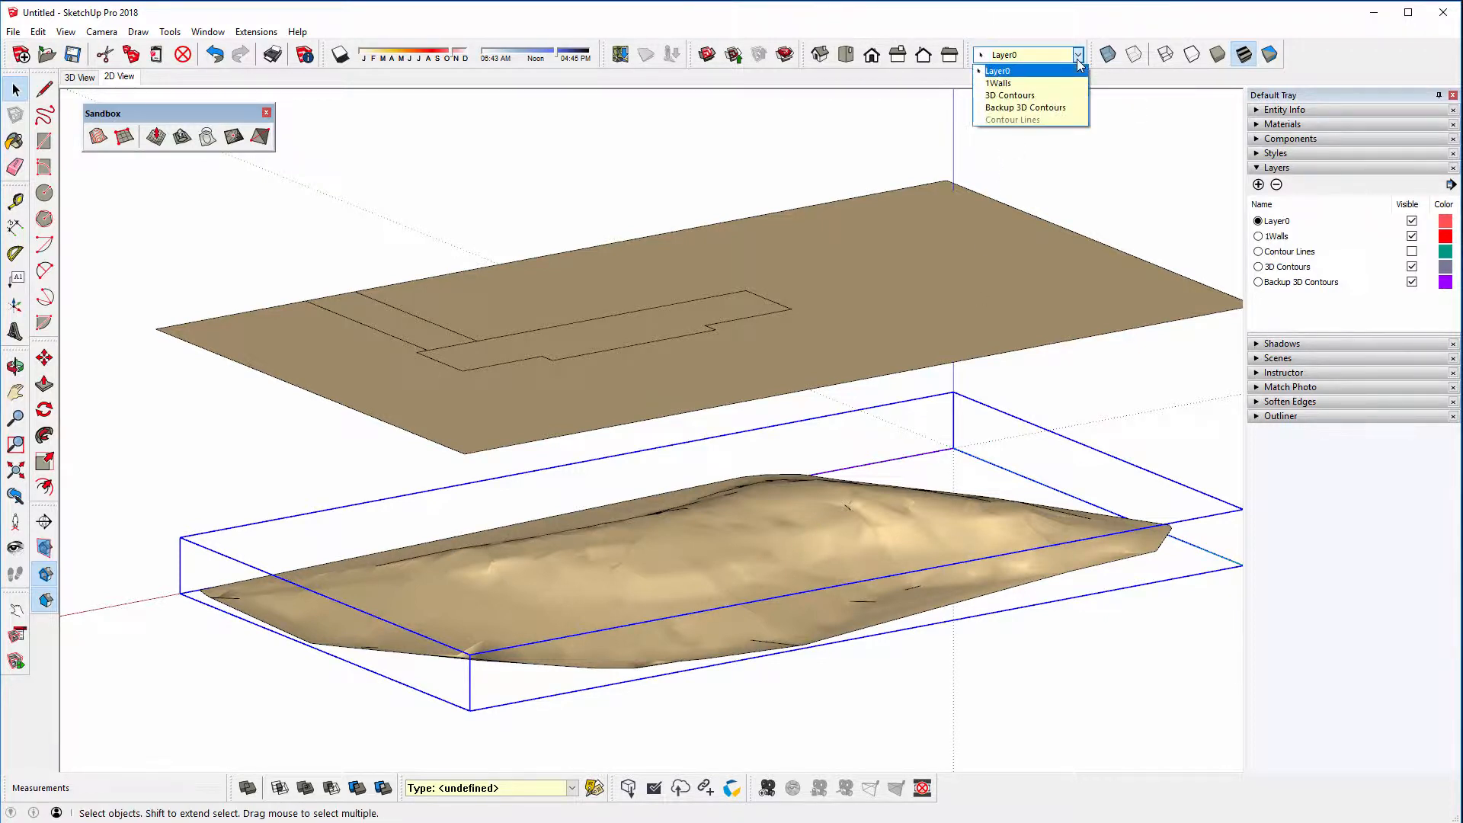
left_click(1036, 110)
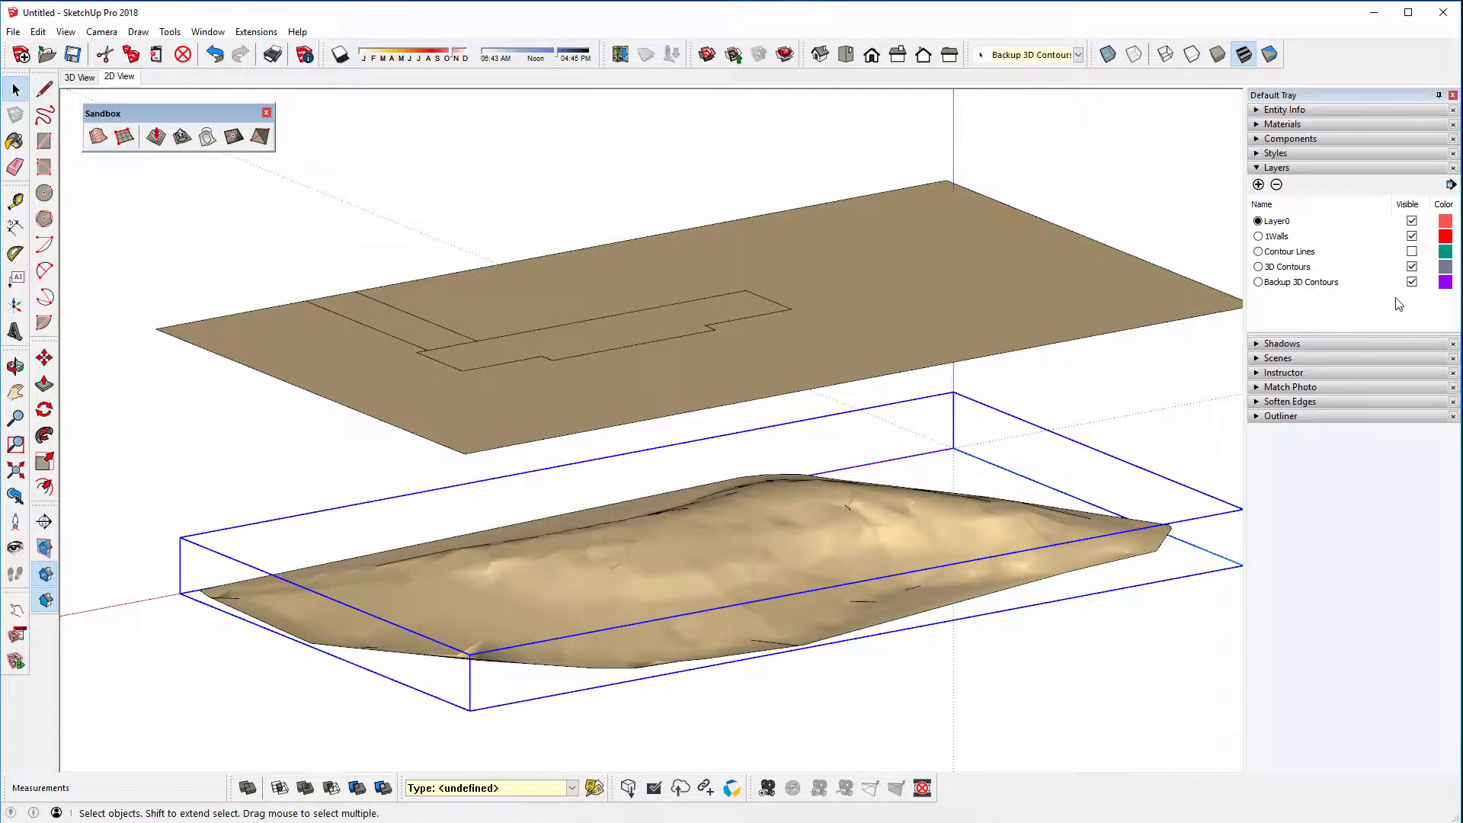
Hide the Backup 3D Contours layer, toggling both terrain layers to check the copies, and leave 3D Contours shown
left_click(1411, 282)
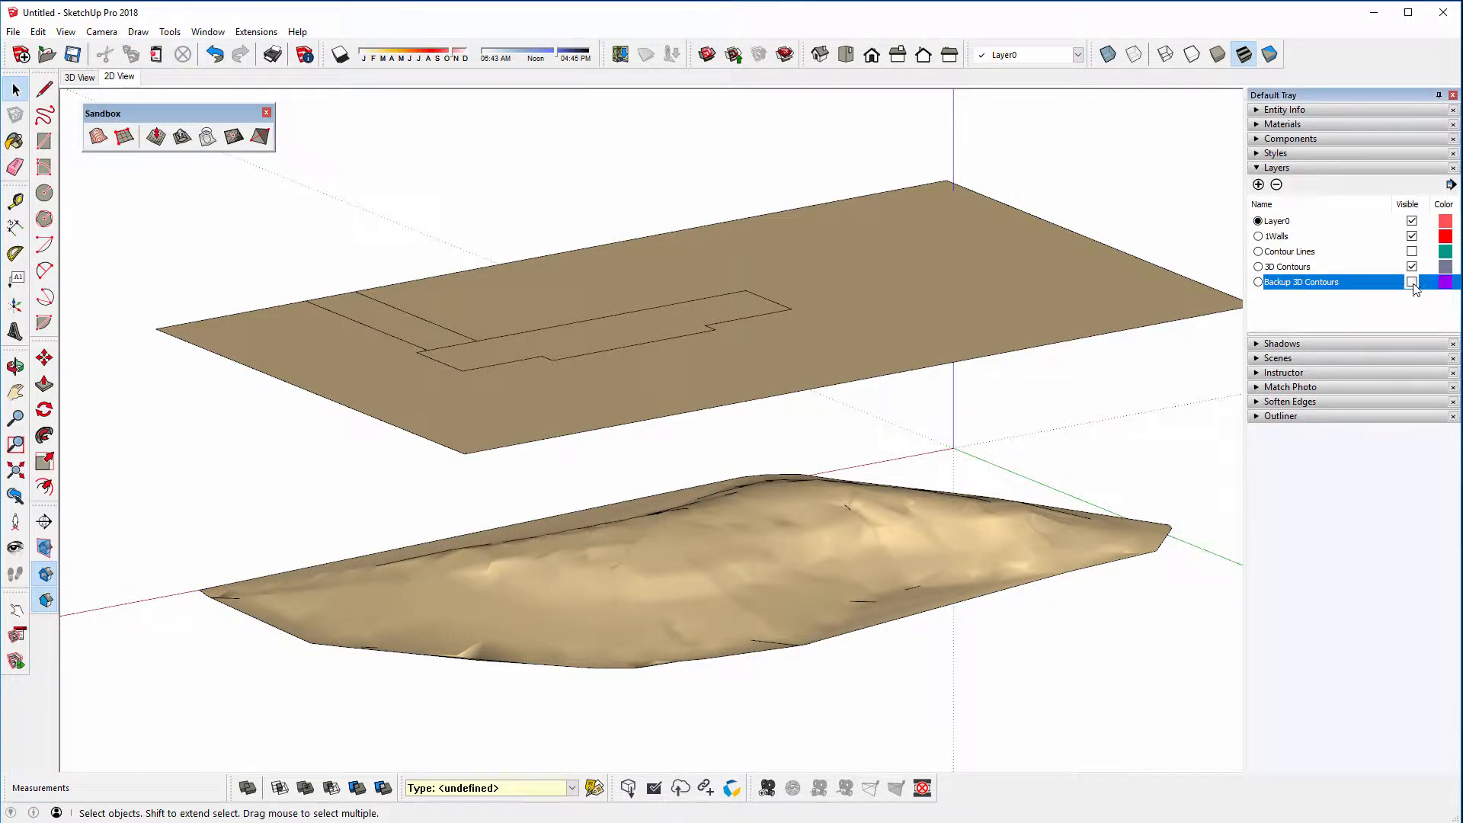
left_click(1412, 267)
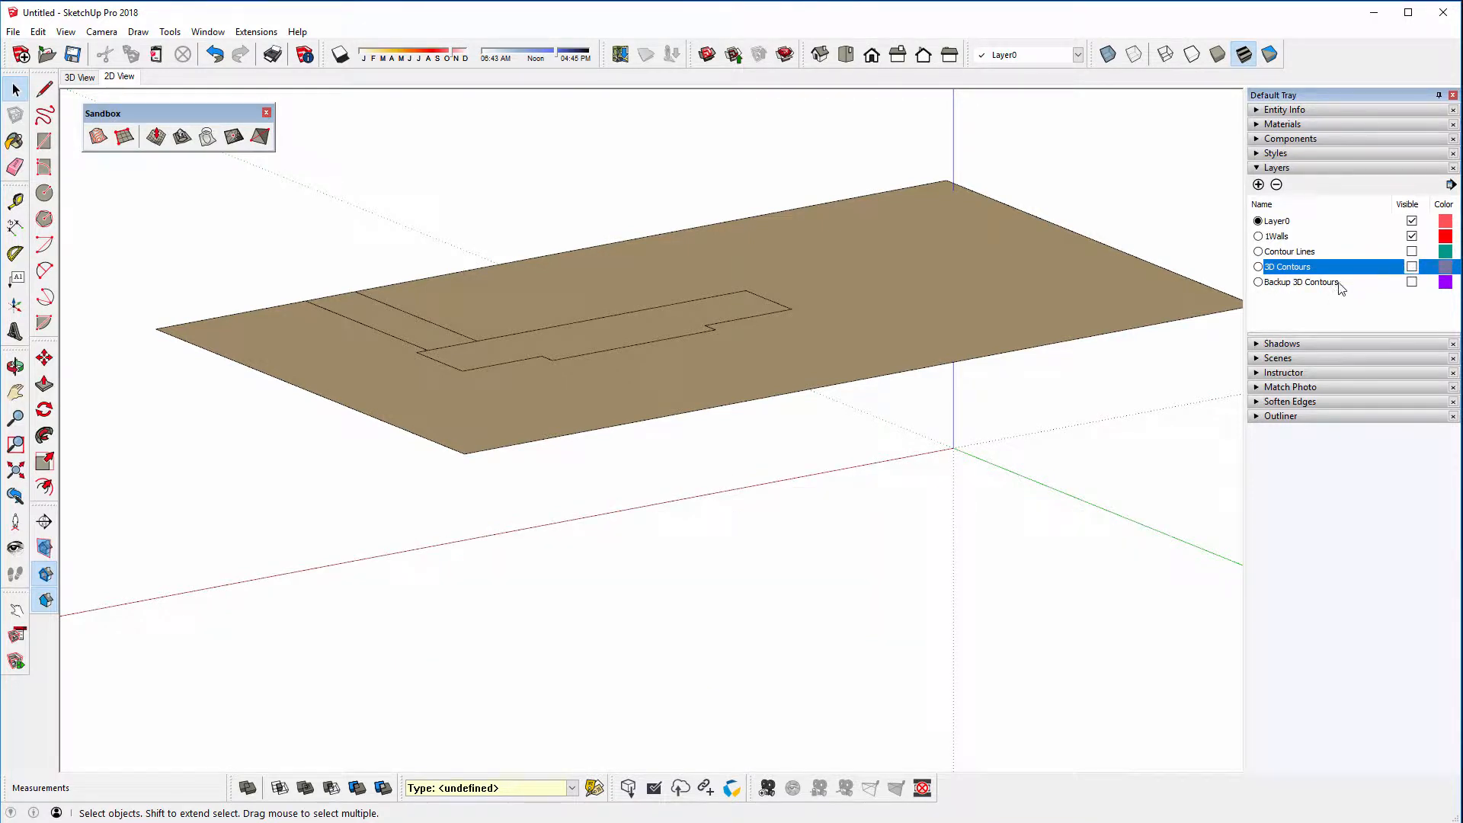
left_click(1412, 282)
left_click(1412, 282)
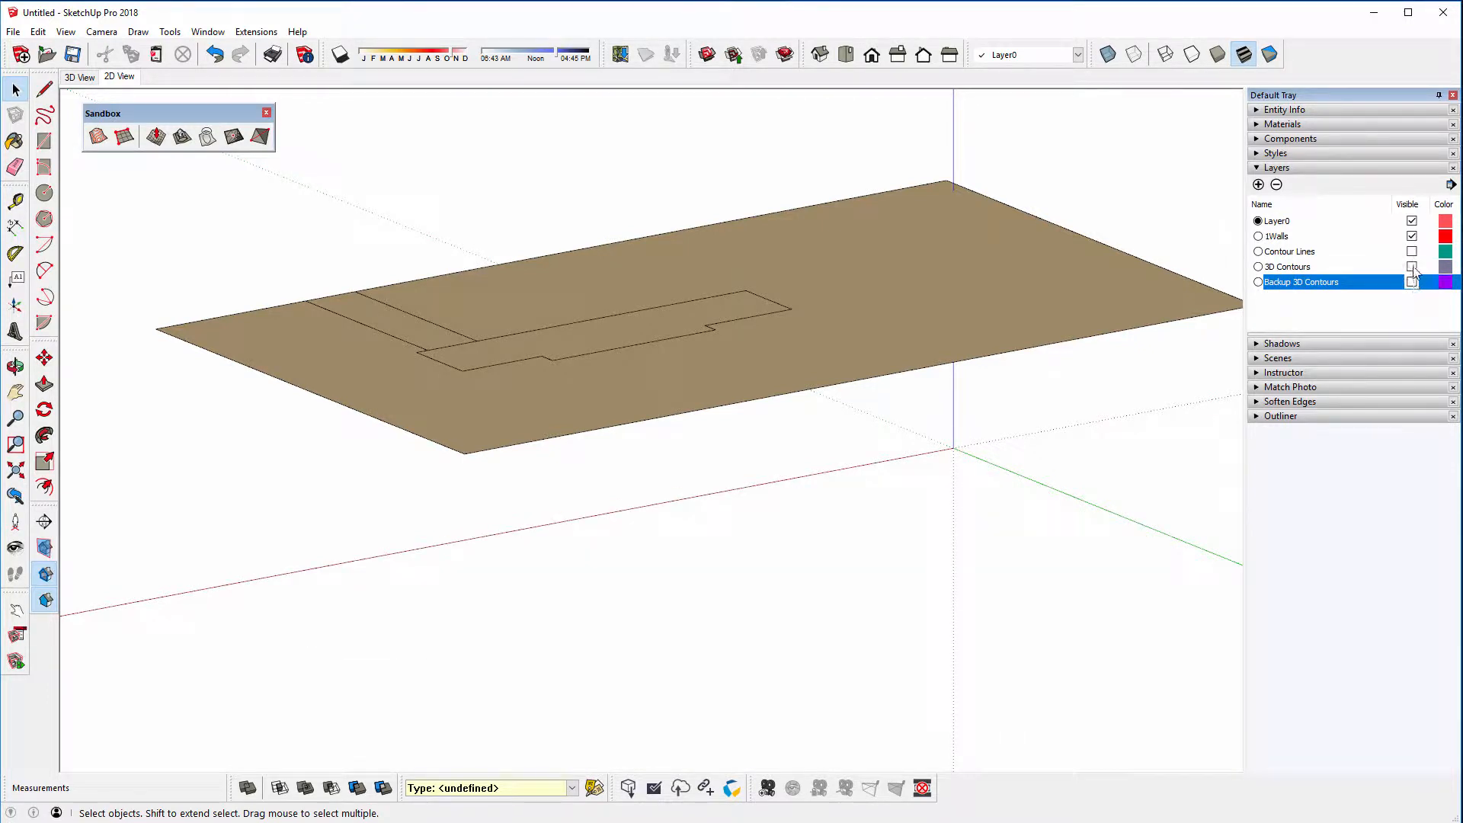
left_click(1412, 267)
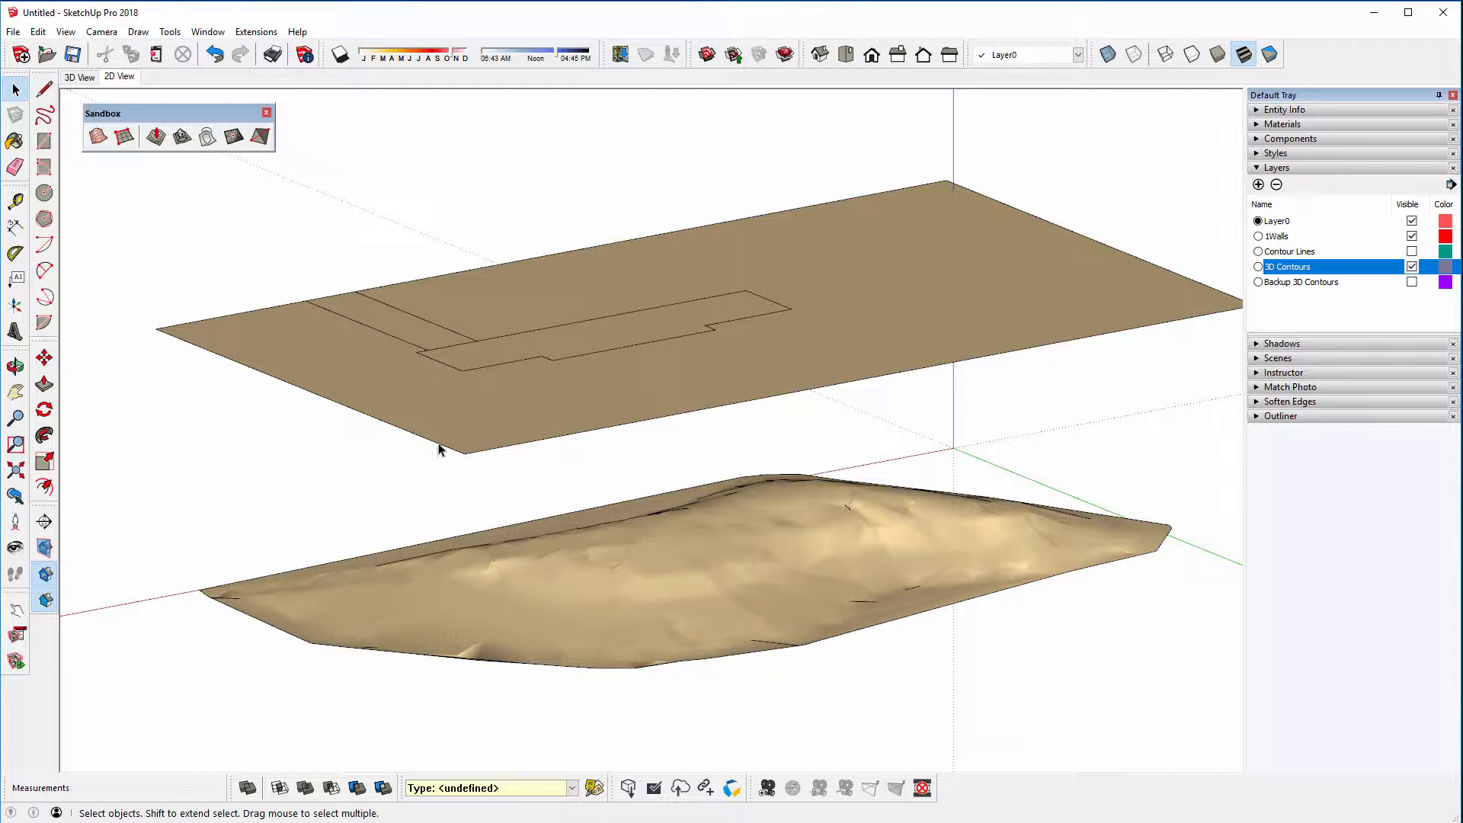
left_click(594, 346)
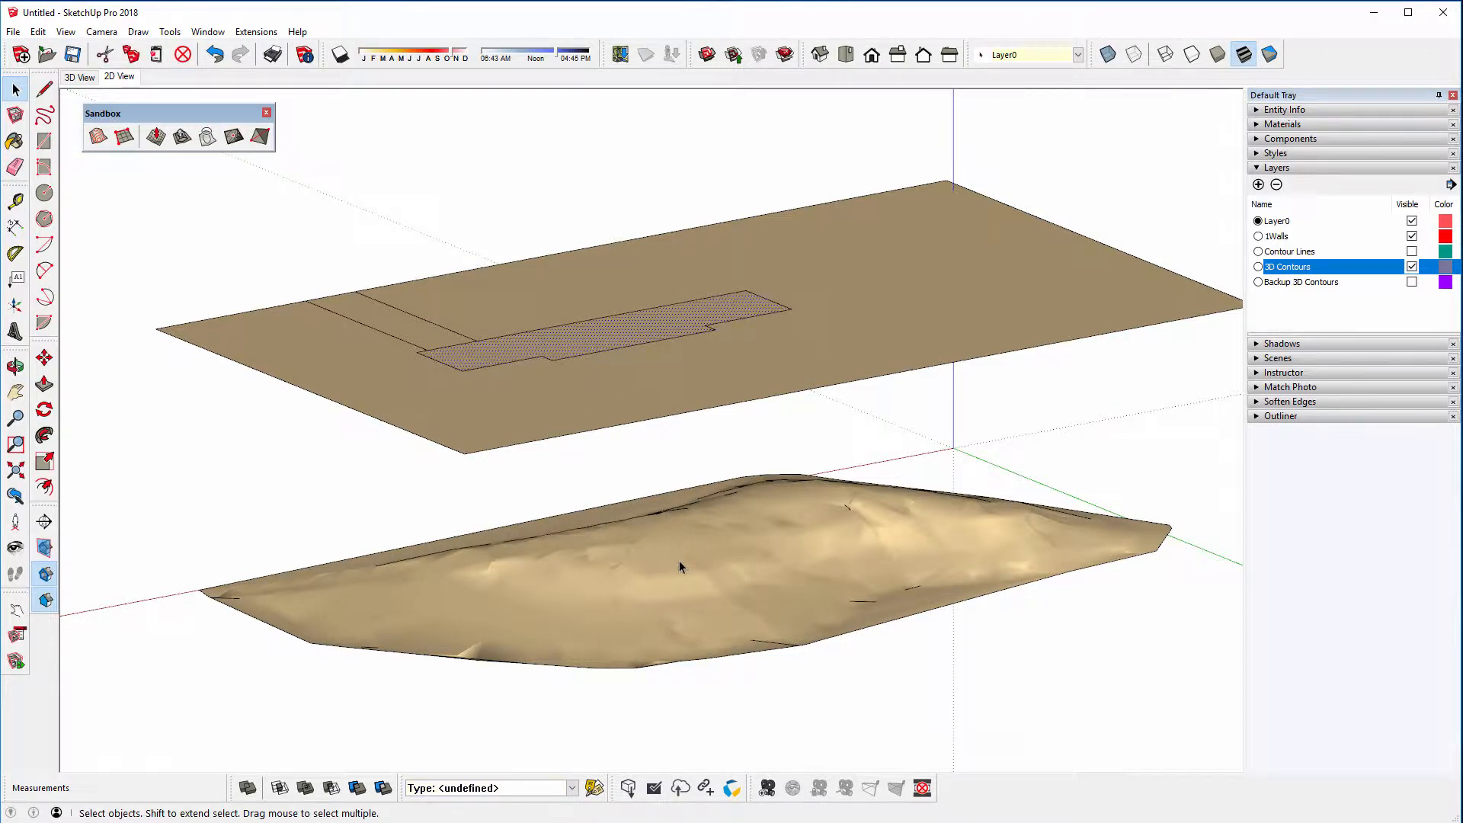
left_click(183, 137)
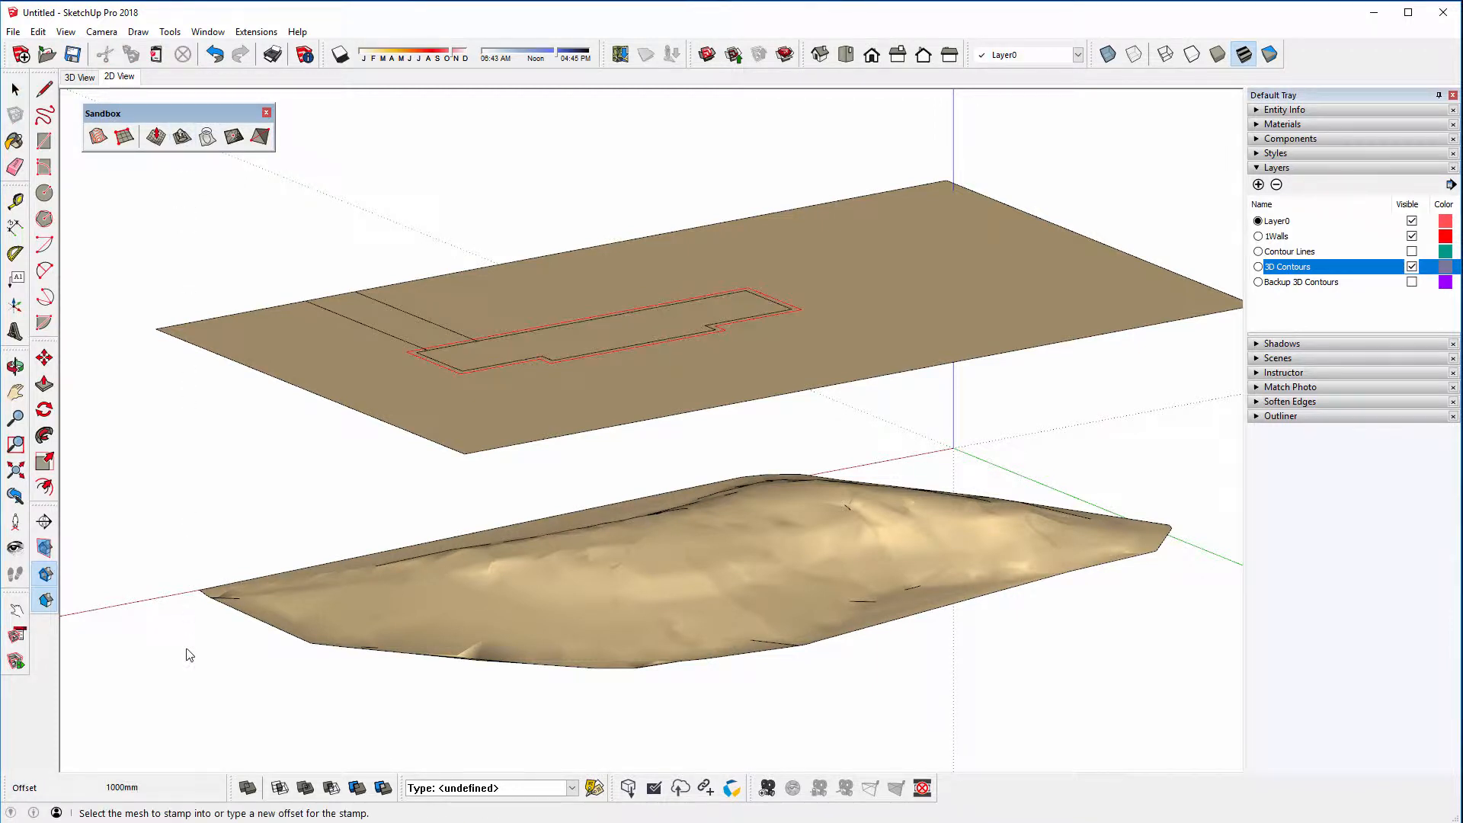
middle_click_drag(575, 381, 579, 418)
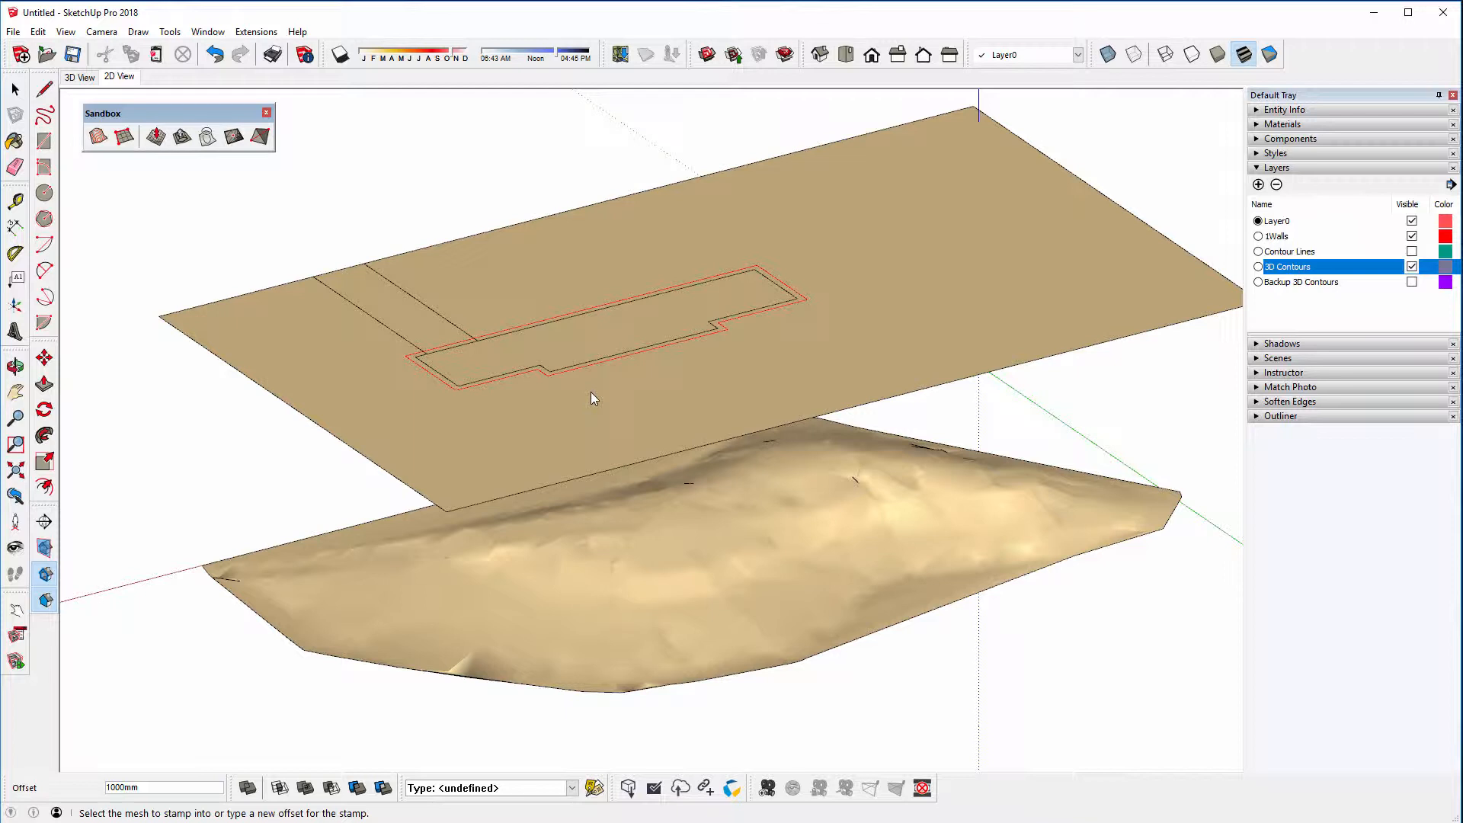
type("15")
mouse_move(497, 403)
middle_mouse_down()
mouse_move(532, 425)
mouse_move(515, 381)
middle_mouse_up()
key("Return")
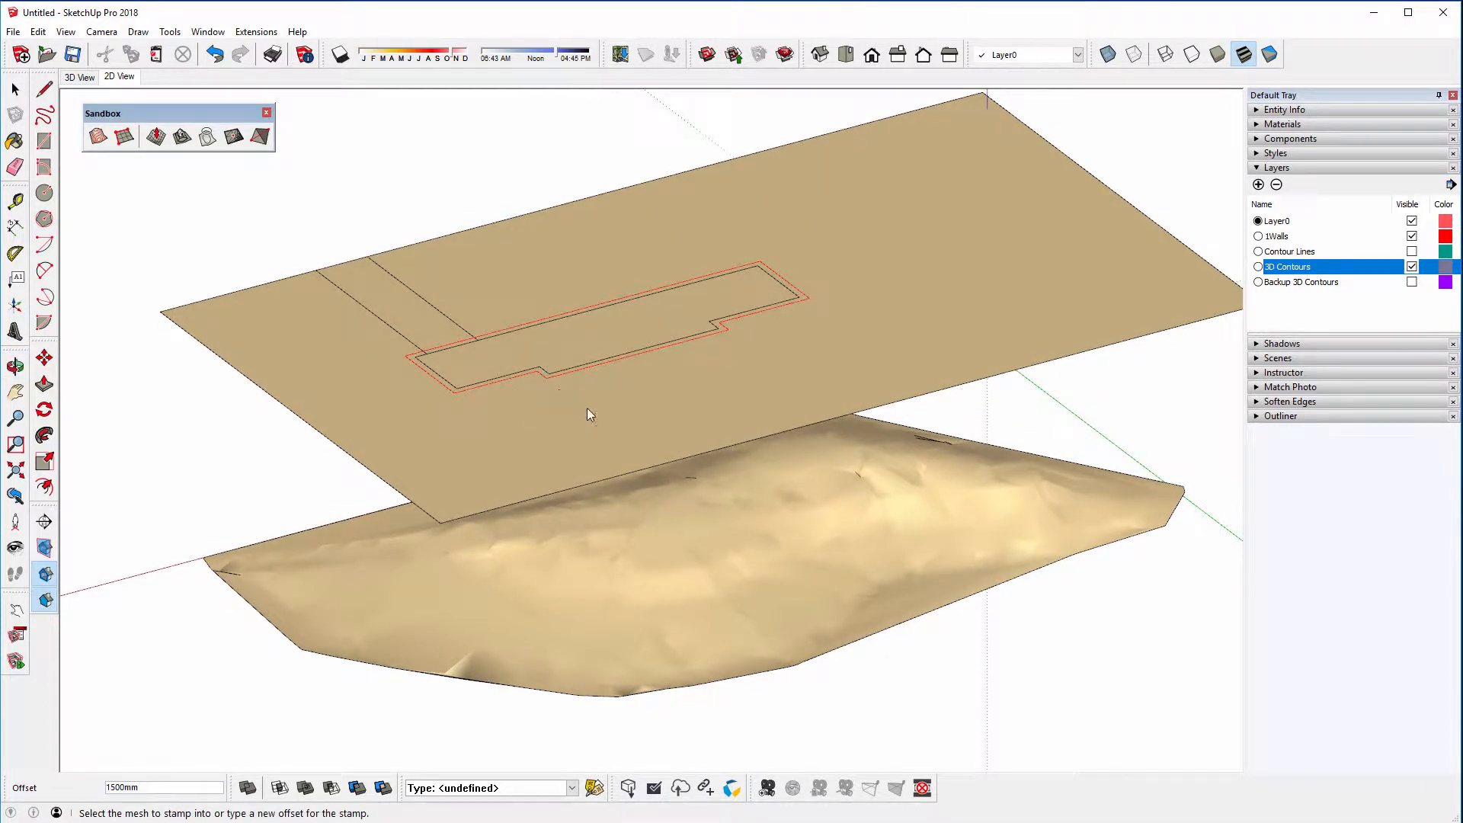
scroll(590, 414, "up", 1)
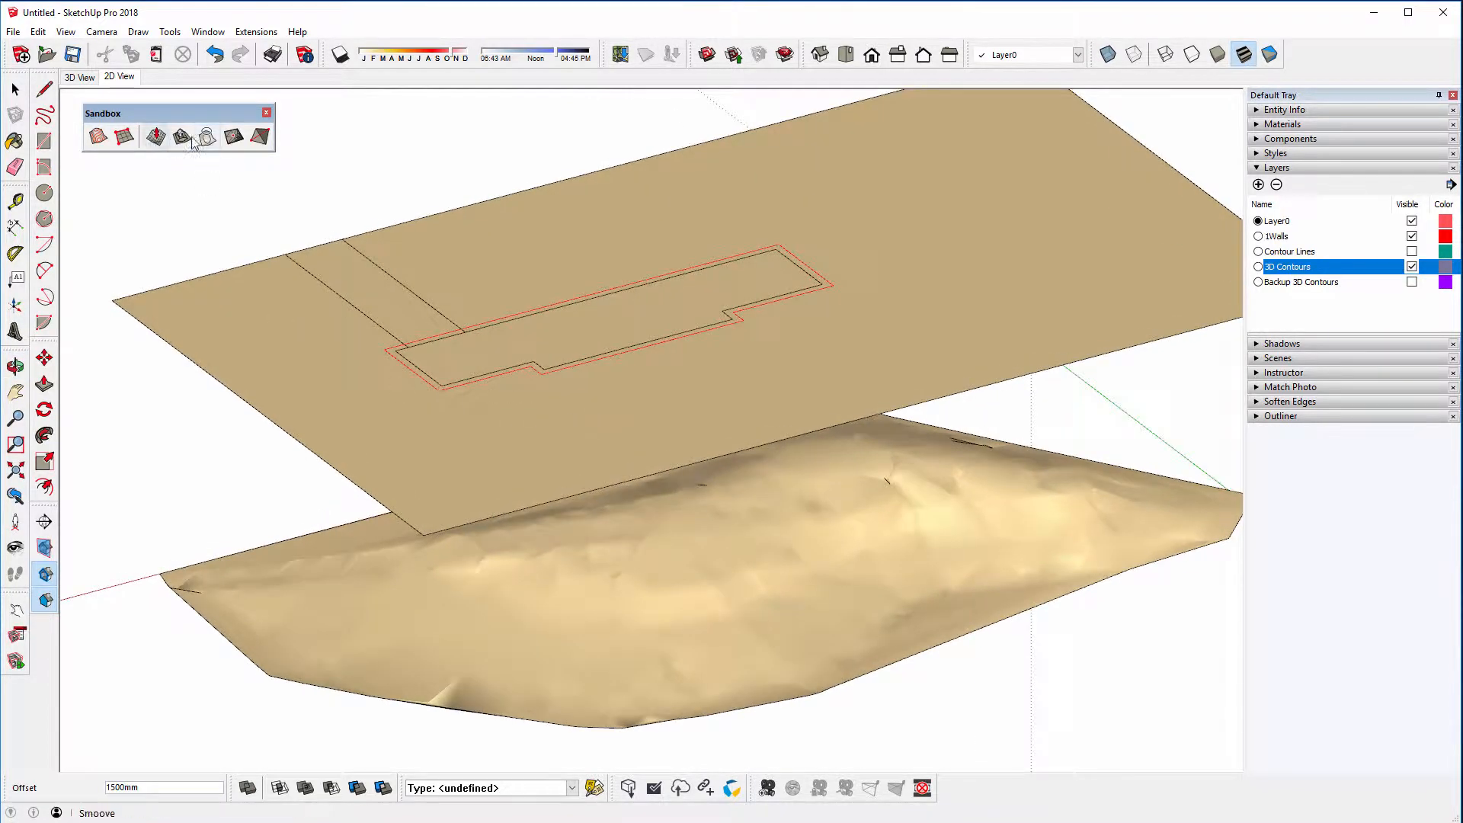
key("space")
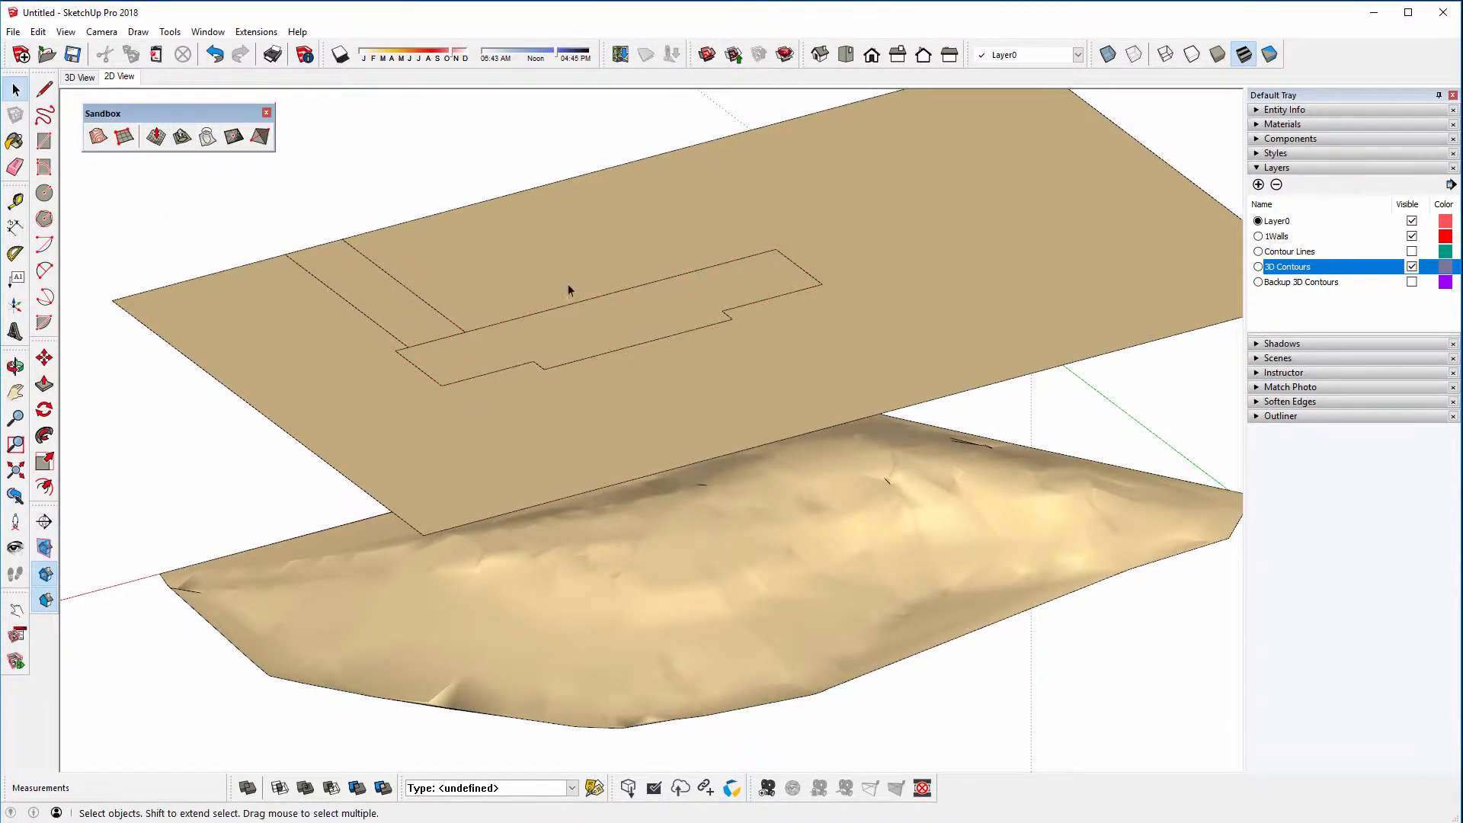
Stamp the building footprint face into the terrain group with a 1000 mm offset
left_click(590, 325)
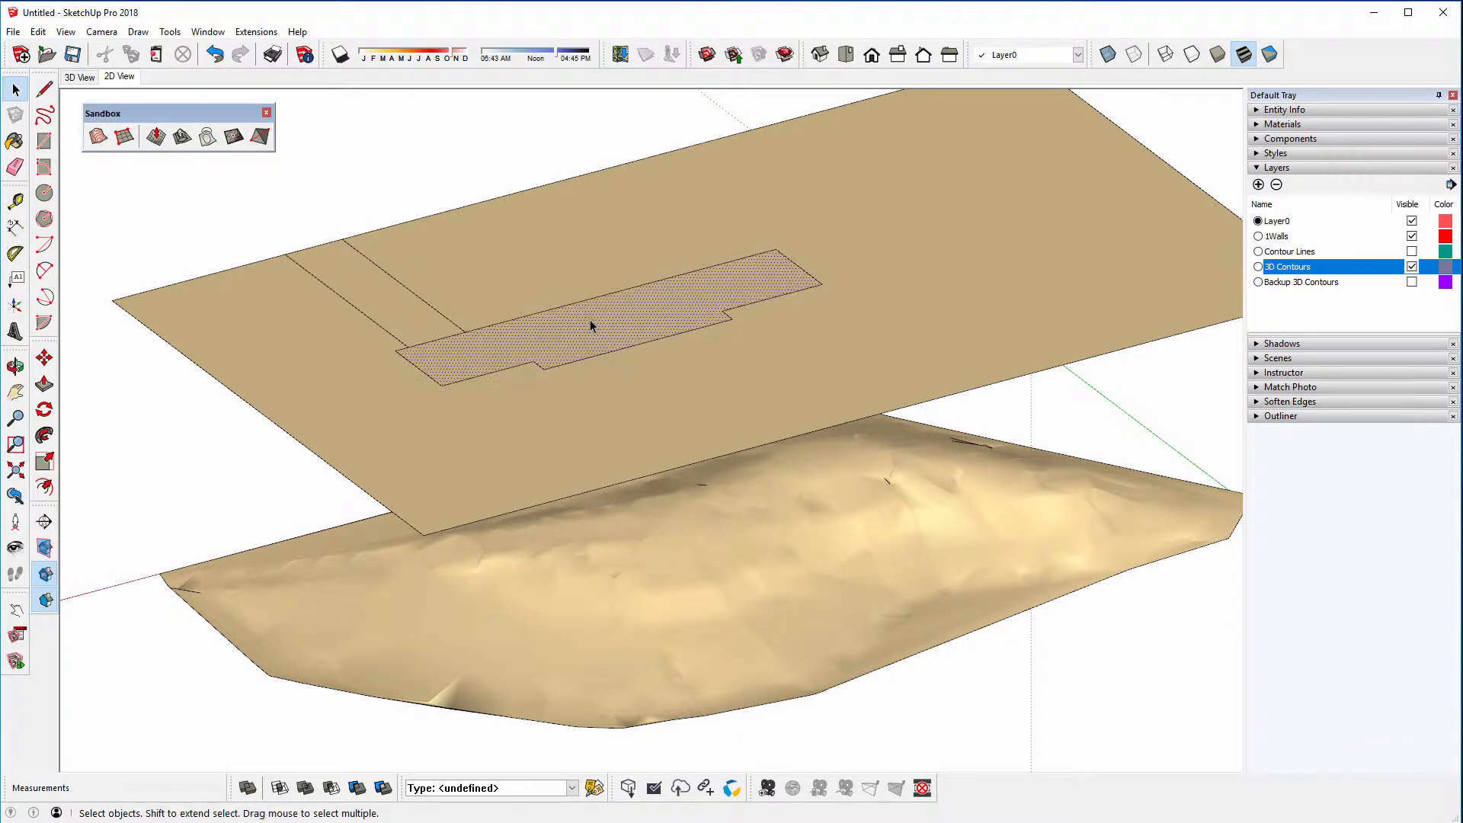
left_click(183, 139)
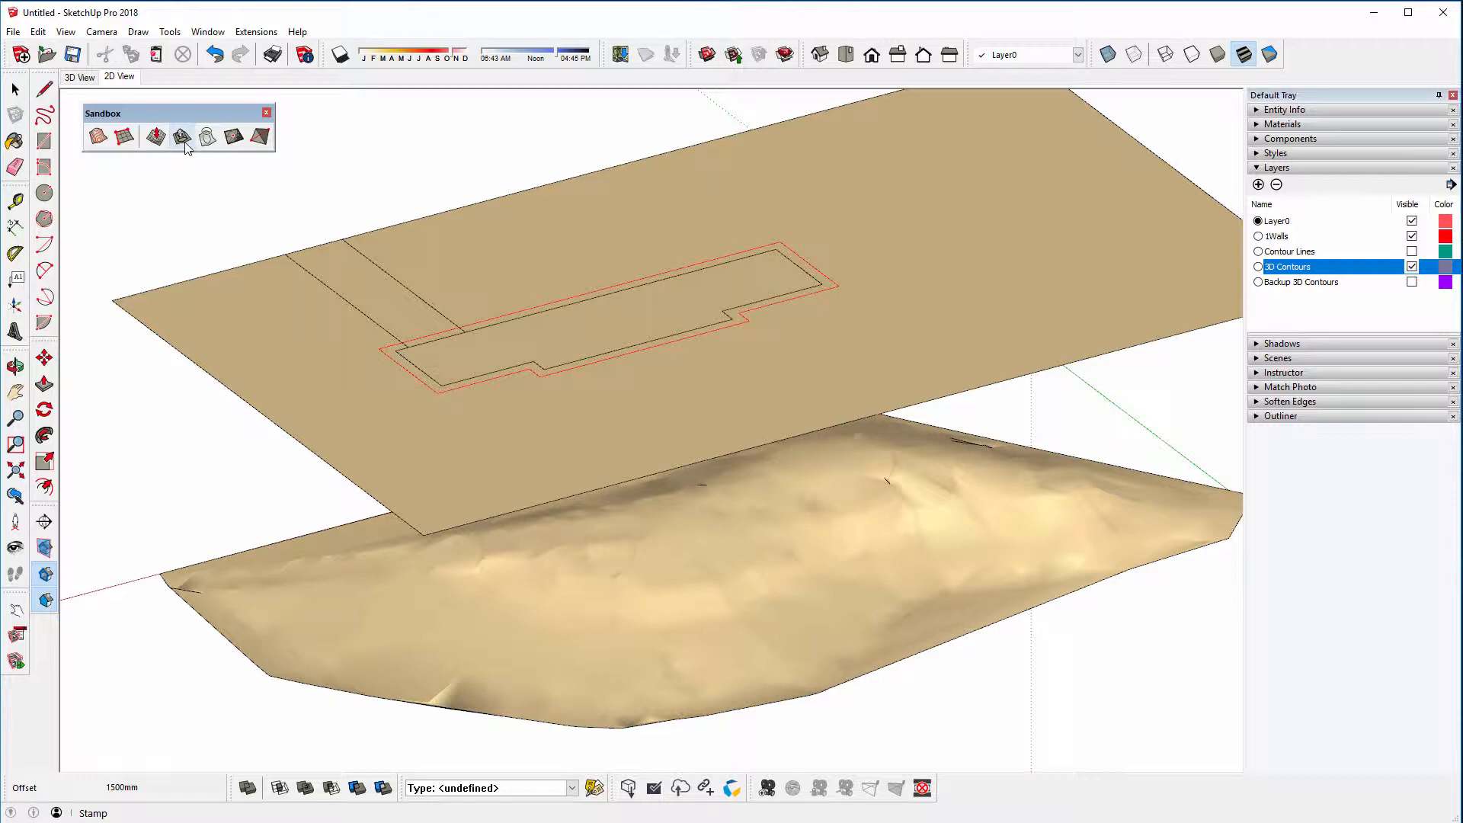
type("1000")
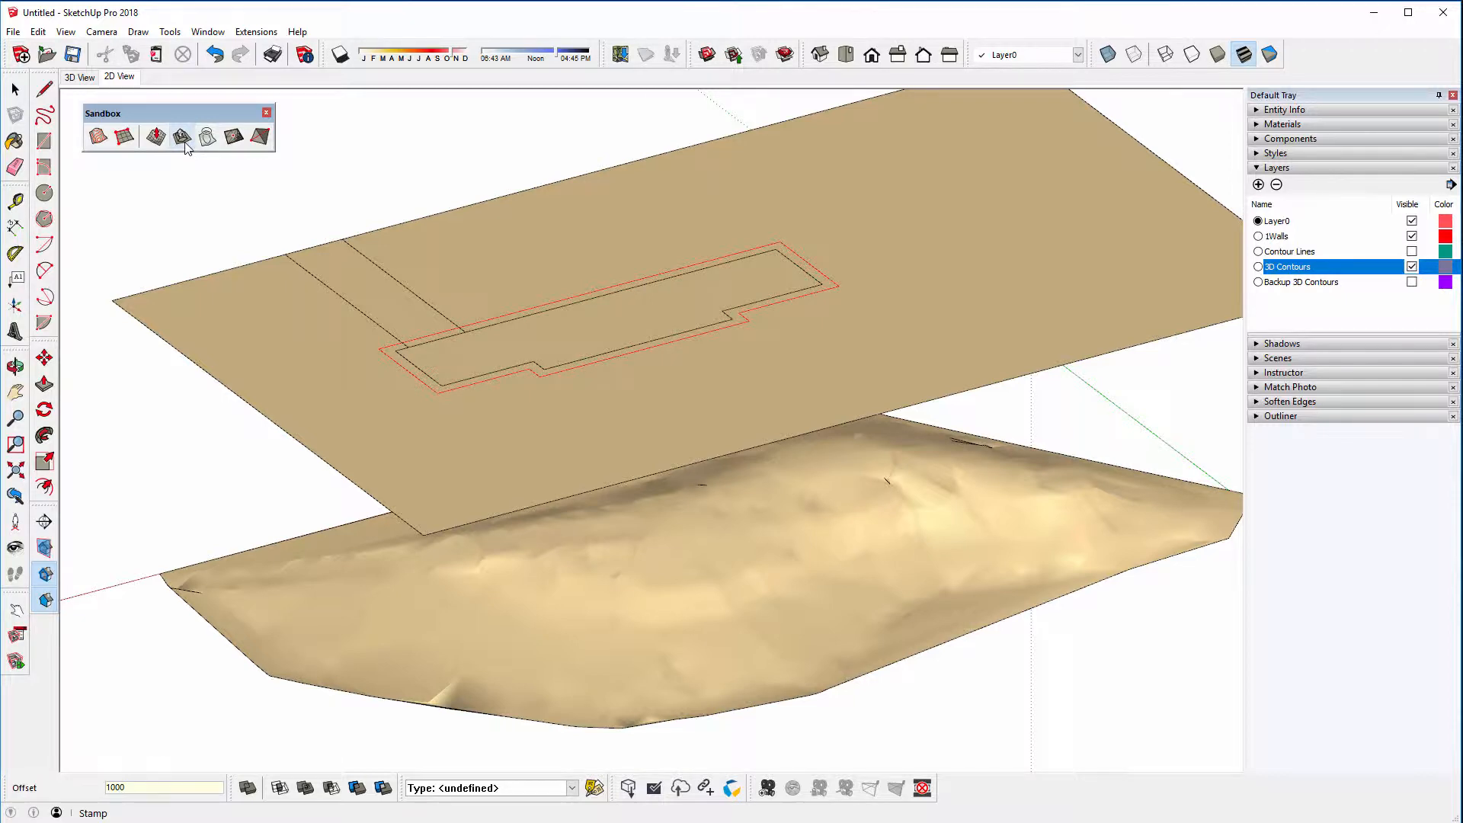
key("Return")
middle_click_drag(488, 285, 523, 450)
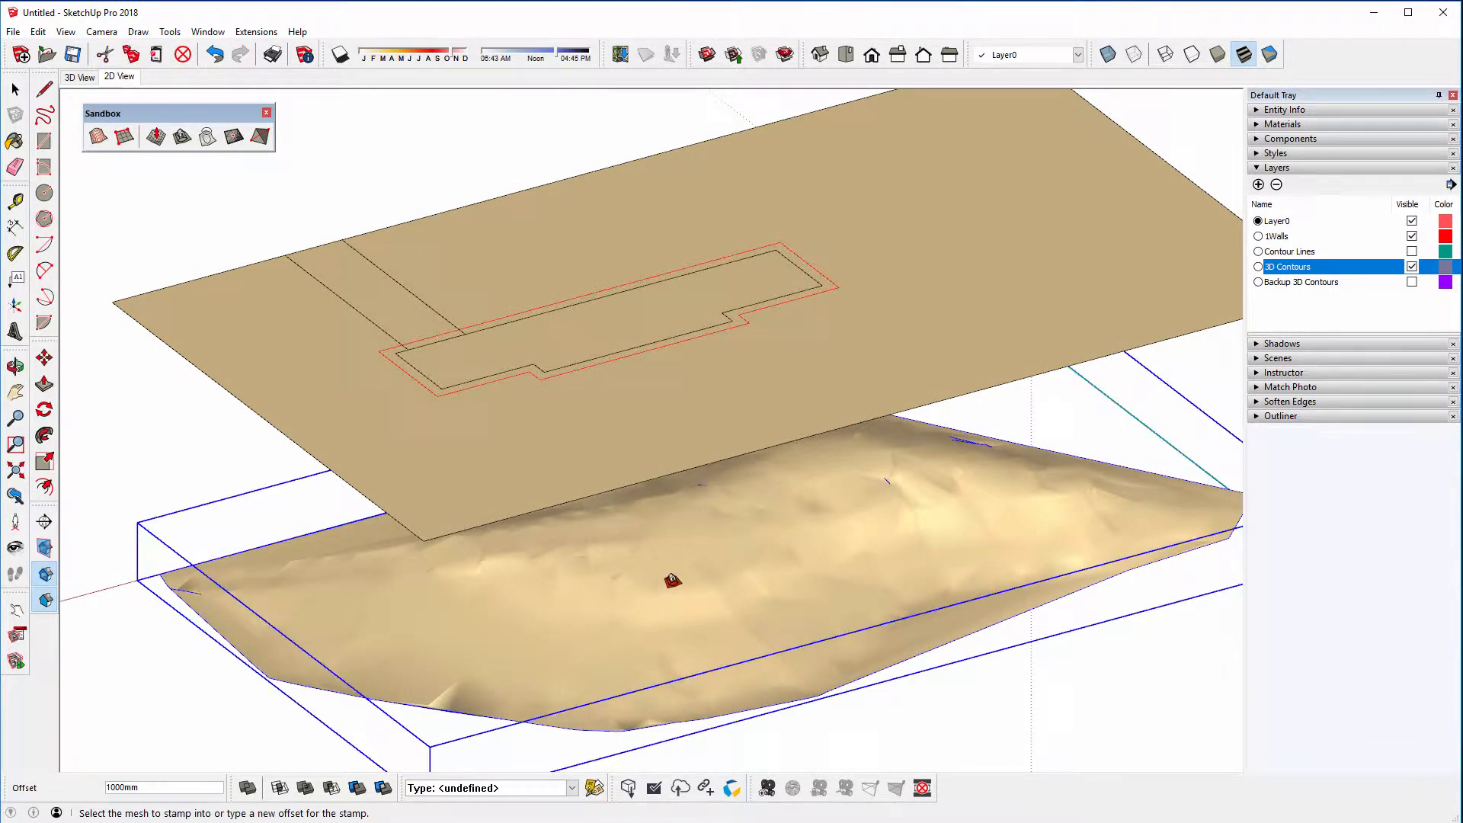
left_click(672, 581)
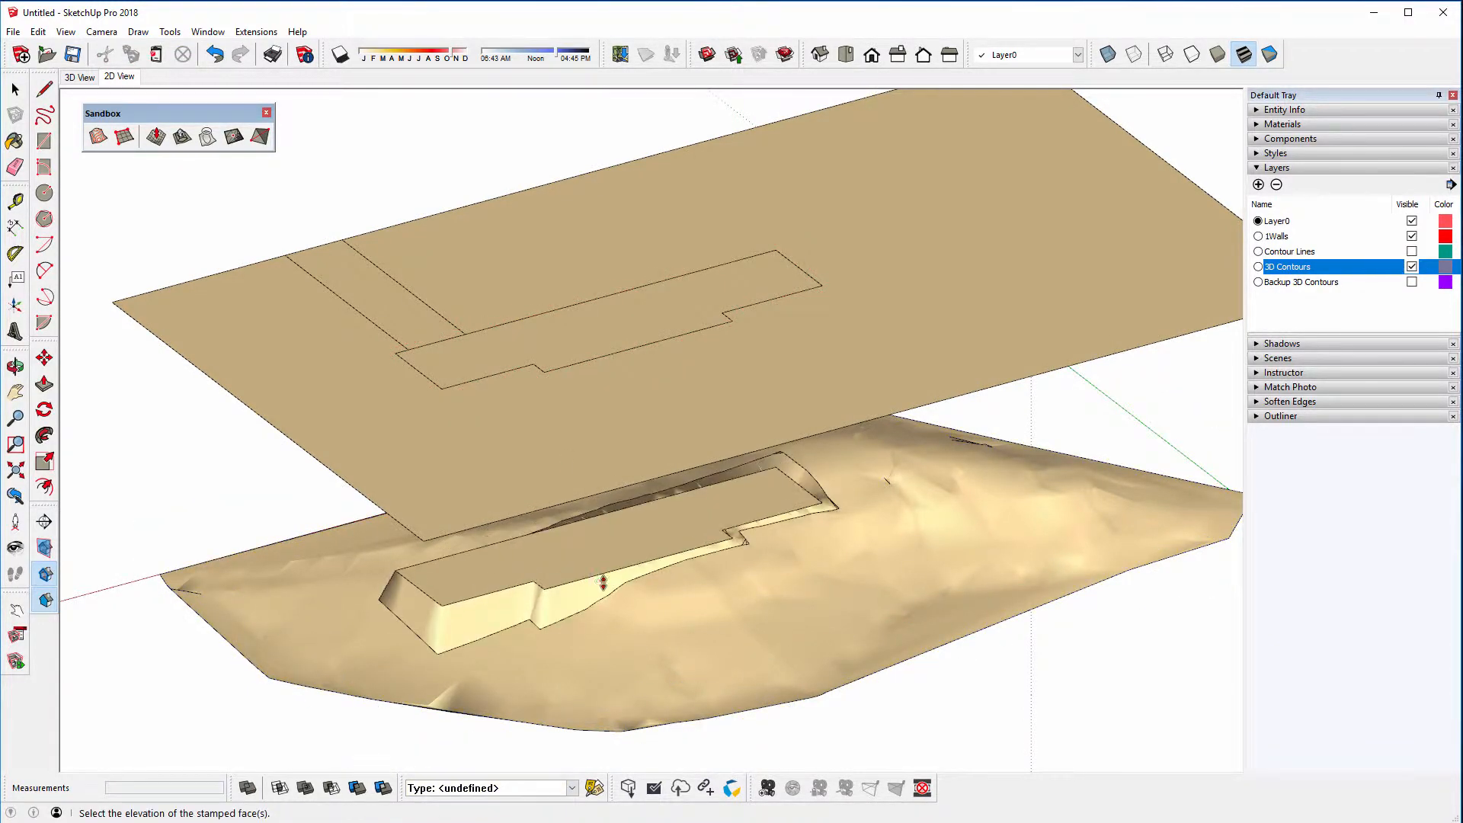
Fix the elevation of the stamped footprint platform on the terrain and leave the Stamp tool
scroll(574, 594, "up", 2)
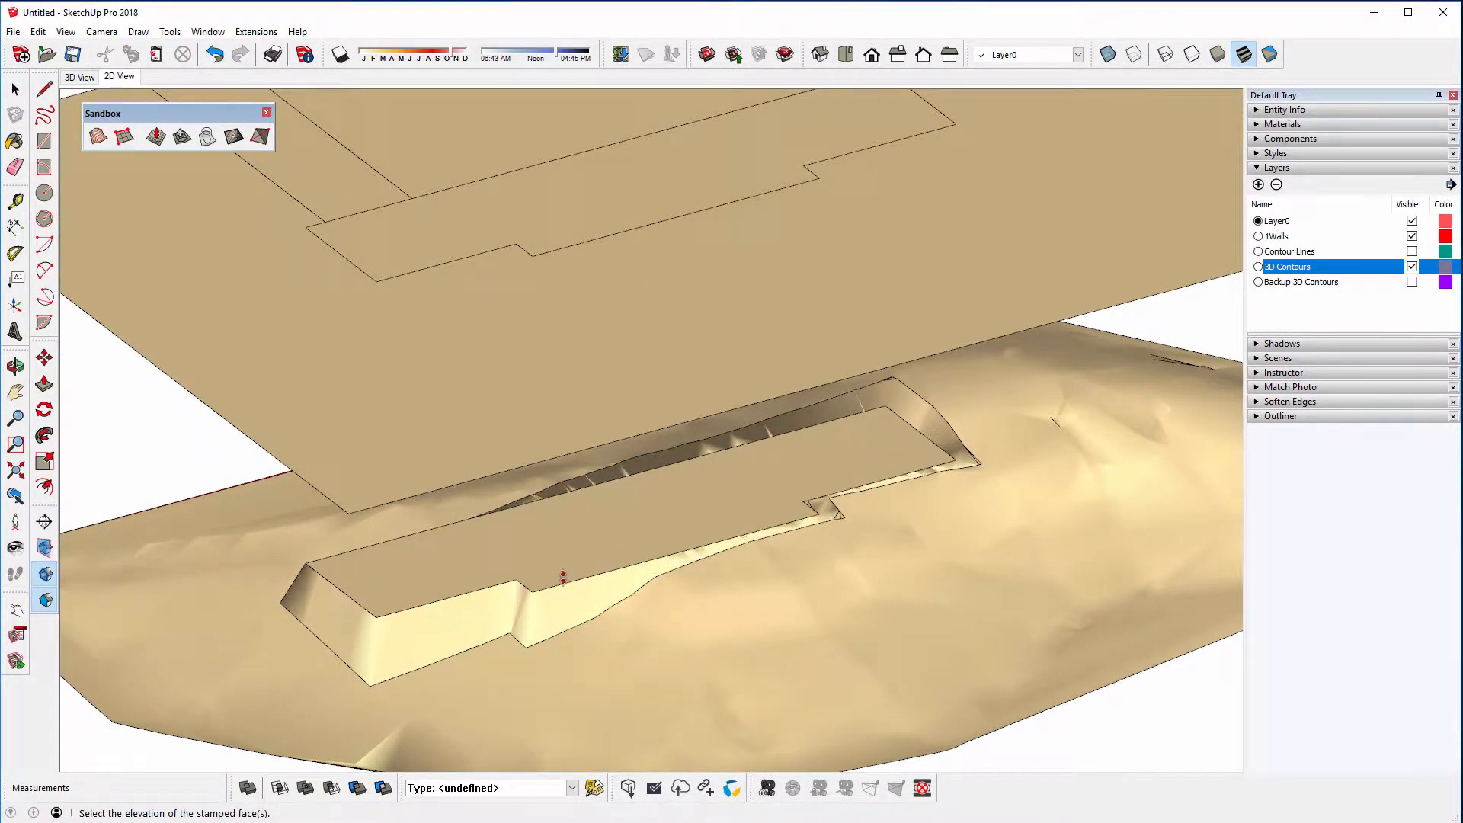
middle_click_drag(563, 576, 689, 536)
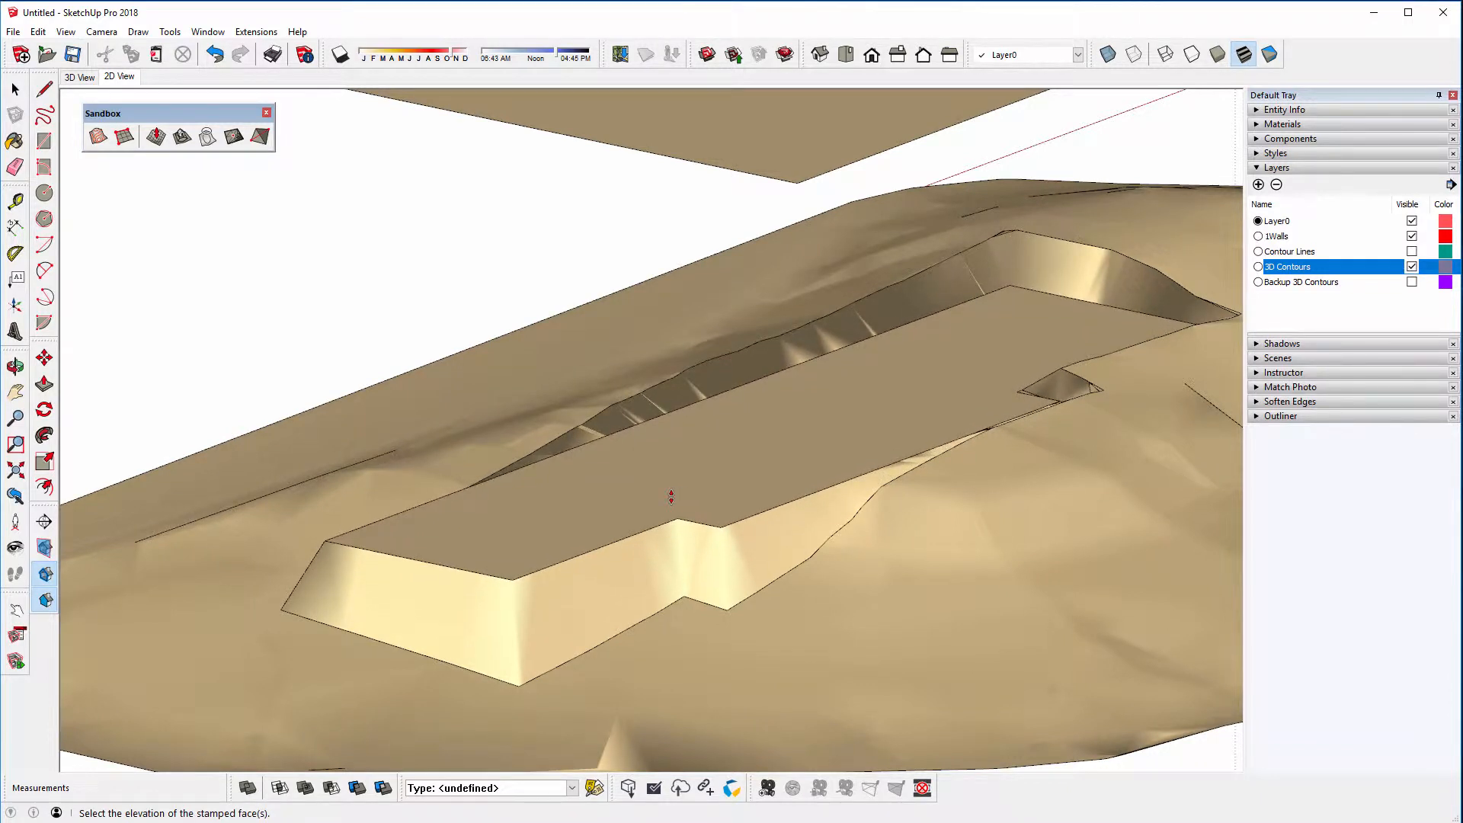
mouse_move(650, 496)
middle_mouse_down()
mouse_move(757, 467)
mouse_move(650, 500)
middle_mouse_up()
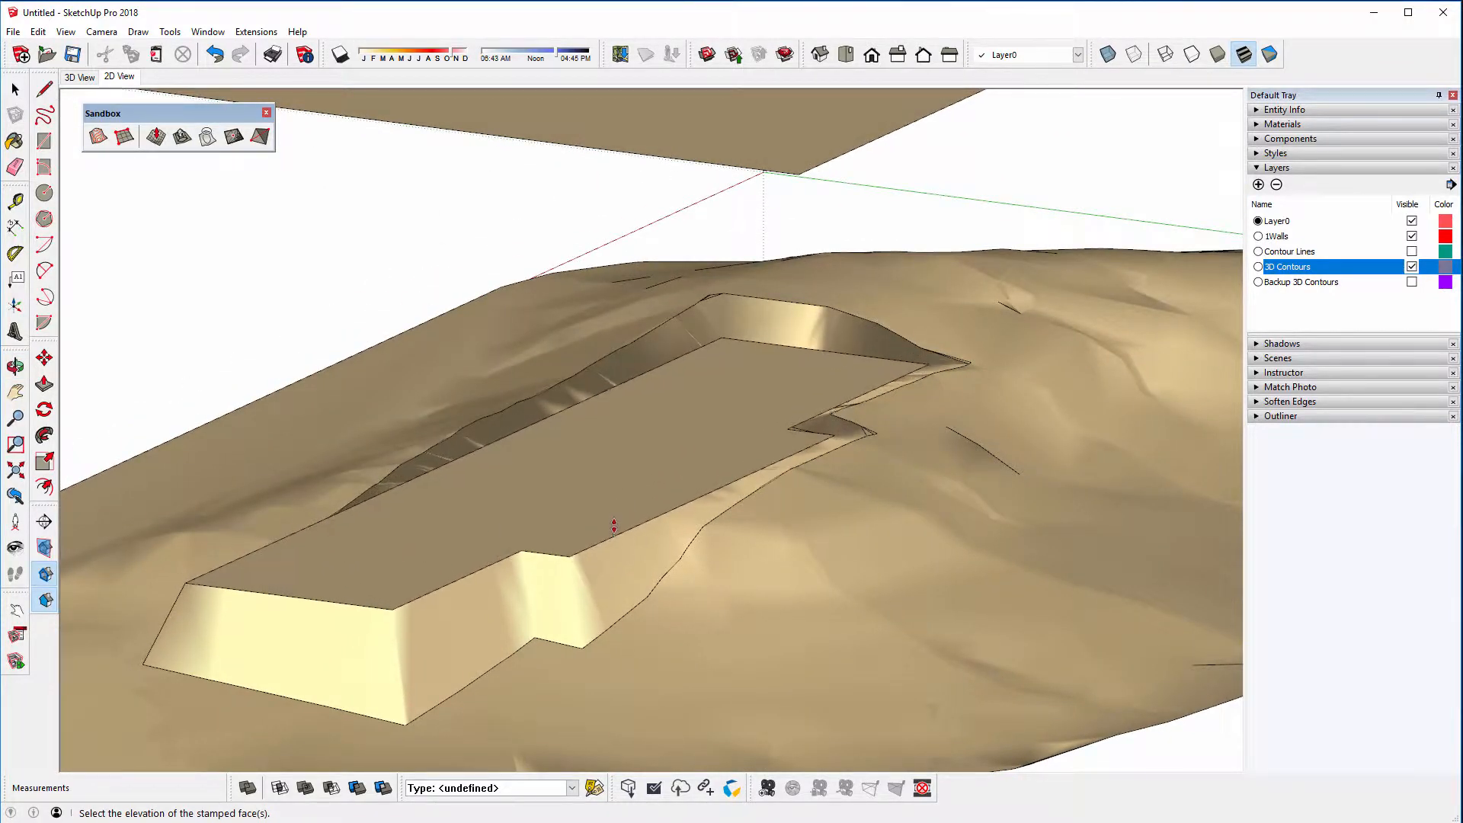
middle_click_drag(614, 522, 794, 419)
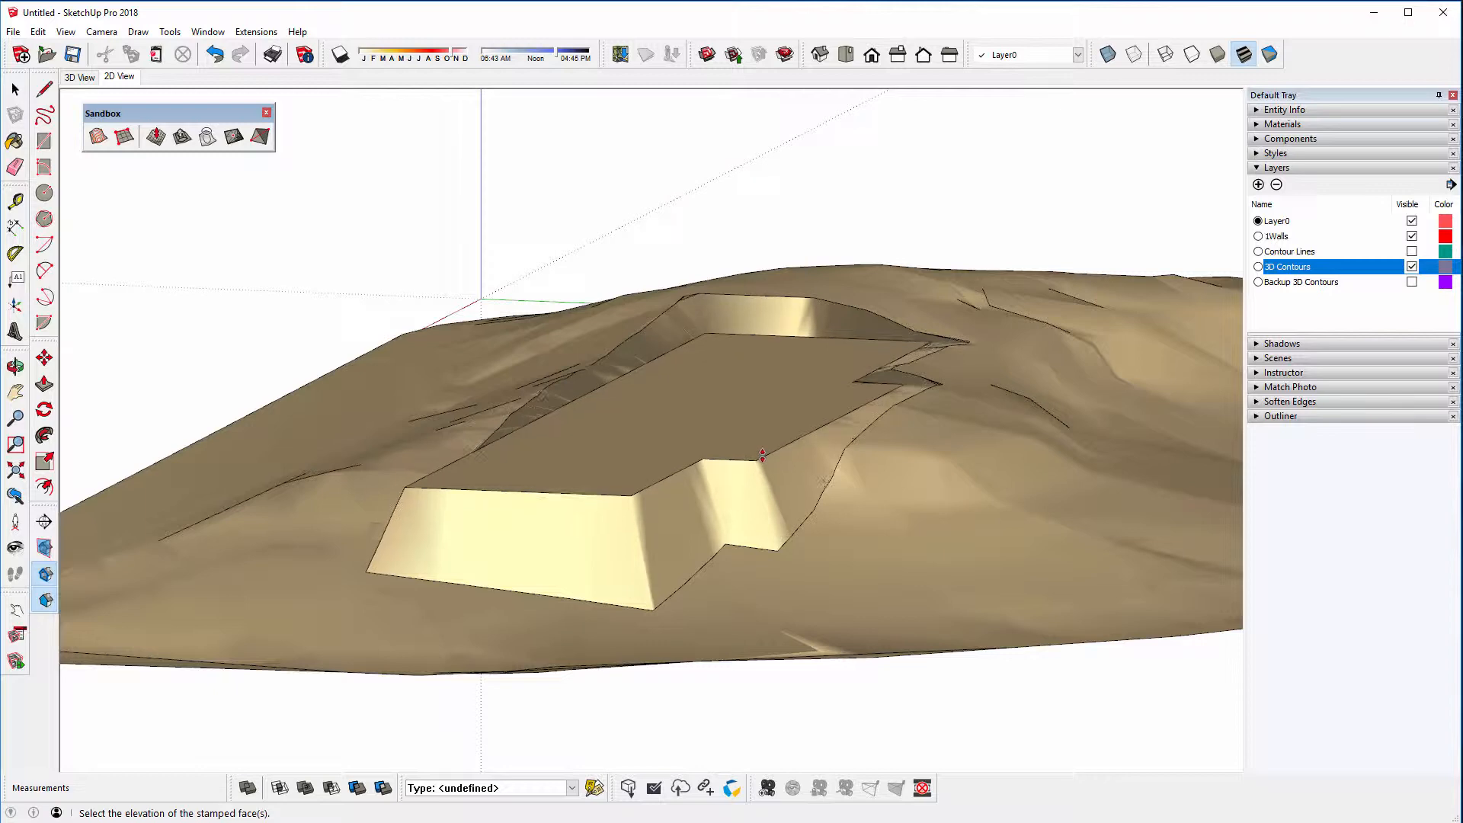
left_click(762, 455)
middle_click_drag(747, 467, 408, 566)
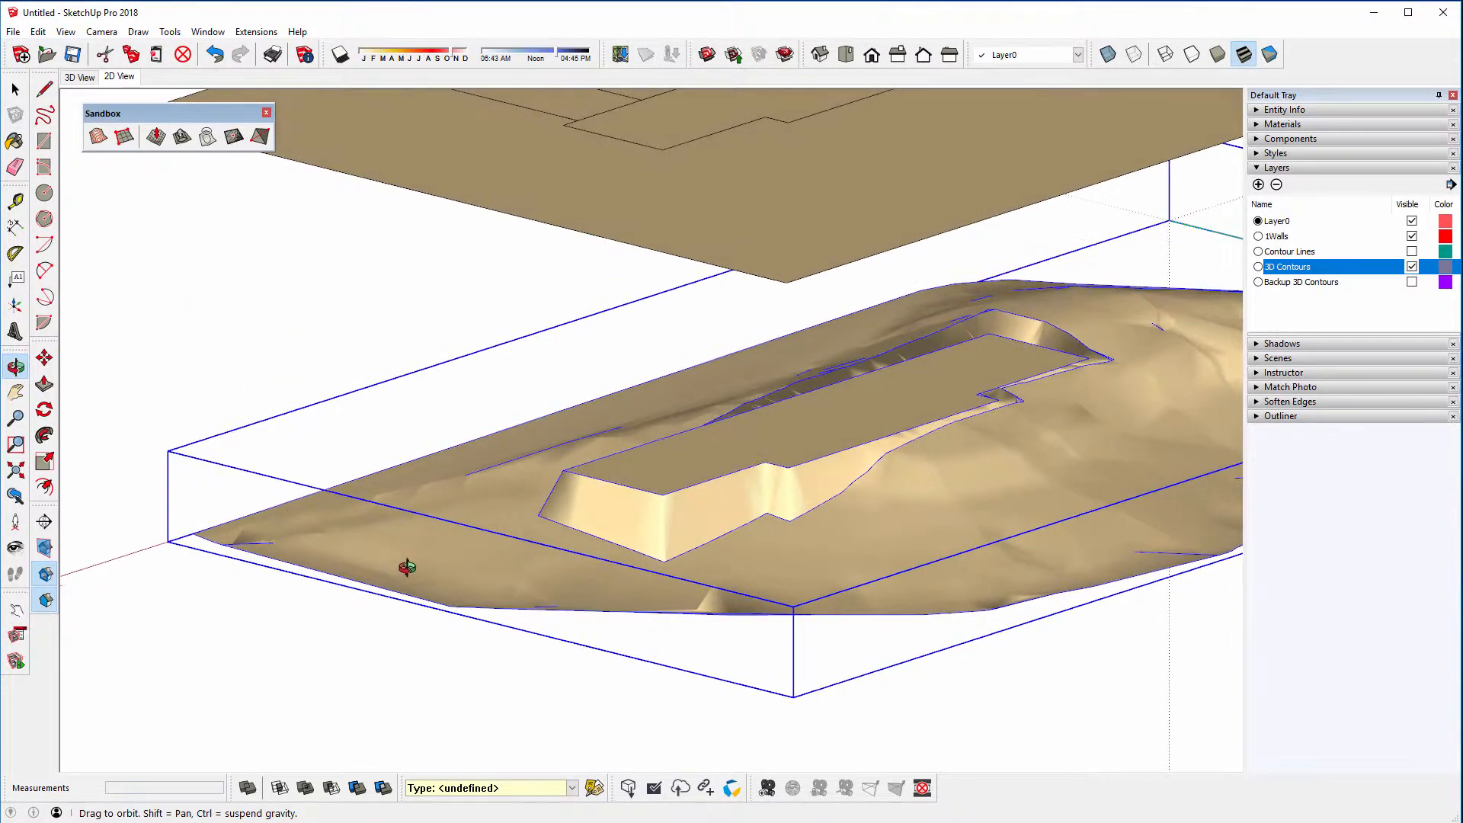
left_click(450, 493)
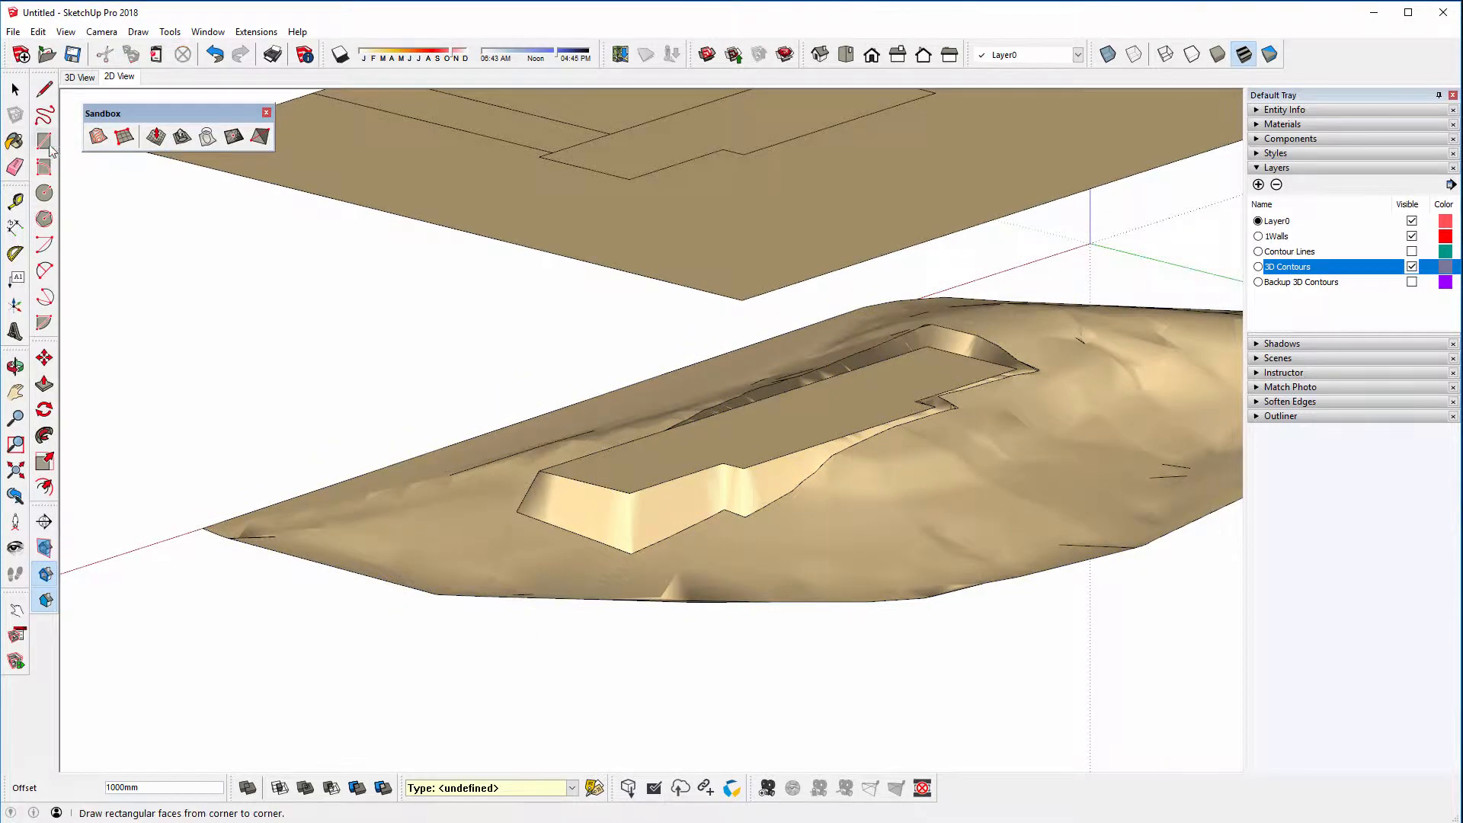
key("space")
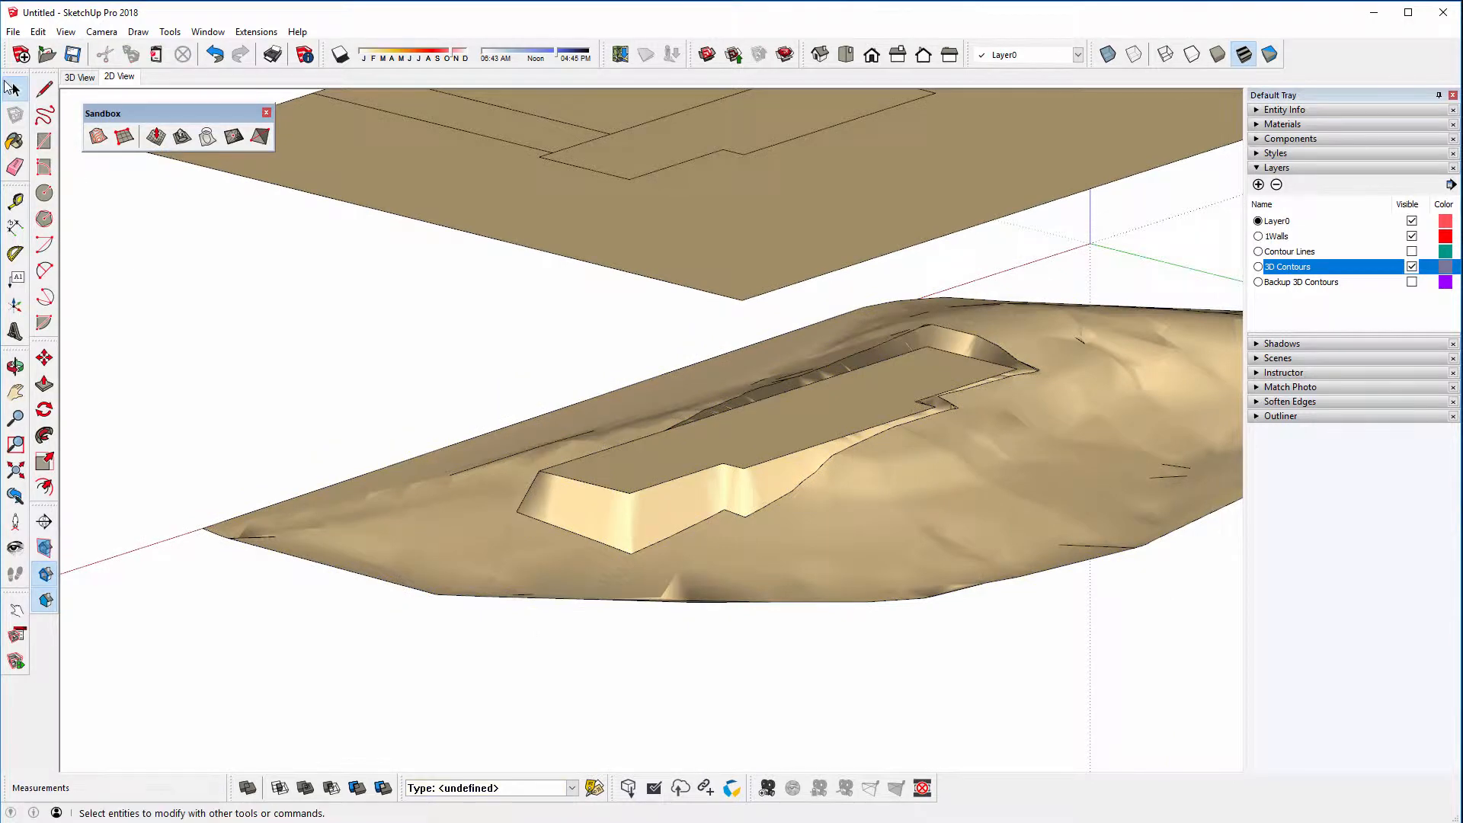
Look over the stamped terrain and undo the footprint stamp
scroll(242, 414, "down", 2)
middle_click_drag(241, 413, 518, 534)
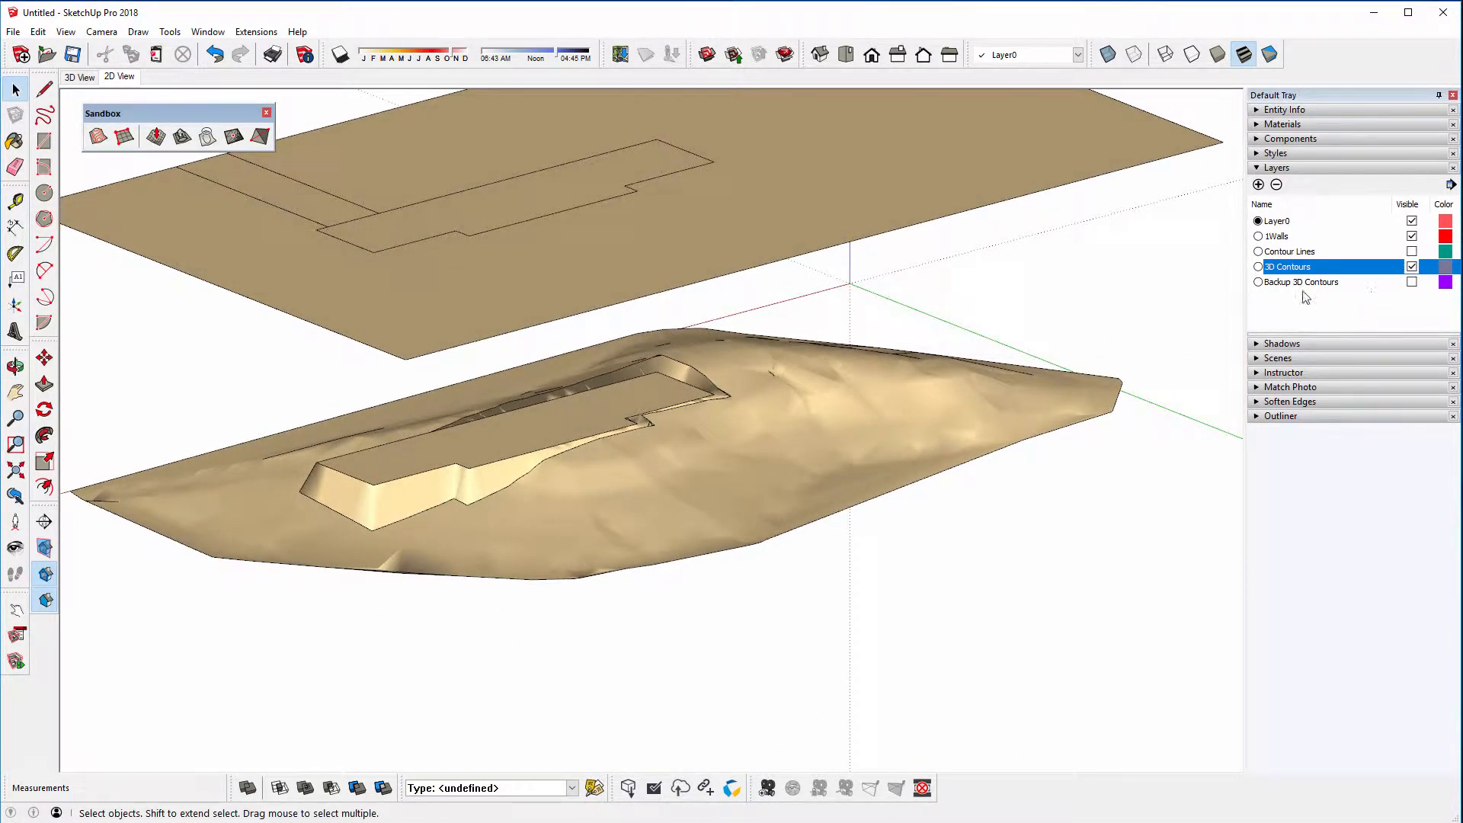
middle_click_drag(548, 468, 507, 448)
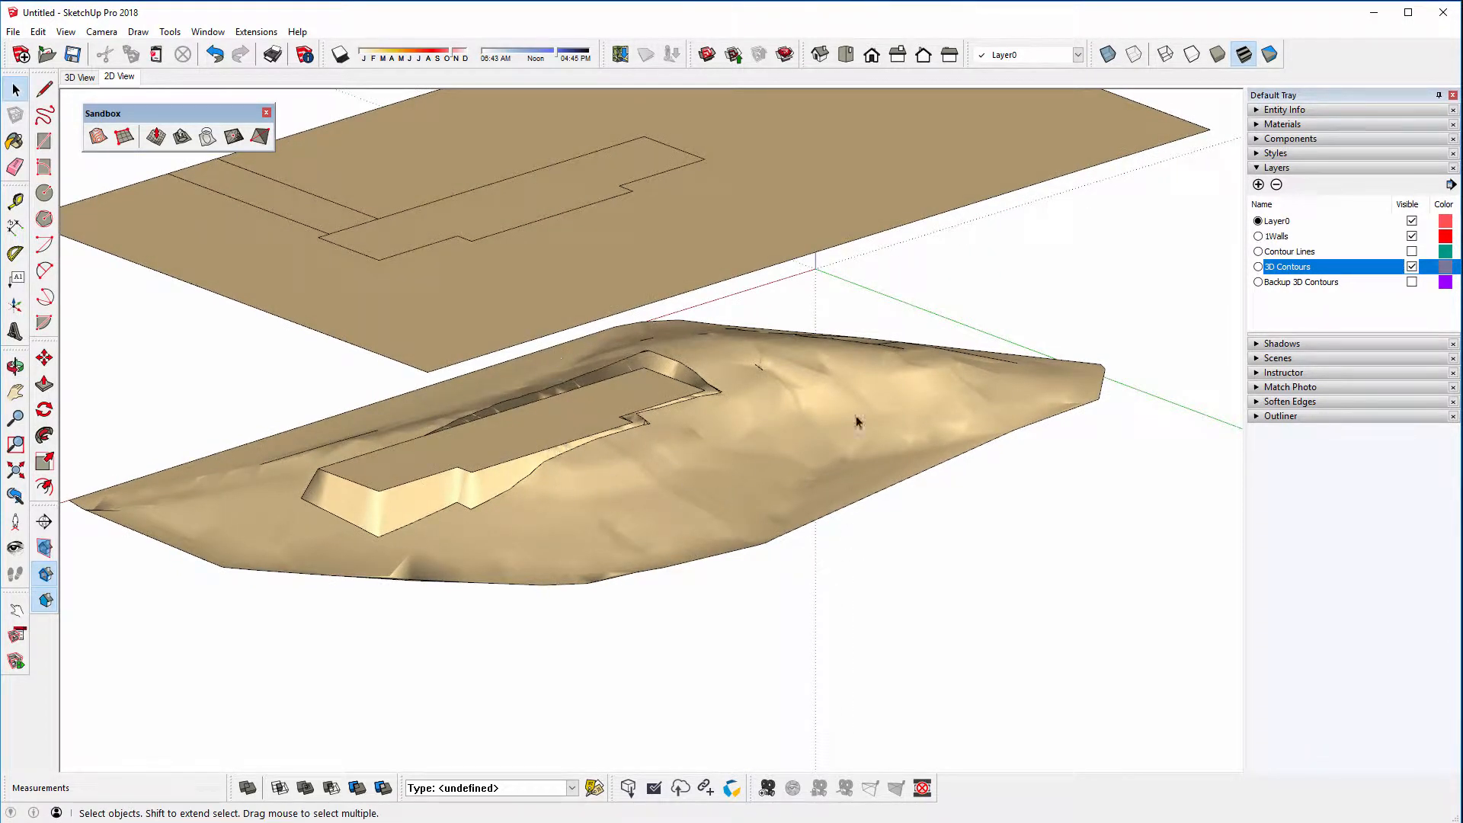
middle_click_drag(598, 458, 561, 483, "shift")
scroll(584, 490, "up", 2)
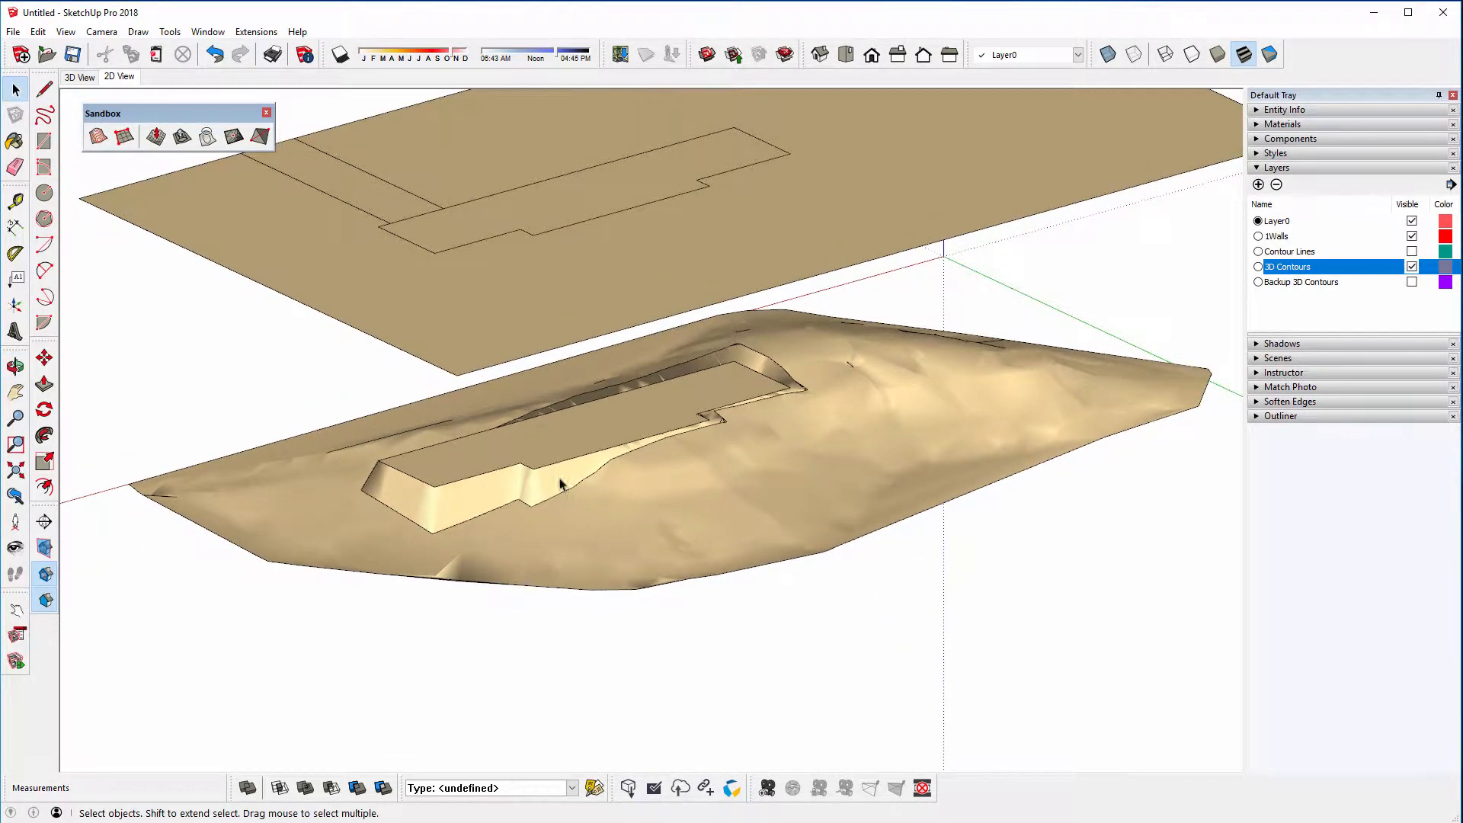
left_click(218, 54)
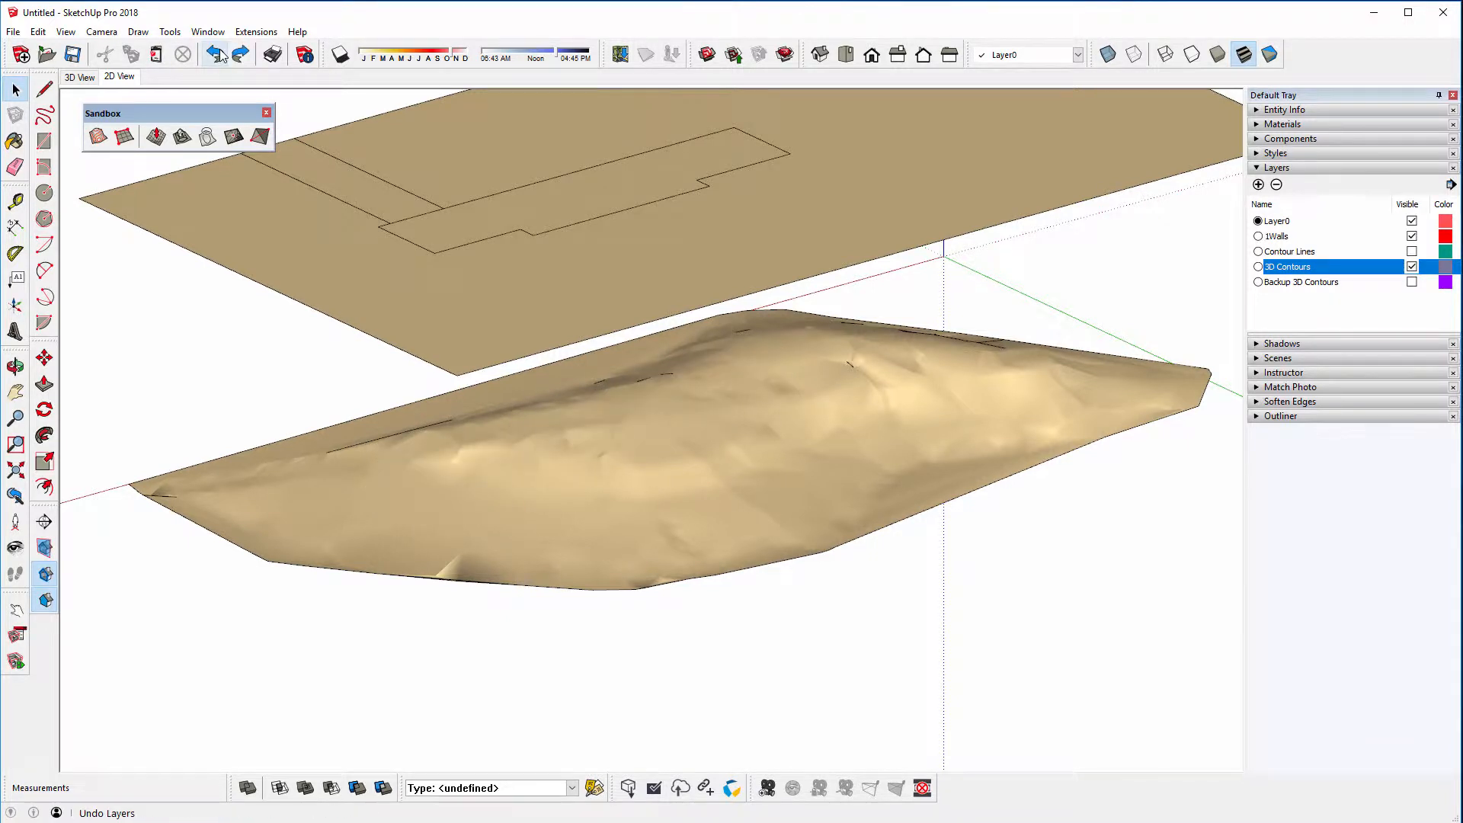
Move the long edge of the footprint's shallow projection about 5367 mm outward on the raised plane
left_click(559, 233)
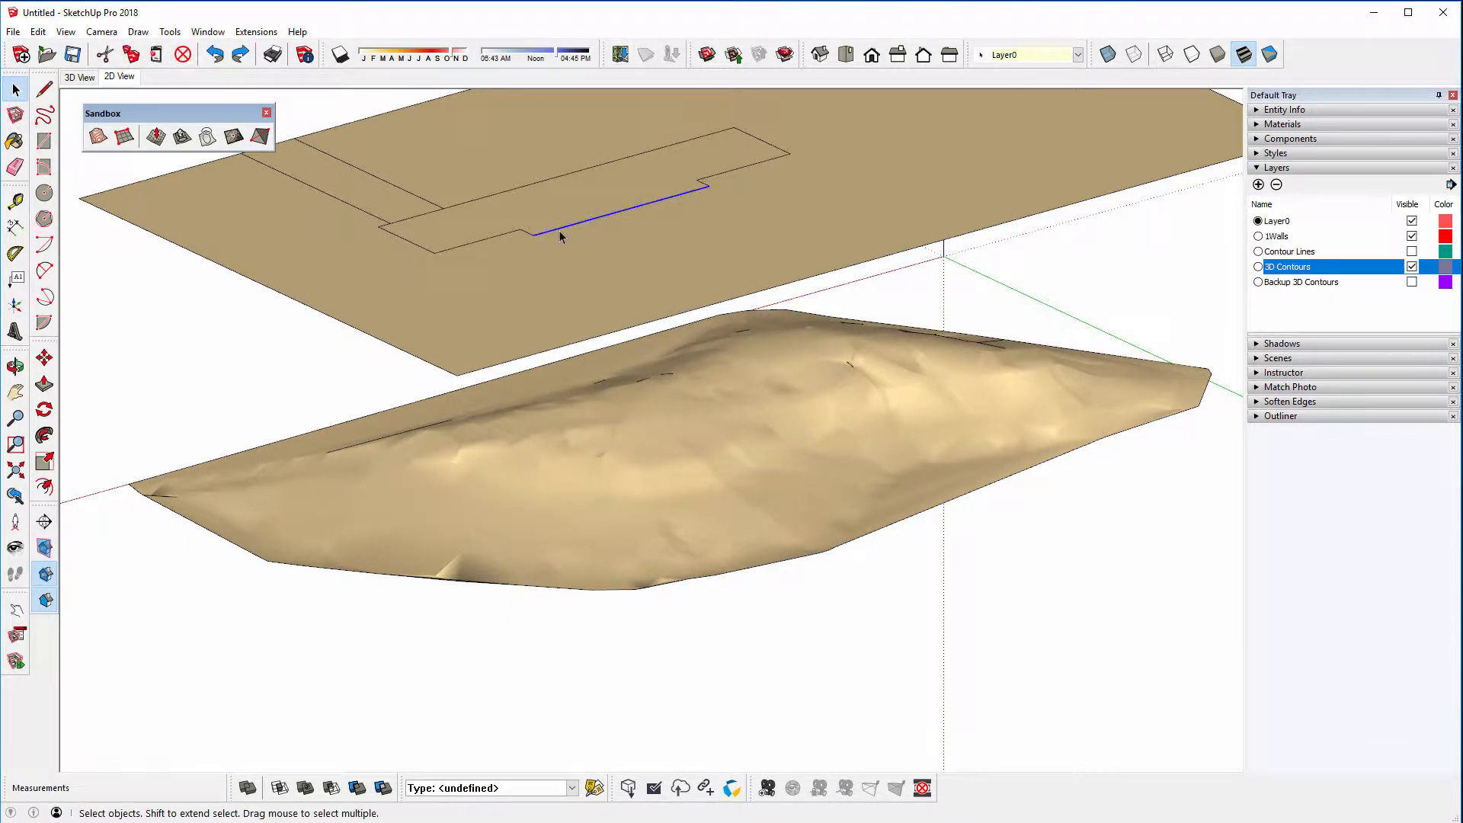
key("m")
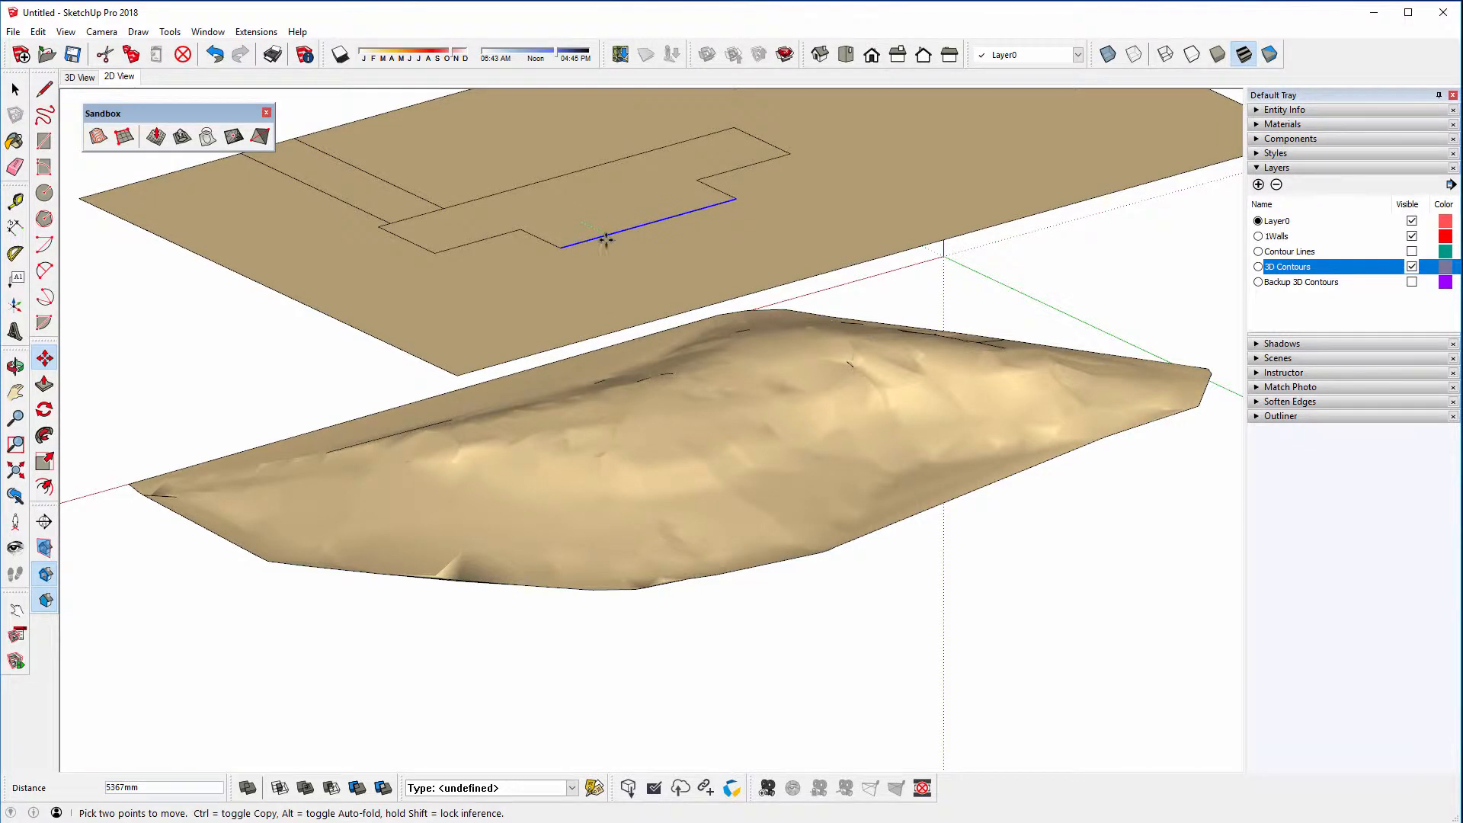
left_click(606, 240)
key("space")
Stamp the reshaped footprint into the terrain with a 1000 mm offset and fix the platform's elevation
left_click(579, 194)
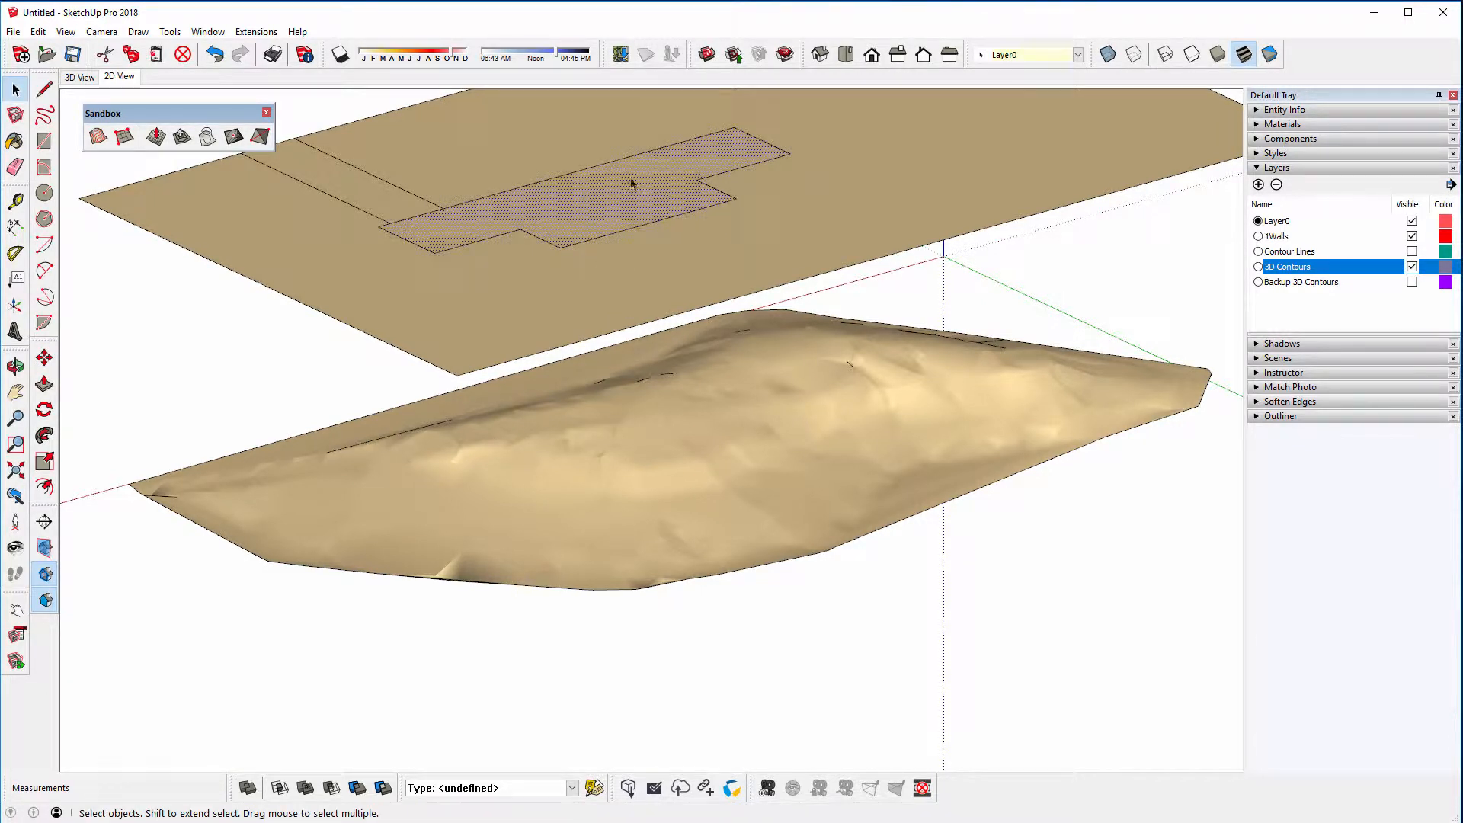
left_click(182, 137)
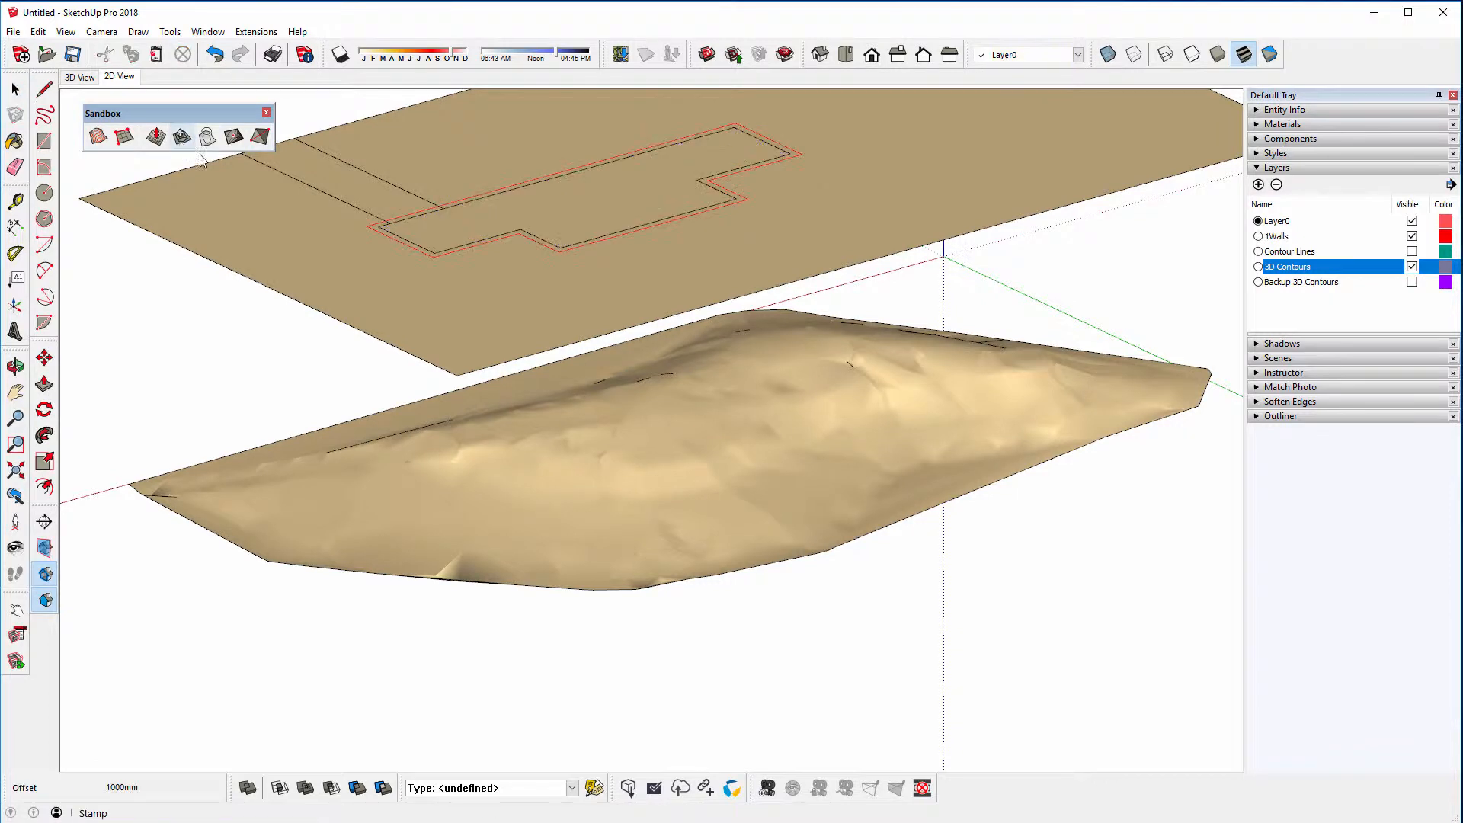
left_click(625, 428)
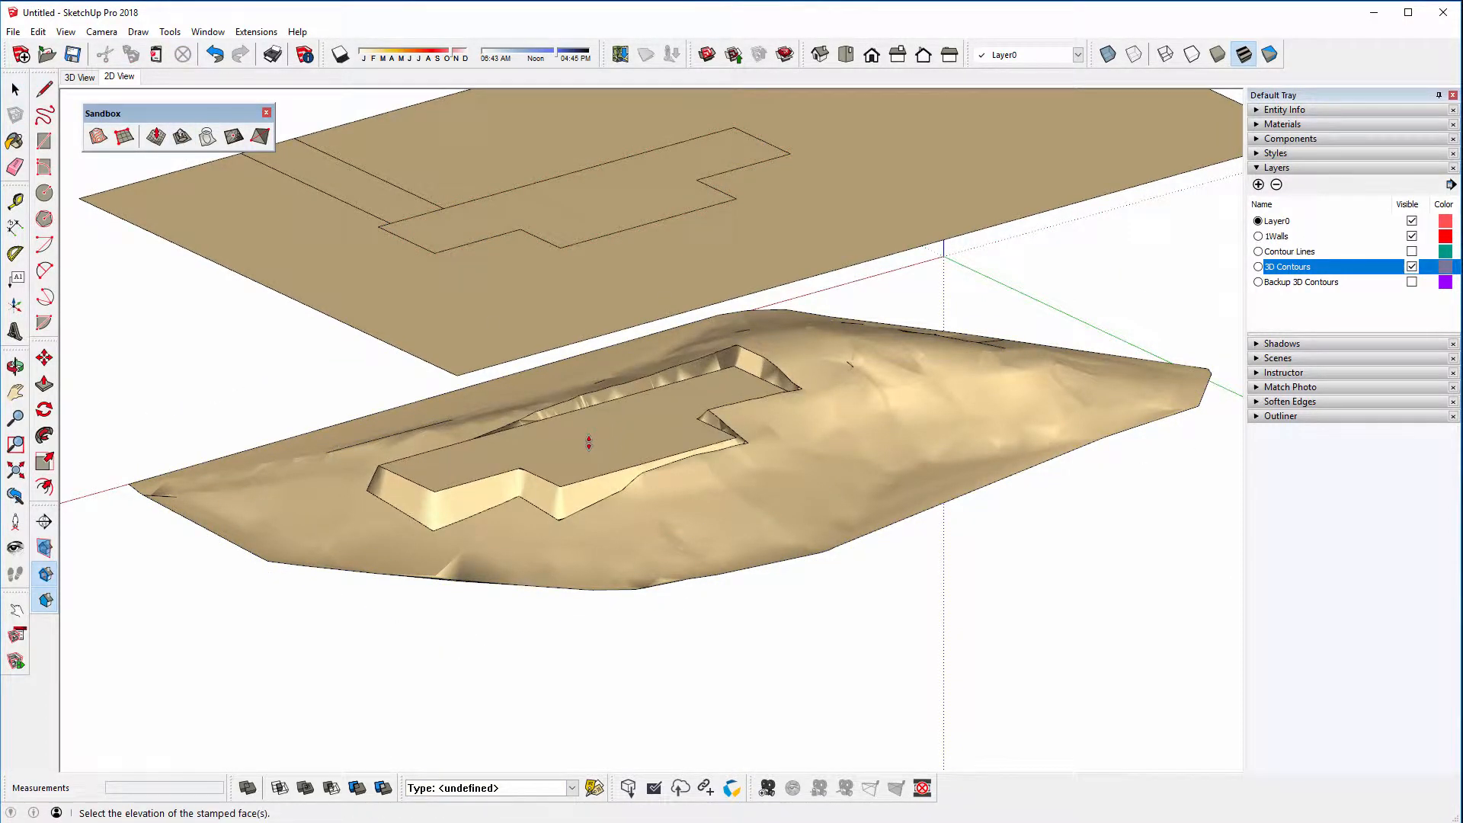
left_click(588, 443)
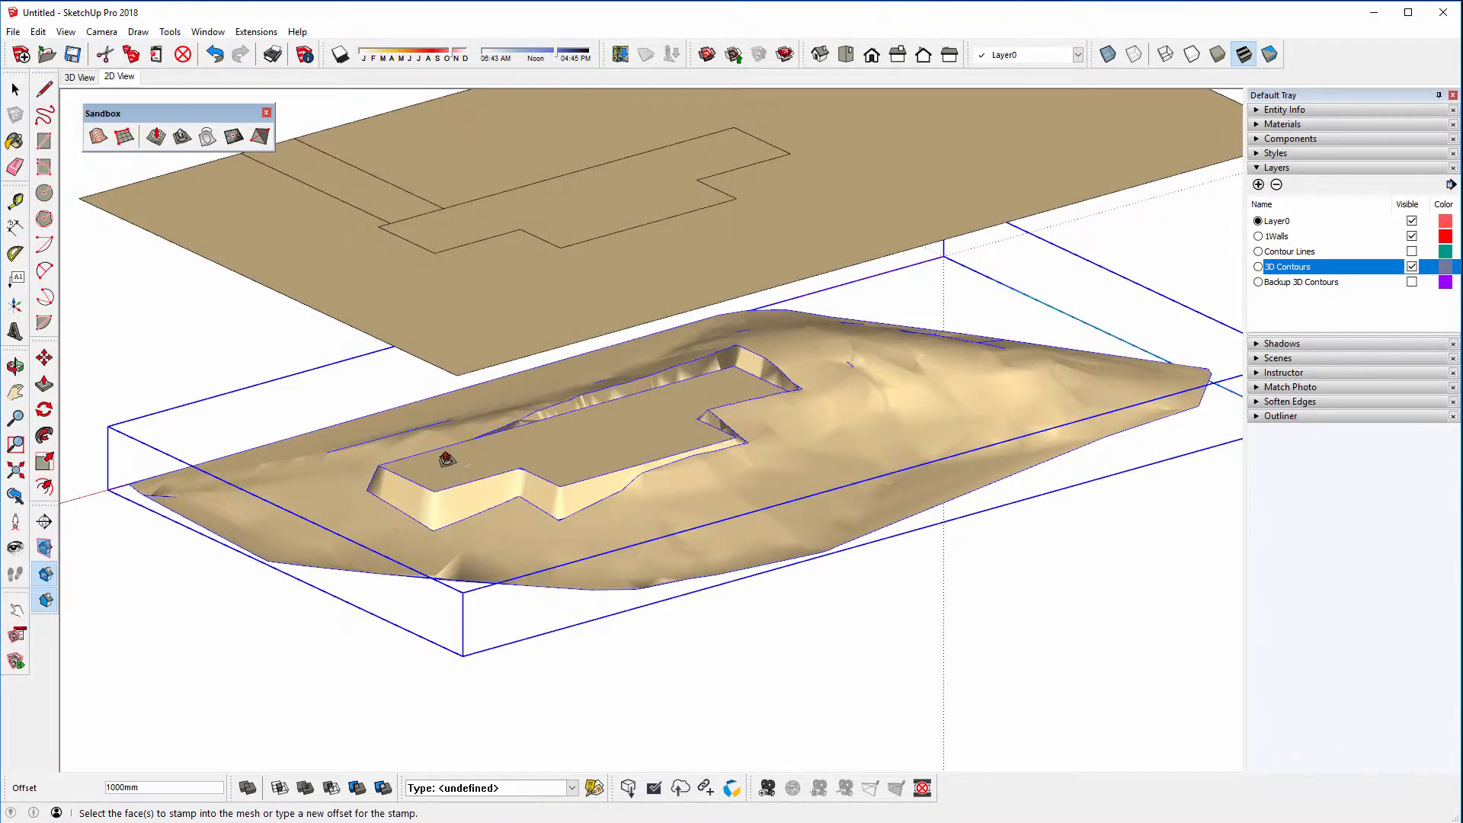
left_click(16, 90)
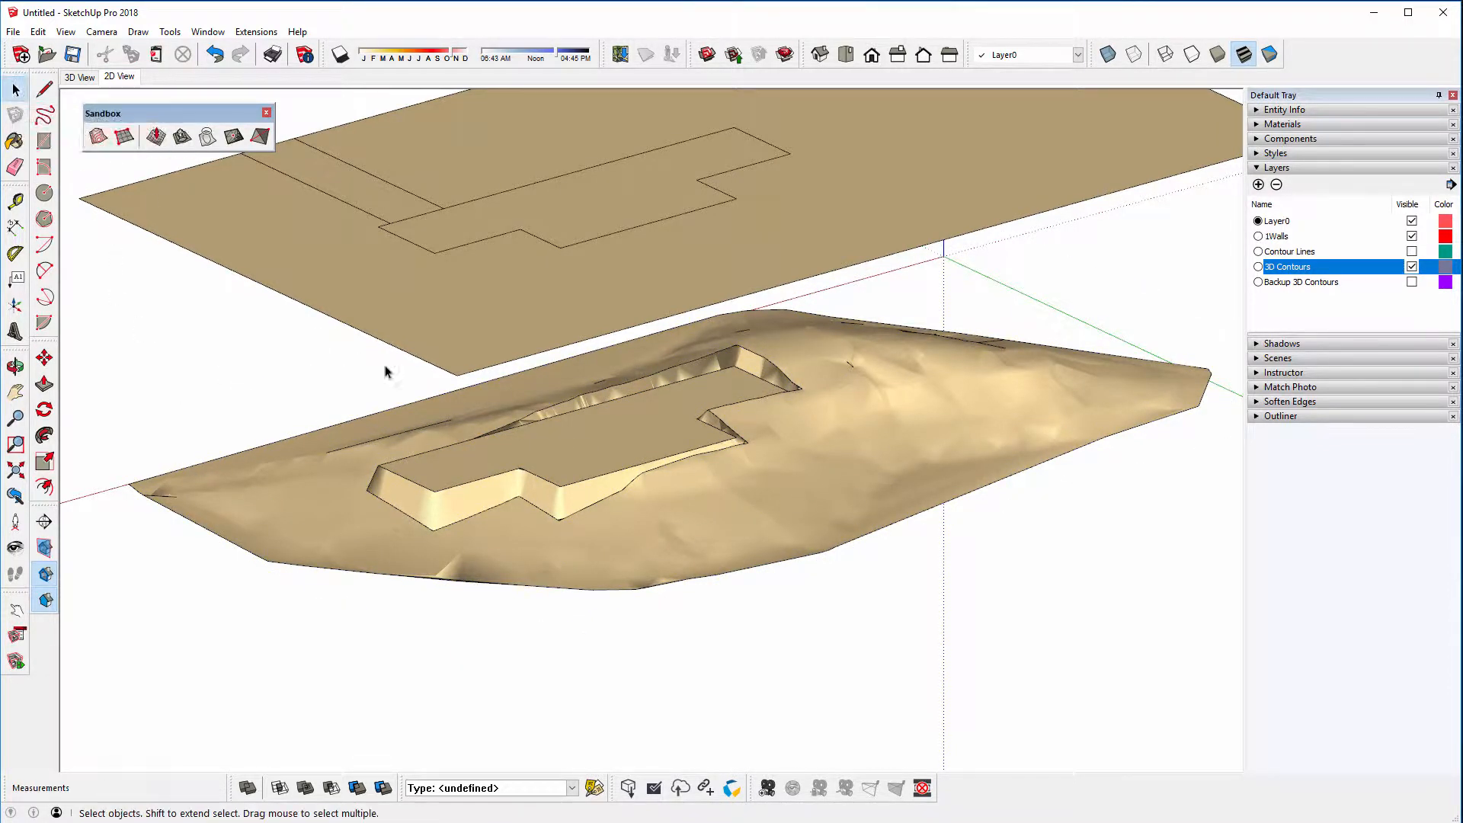
Drape the strip that runs from the footprint to the plane's edge onto the terrain group
left_click(569, 207)
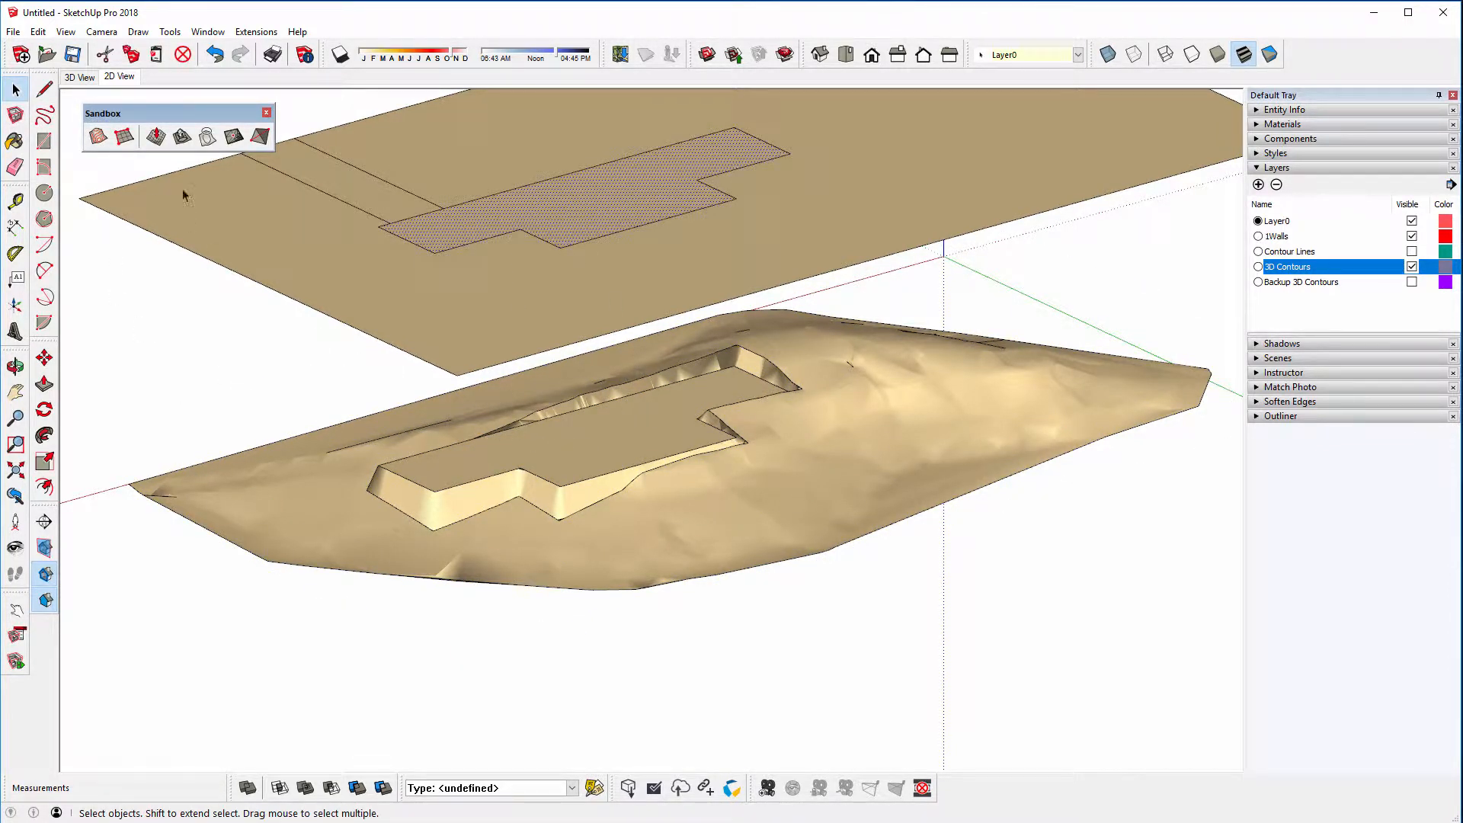
left_click(586, 463)
middle_click_drag(588, 459, 973, 425)
left_click(973, 425)
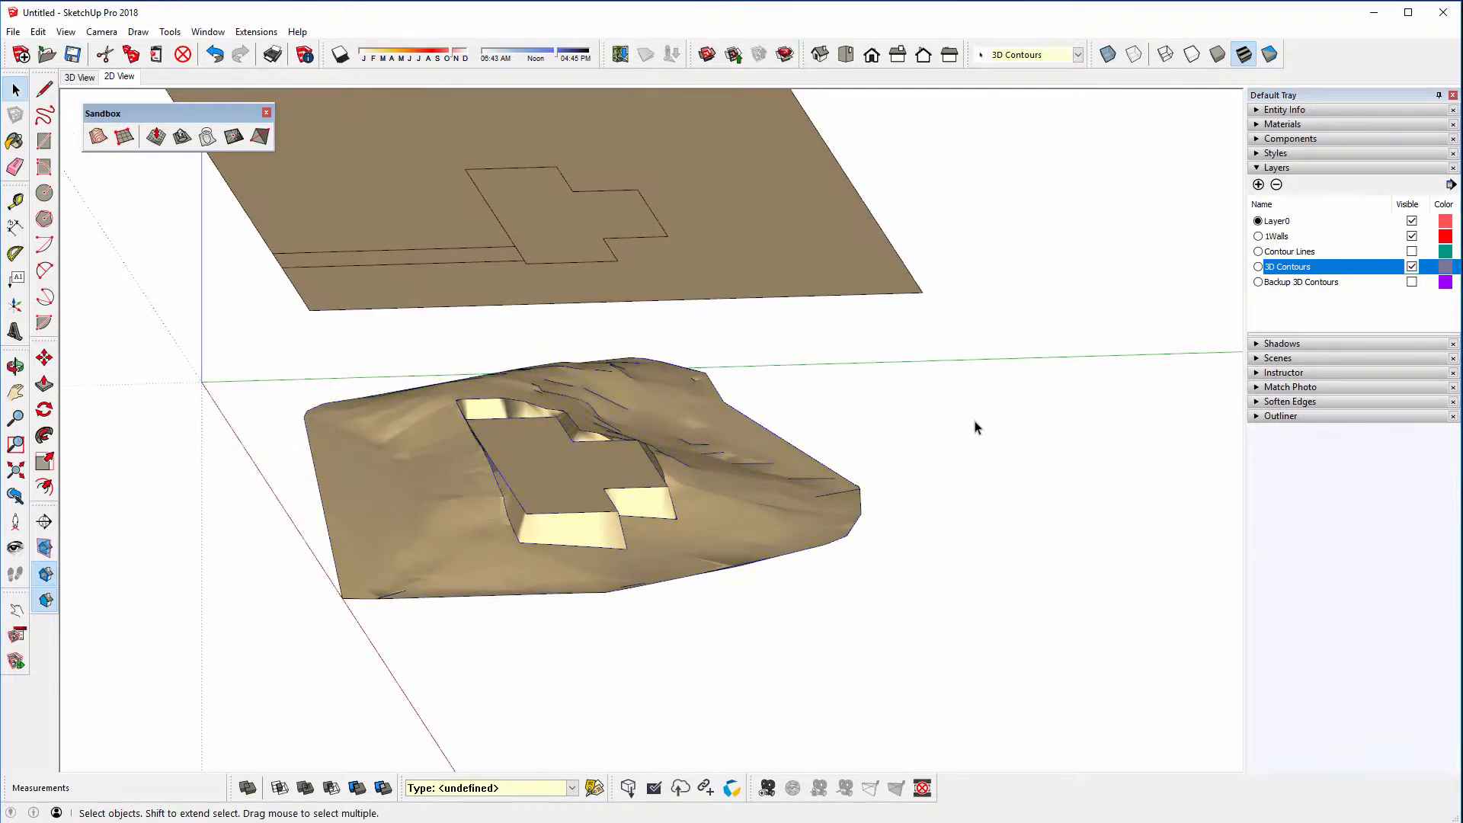
middle_click_drag(578, 581, 744, 565)
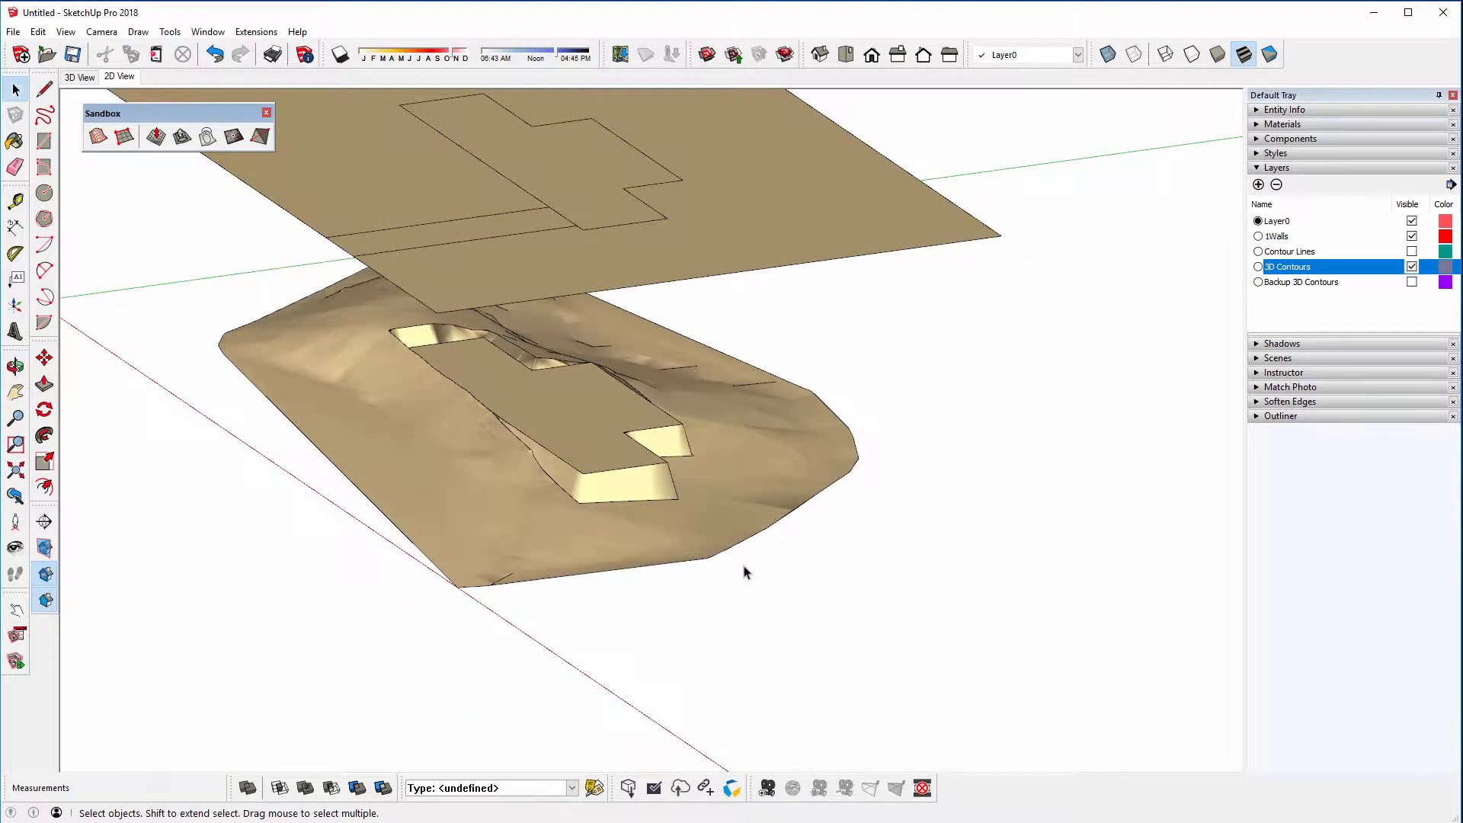
left_click(428, 238)
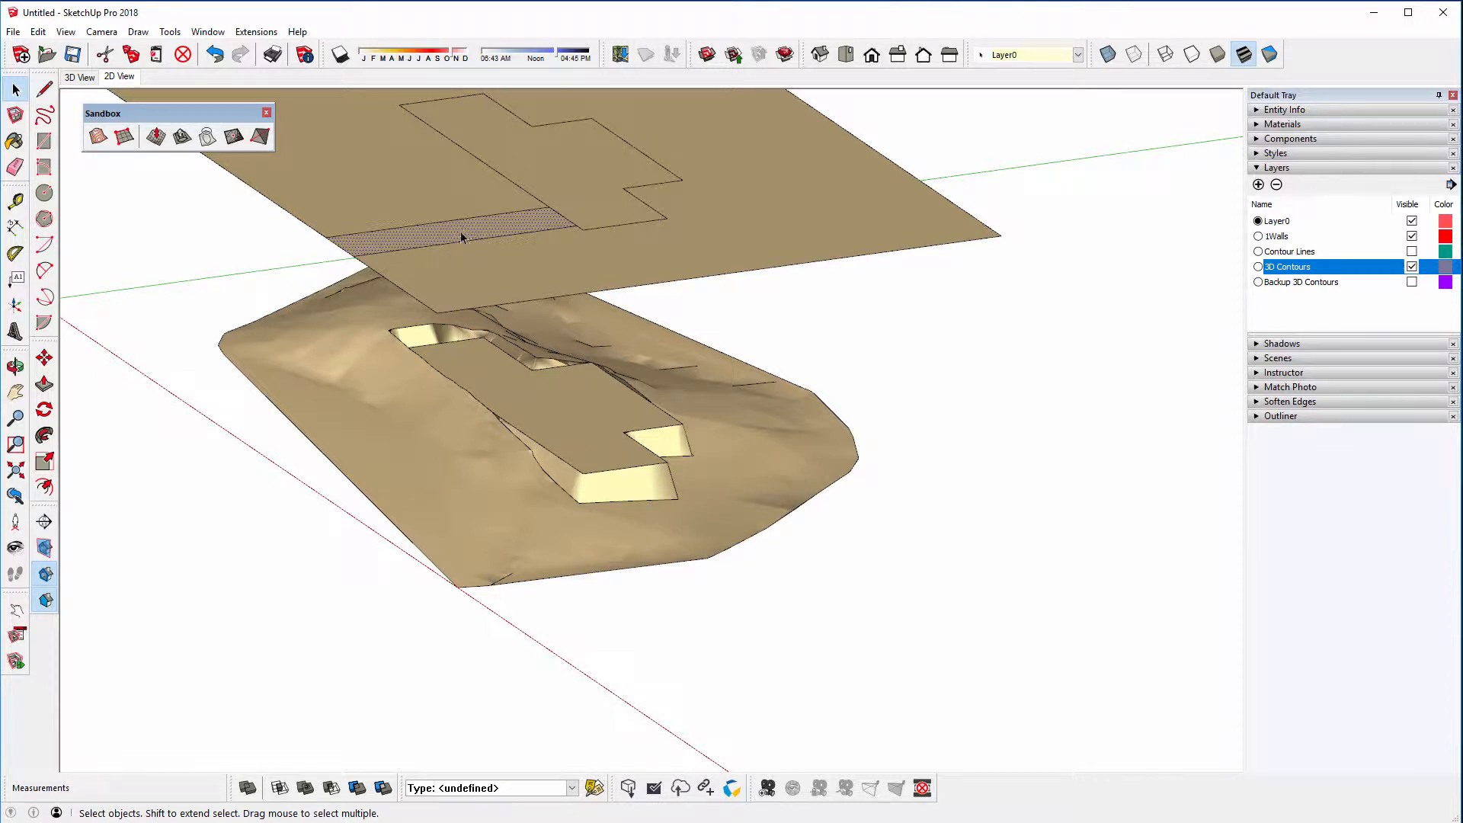
left_click(208, 138)
left_click(441, 463)
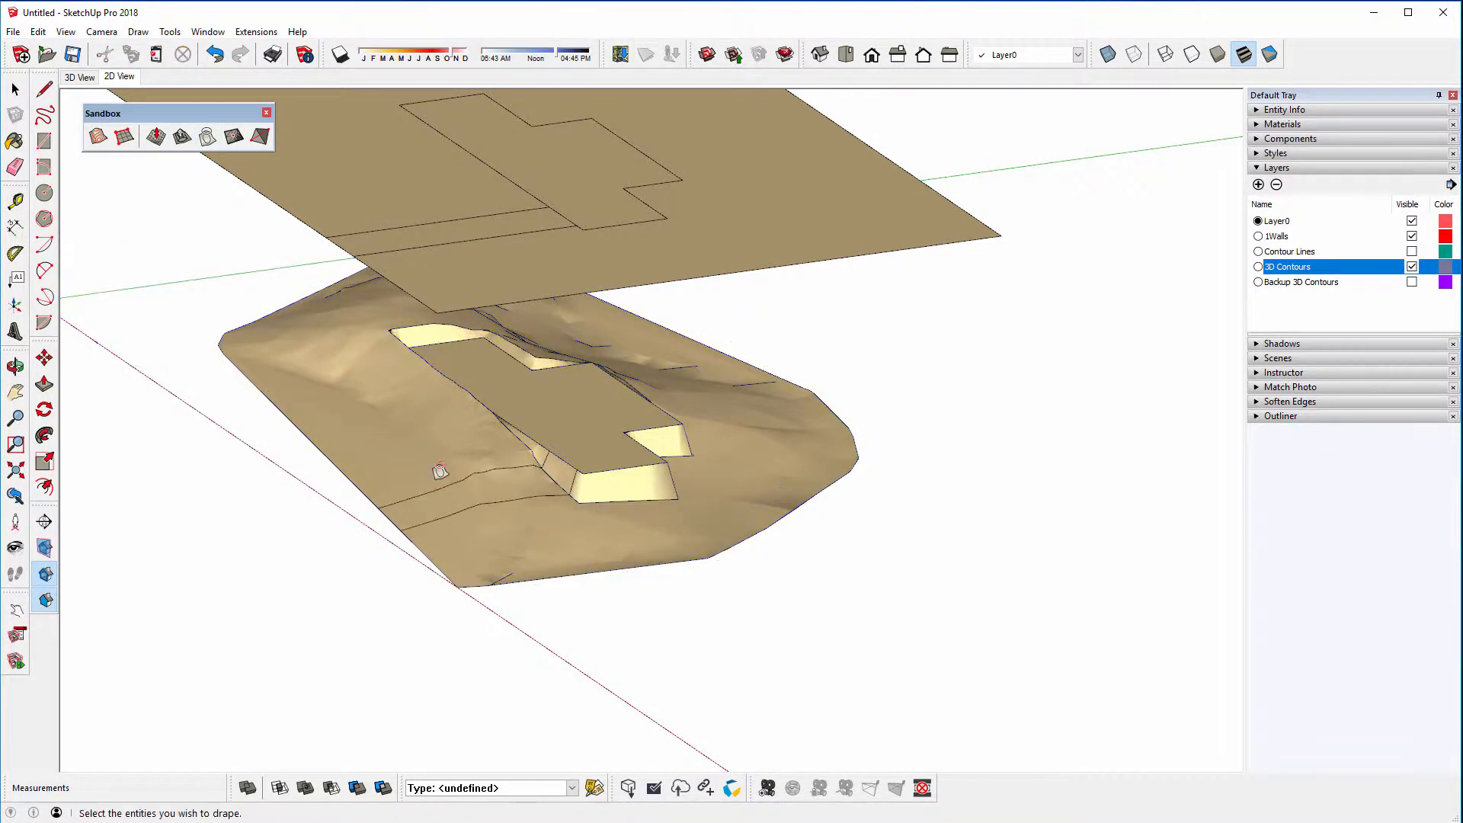
middle_click_drag(435, 539, 516, 584)
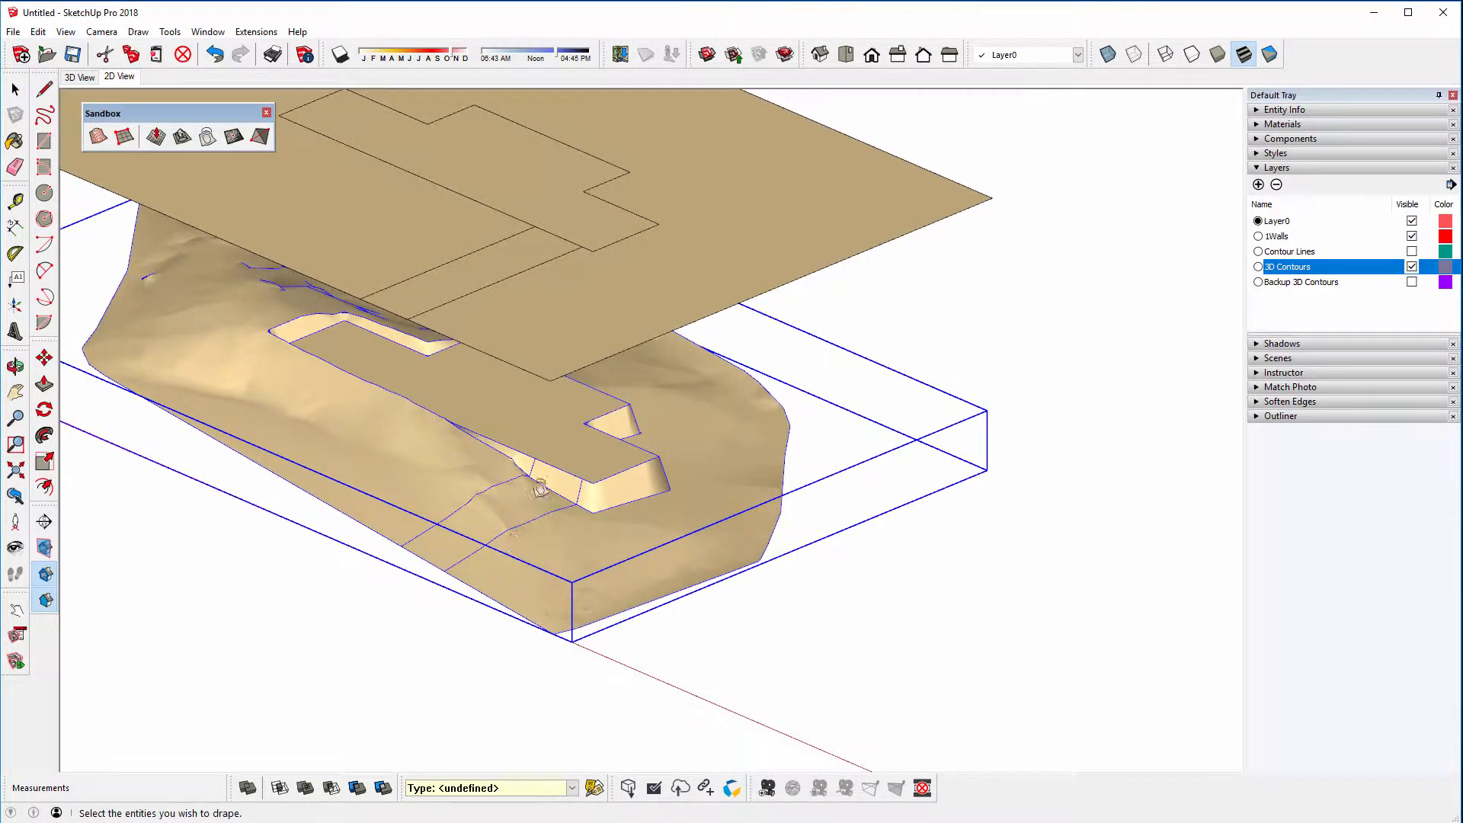
Open the terrain group and check the draped access strip by selecting its face on the slope beside the platform
middle_click_drag(515, 522, 607, 513)
key("space")
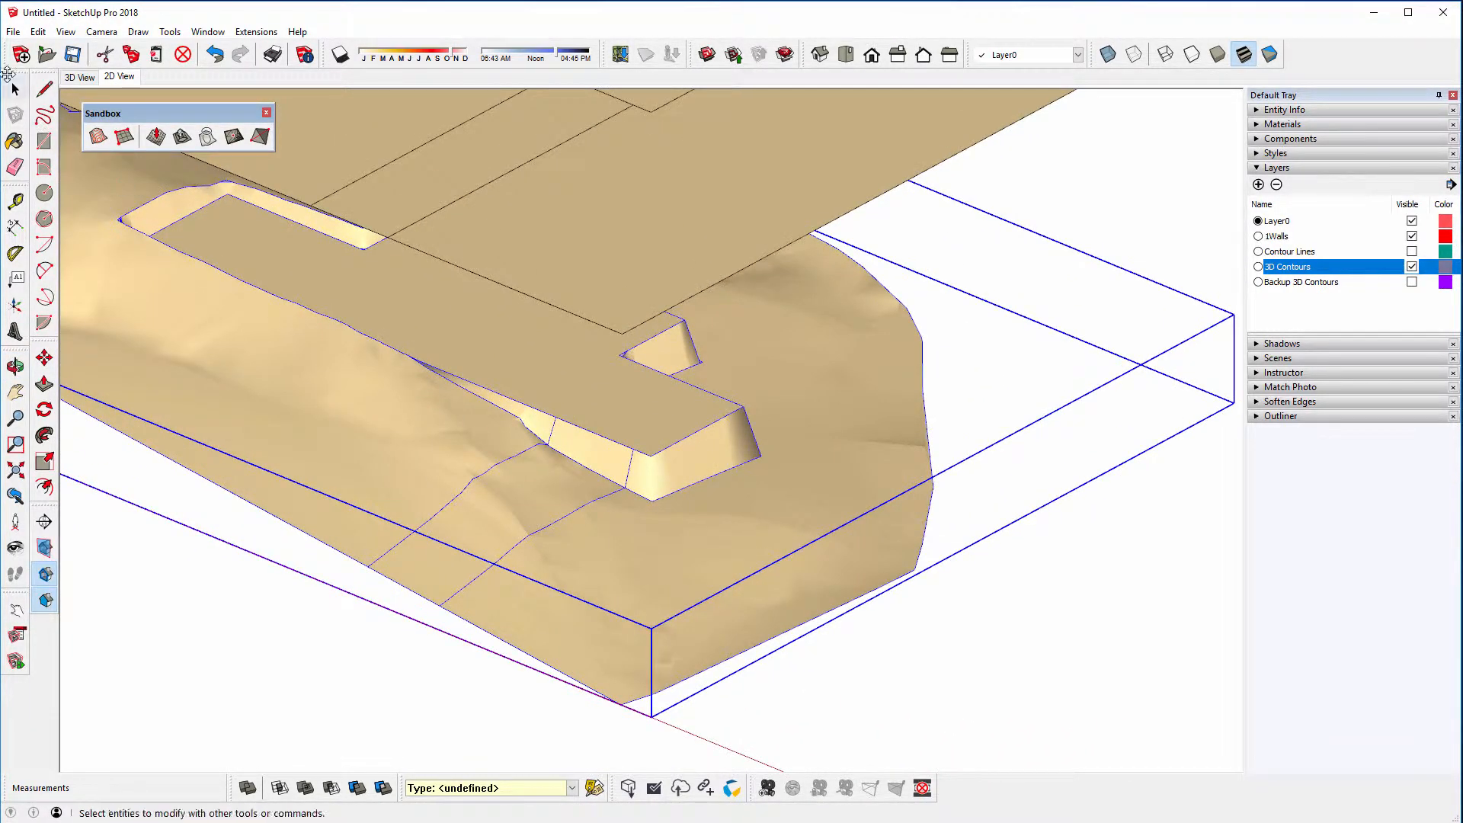
double_click(499, 537)
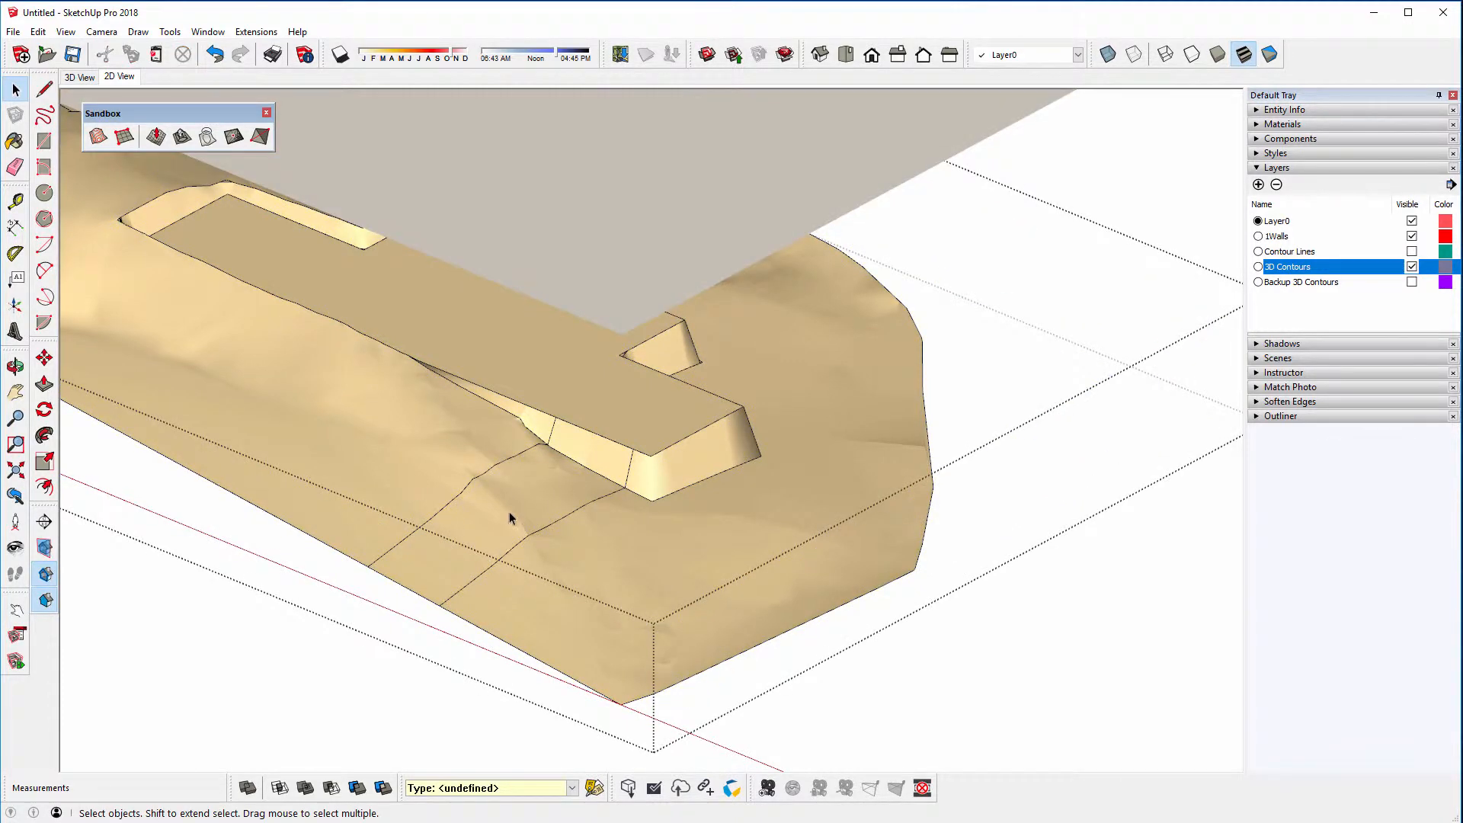
left_click(511, 515)
scroll(511, 515, "up", 3)
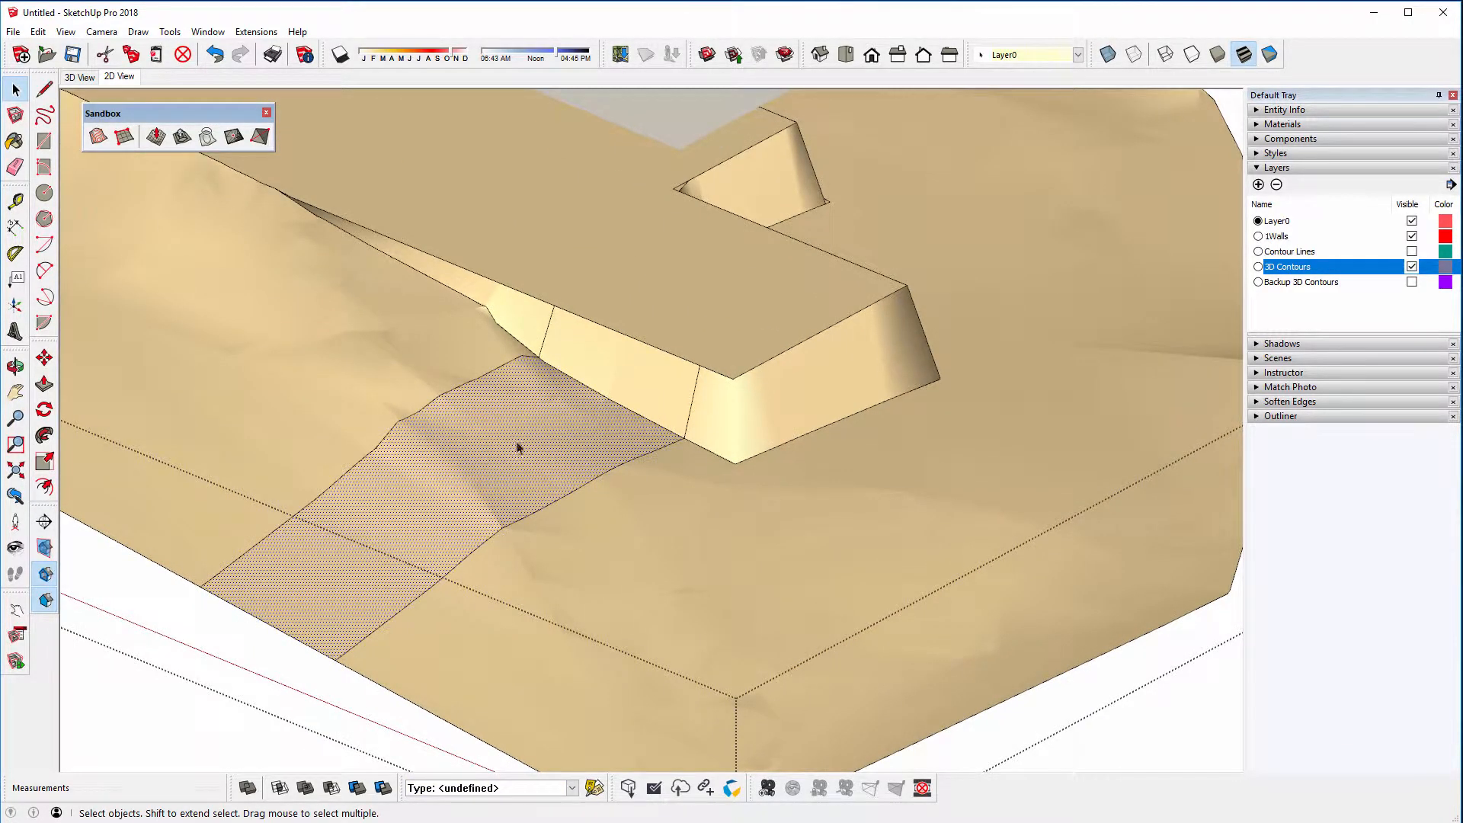
scroll(567, 541, "down", 2)
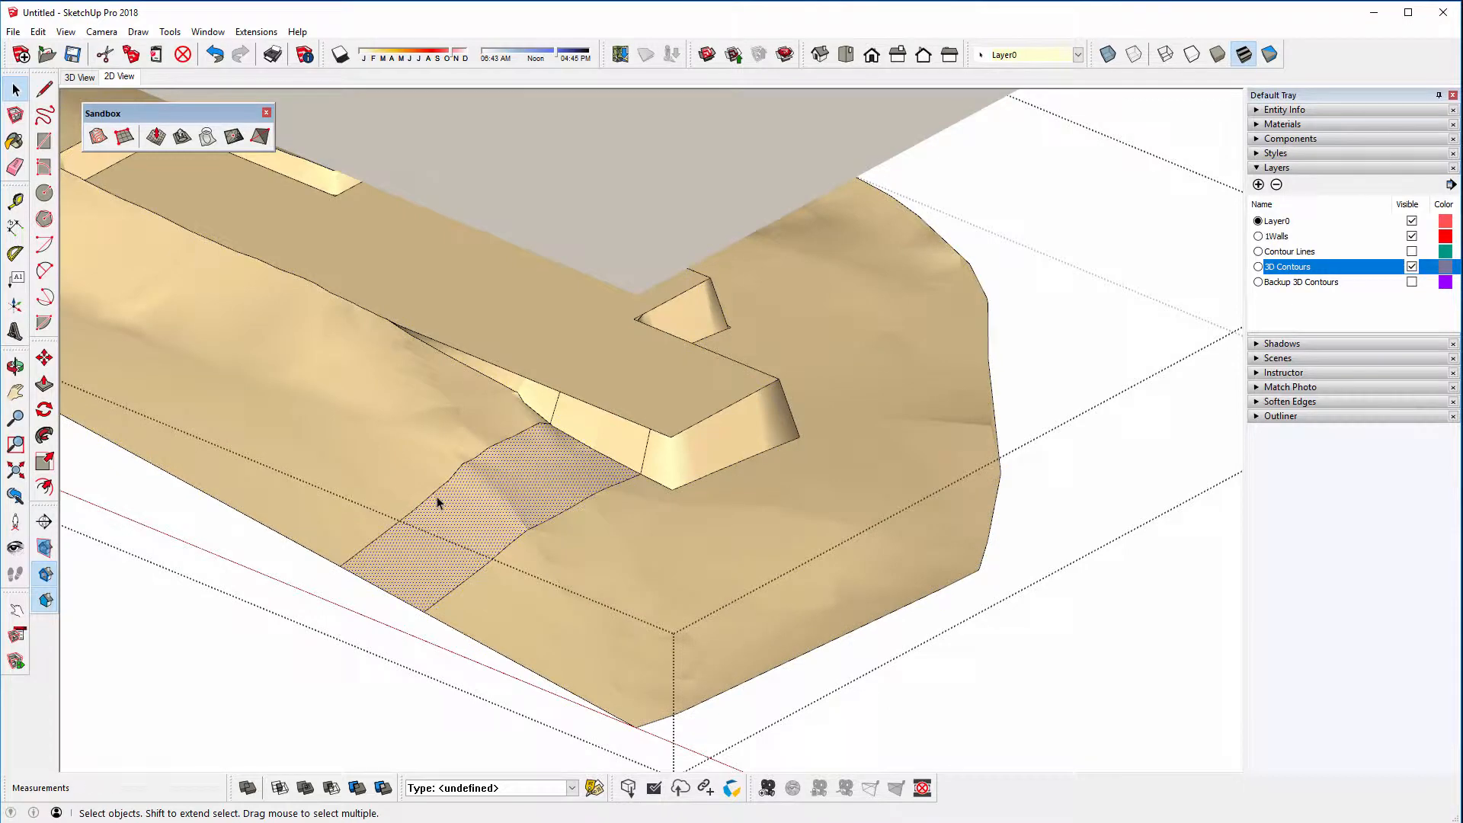
middle_click_drag(510, 594, 325, 541)
middle_click_drag(482, 571, 616, 524)
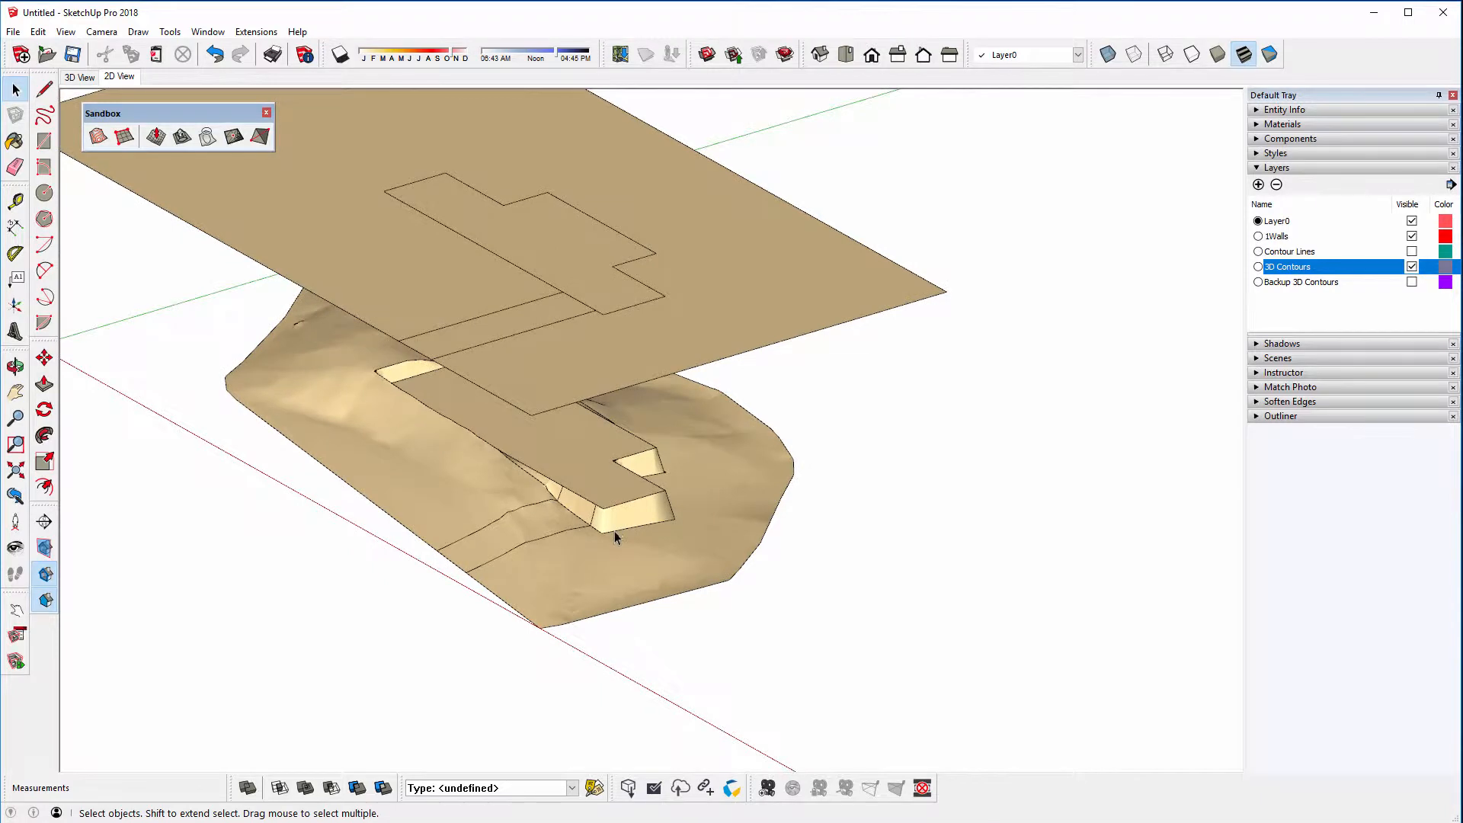
Create a from-scratch Sandbox grid beside the terrain with 1000 mm spacing, 70000 mm long on the red axis and 30 m wide
scroll(611, 550, "down", 2)
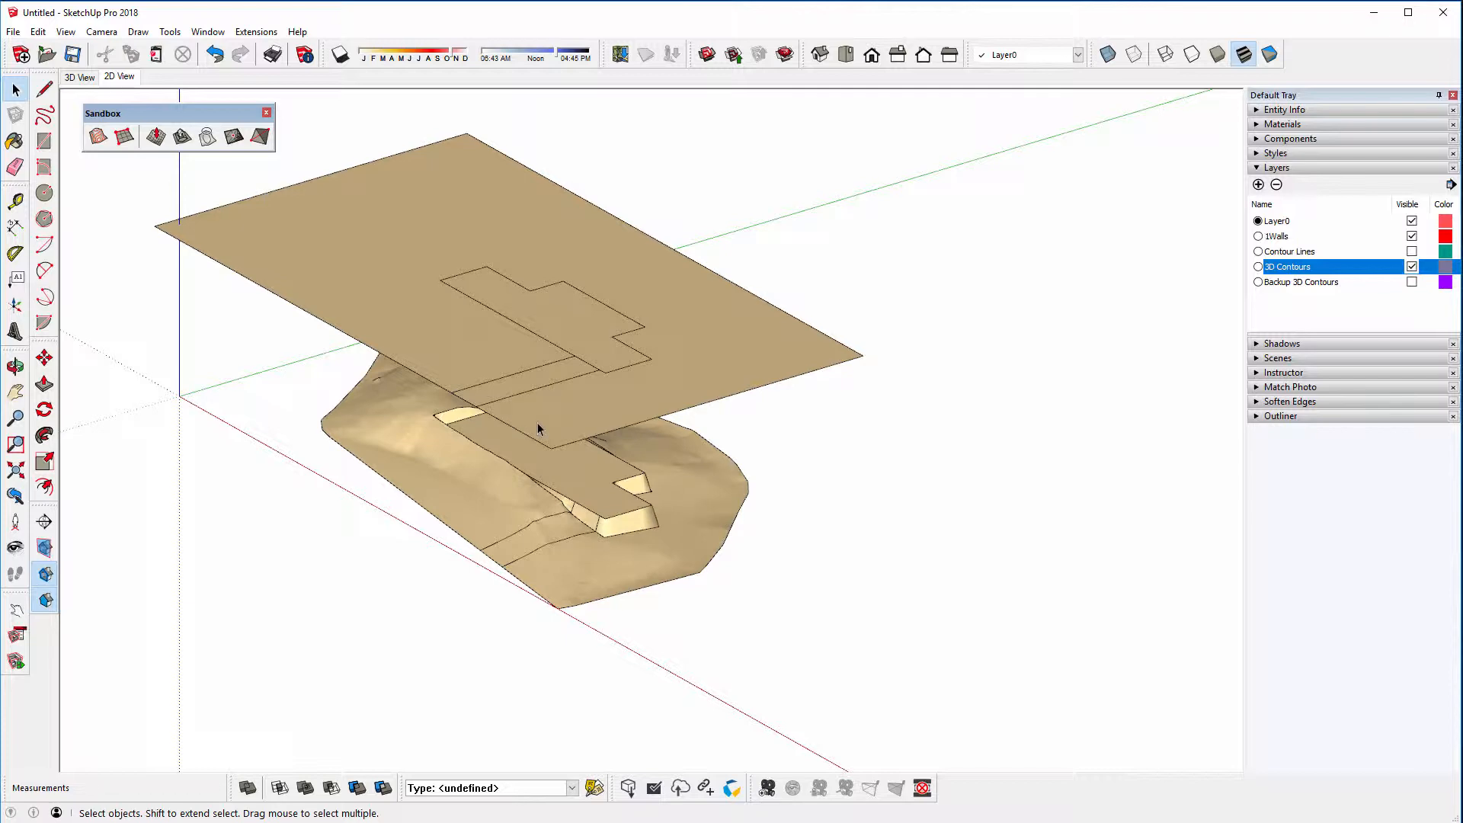
middle_click_drag(691, 394, 375, 343)
middle_click_drag(764, 455, 533, 445)
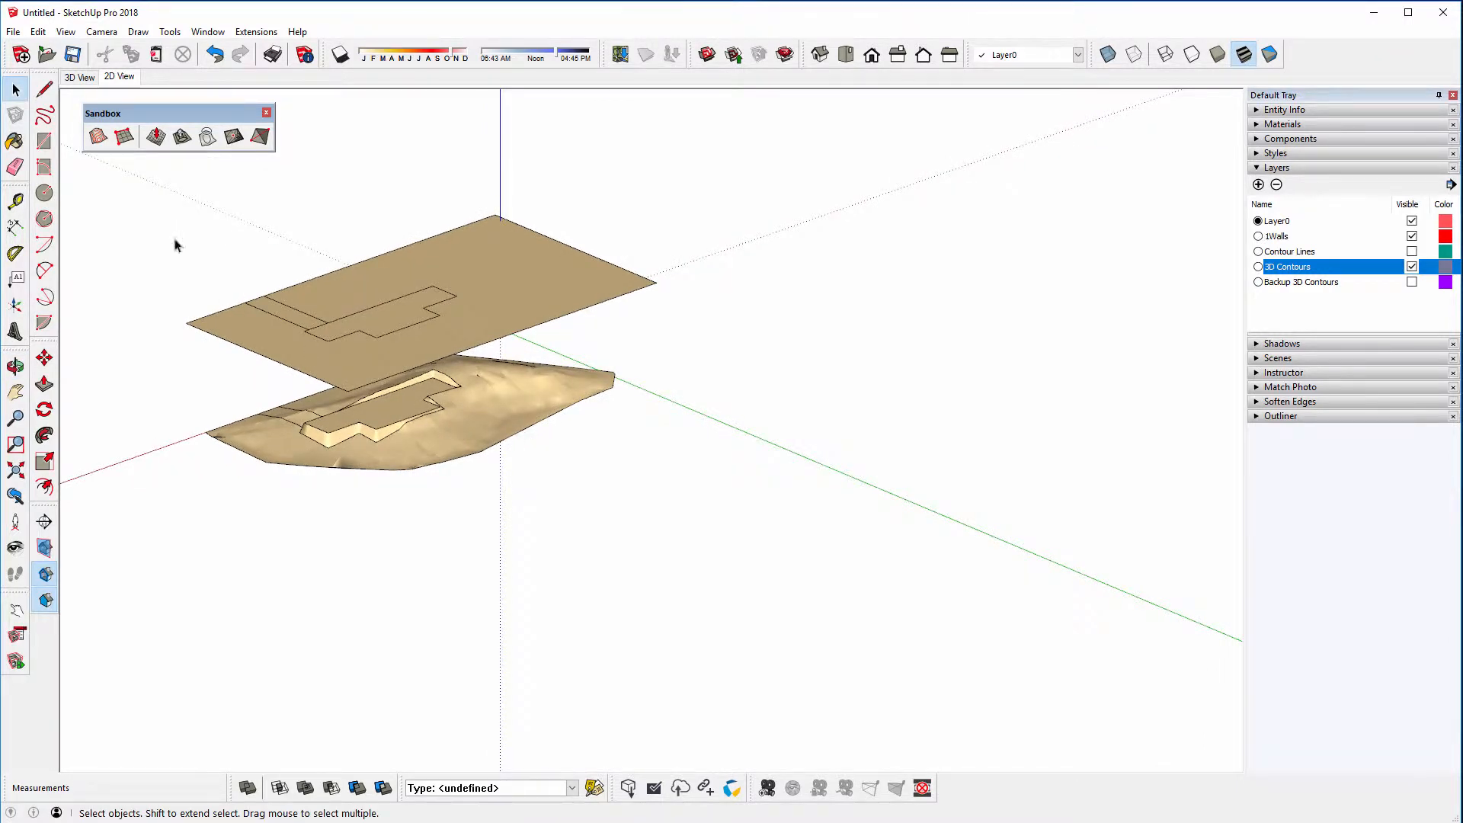
left_click(123, 139)
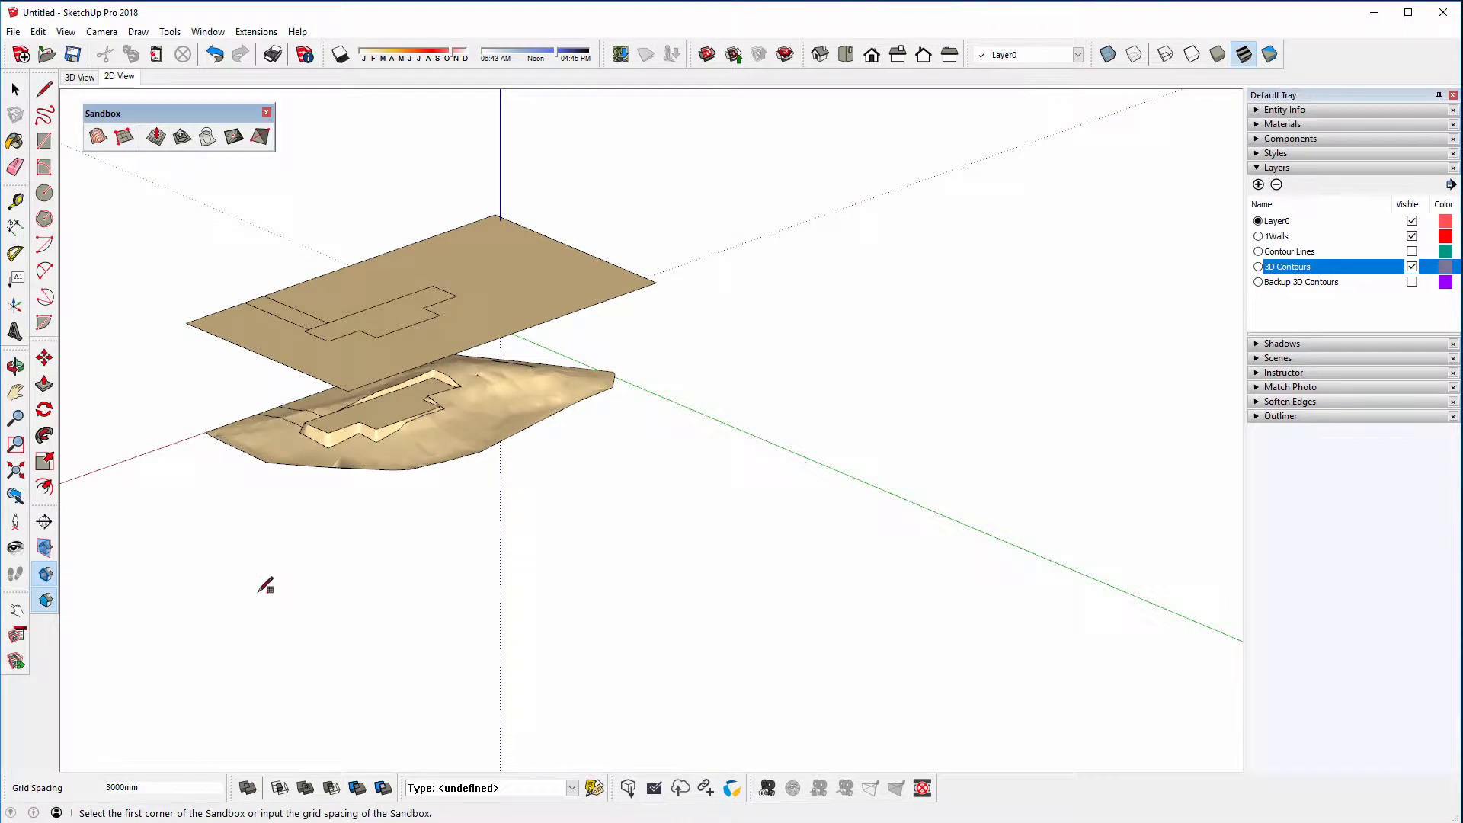
type("10")
key("Return")
left_click(408, 518)
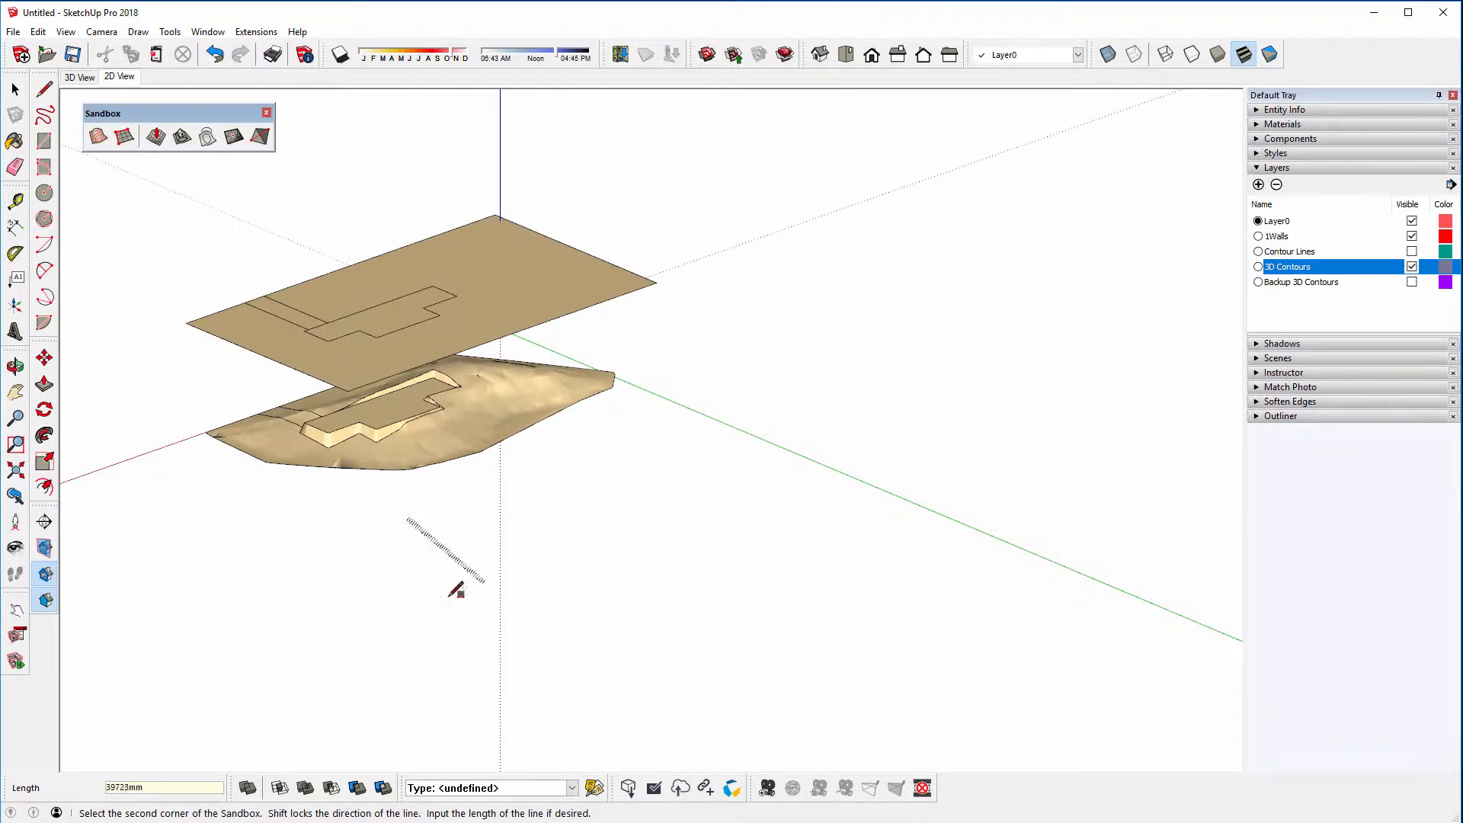
scroll(545, 609, "up", 2)
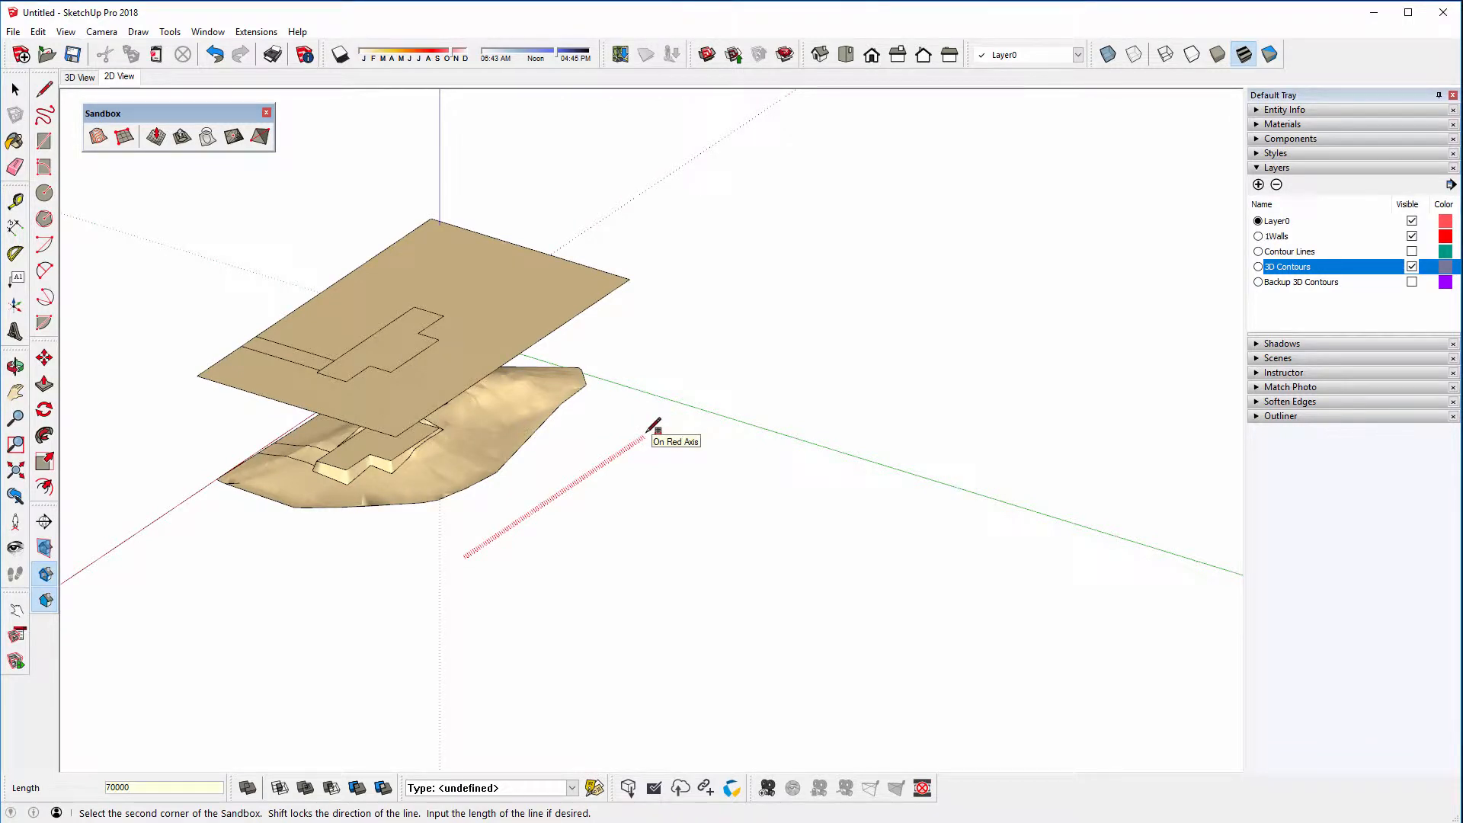
key("Return")
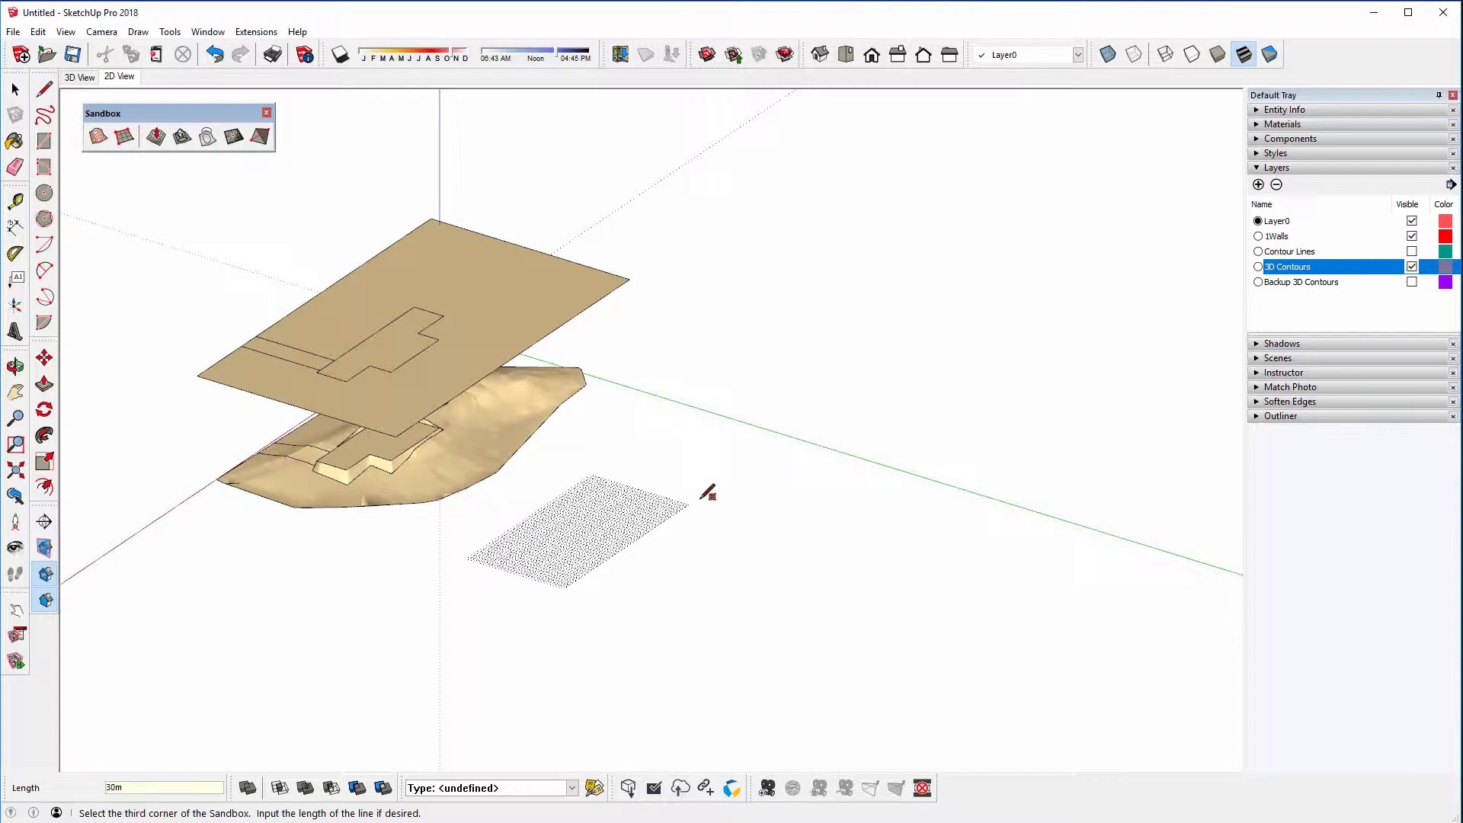
left_click(701, 499)
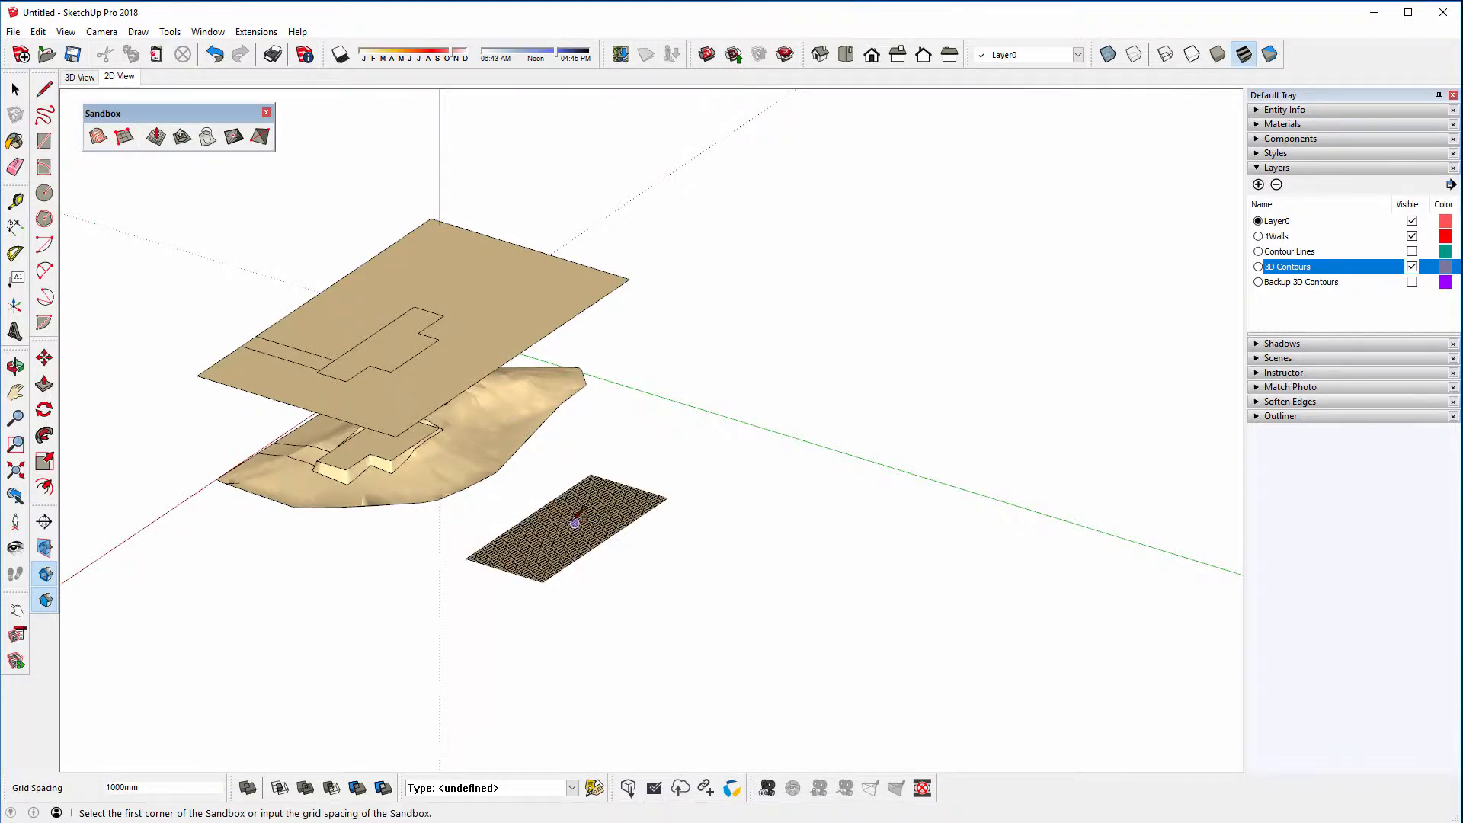
Switch the camera from parallel projection to perspective for a close view of the new grid
scroll(569, 513, "up", 5)
middle_click_drag(543, 598, 308, 660)
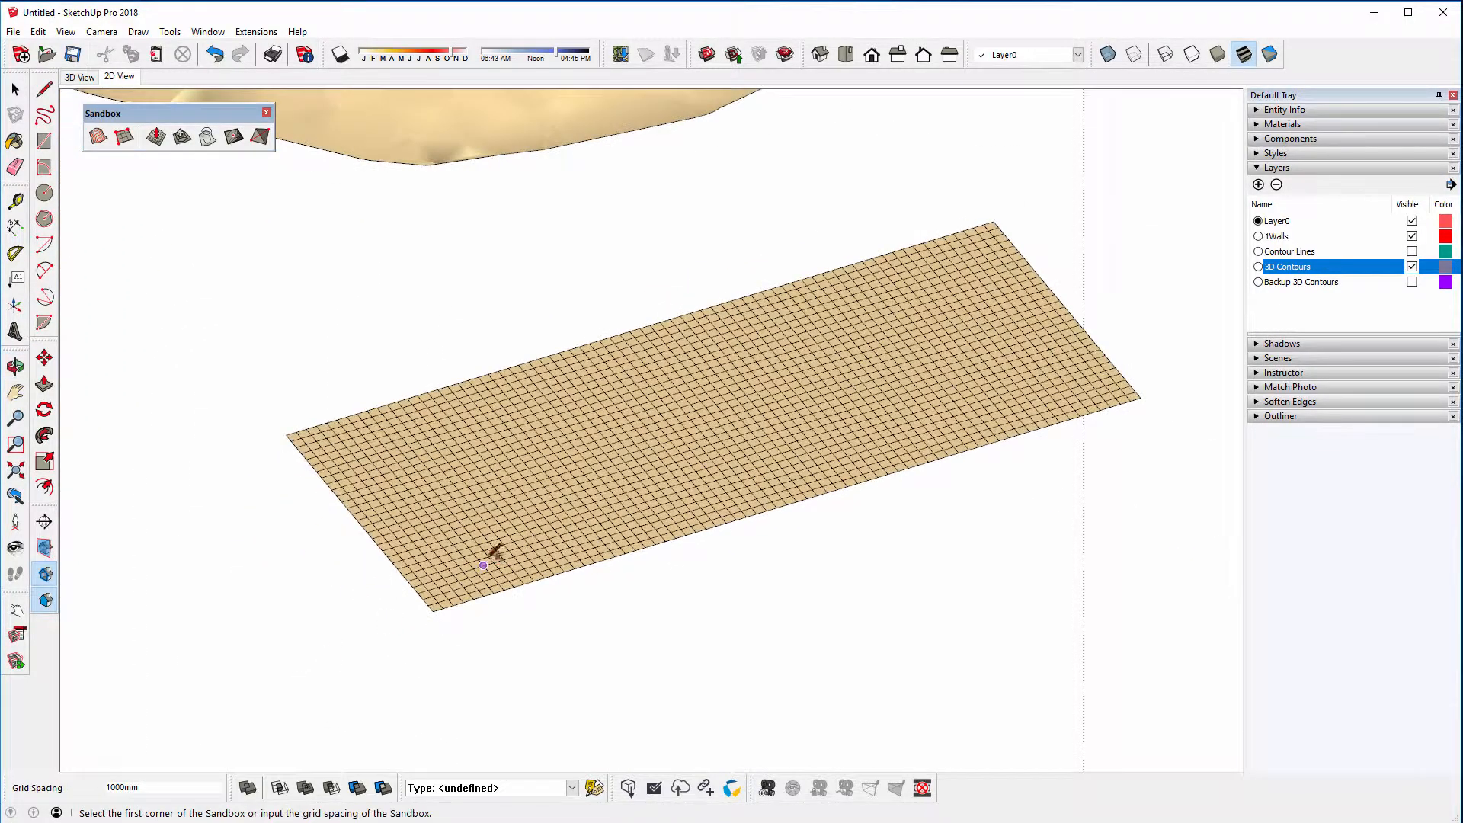
left_click(15, 91)
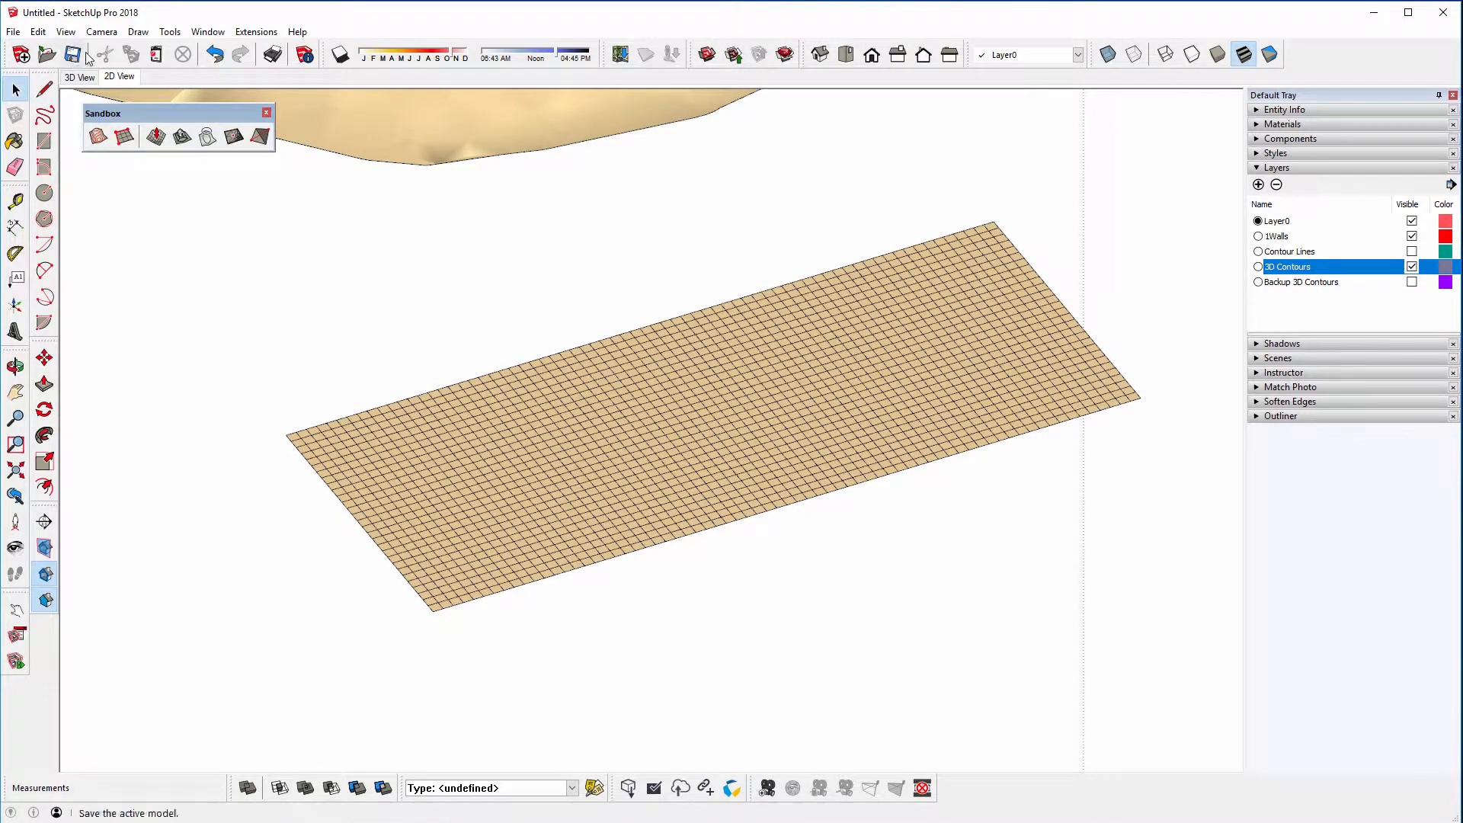
left_click(102, 31)
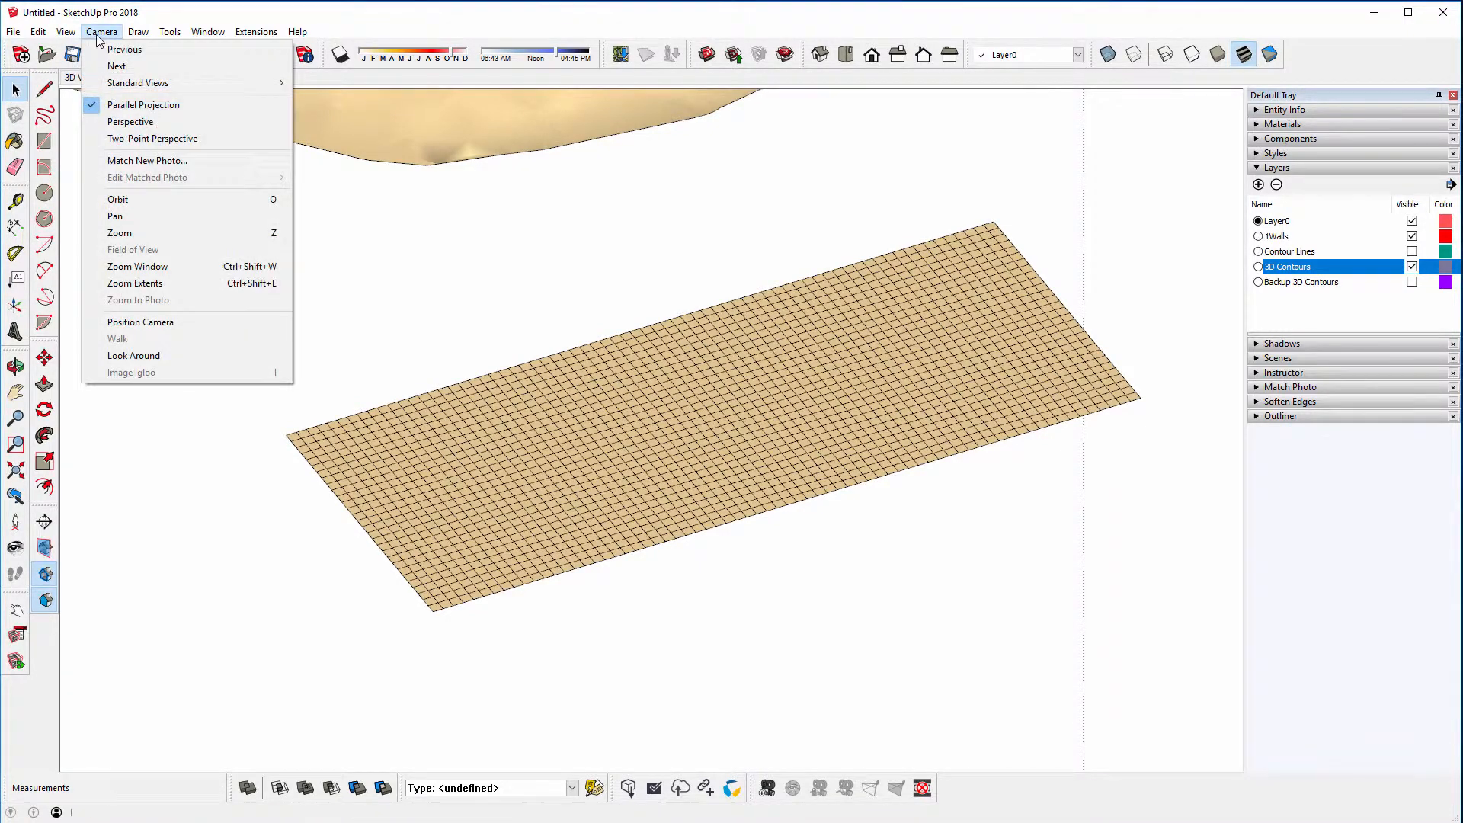
left_click(122, 122)
middle_click_drag(560, 442, 734, 410)
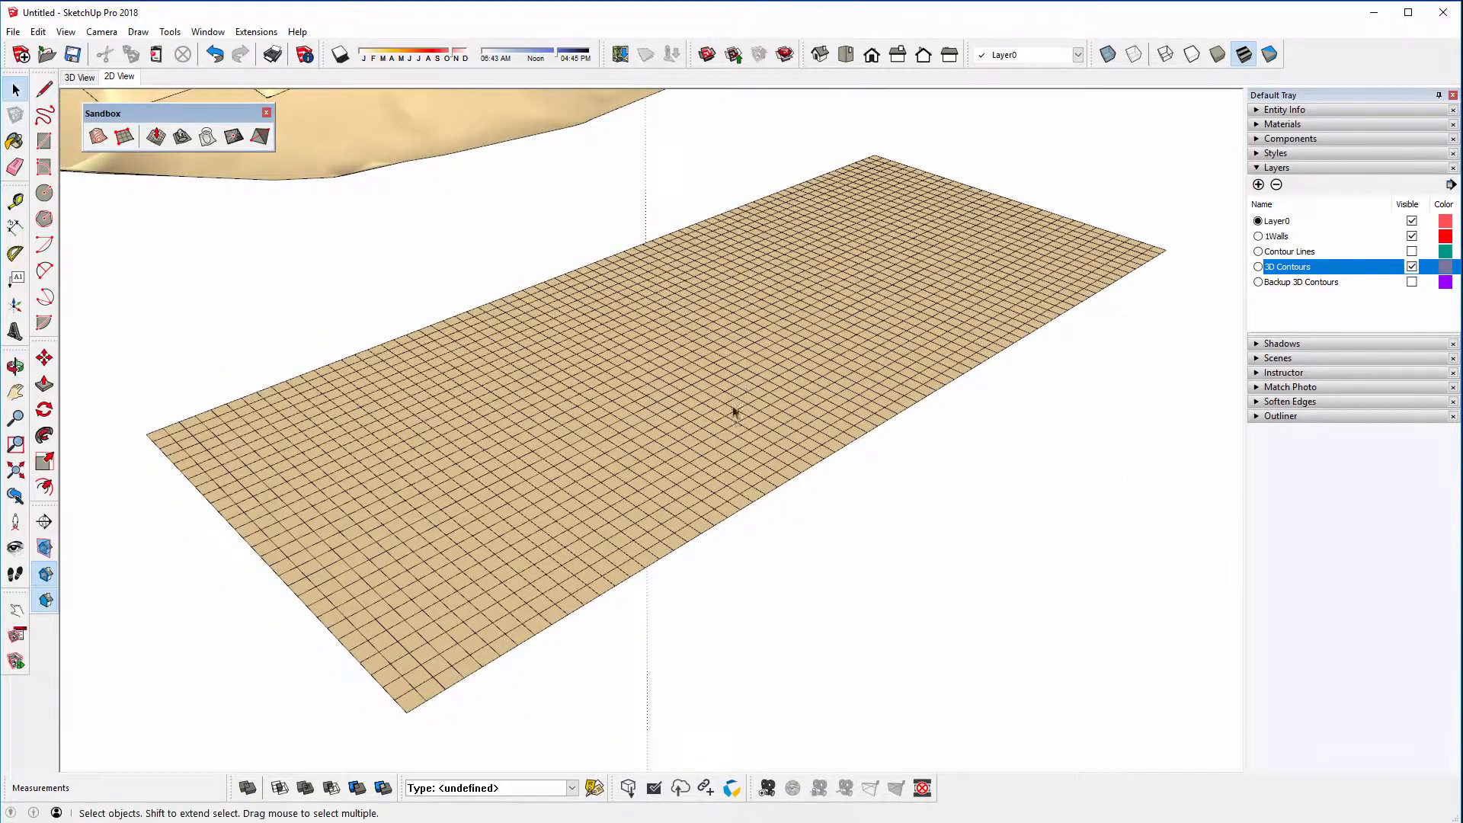
Open the grid group and raise two hills at the short end farthest from the red axis's far corner using Smoove with a 10000 mm radius
double_click(649, 436)
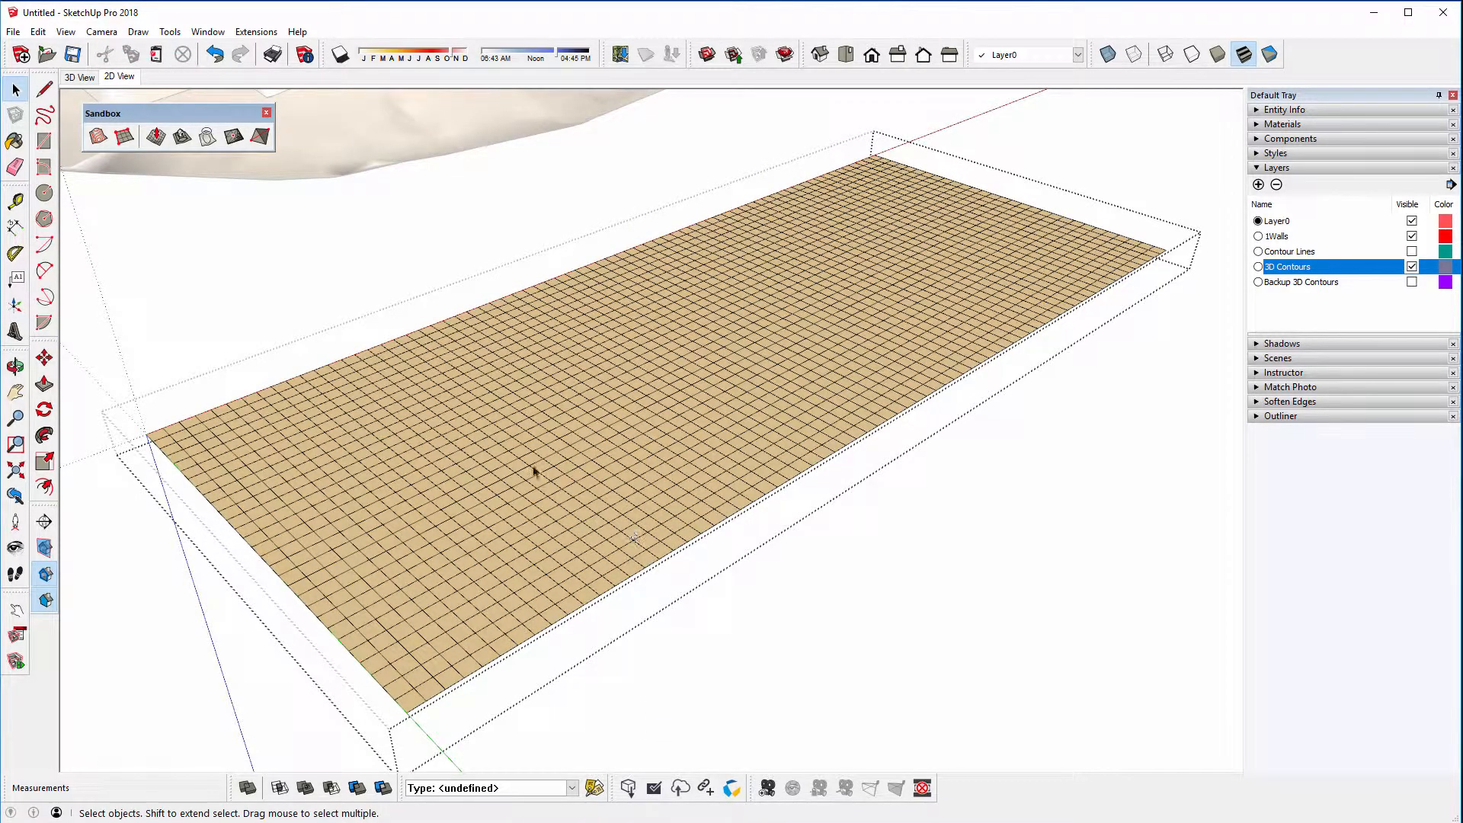
left_click(158, 141)
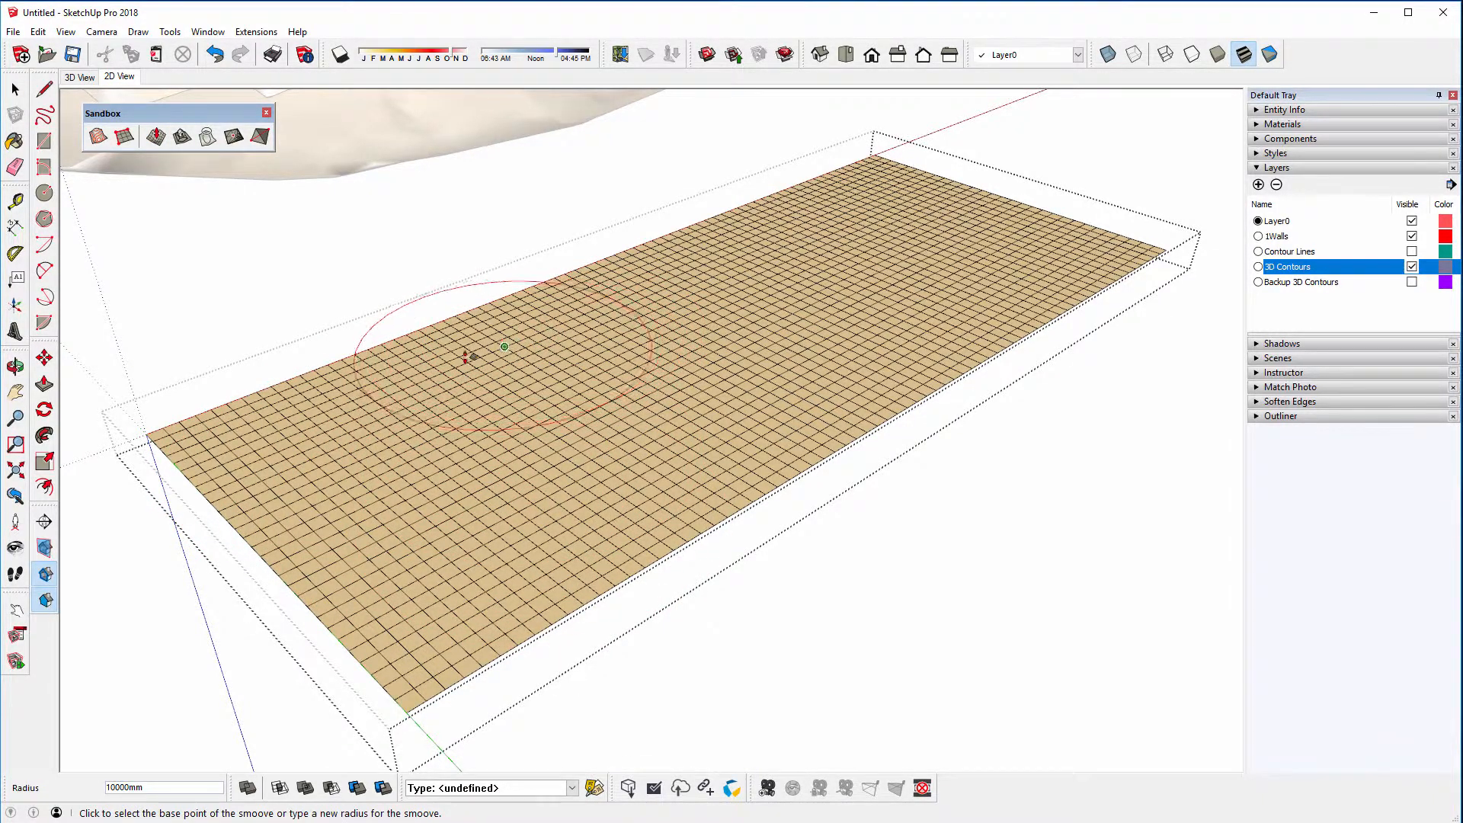
left_click(233, 447)
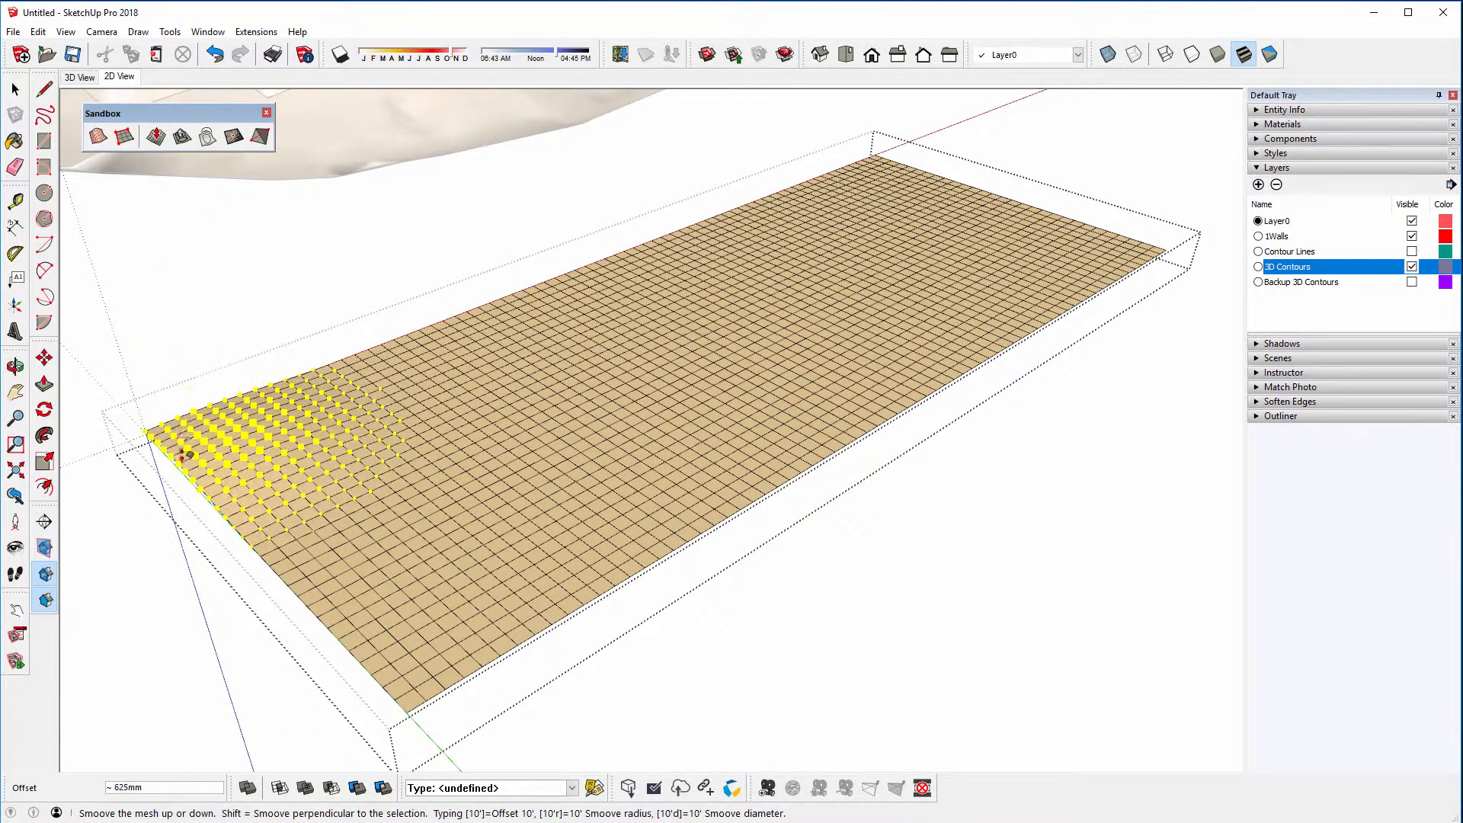
left_click(179, 418)
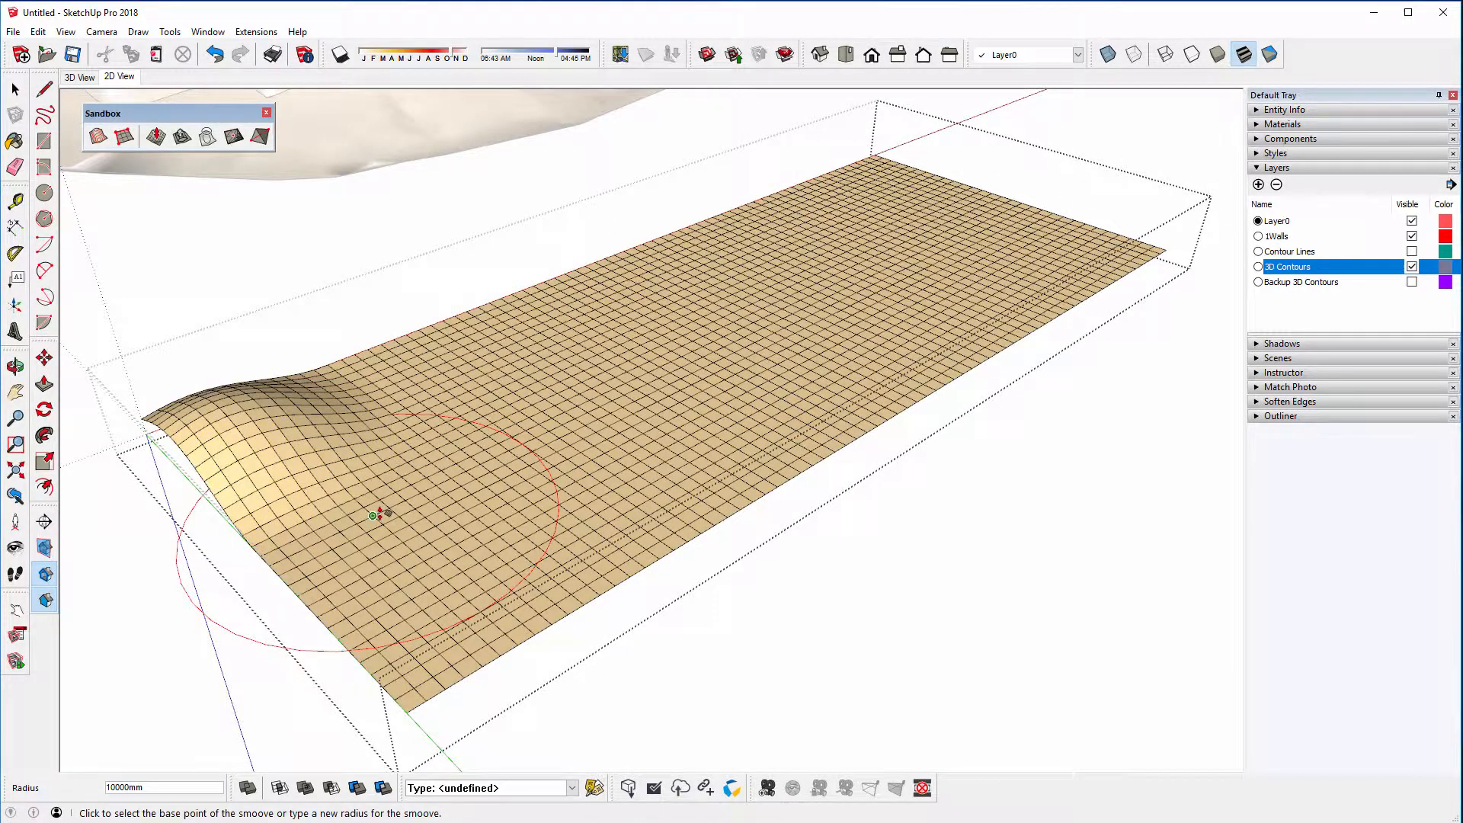
left_click(378, 513)
left_click(435, 683)
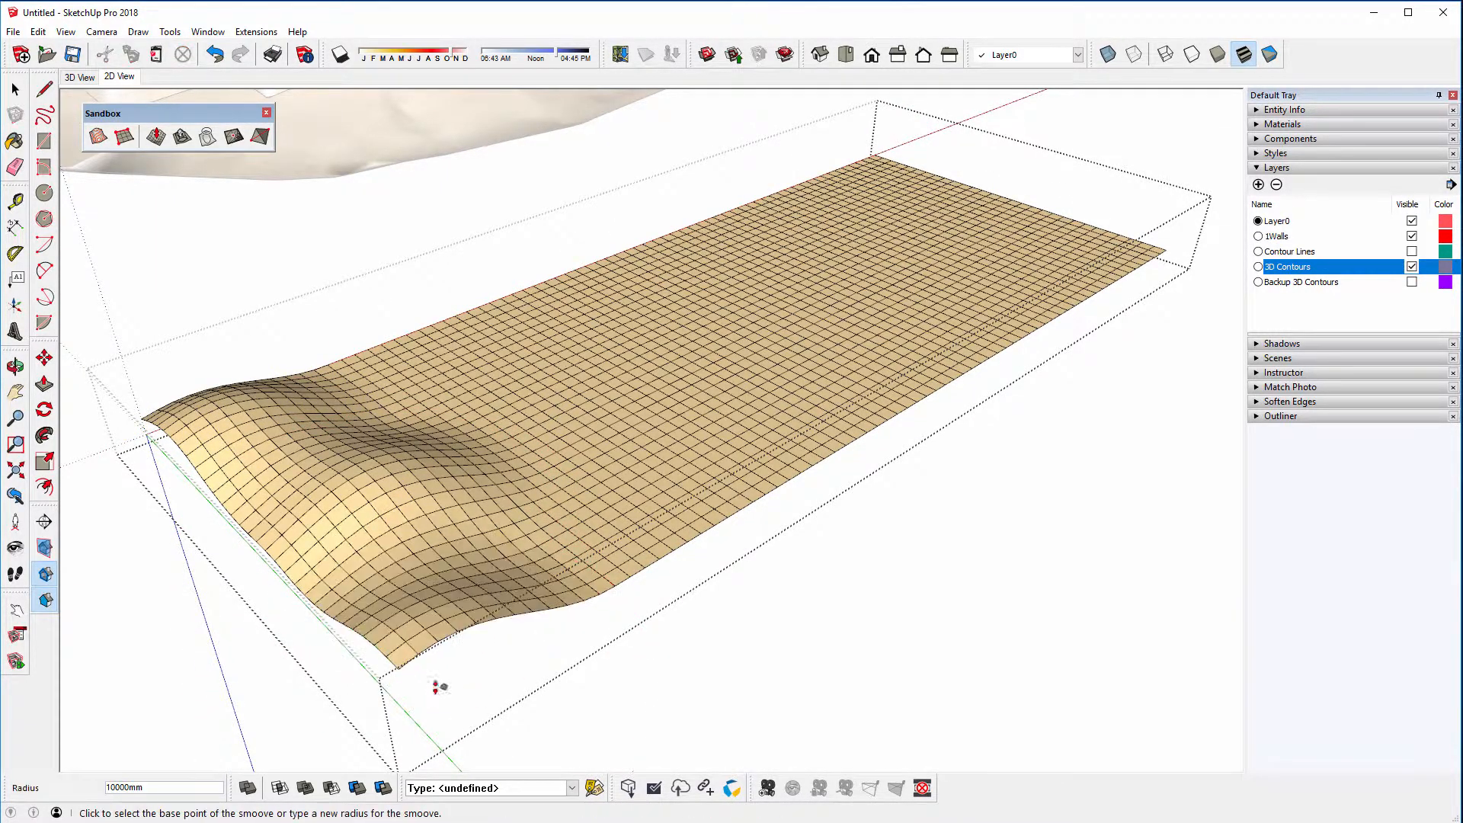
Smoove a chain of further hills across the middle of the grid with the 10000 mm radius
left_click(490, 411)
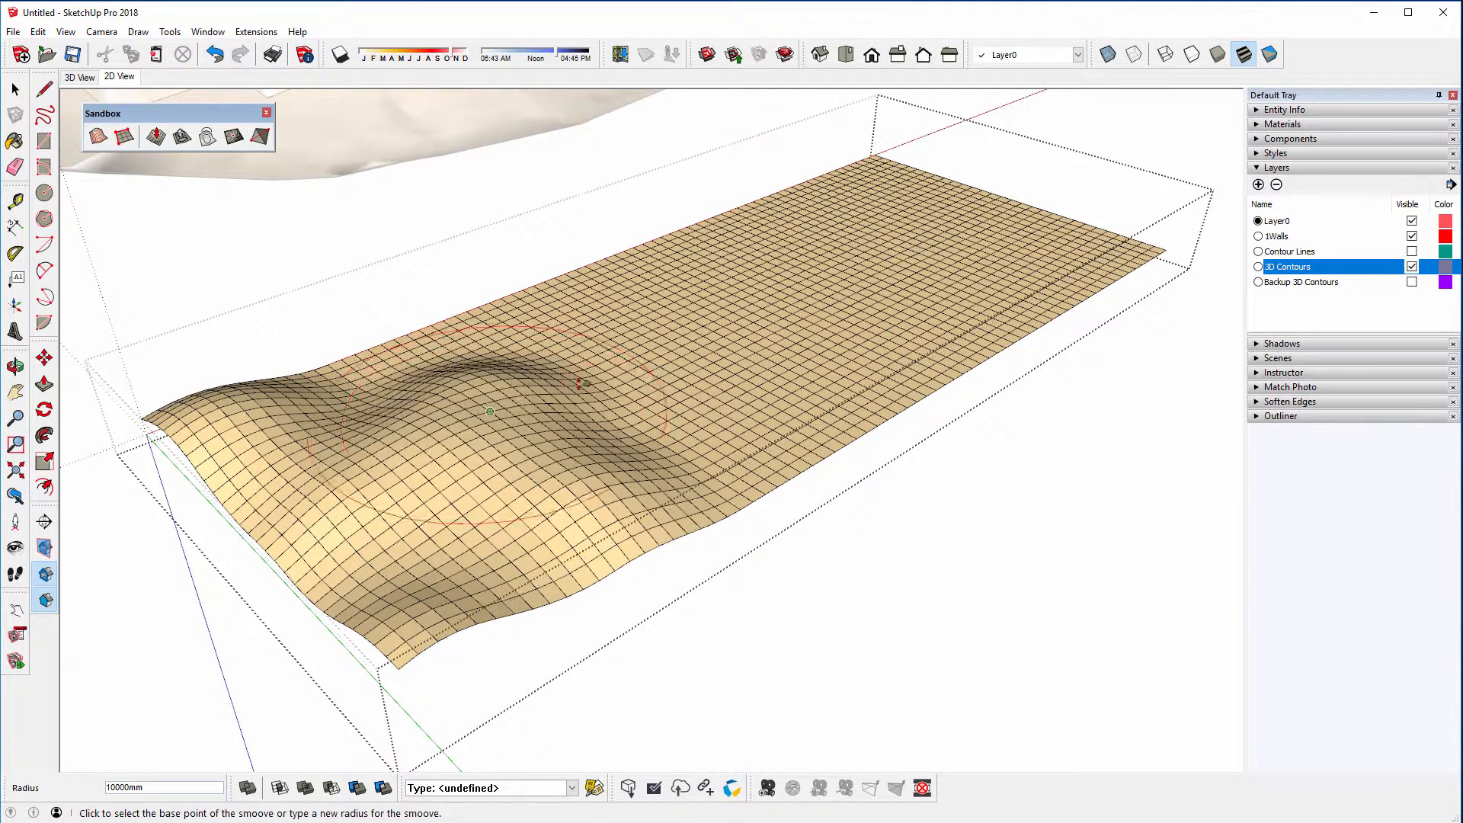
left_click(636, 372)
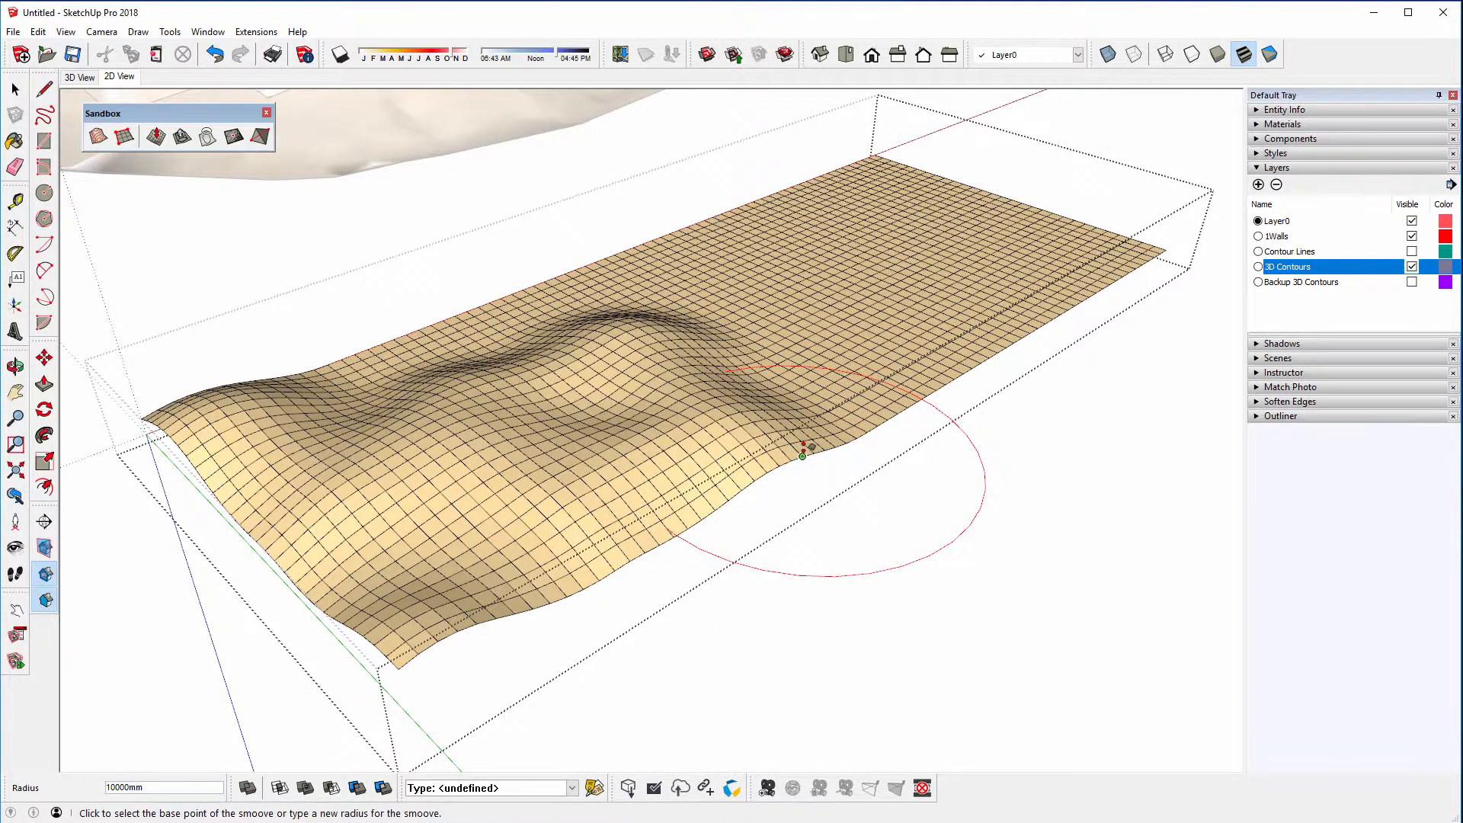
left_click(800, 369)
left_click(804, 339)
left_click(699, 295)
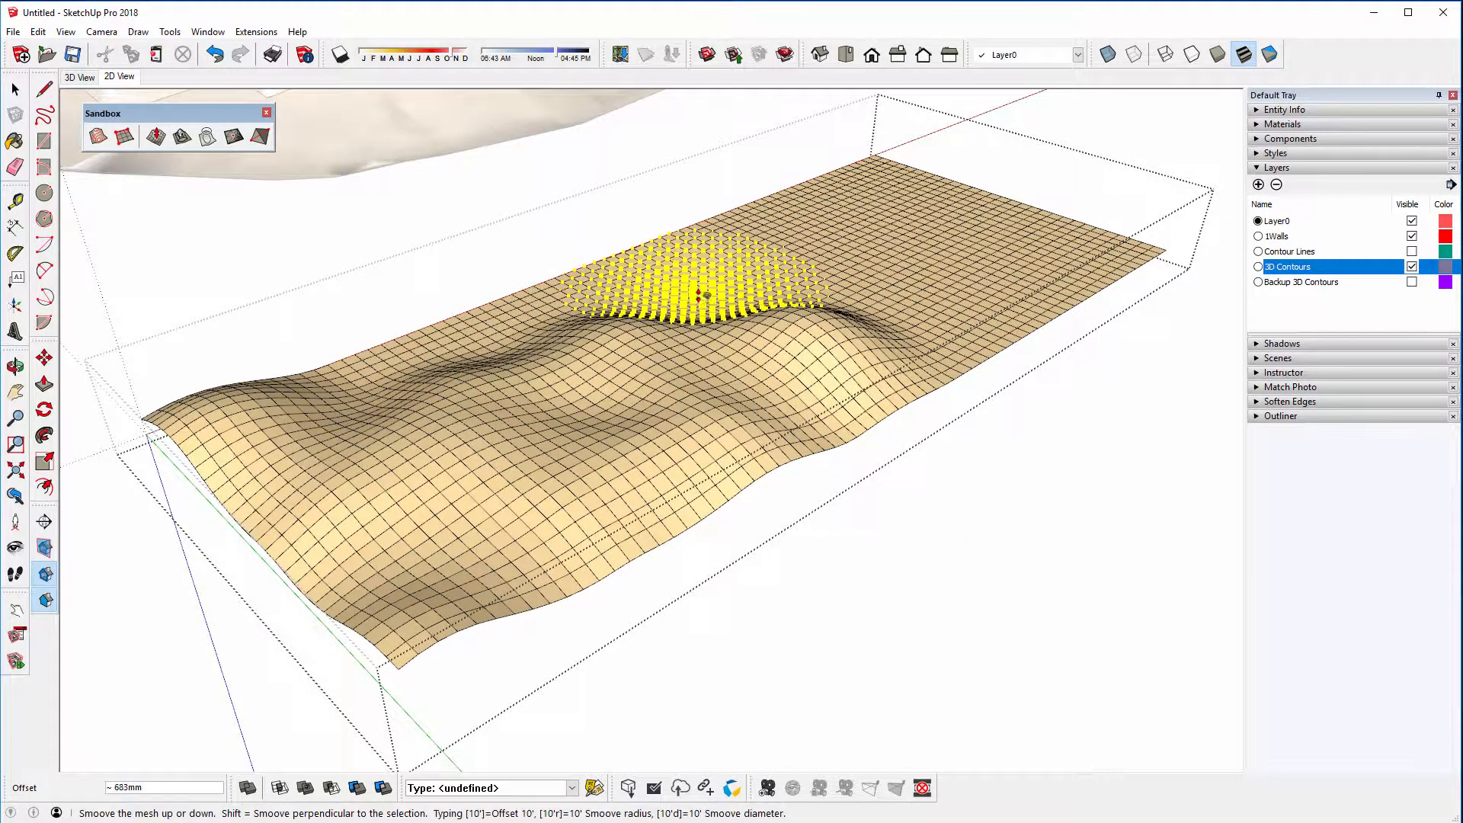
left_click(701, 295)
Smoove more rises along the long edge facing the terrain and toward the grid's flat end
left_click(519, 316)
left_click(520, 301)
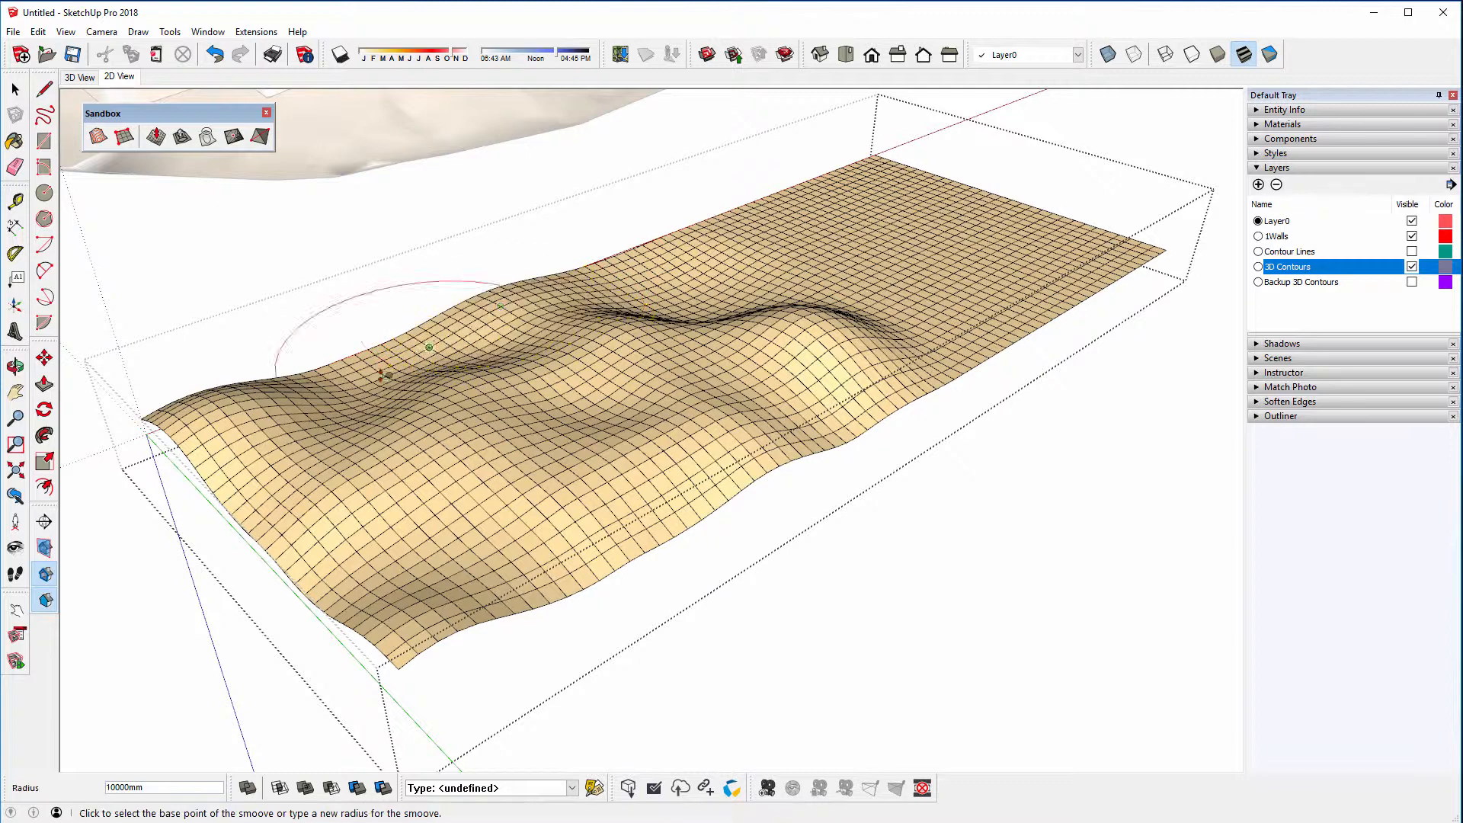
left_click(385, 369)
left_click(386, 365)
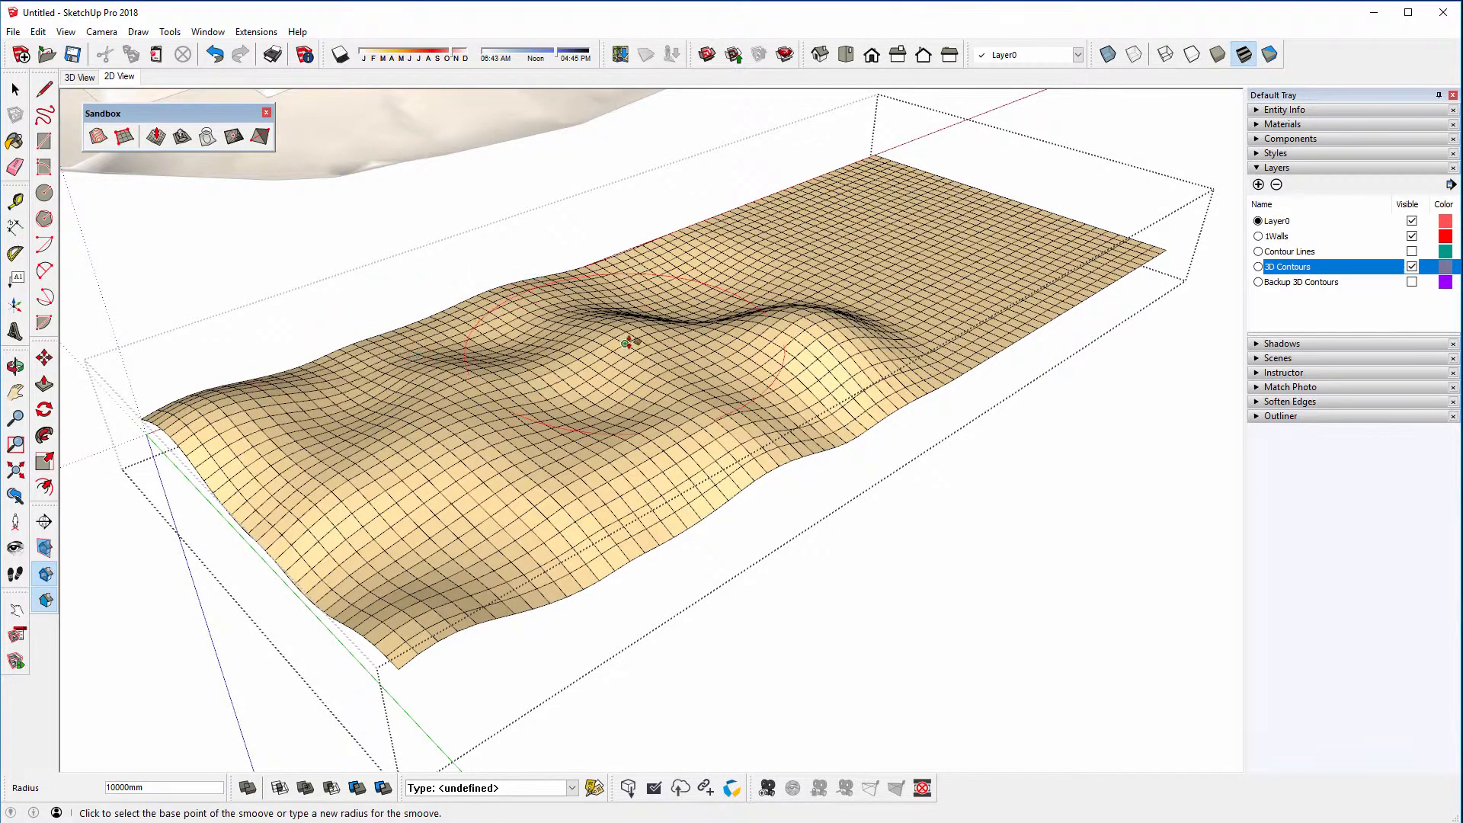
left_click(752, 243)
left_click(757, 225)
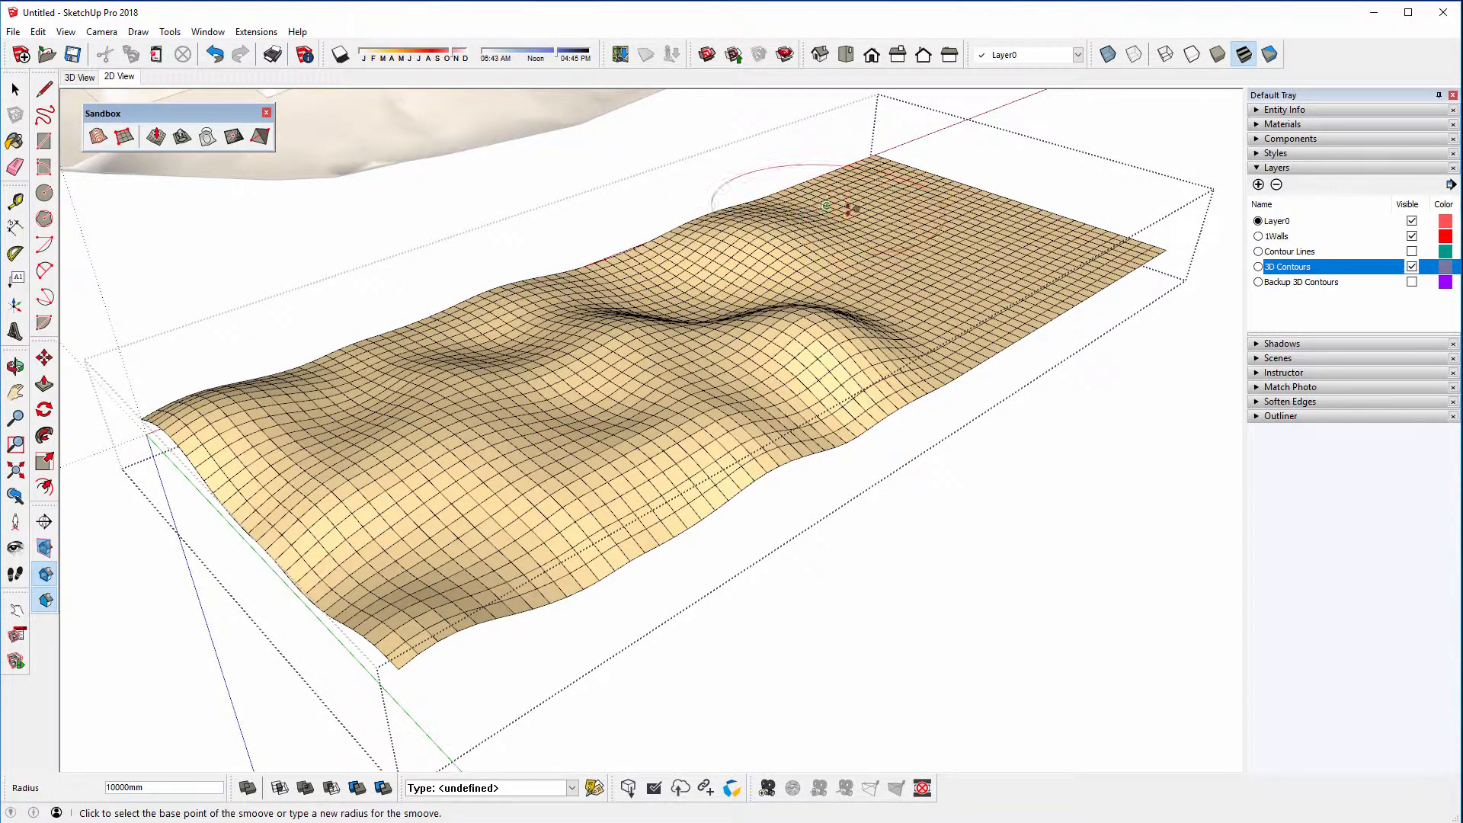
left_click(848, 209)
left_click(844, 198)
left_click(882, 260)
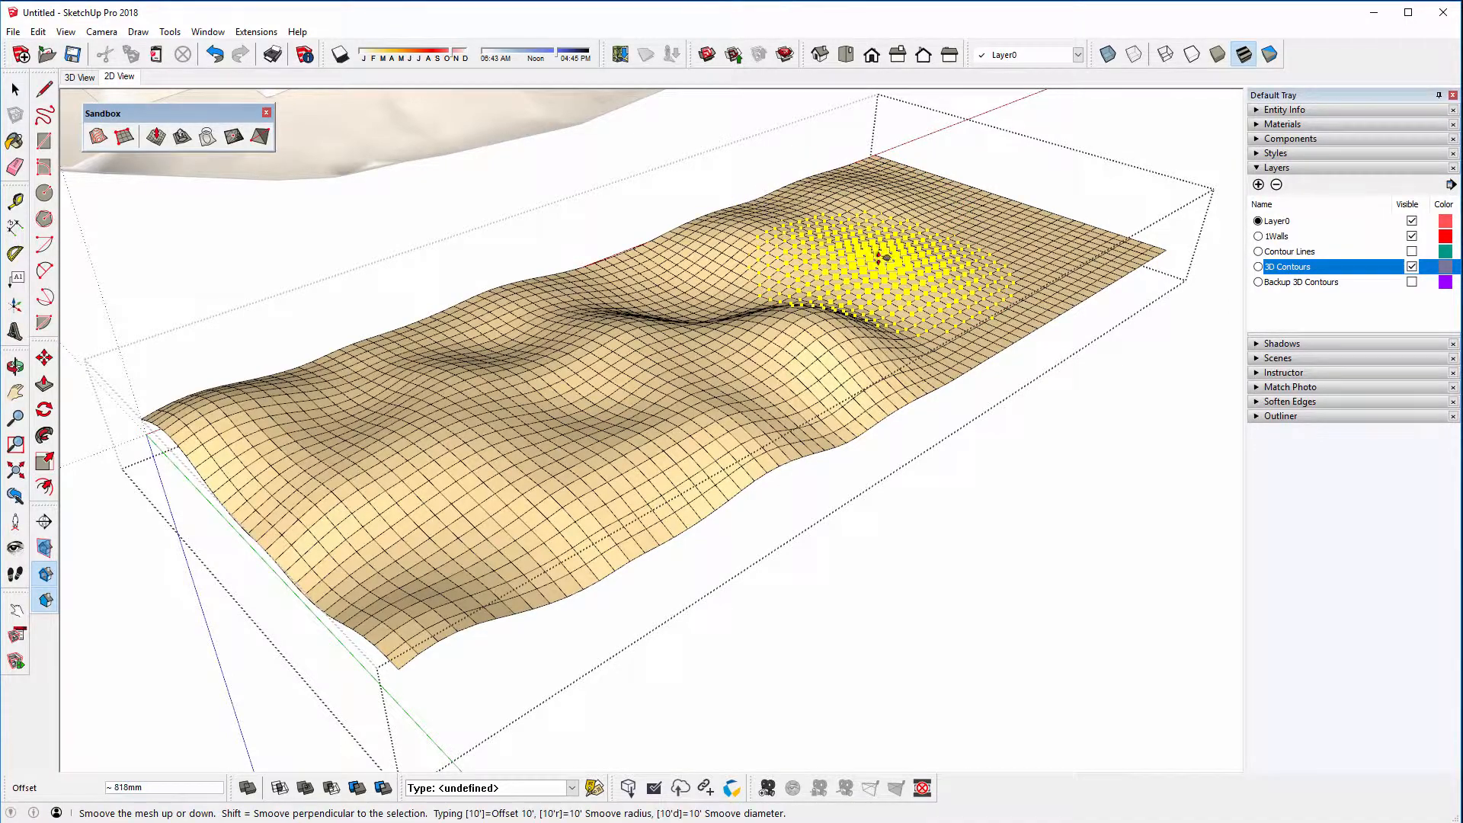
left_click(883, 258)
Smoove two undulations near the long edge facing away from the terrain, toward the still-flat end of the grid
middle_click_drag(963, 399, 355, 307)
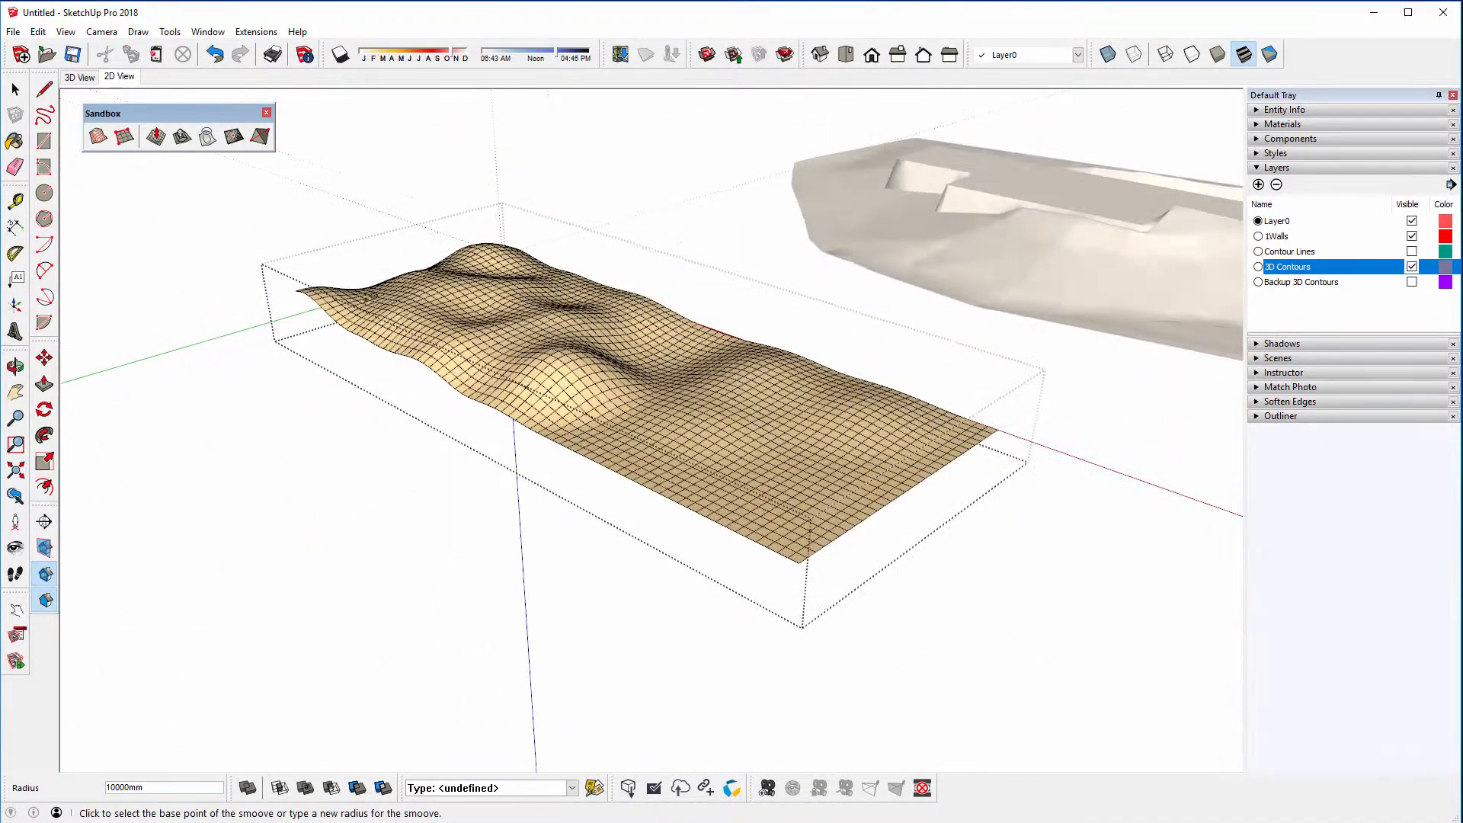
scroll(613, 456, "up", 3)
left_click(589, 412)
left_click(644, 436)
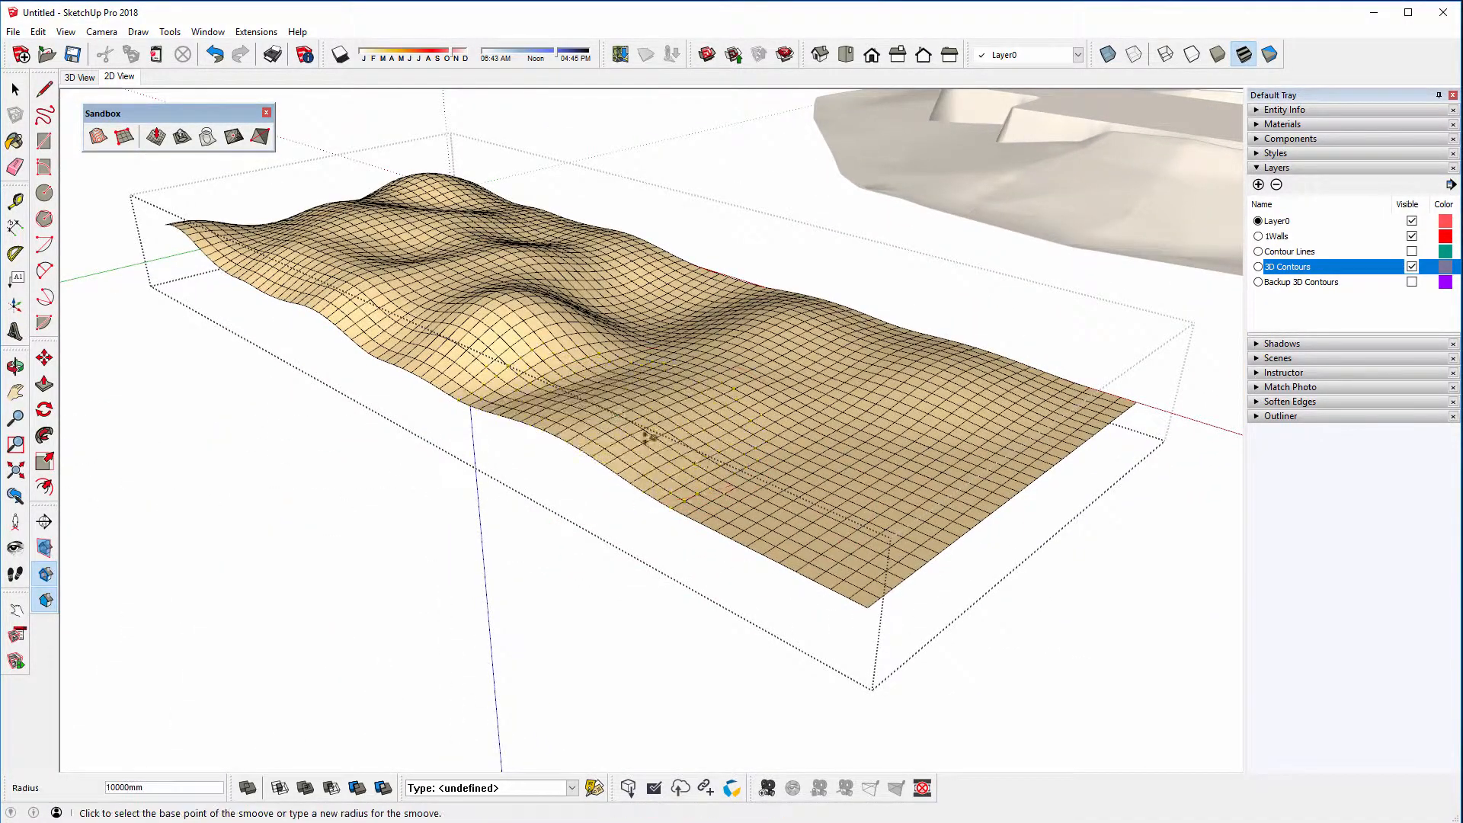
left_click(781, 495)
left_click(784, 515)
Smoove the last flat short end and its corner on the terrain side, and close the grid group
left_click(949, 436)
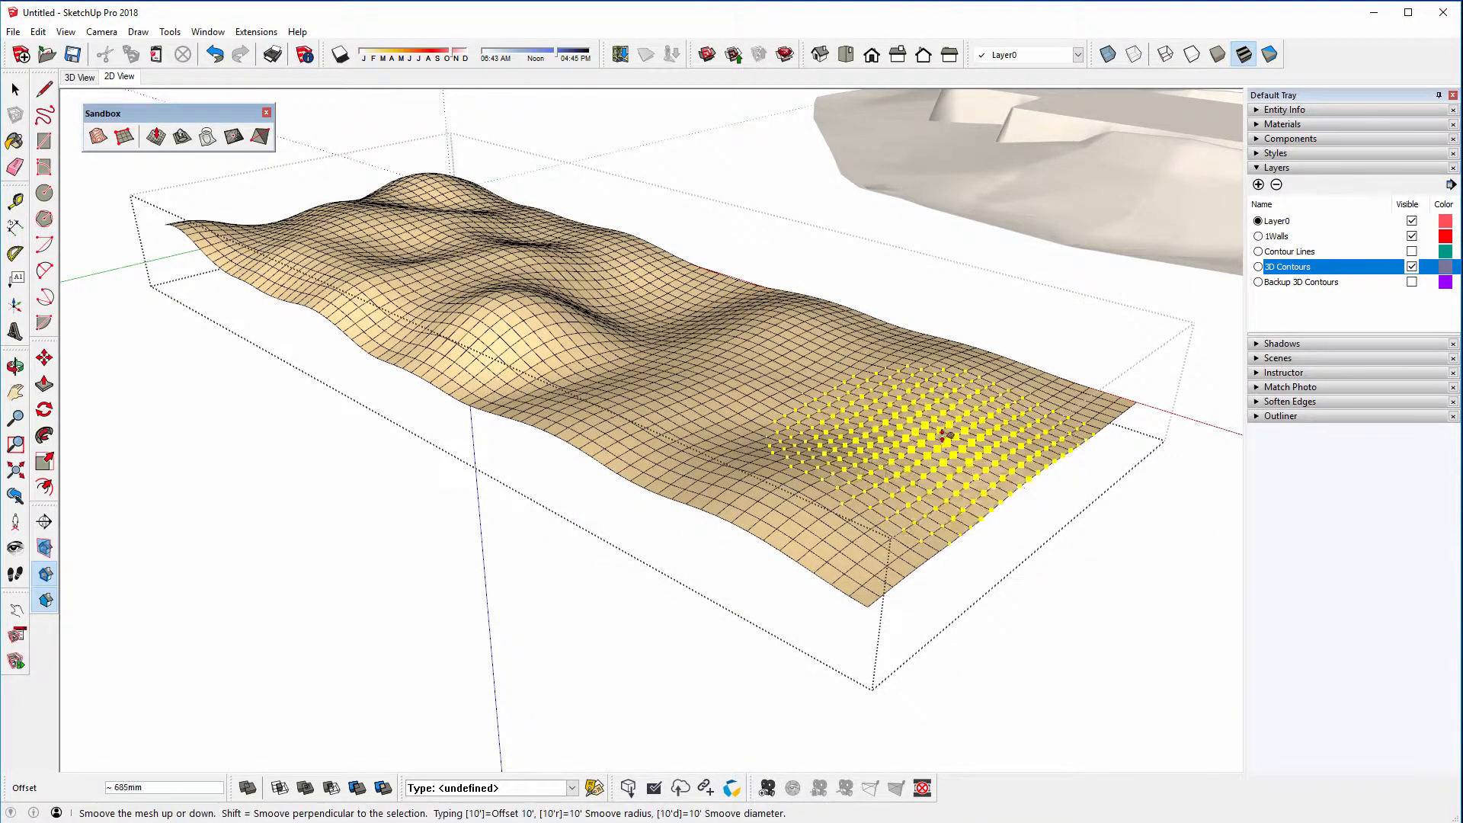
left_click(949, 431)
left_click(1044, 391)
left_click(1070, 393)
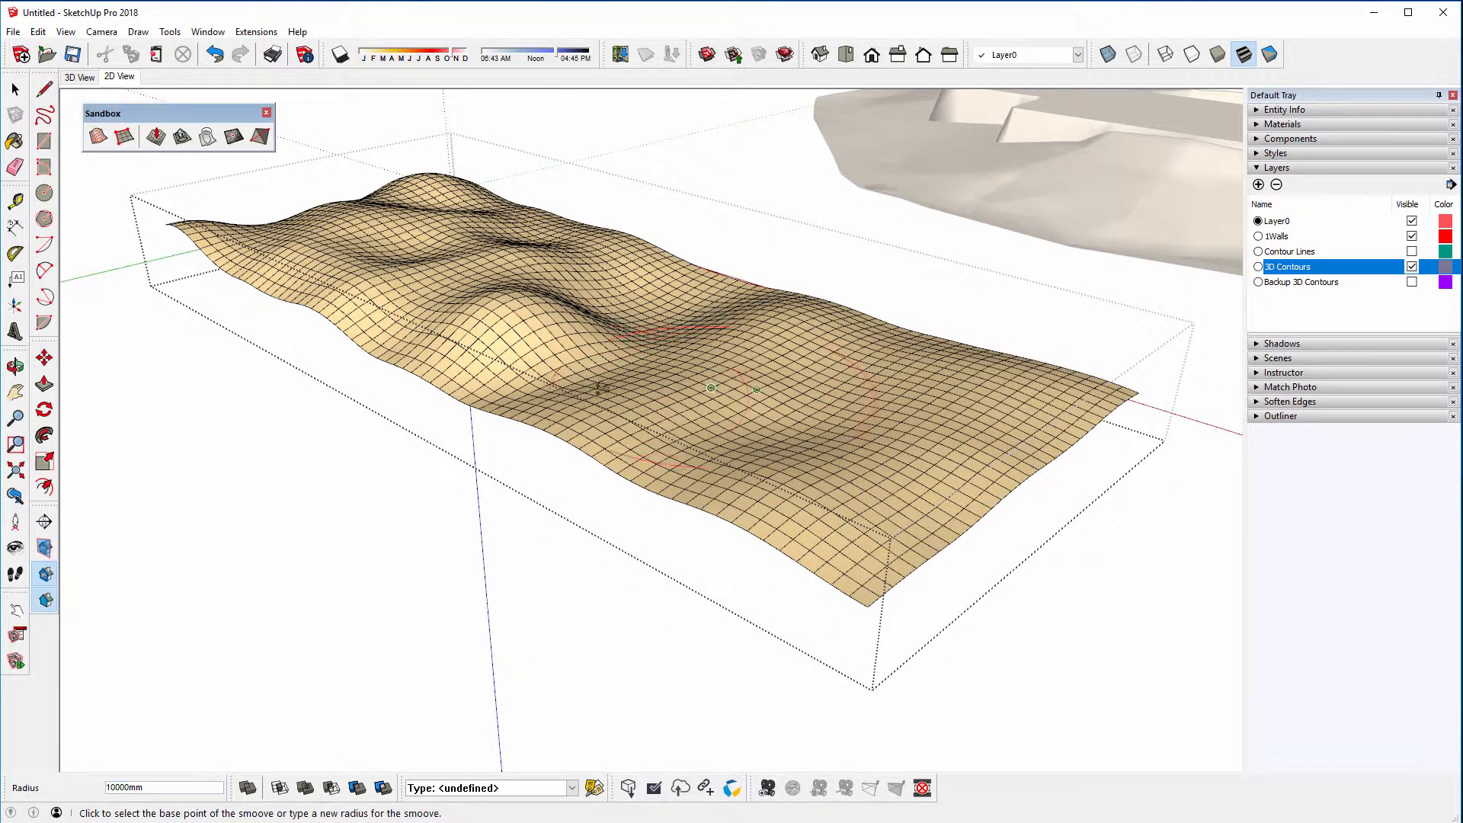
scroll(560, 390, "down", 3)
middle_click_drag(556, 393, 1178, 495)
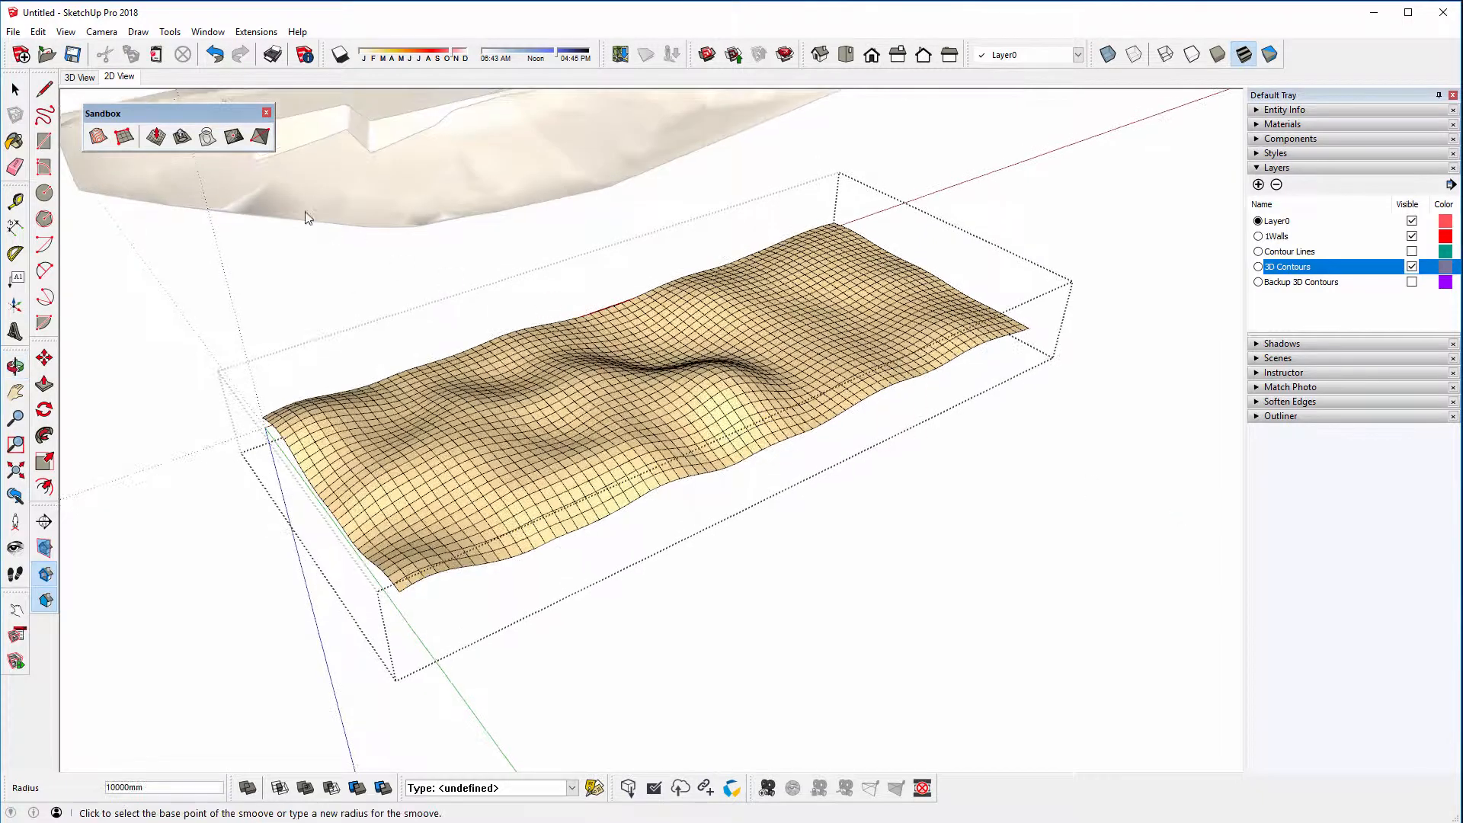
left_click(13, 90)
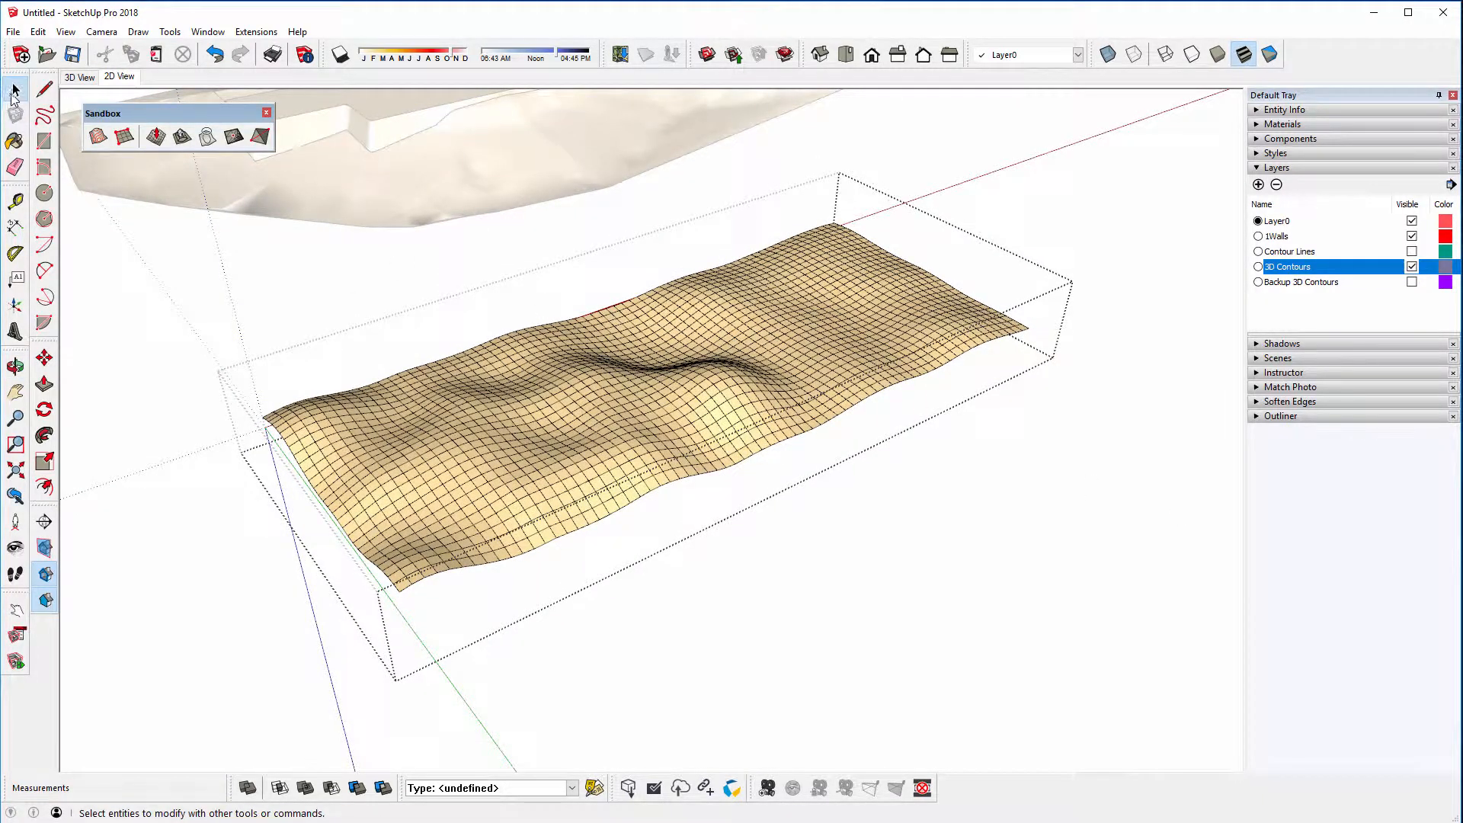
left_click(394, 290)
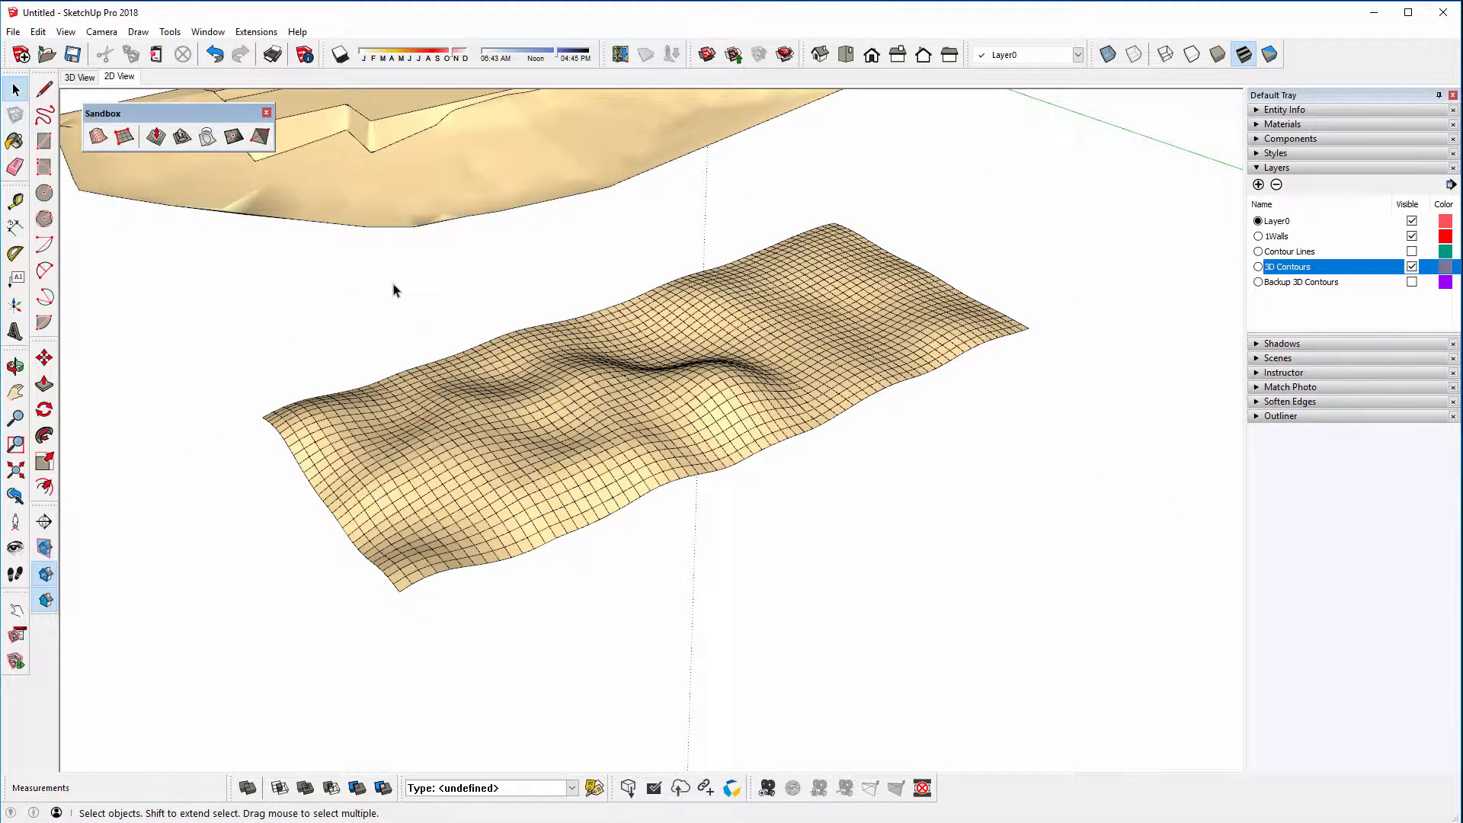
Select the smooved grid group and soften its edges at 20 degrees with Soften coplanar enabled
left_click(676, 381)
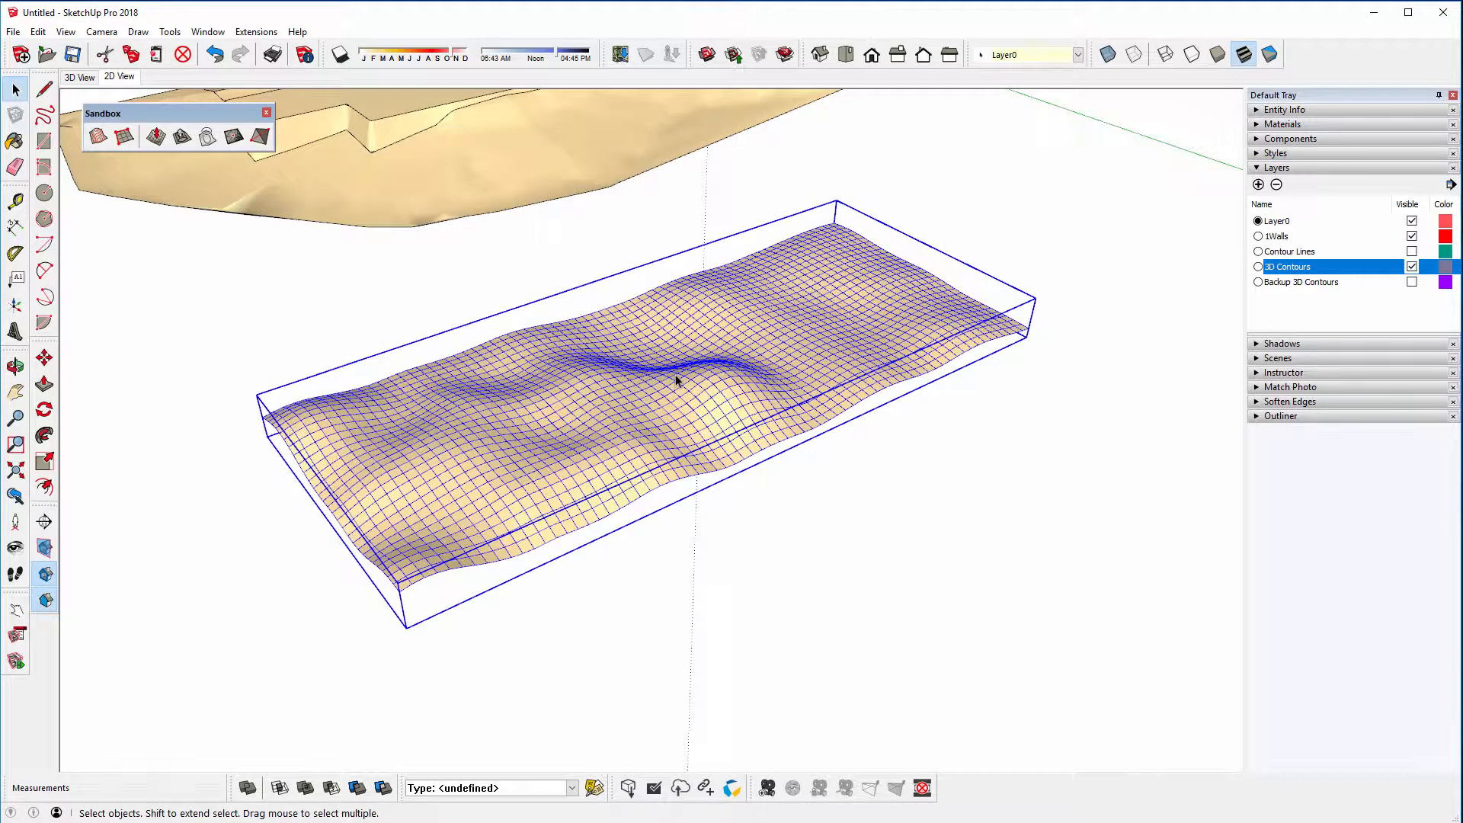
middle_click_drag(484, 484, 599, 421)
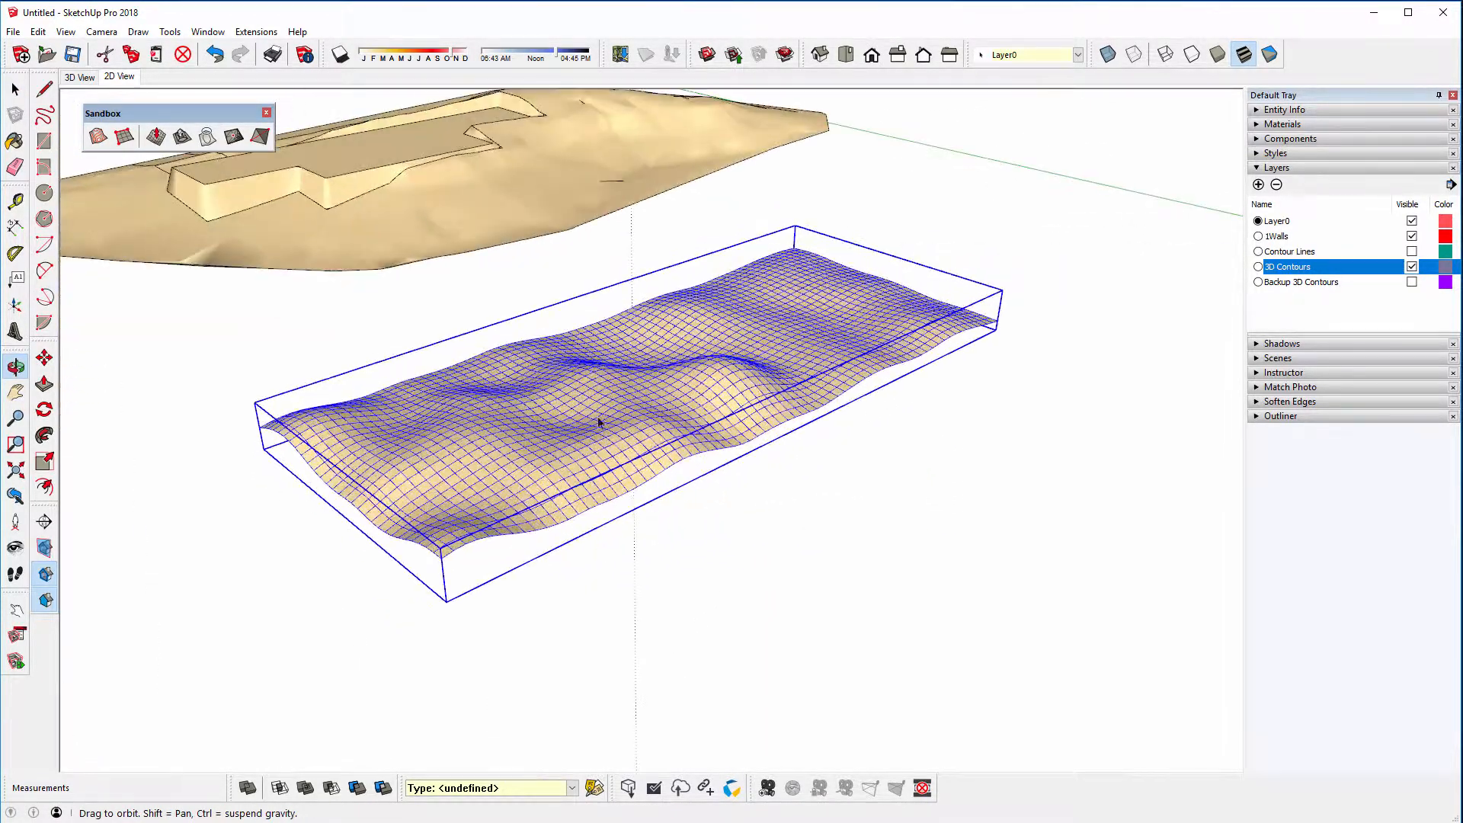
left_click(1261, 402)
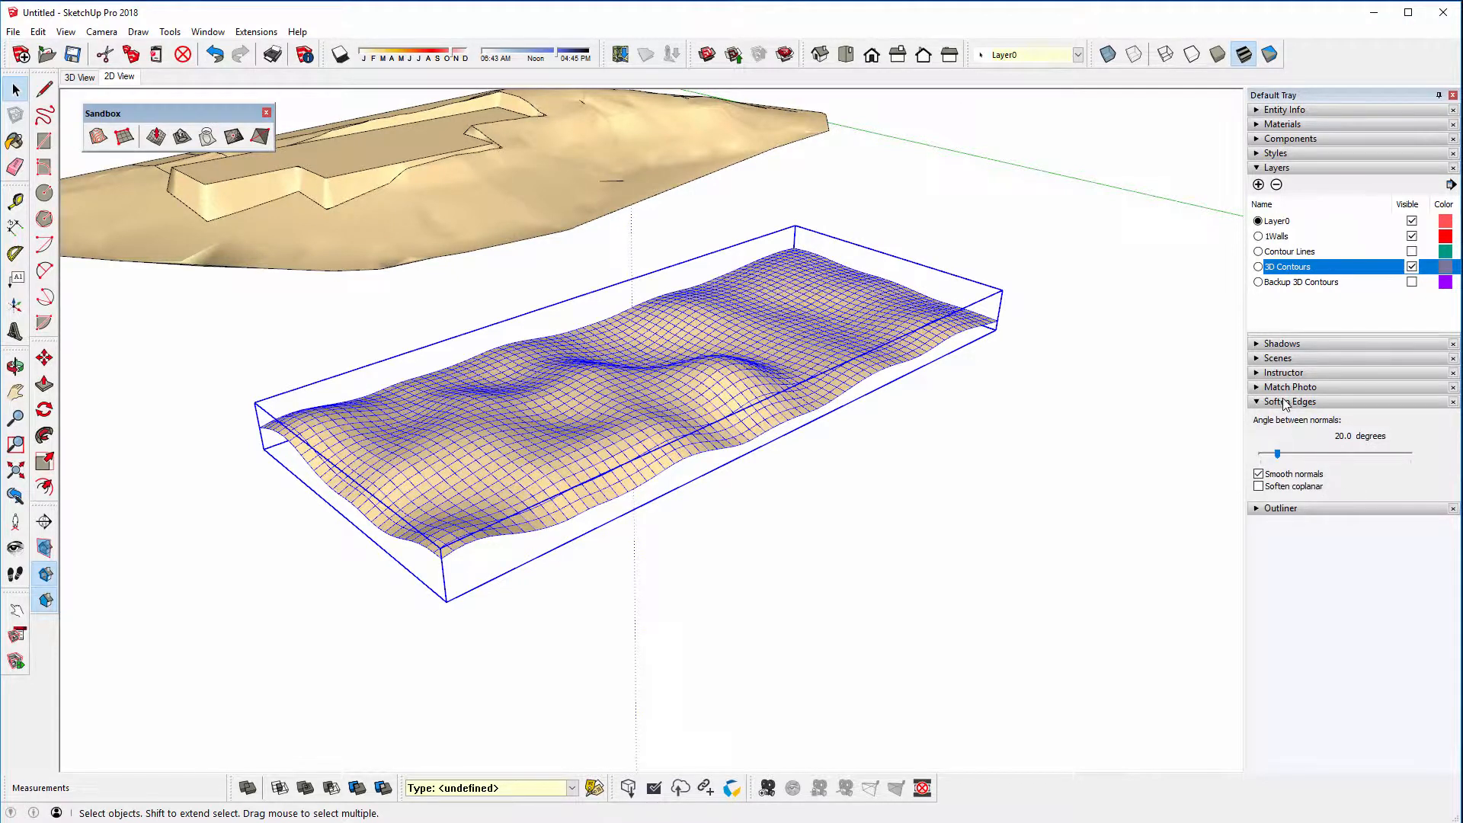
left_click(1285, 488)
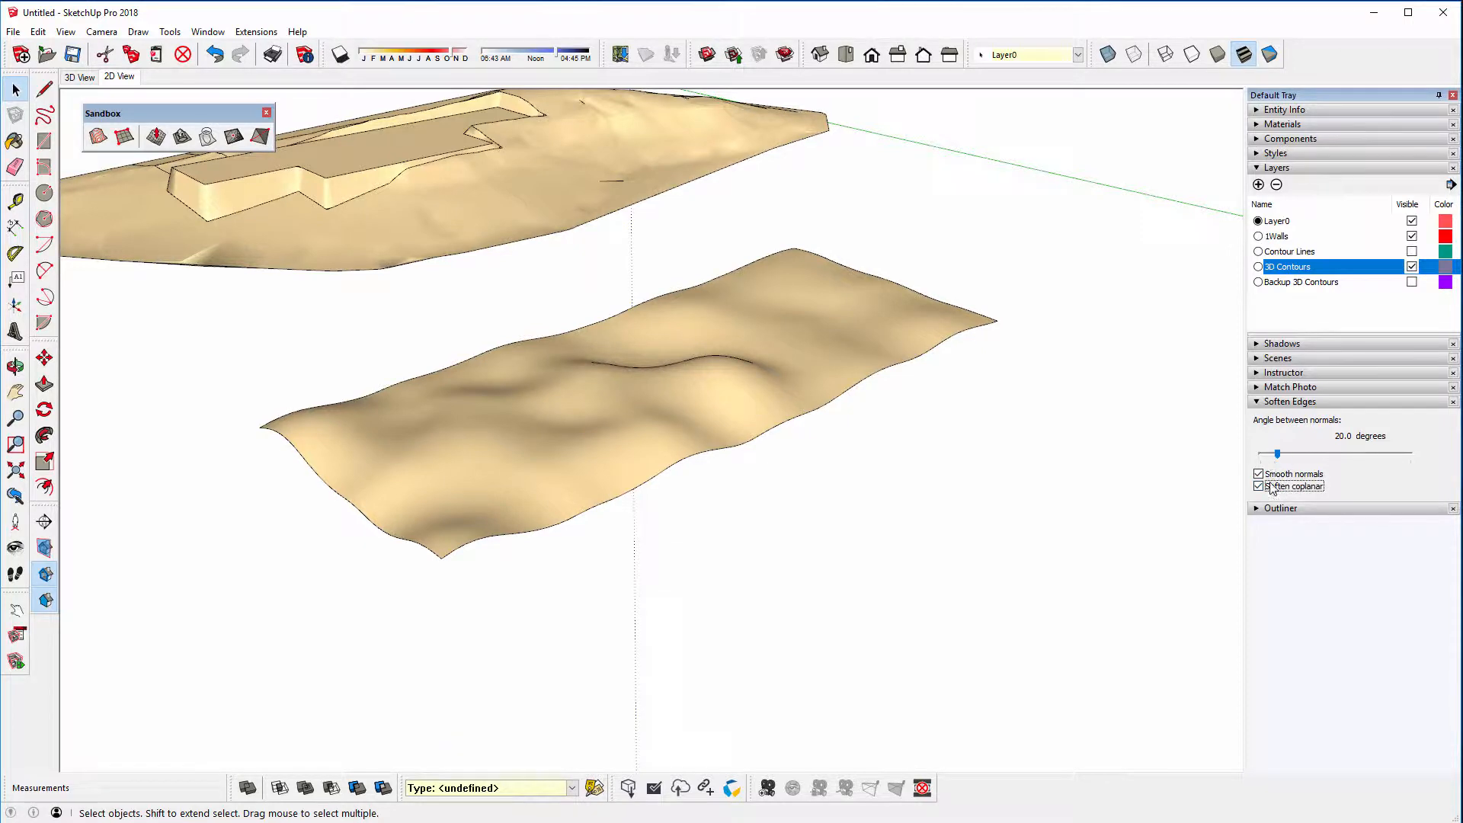
left_click(768, 446)
scroll(604, 473, "up", 5)
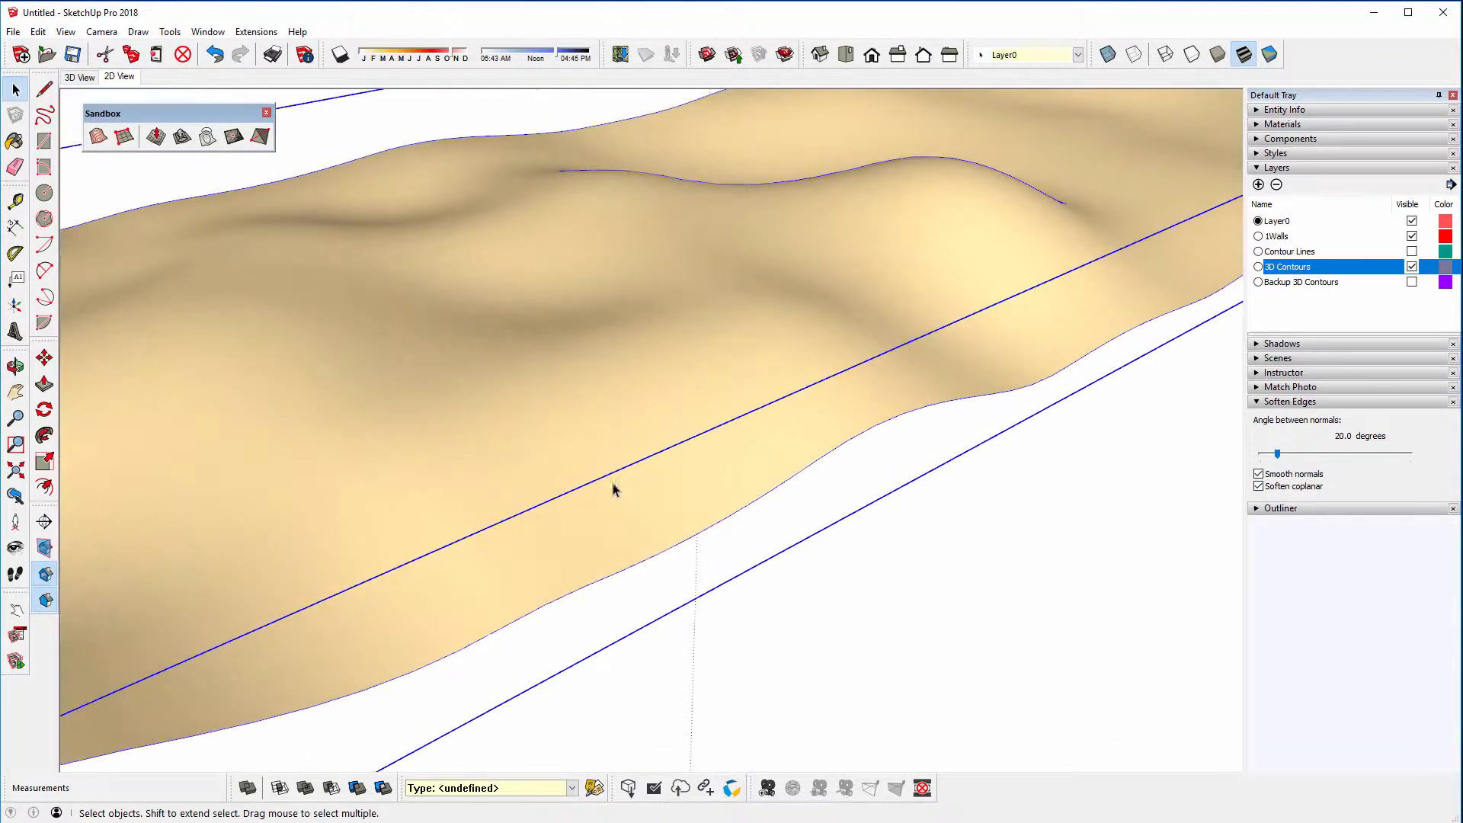
scroll(574, 500, "down", 4)
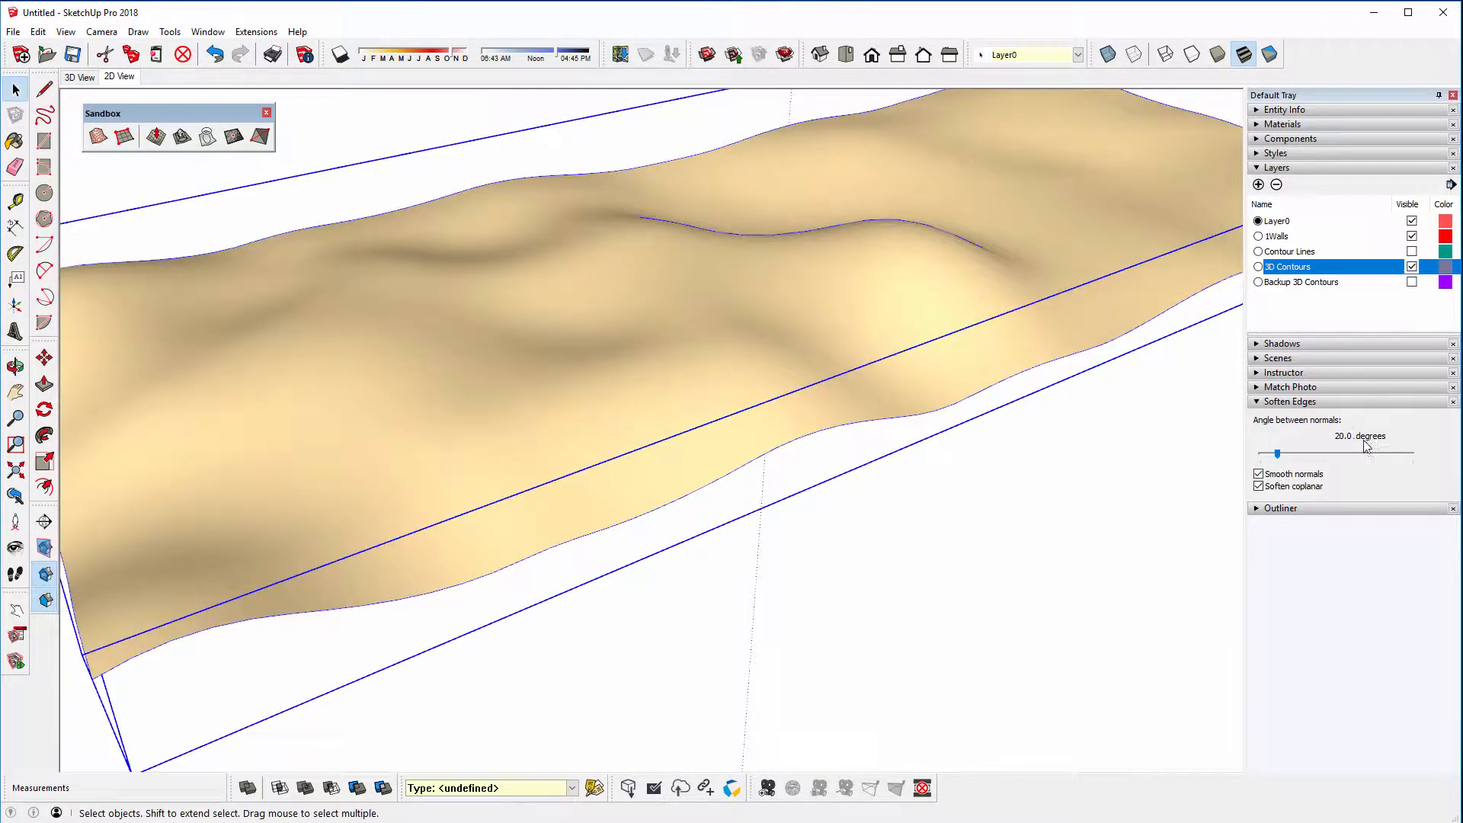
Try a softening angle of about 6 degrees on the grid and inspect the mesh edges
left_click_drag(1280, 457, 1268, 458)
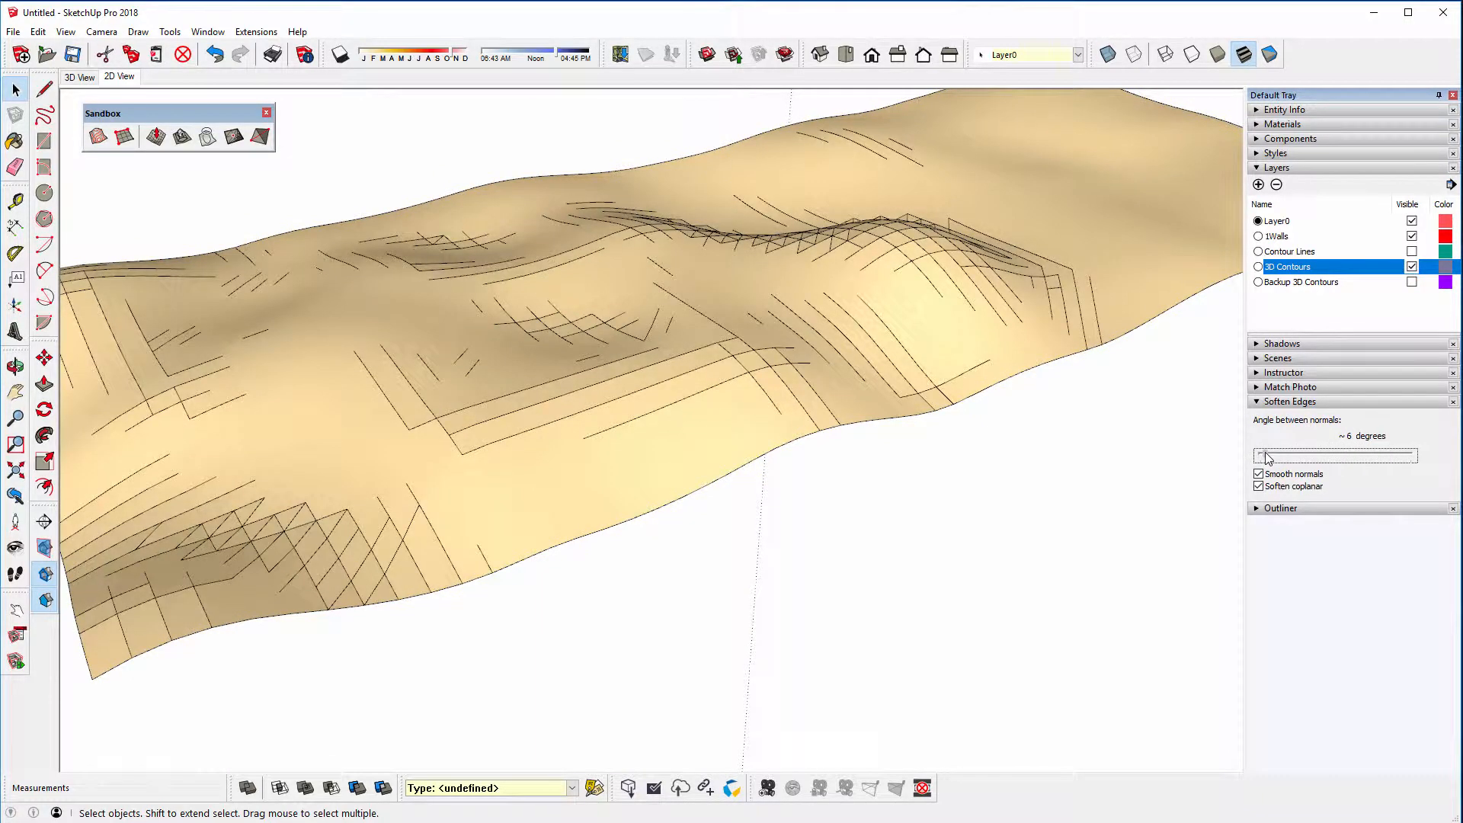
left_click(553, 391)
scroll(554, 391, "up", 3)
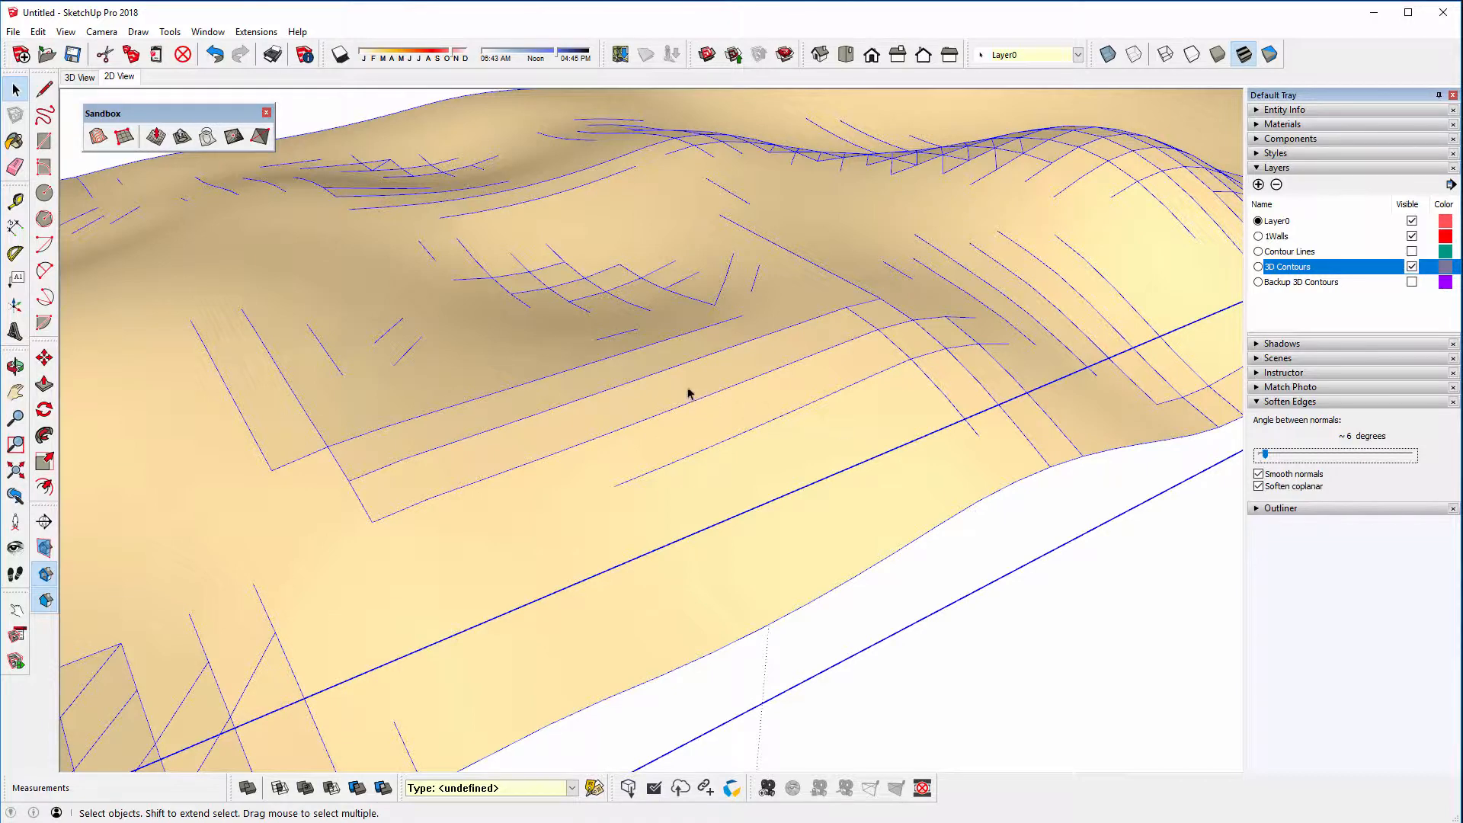
scroll(718, 421, "down", 3)
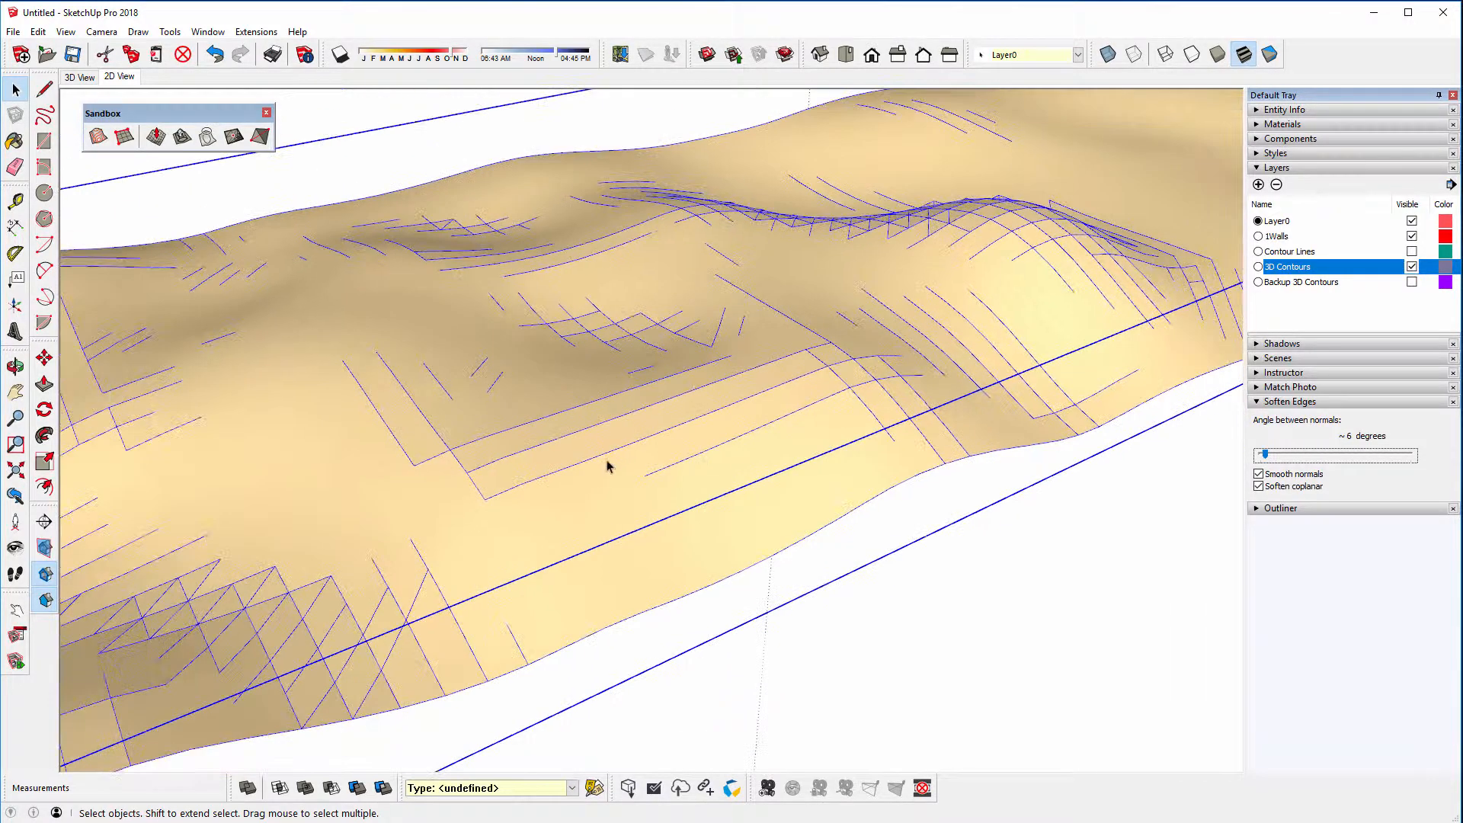
middle_click_drag(607, 460, 835, 425)
Set the grid's softening angle to about 16 degrees and clear the selection
left_click_drag(1265, 455, 1276, 455)
scroll(918, 467, "down", 5)
middle_click_drag(797, 455, 764, 470)
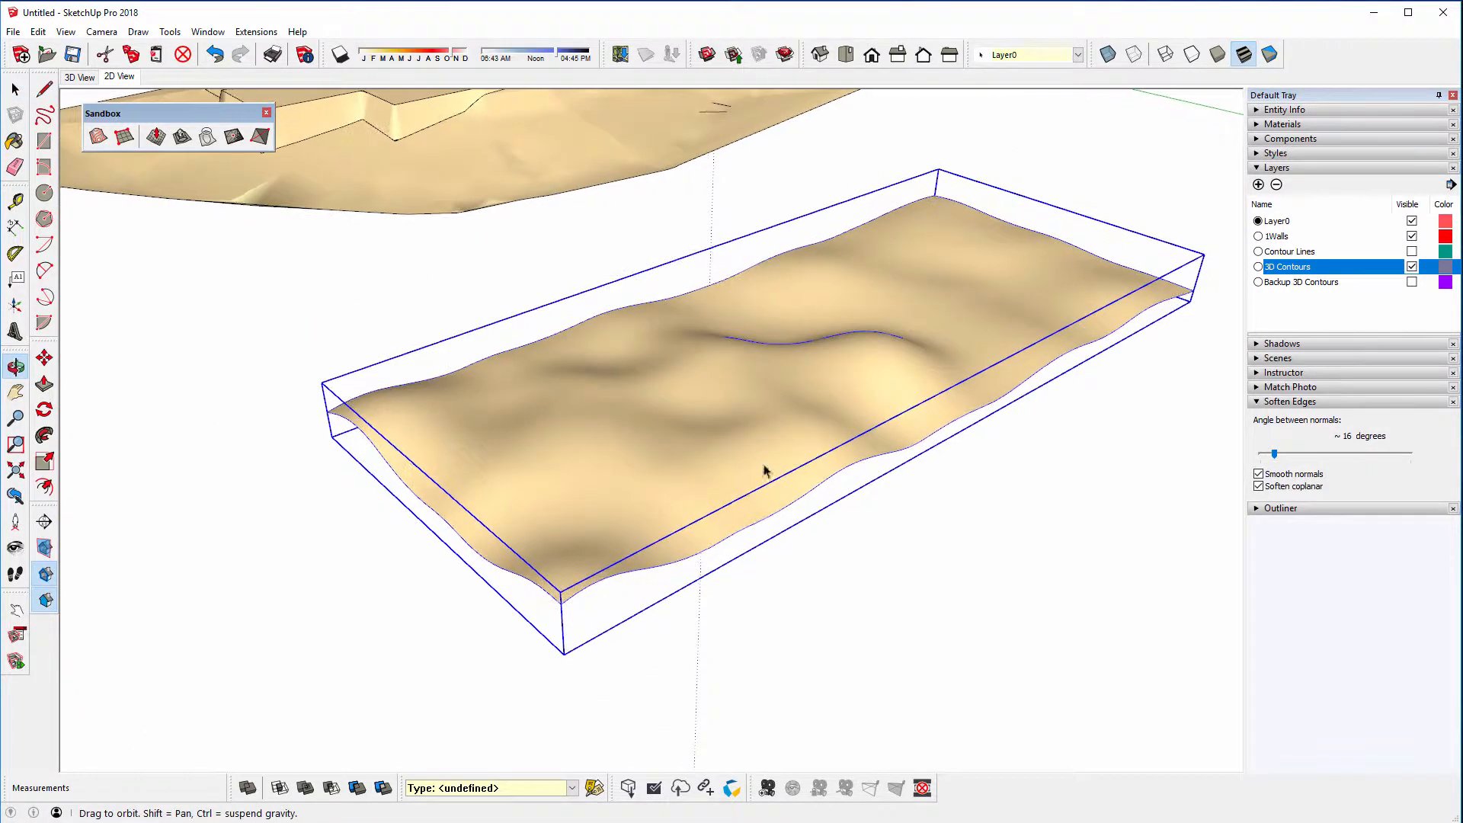
left_click(852, 528)
middle_click_drag(629, 451, 794, 483)
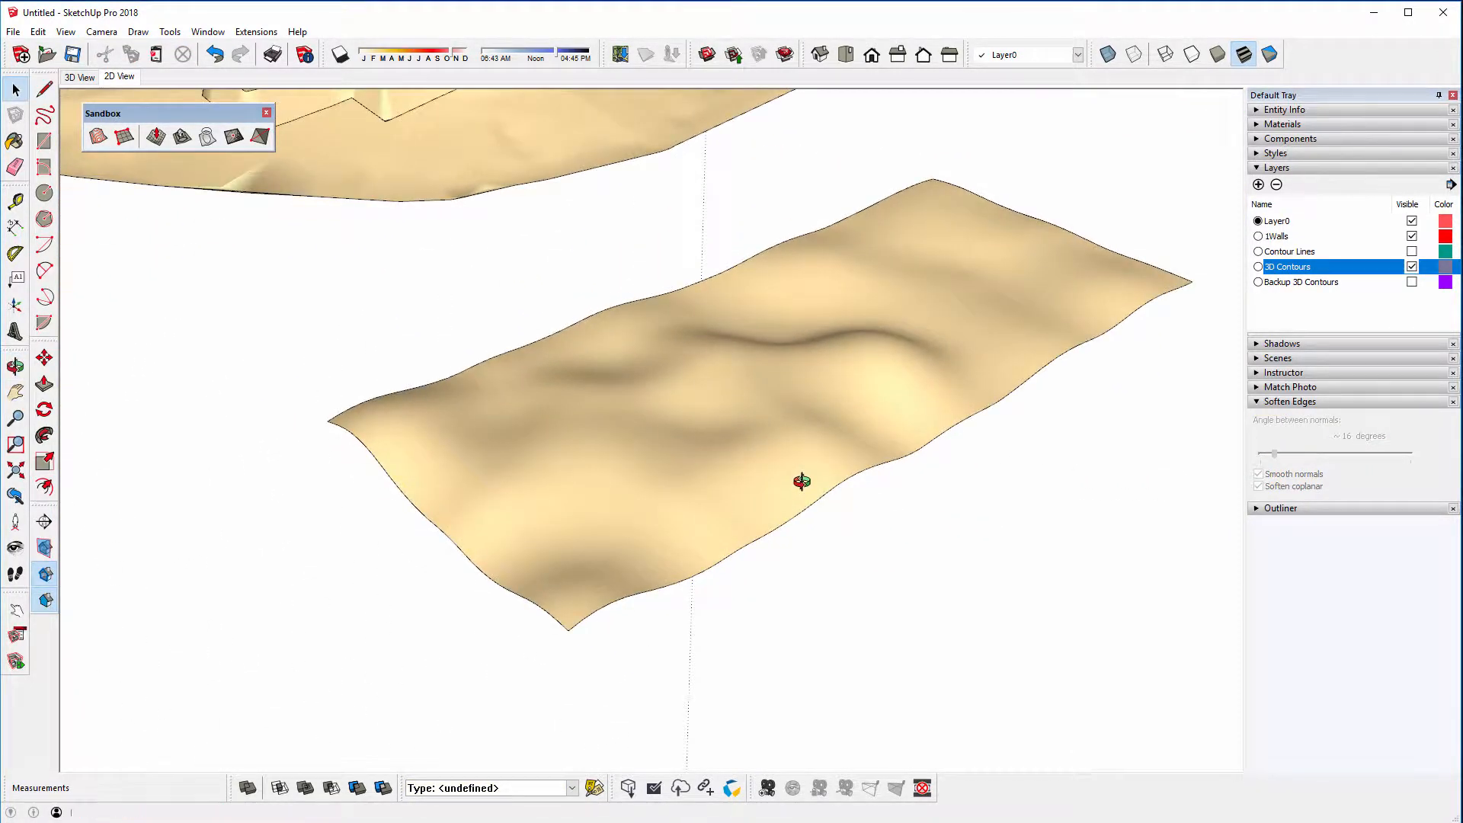
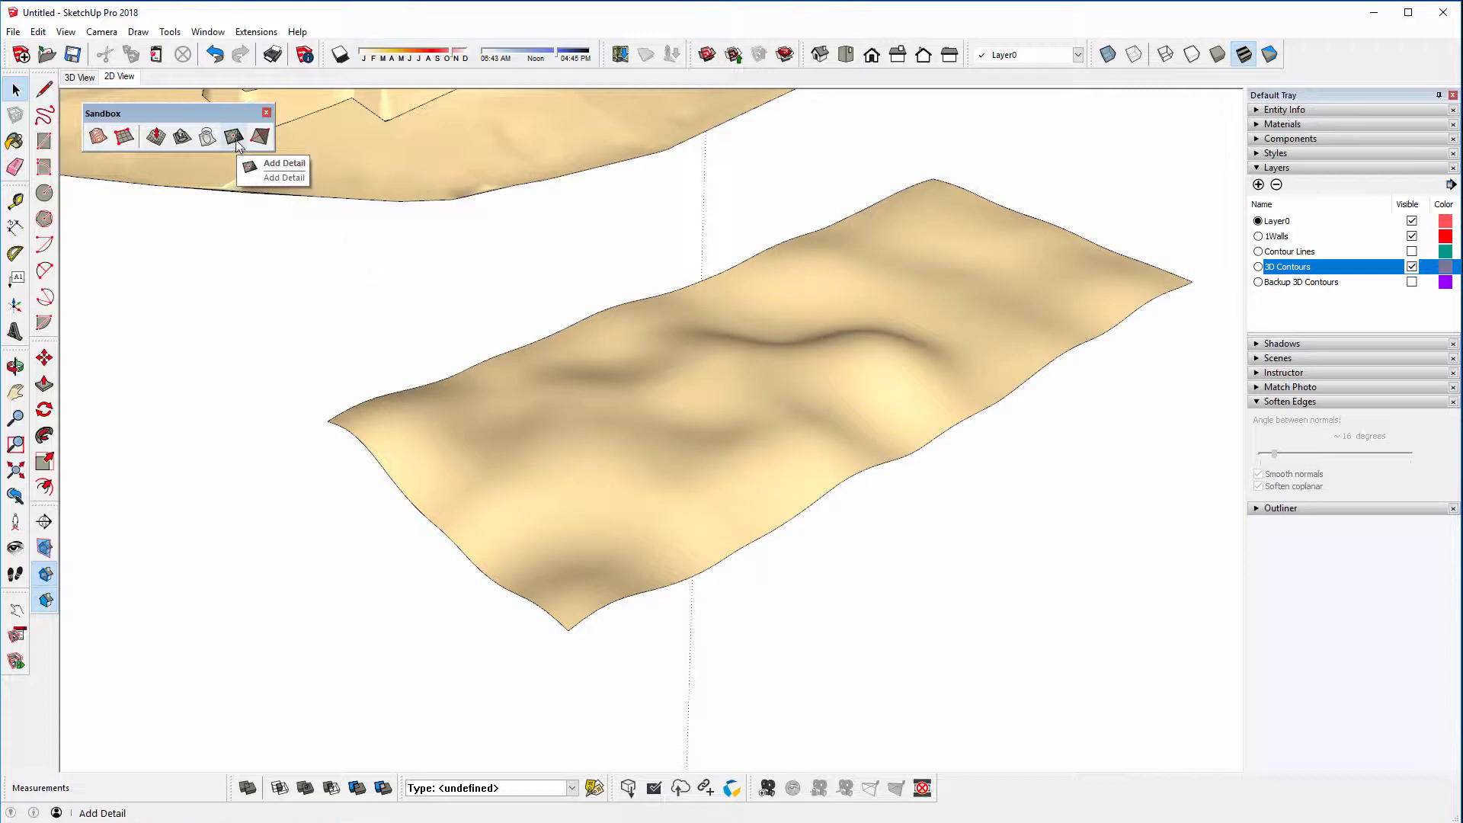
Open the contour terrain group and use Add Detail on the slope below the stamped pad, offsetting the new vertex about 11 mm
double_click(409, 161)
middle_click_drag(409, 162, 574, 372)
scroll(472, 351, "up", 5)
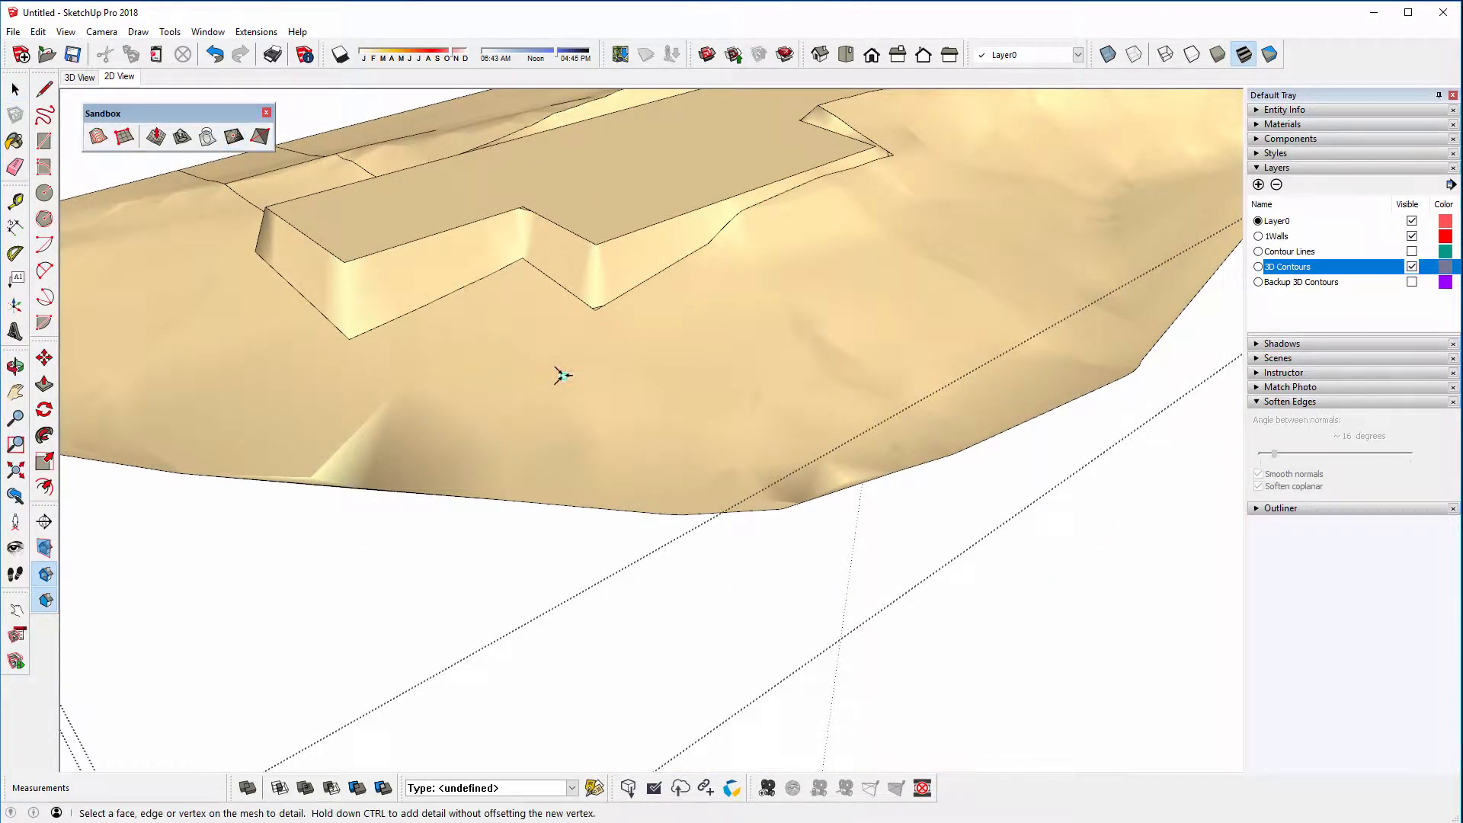
scroll(625, 383, "up", 2)
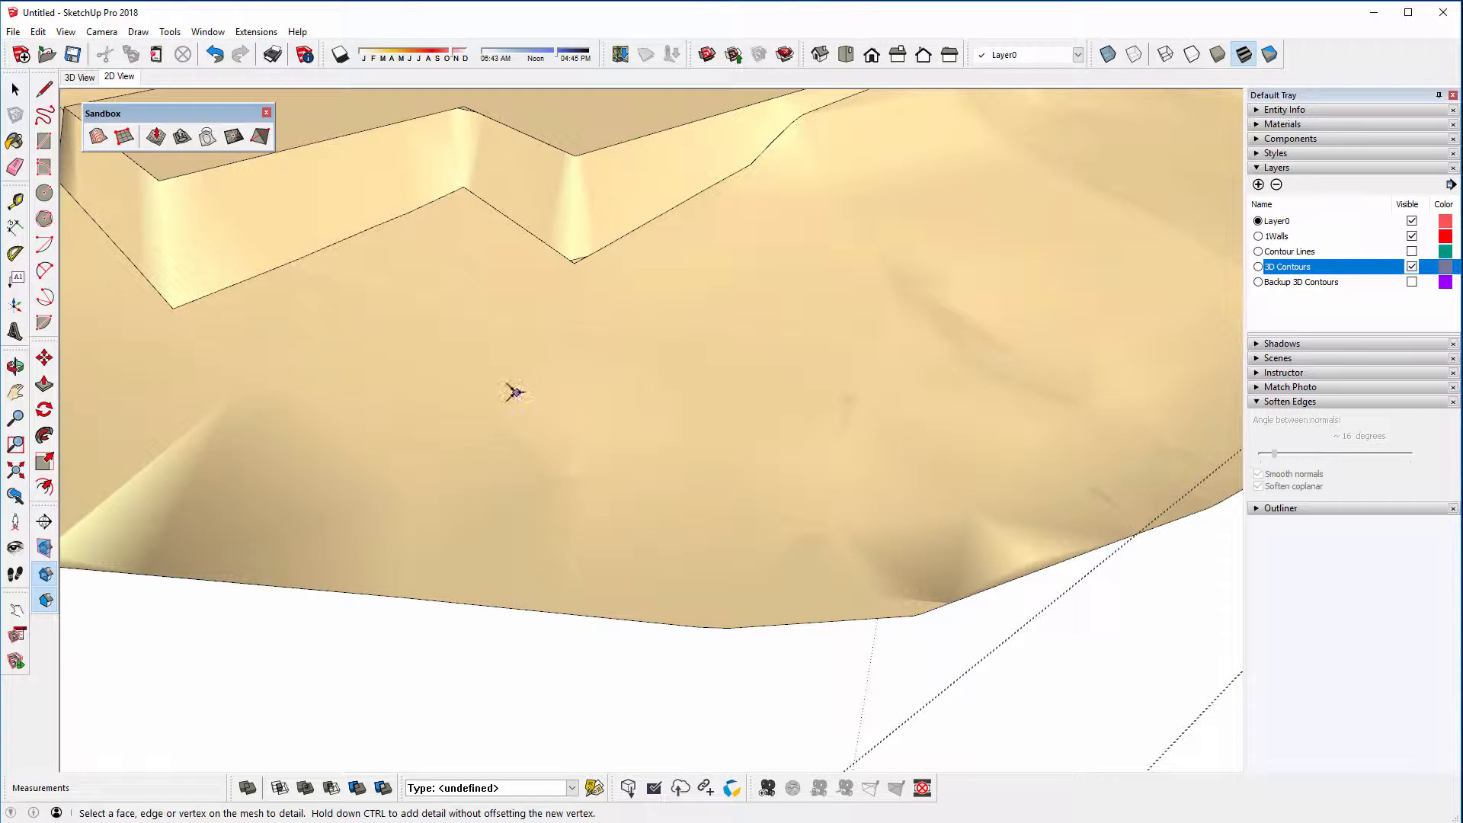
left_click(515, 393)
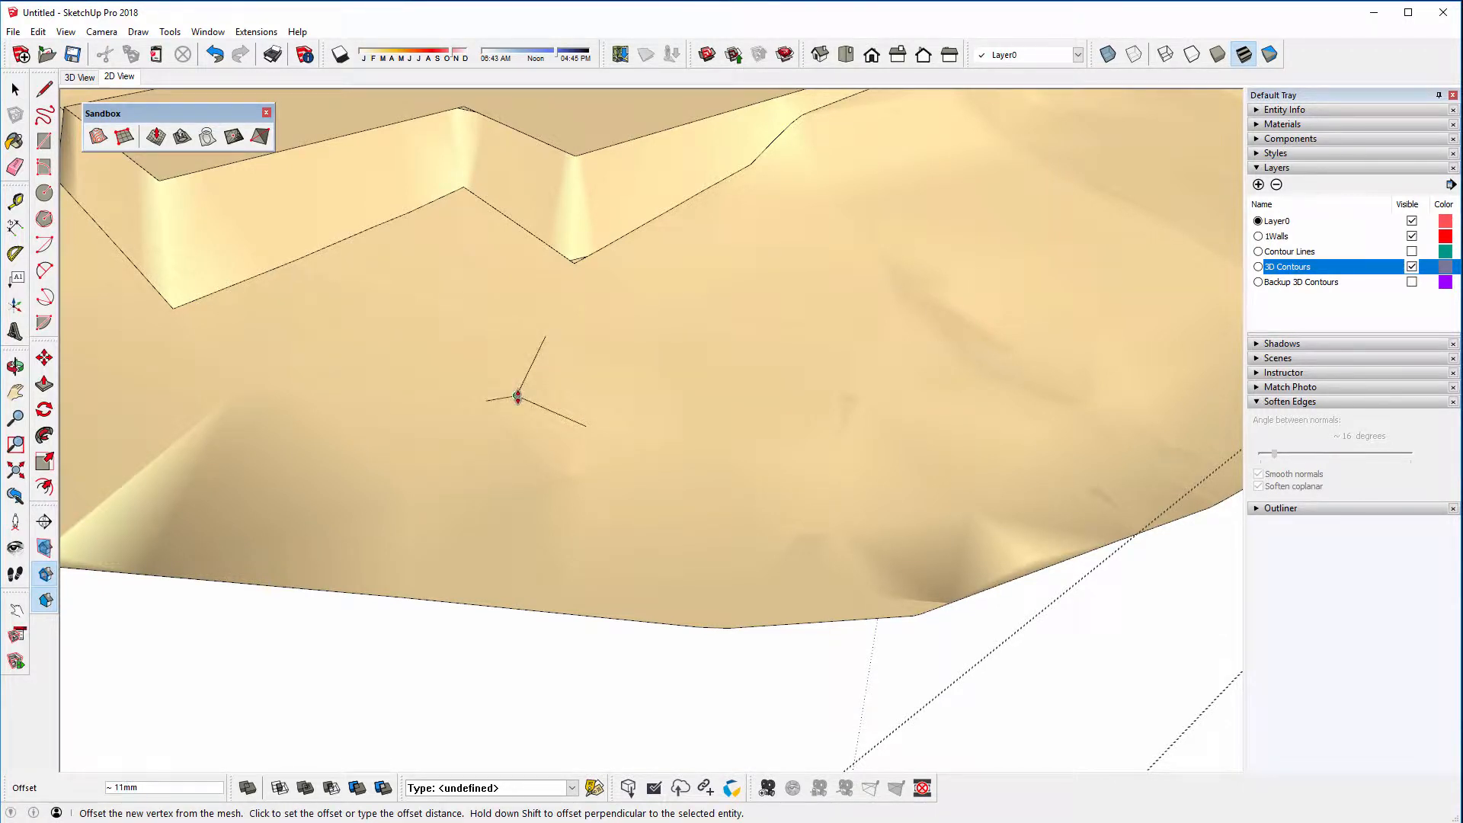
left_click(517, 397)
scroll(516, 425, "up", 3)
scroll(516, 424, "down", 2)
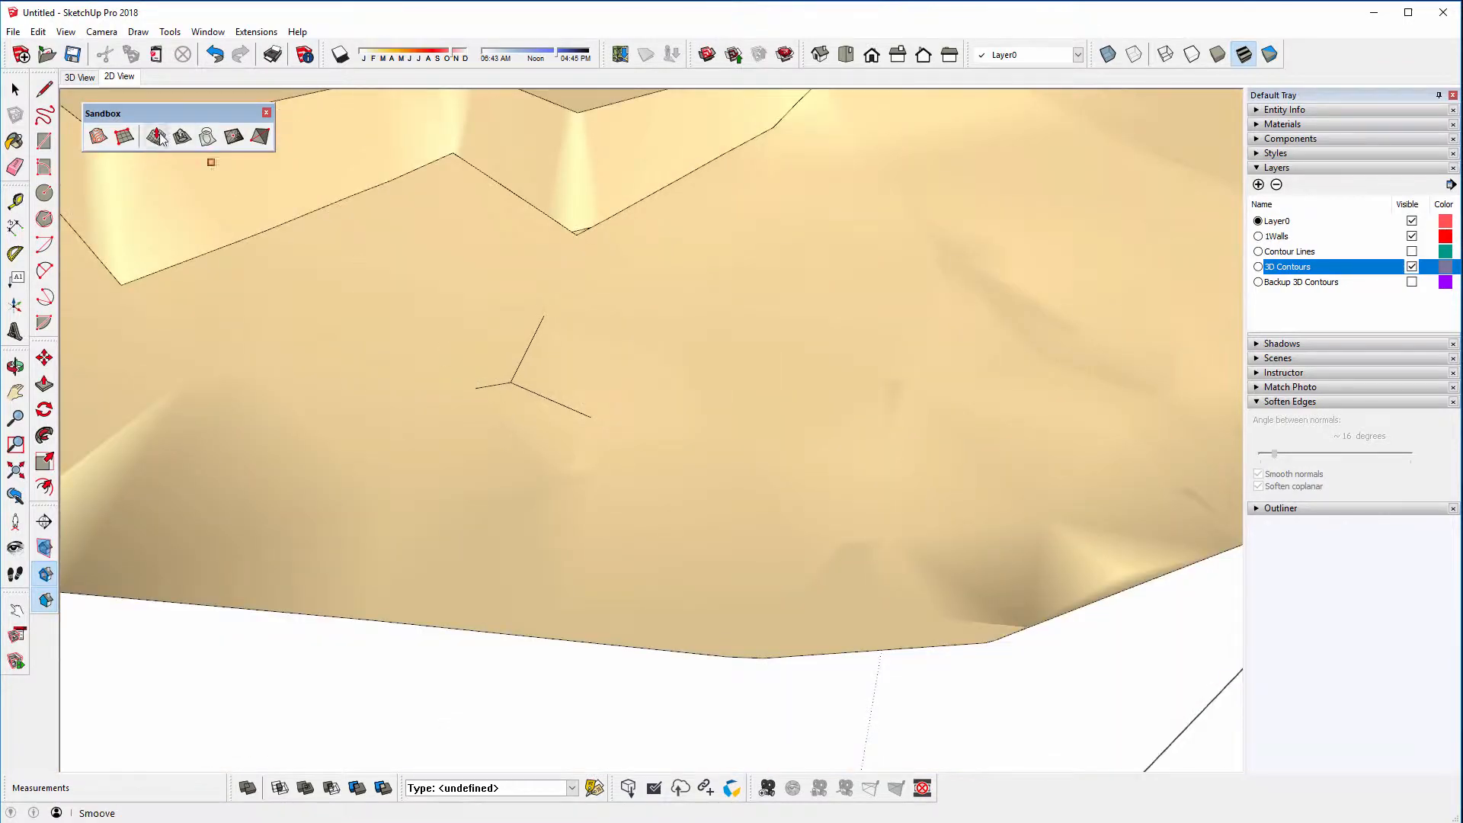
Show hidden geometry and add a vertex offset about 296 mm in a large triangle beside the first added vertex
left_click(38, 32)
mouse_move(65, 32)
left_click(107, 88)
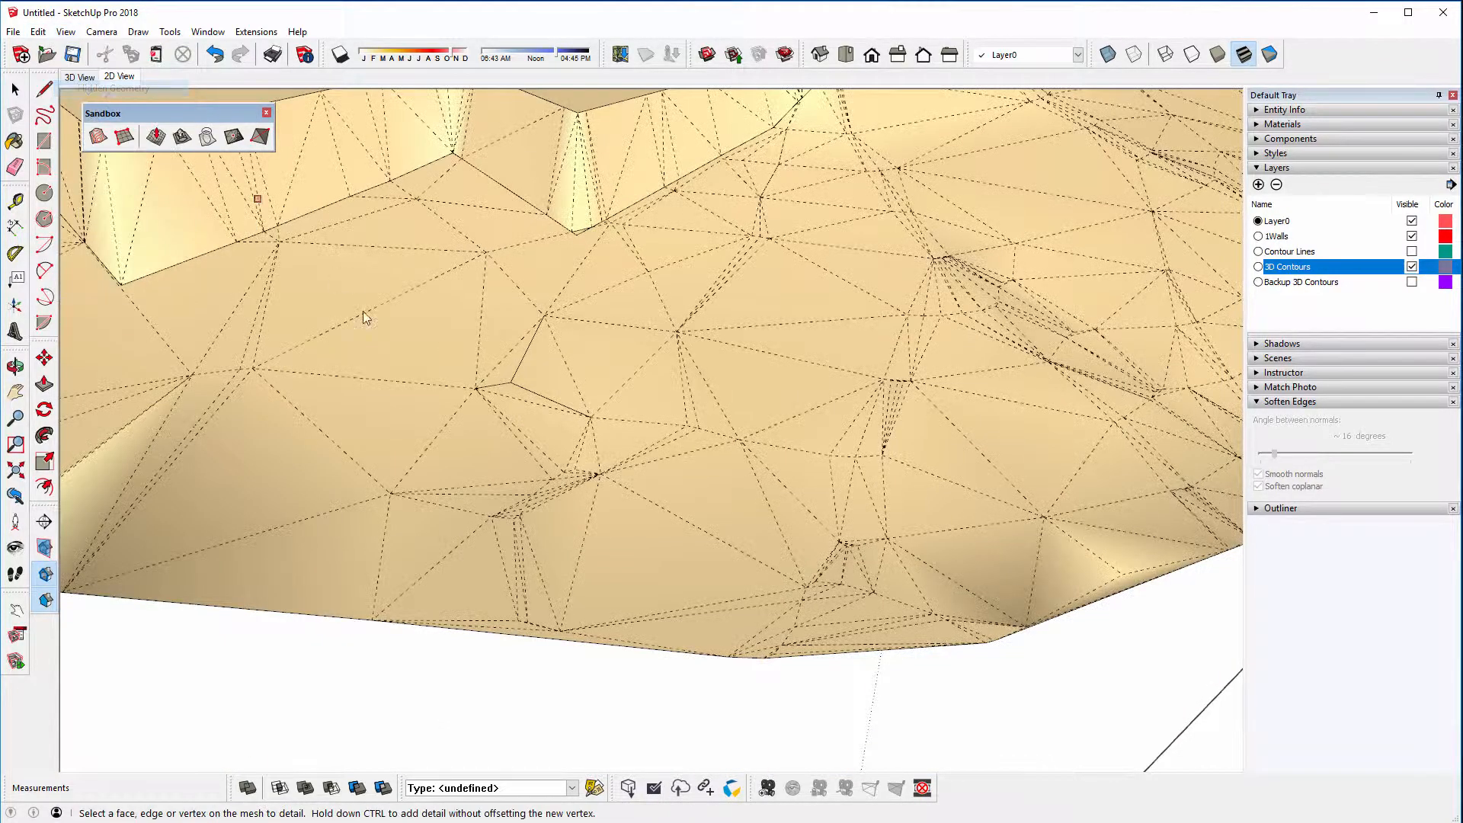
scroll(411, 343, "up", 3)
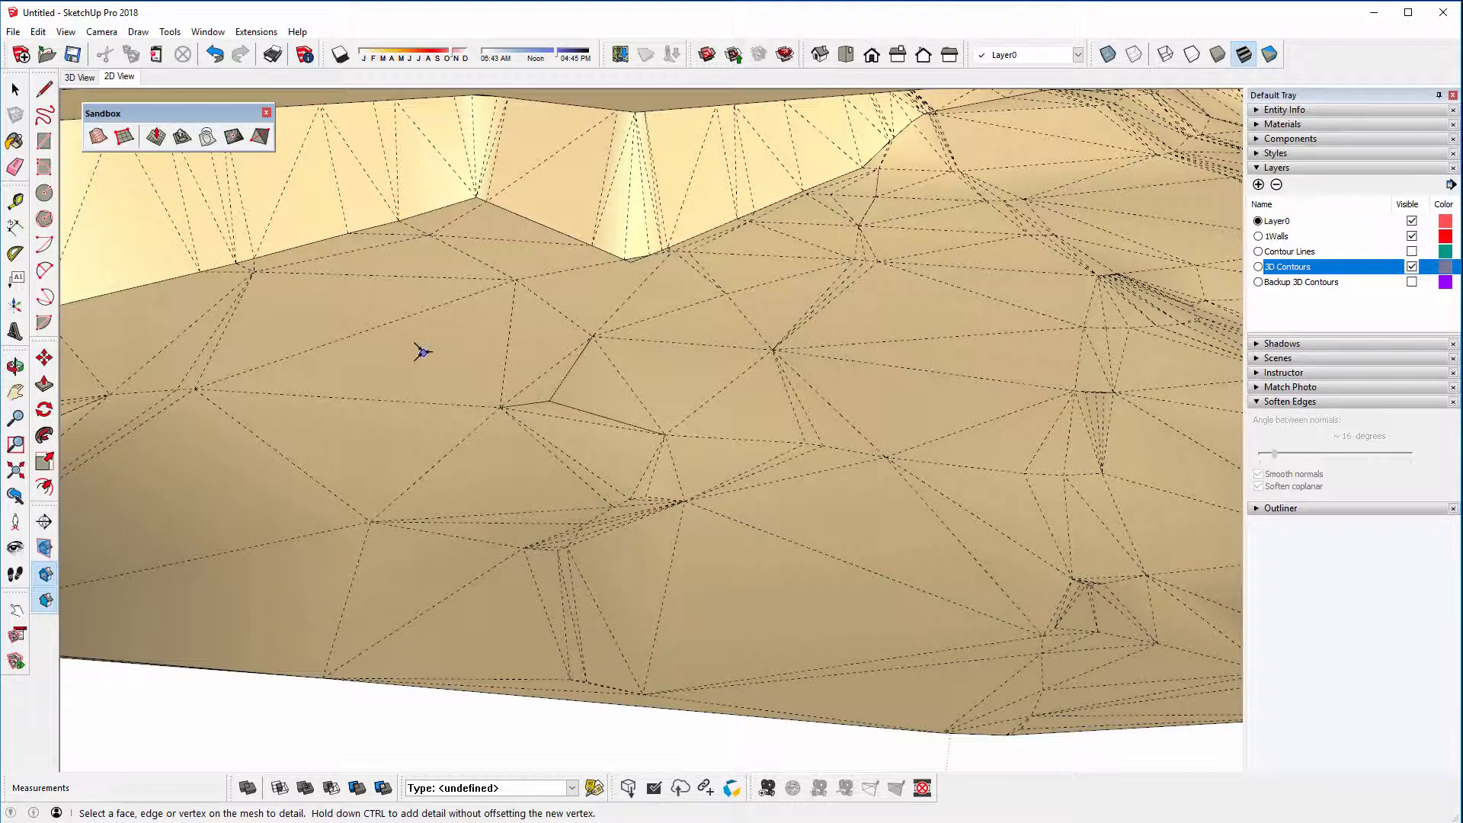
left_click(422, 352)
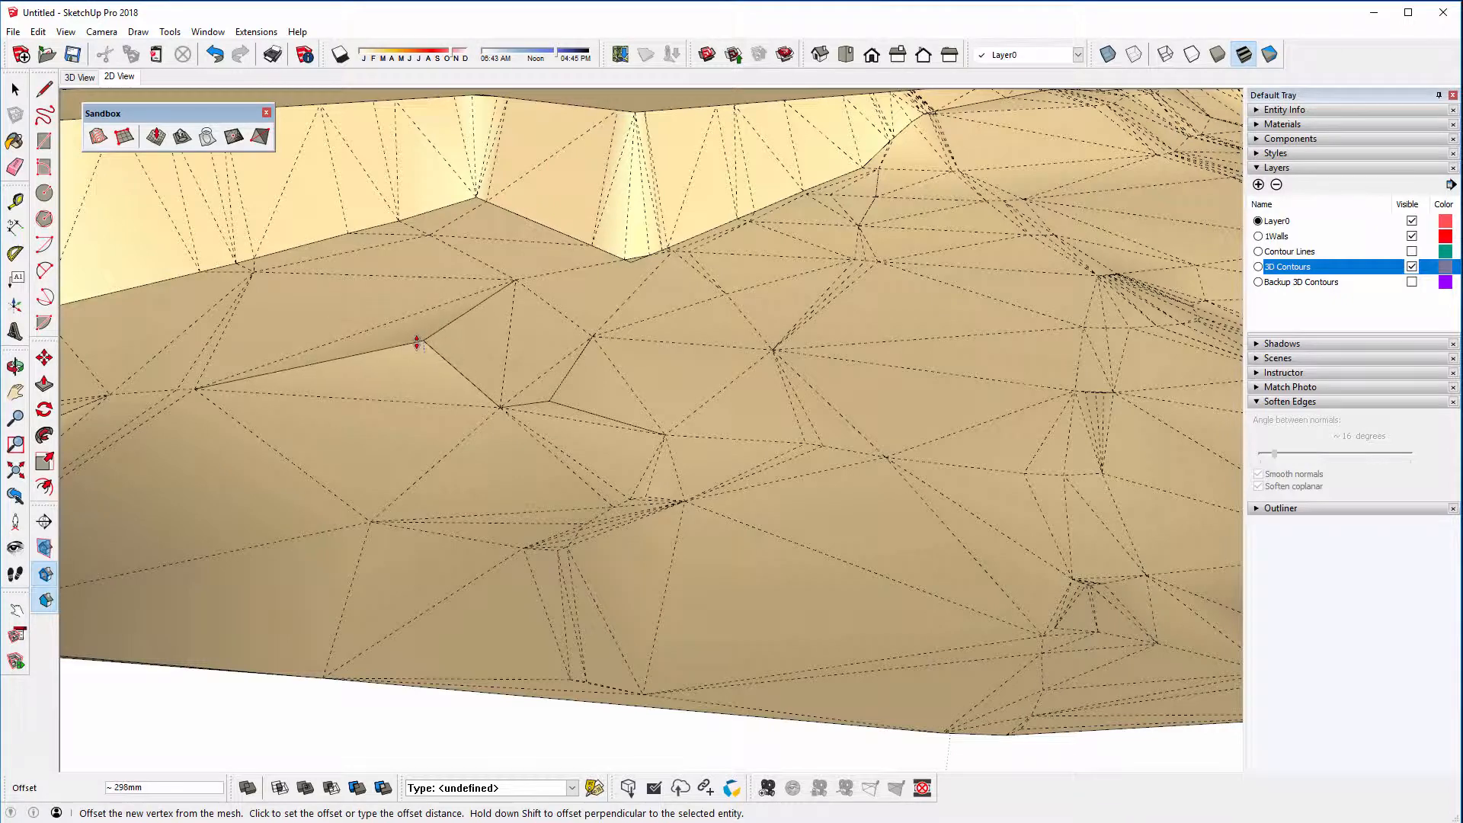
left_click(417, 341)
Use Add Detail on existing vertices beside the new points, raising the one nearer the terrain's outer edge about 903 mm
left_click(499, 406)
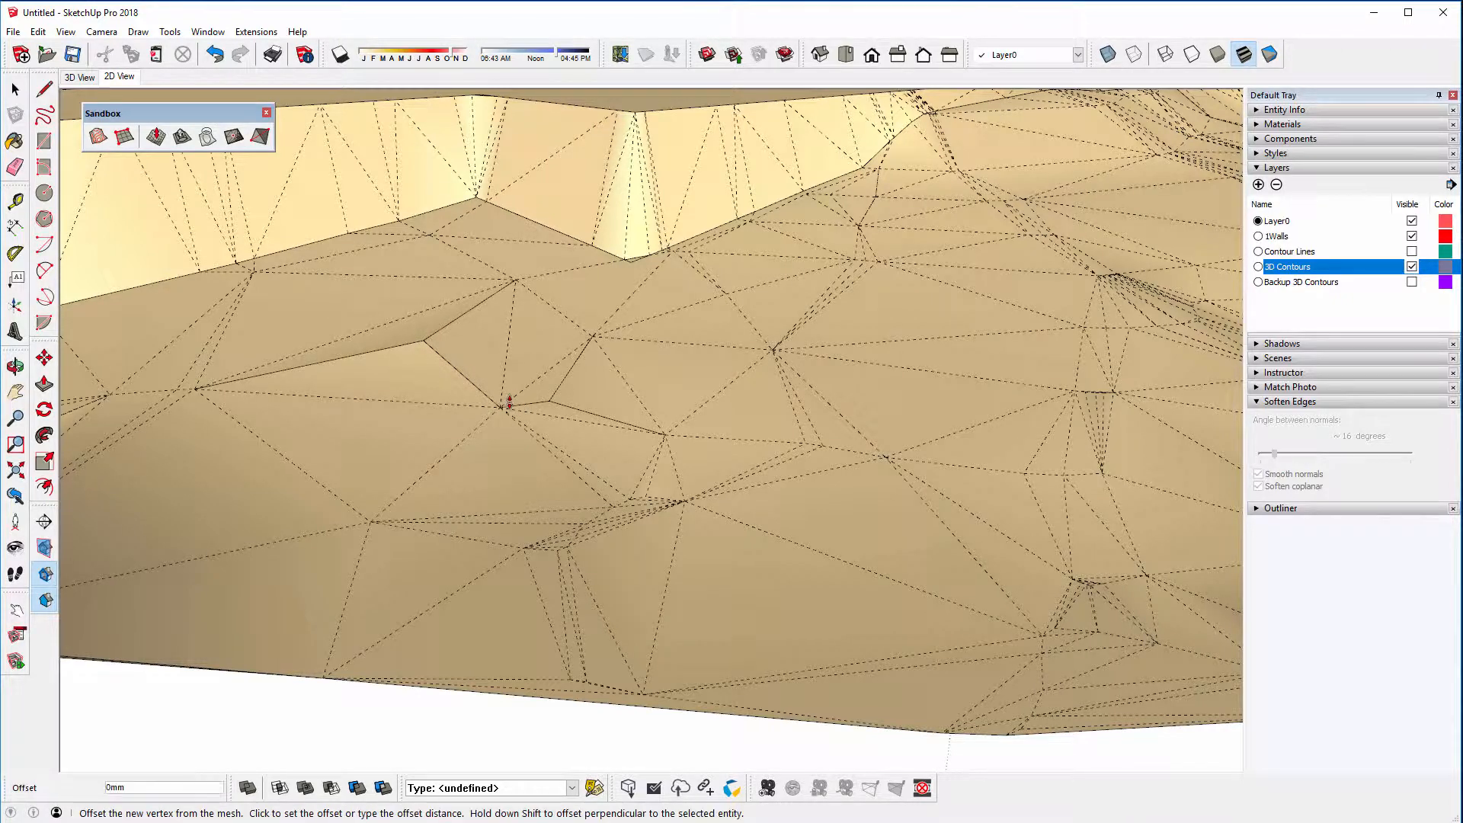
left_click(505, 404)
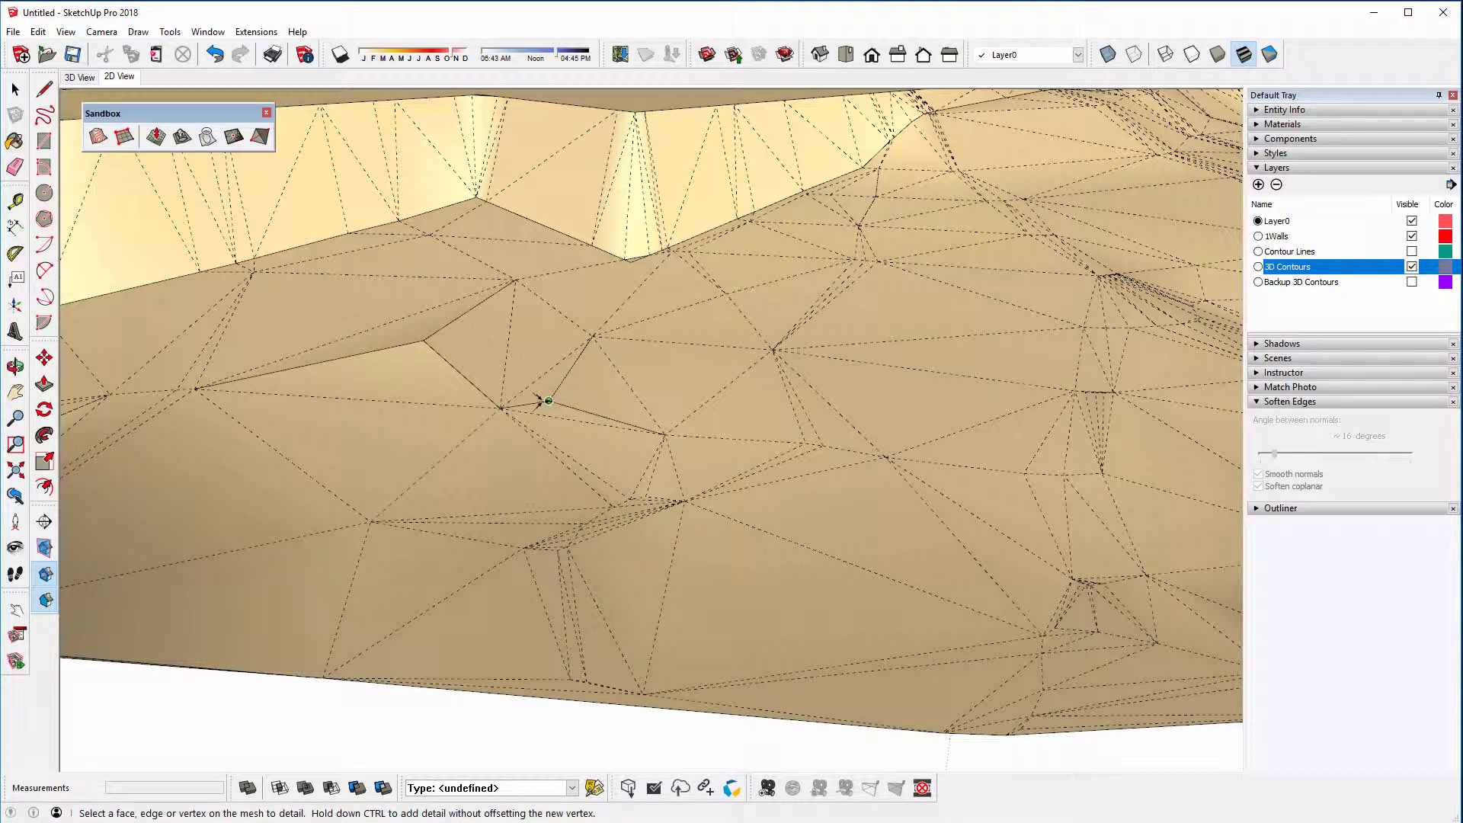
left_click(548, 402)
left_click(579, 397)
middle_click_drag(523, 456, 380, 466)
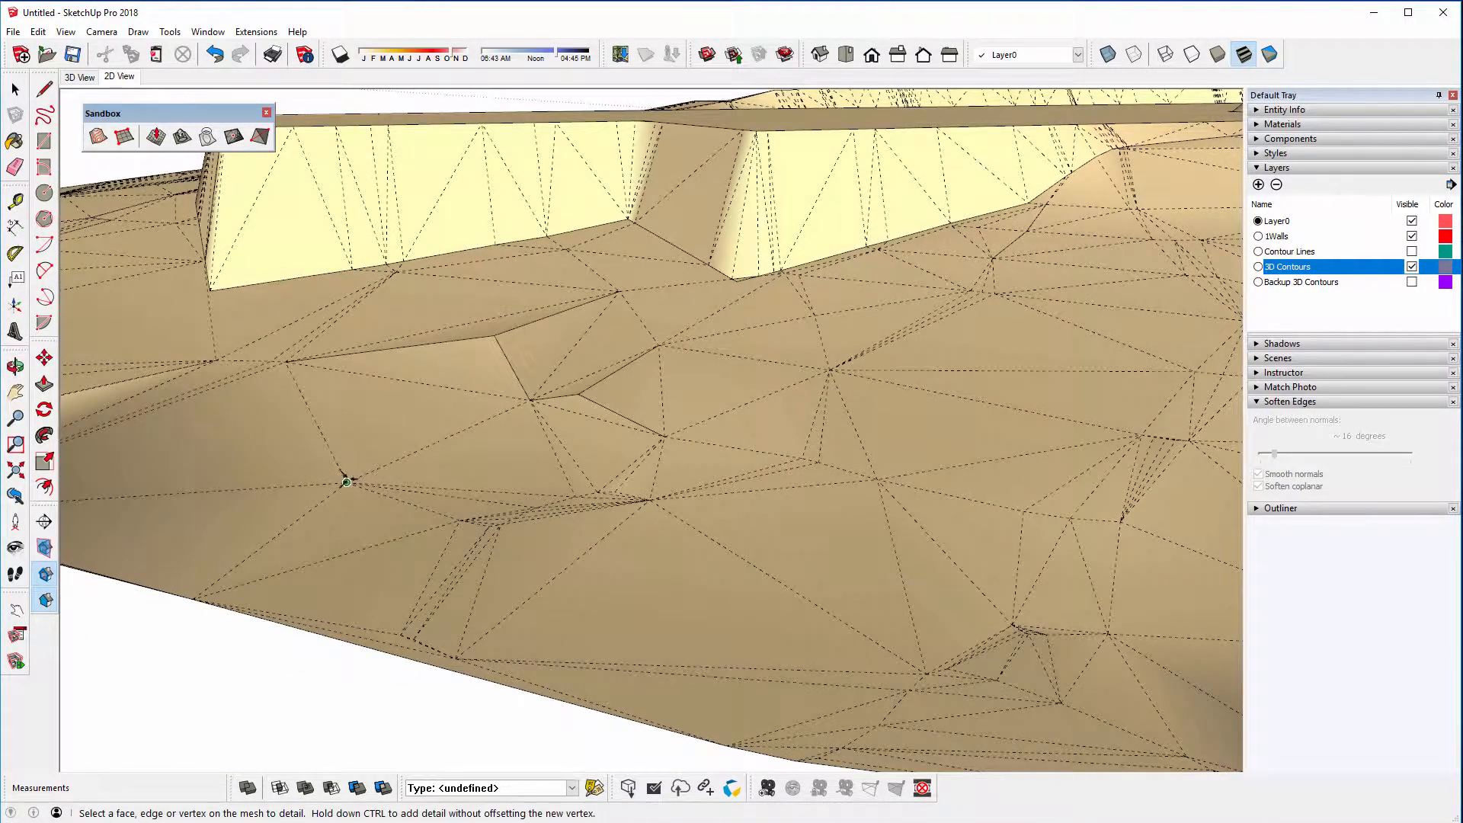
left_click(346, 481)
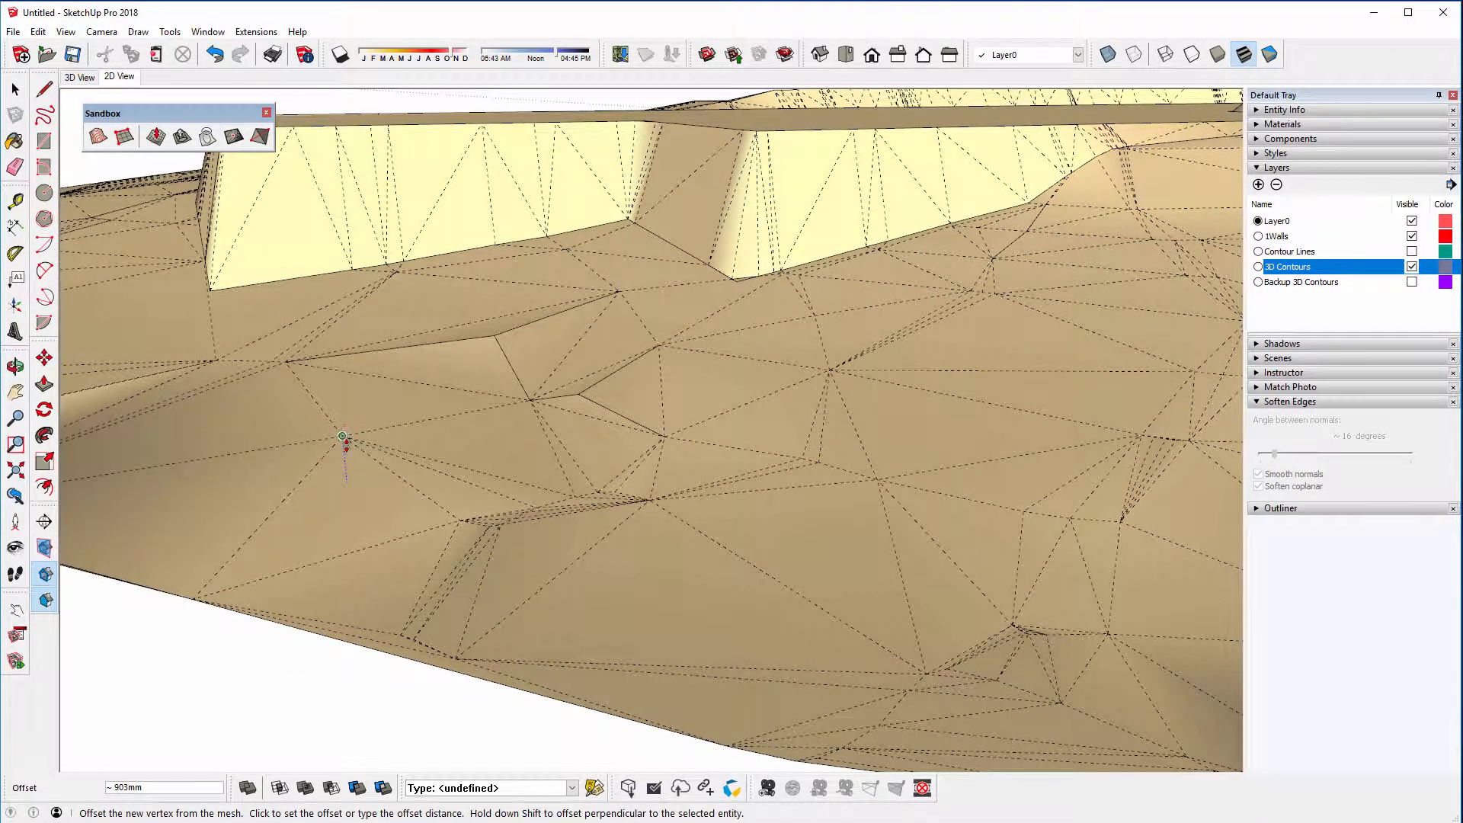
left_click(344, 436)
scroll(588, 379, "up", 2)
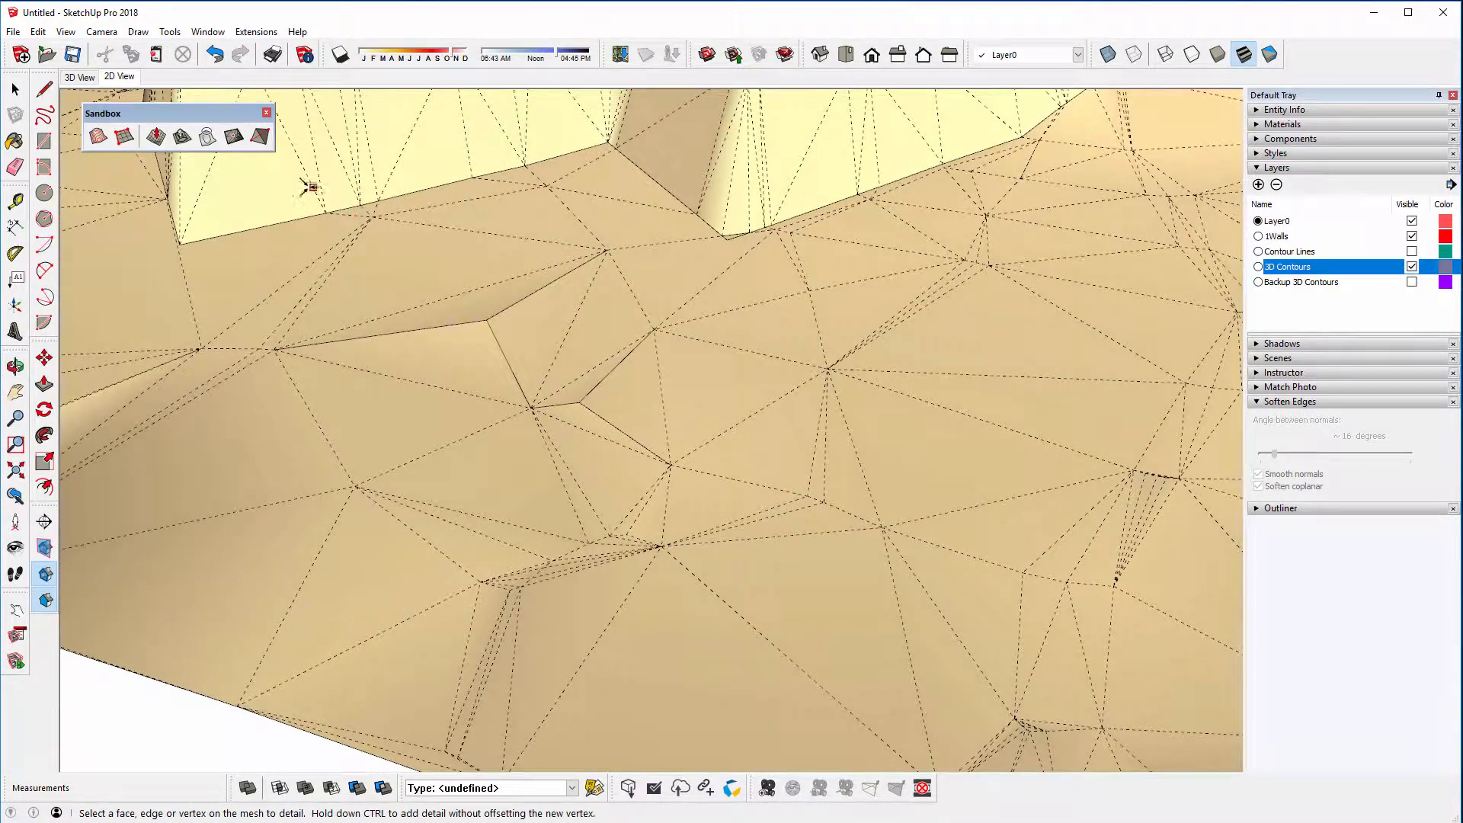
Try the Flip Edge tool on a mesh edge beside the added vertices, and leave the tool
left_click(260, 137)
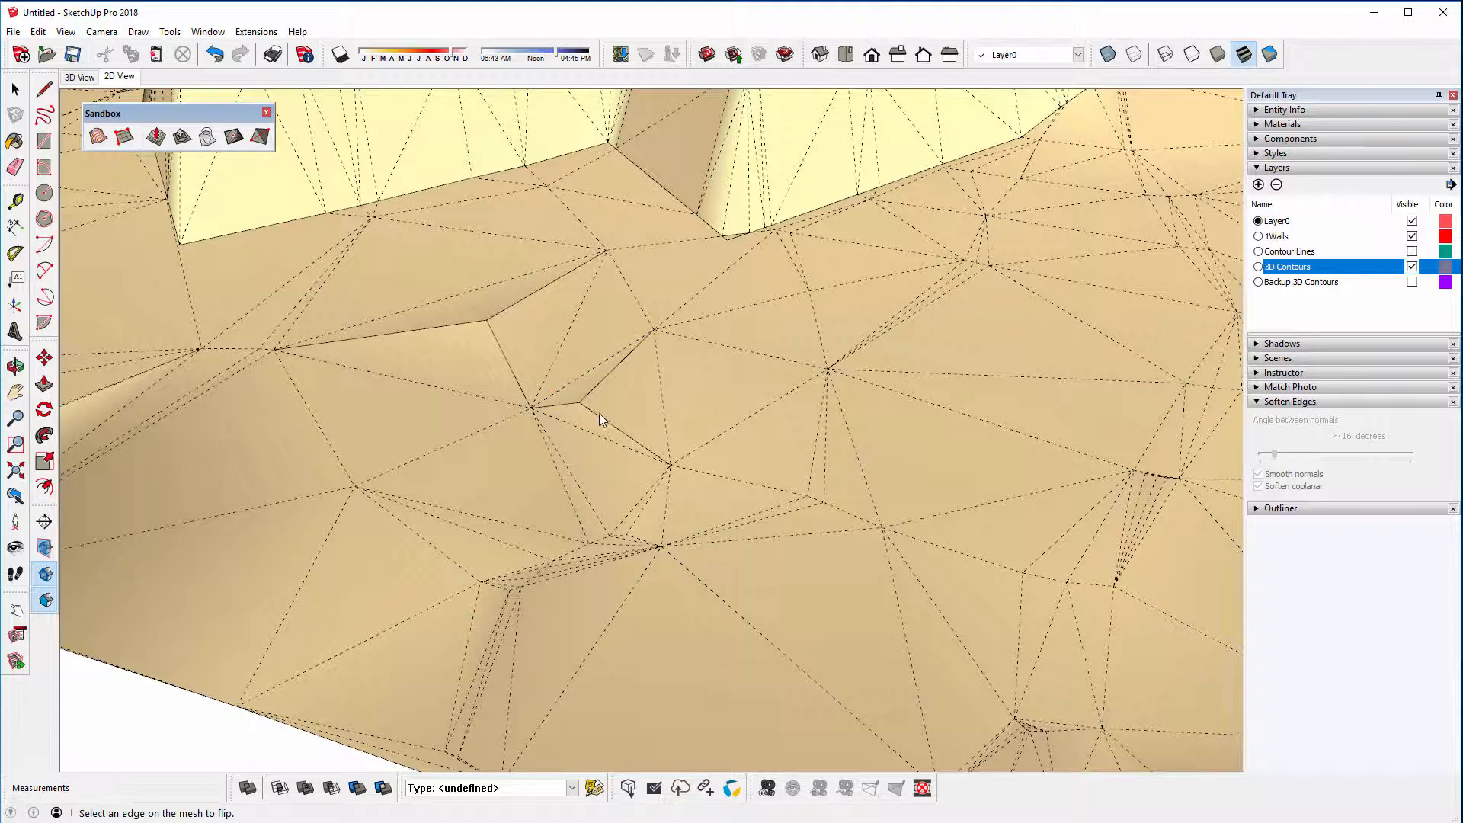
left_click(586, 384)
middle_click_drag(467, 396, 290, 358)
key("space")
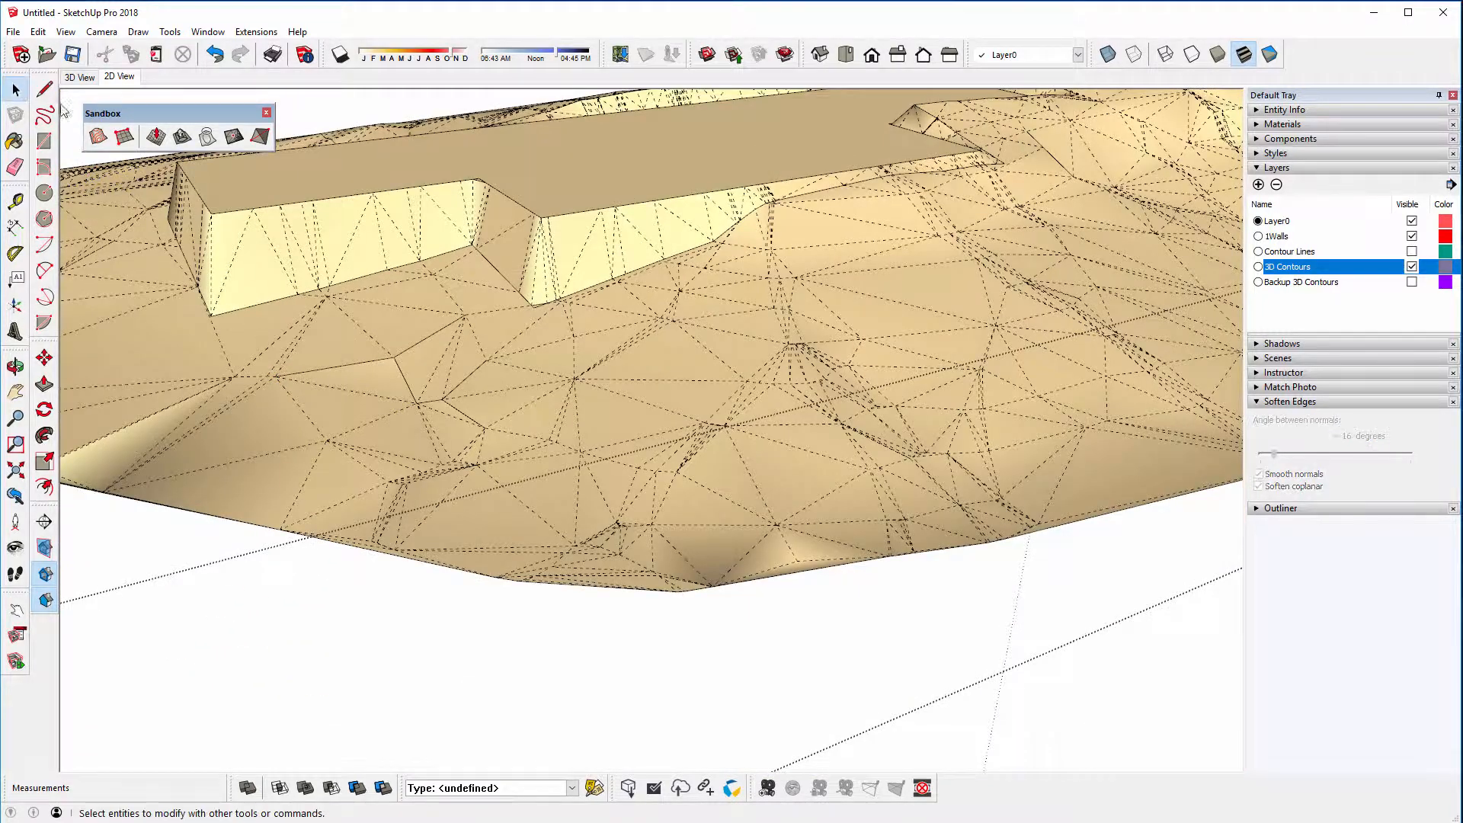
Turn off the hidden geometry display, select the terrain surface with its edges, and clear the selection
left_click(65, 31)
left_click(114, 89)
middle_click_drag(249, 260, 562, 409)
middle_click_drag(458, 430, 660, 384)
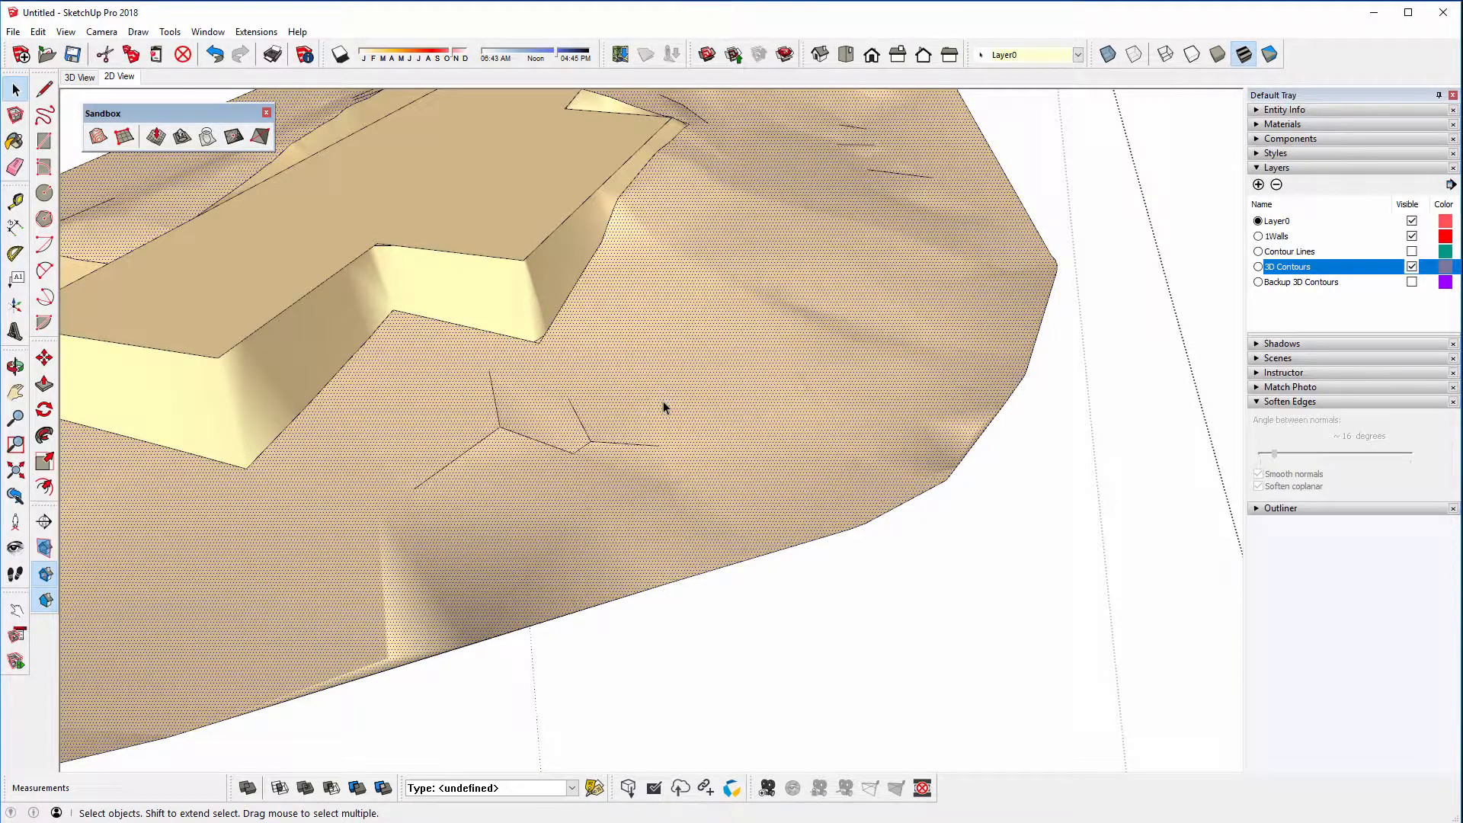
double_click(663, 401)
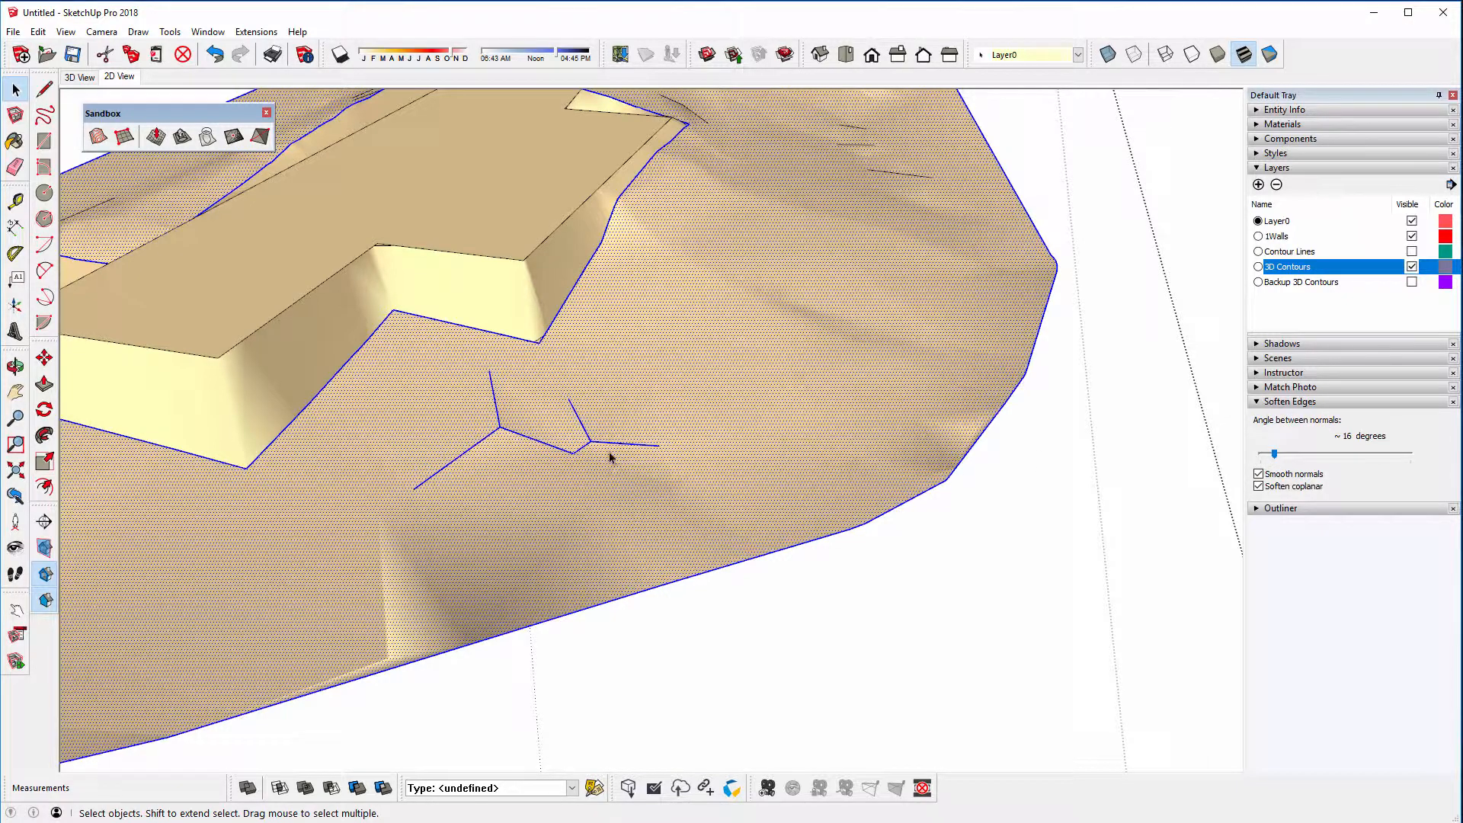
left_click(664, 593)
Soften the visible edges around the added vertices with the Eraser so they blend into the terrain
left_click(26, 173)
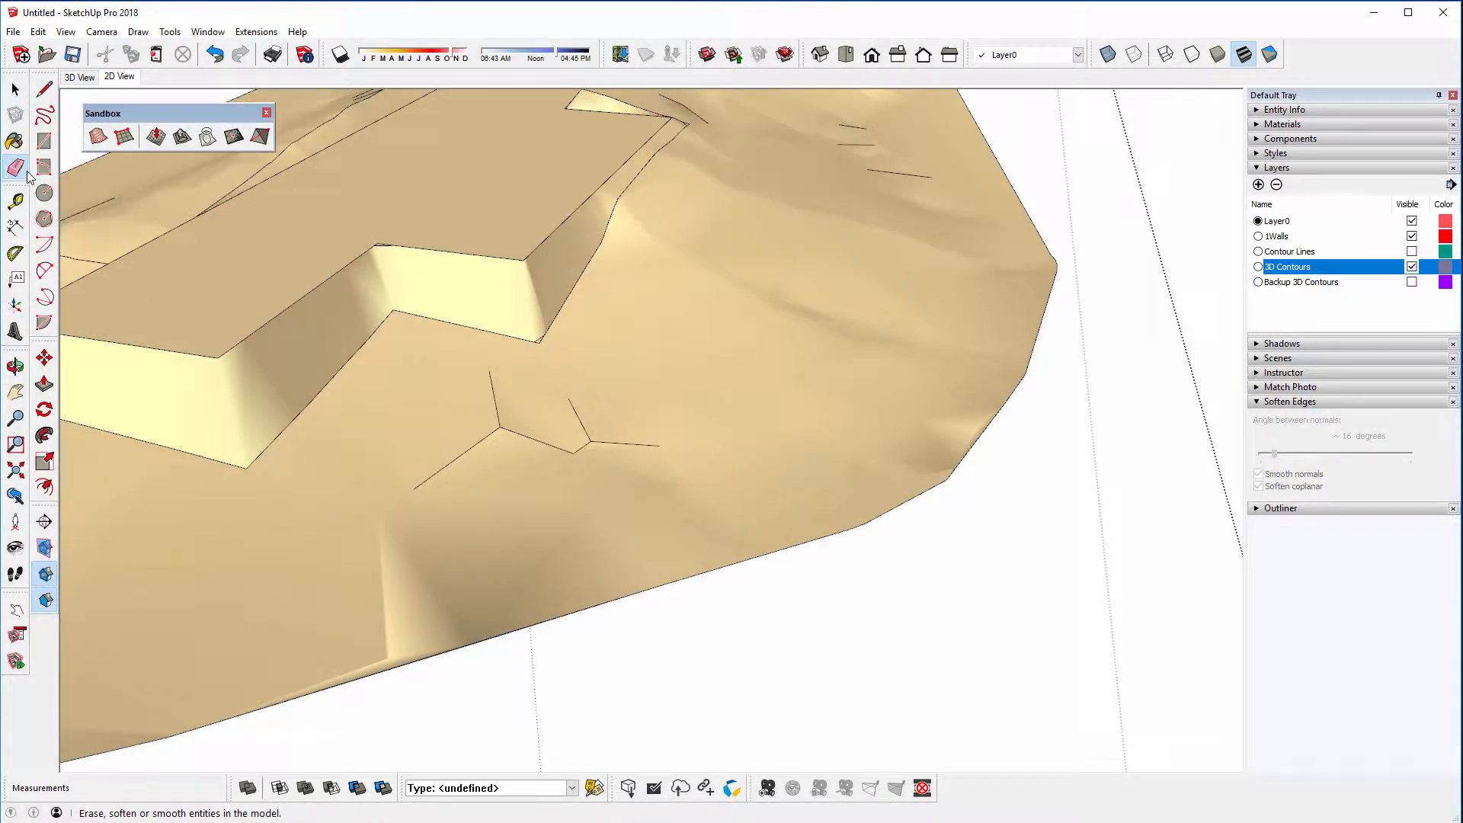
left_click(496, 410)
left_click(490, 427)
left_click(529, 443)
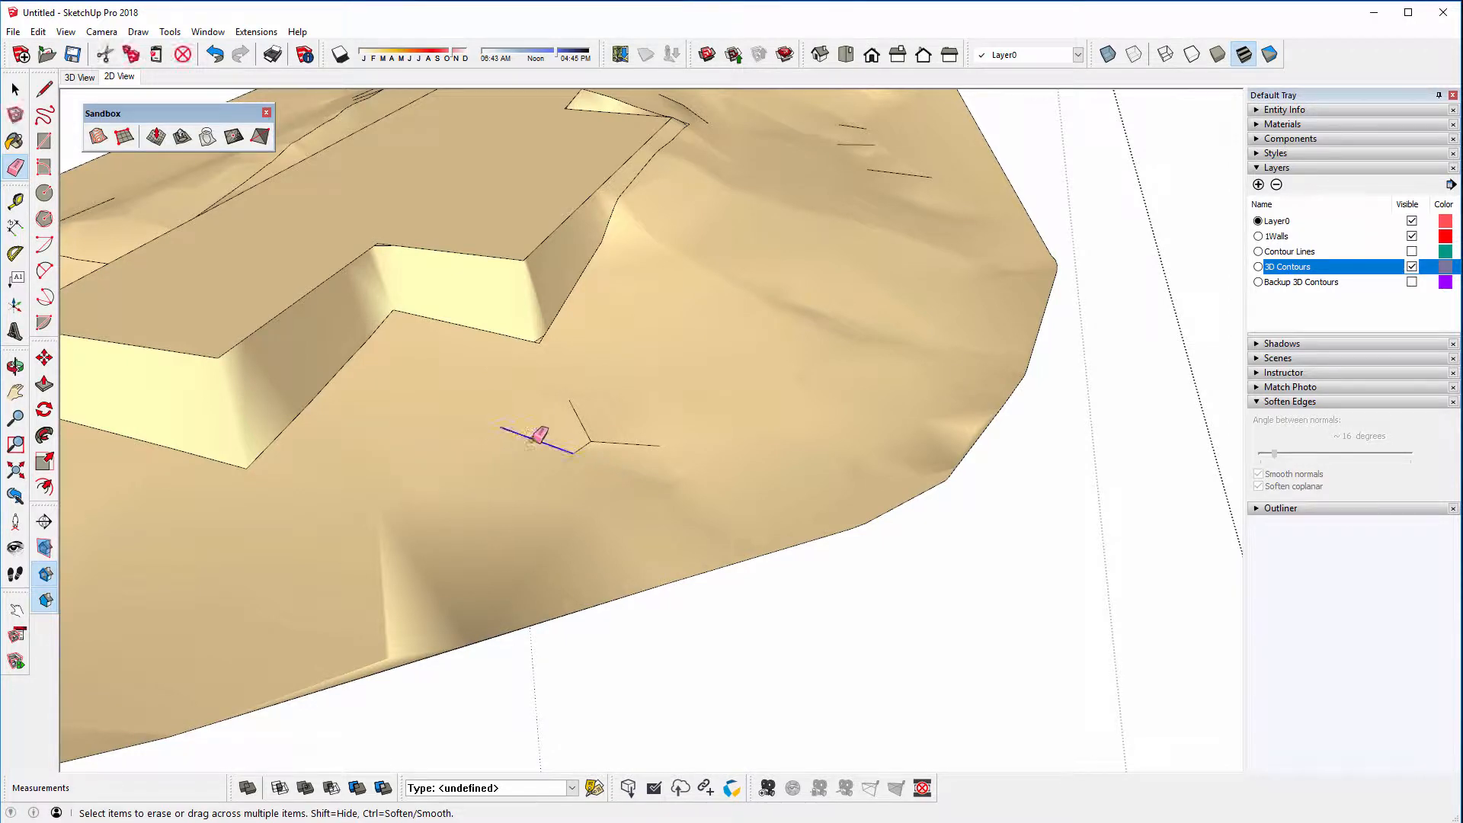
left_click(538, 438)
left_click(597, 441)
left_click(578, 419)
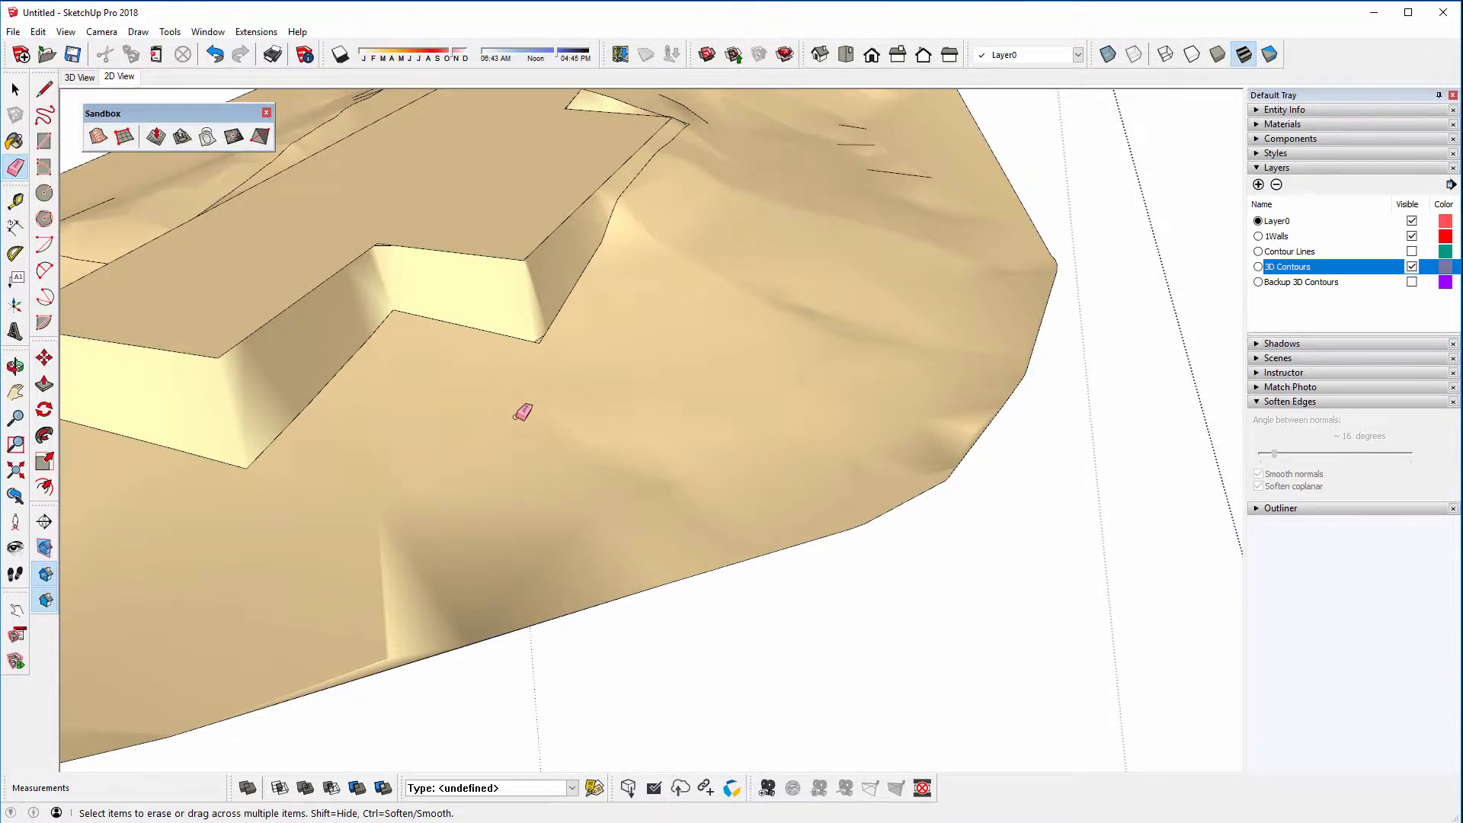
Turn on the hidden geometry display to expose the mesh around the raised bump beside the building pad
middle_click_drag(523, 412, 686, 310)
scroll(671, 306, "up", 3)
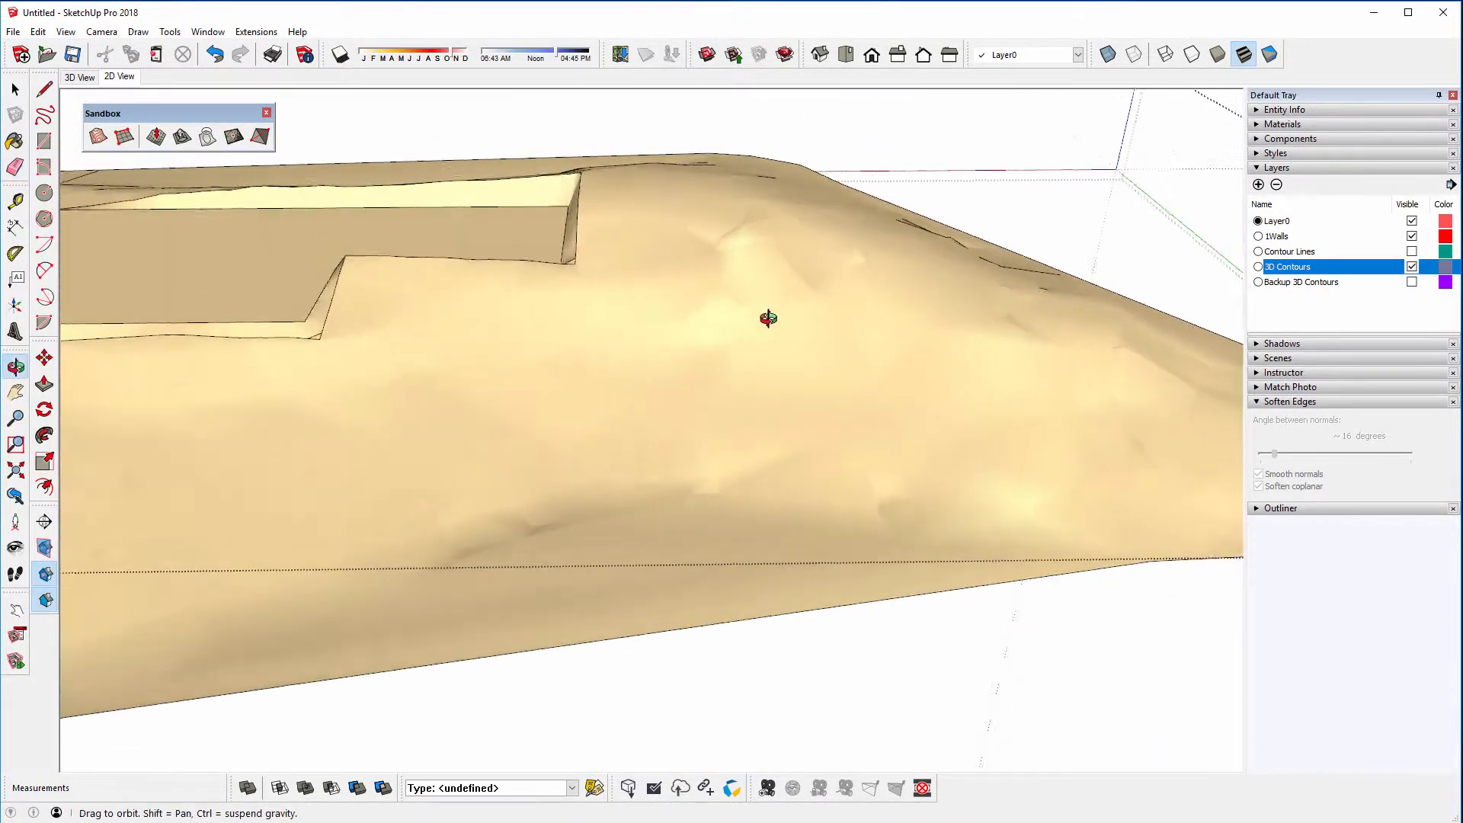
key("e")
scroll(604, 313, "up", 5)
mouse_move(614, 231)
middle_mouse_down()
mouse_move(685, 323)
mouse_move(678, 312)
middle_mouse_up()
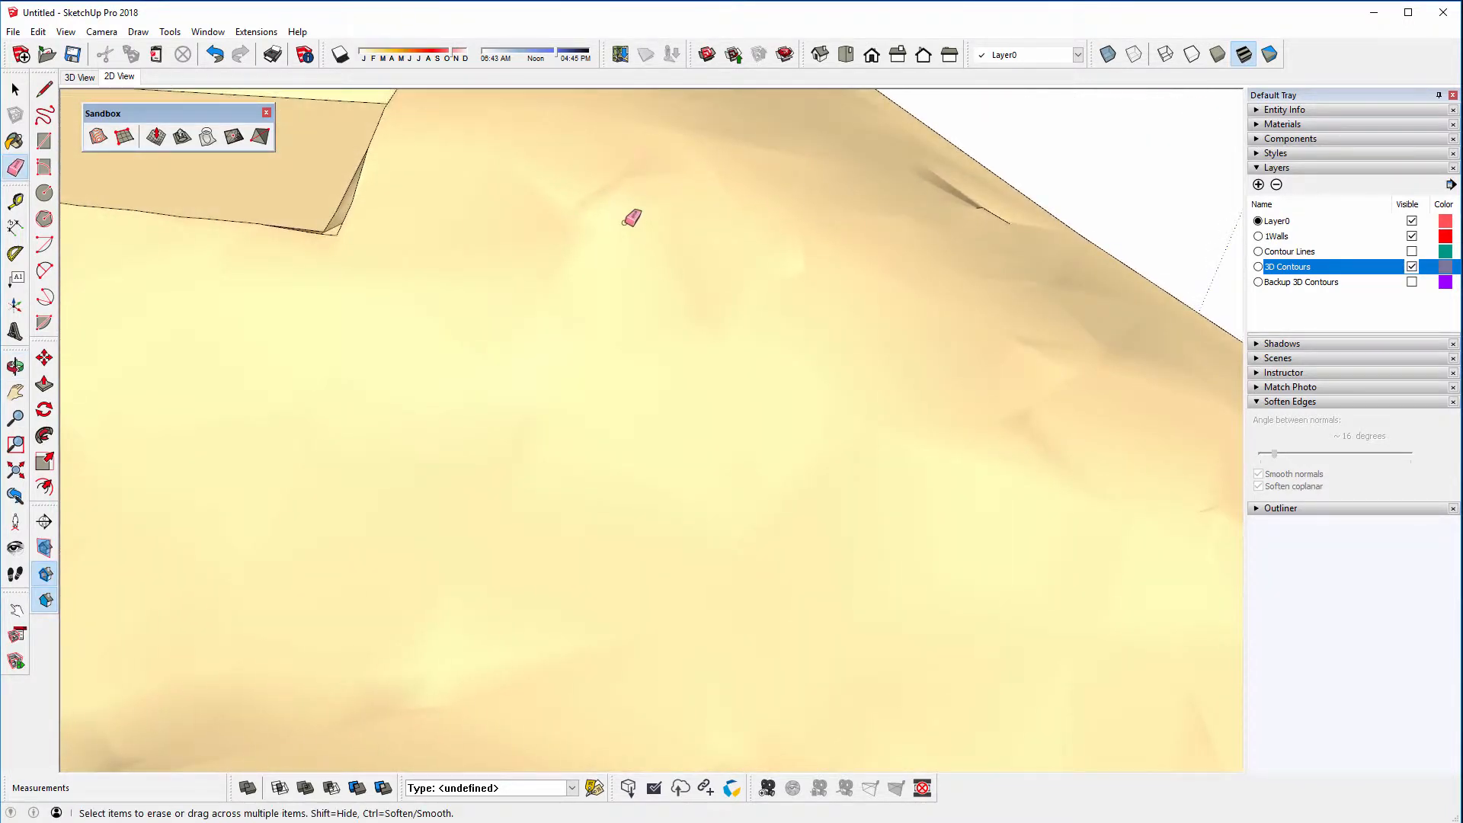
key("space")
middle_click_drag(585, 242, 682, 203)
scroll(633, 314, "up", 4)
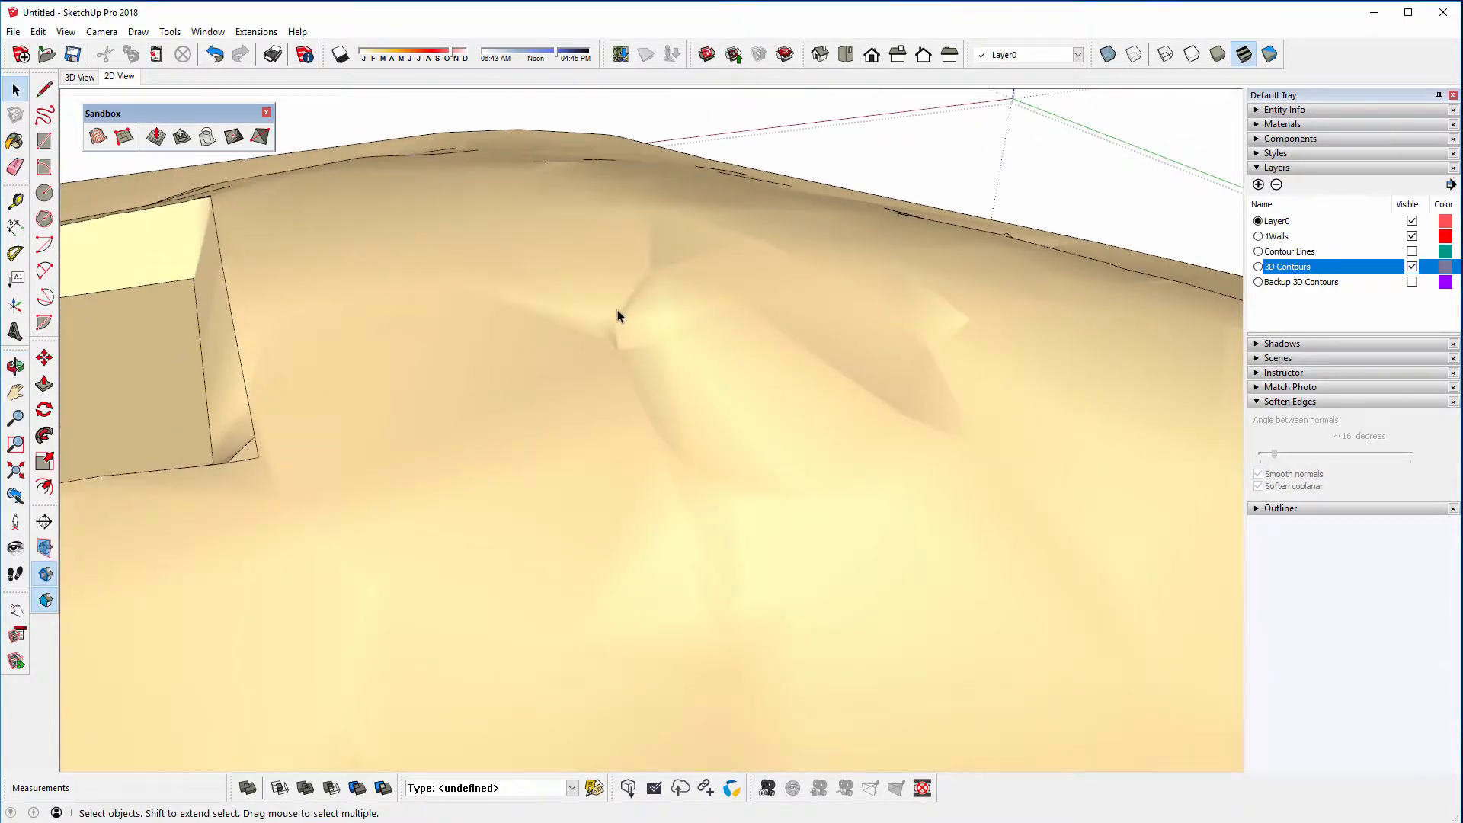
middle_click_drag(618, 316, 533, 298)
left_click(66, 31)
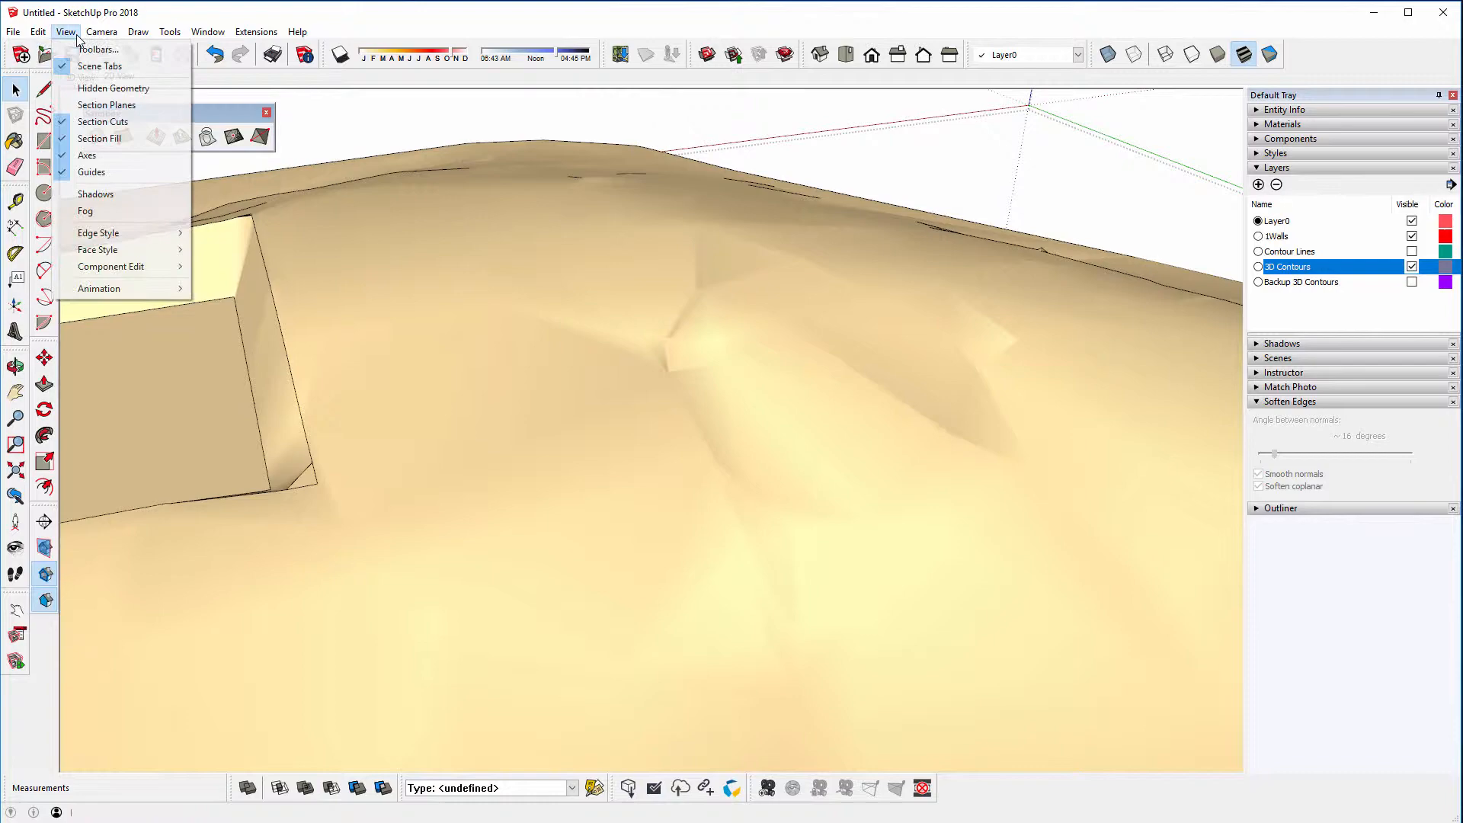
left_click(99, 87)
scroll(678, 352, "up", 4)
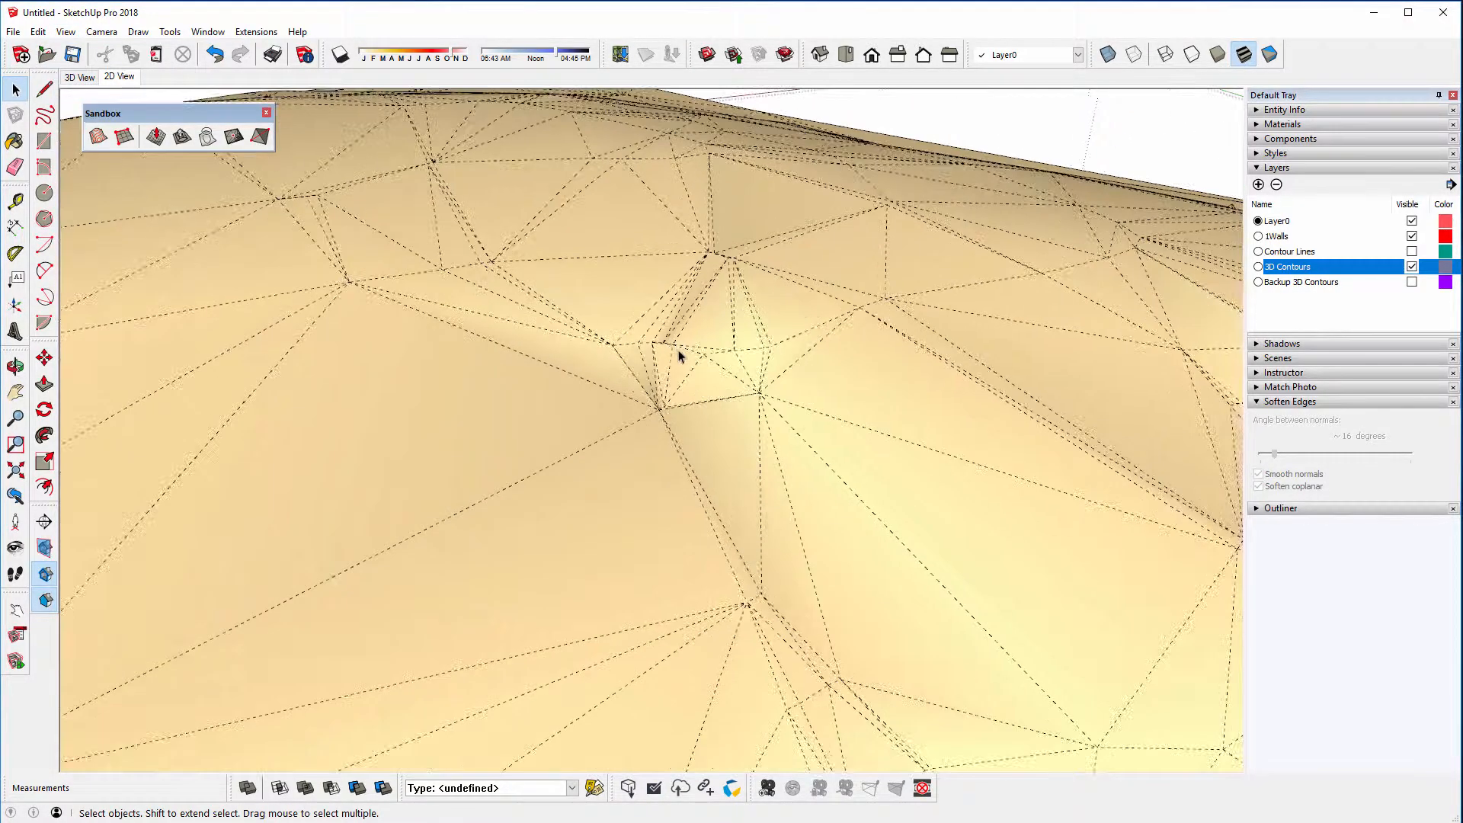
middle_click_drag(676, 353, 666, 414)
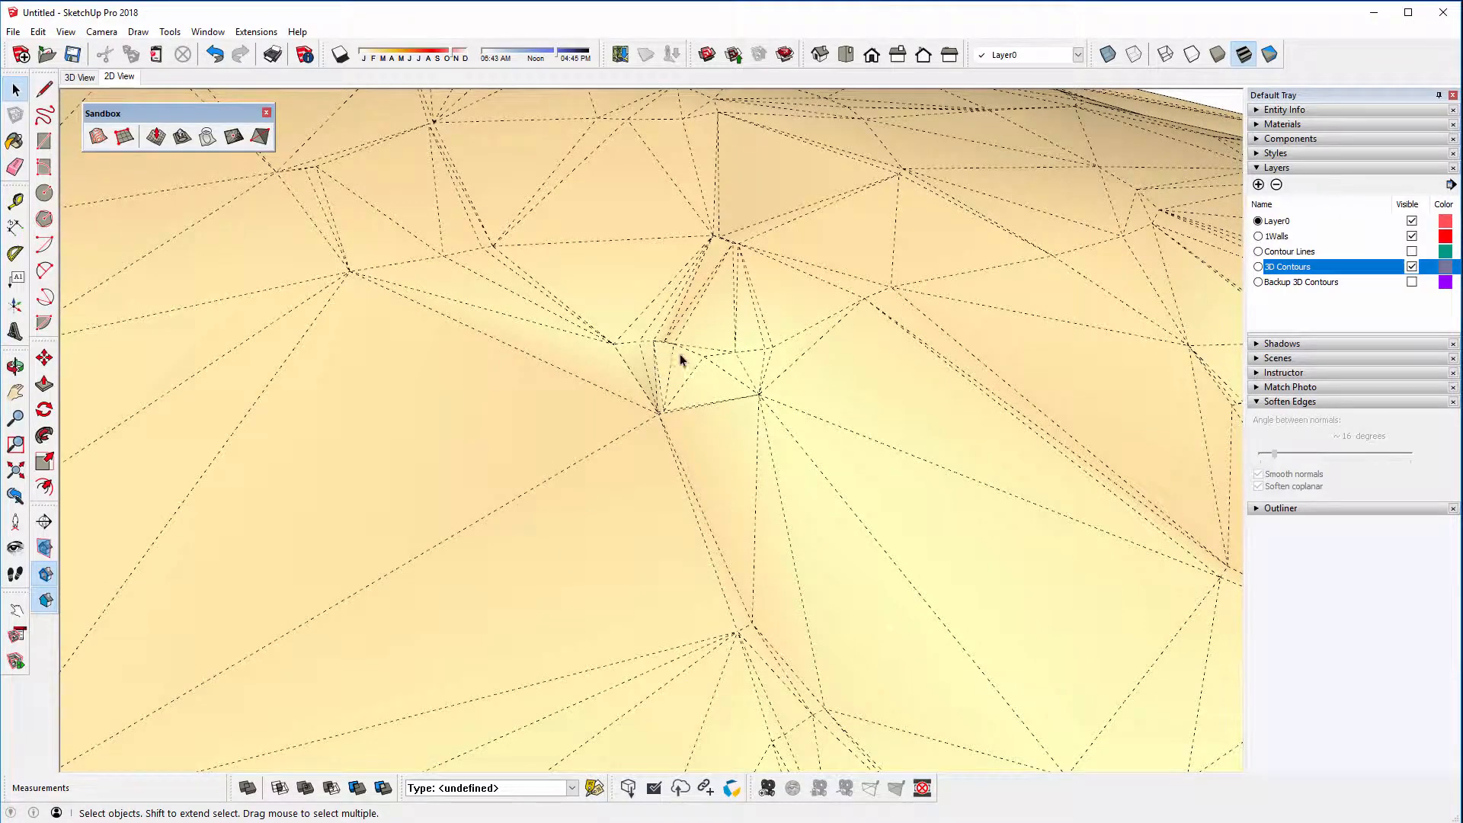
Select the small triangular faces and edges forming the bump and delete them to open a hole in the terrain
left_click(596, 348)
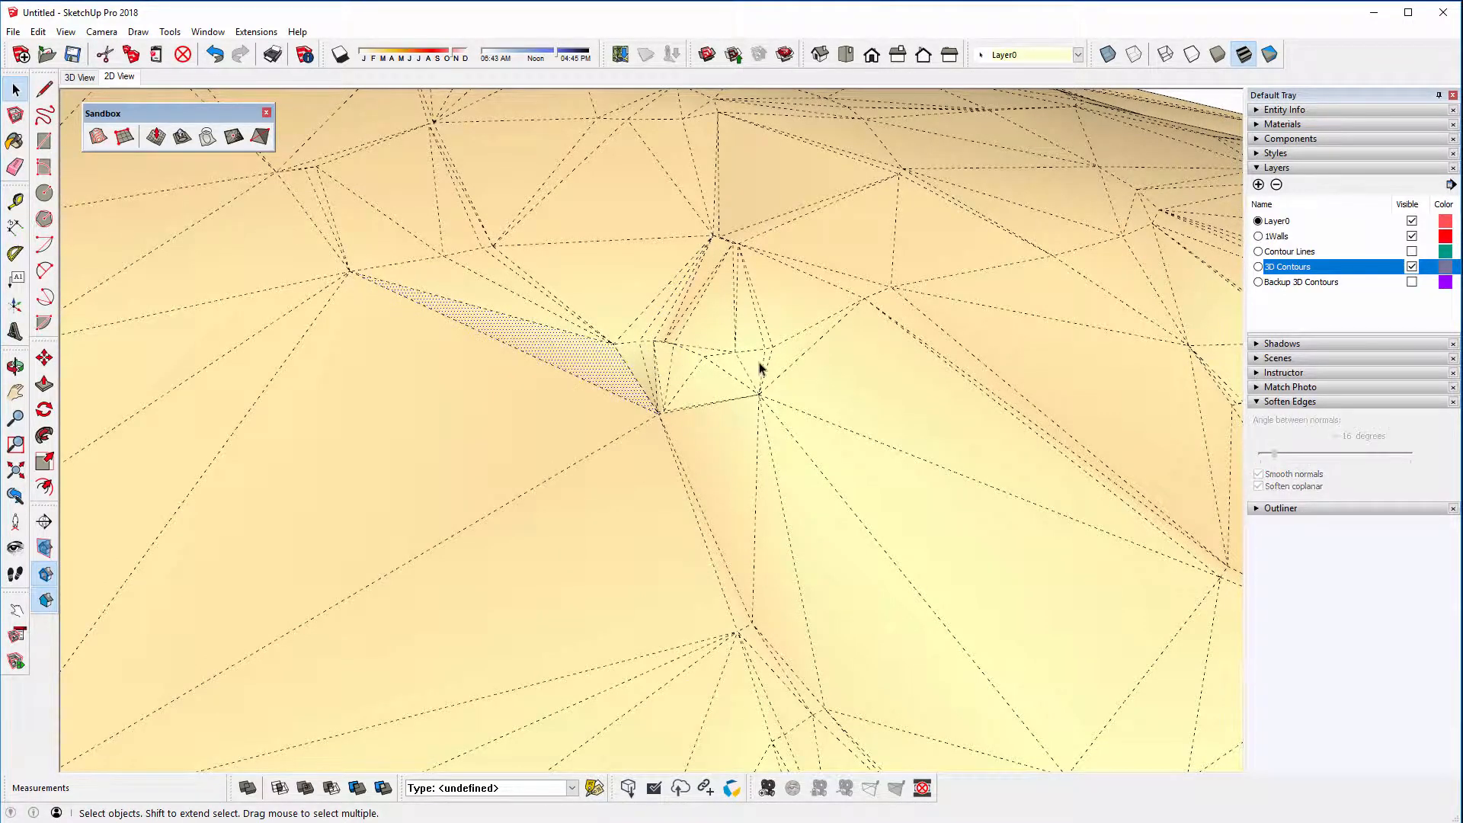
left_click_drag(583, 323, 585, 324)
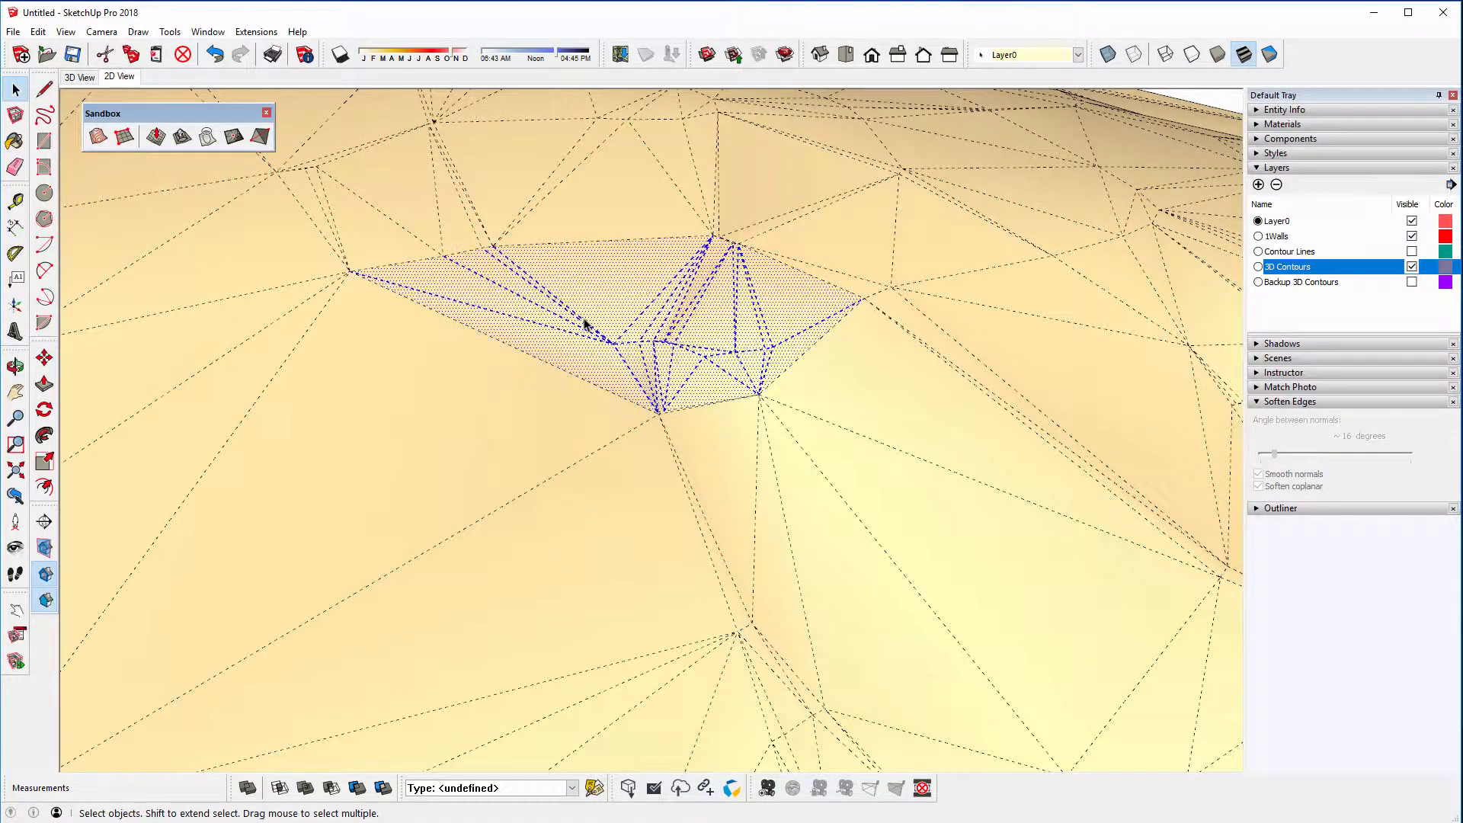
left_click(183, 56)
Erase the thin leftover sliver along the hole's lower edge with the Eraser
scroll(656, 413, "up", 4)
scroll(642, 410, "up", 3)
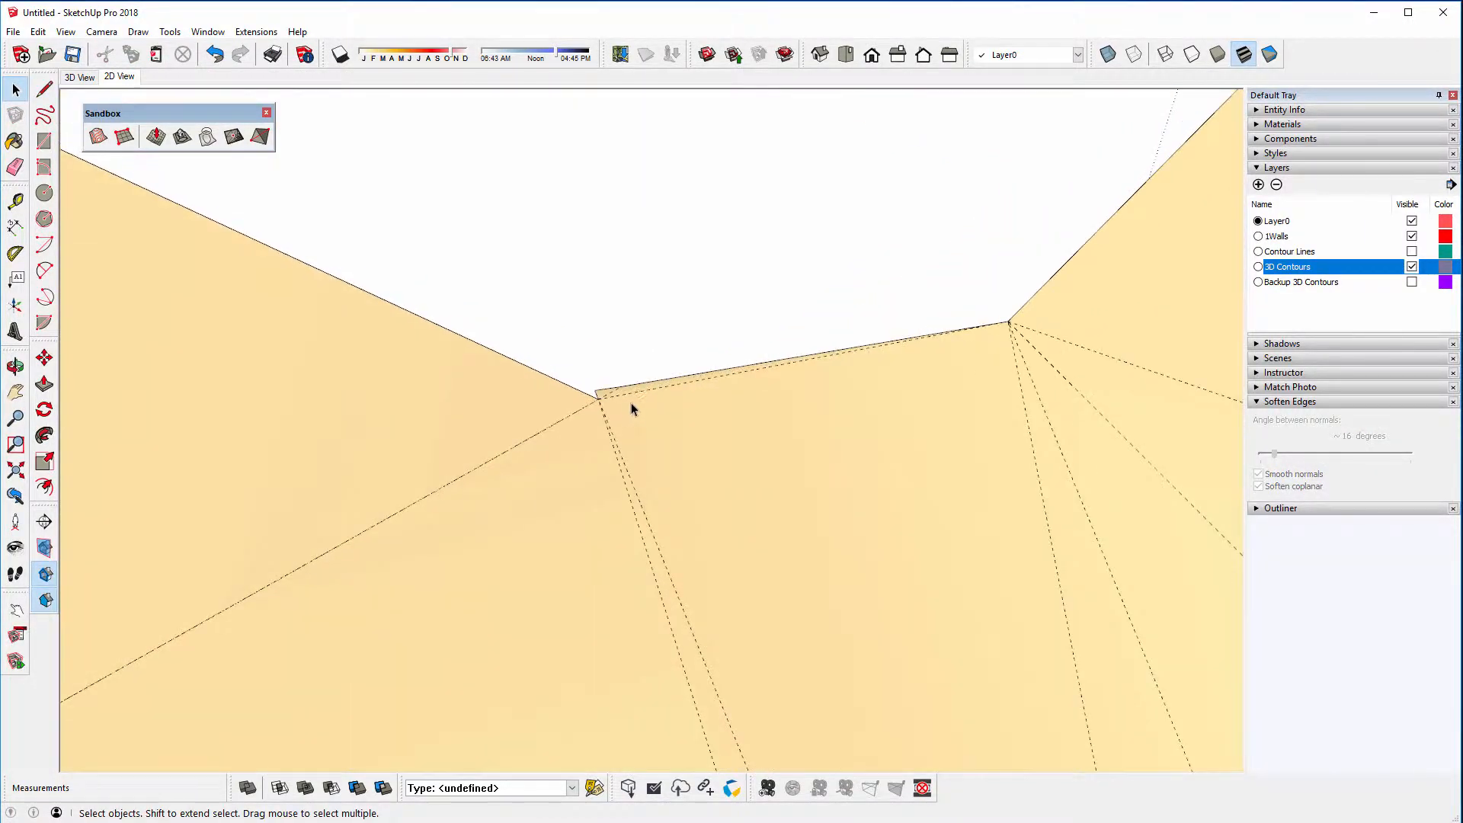
left_click(17, 167)
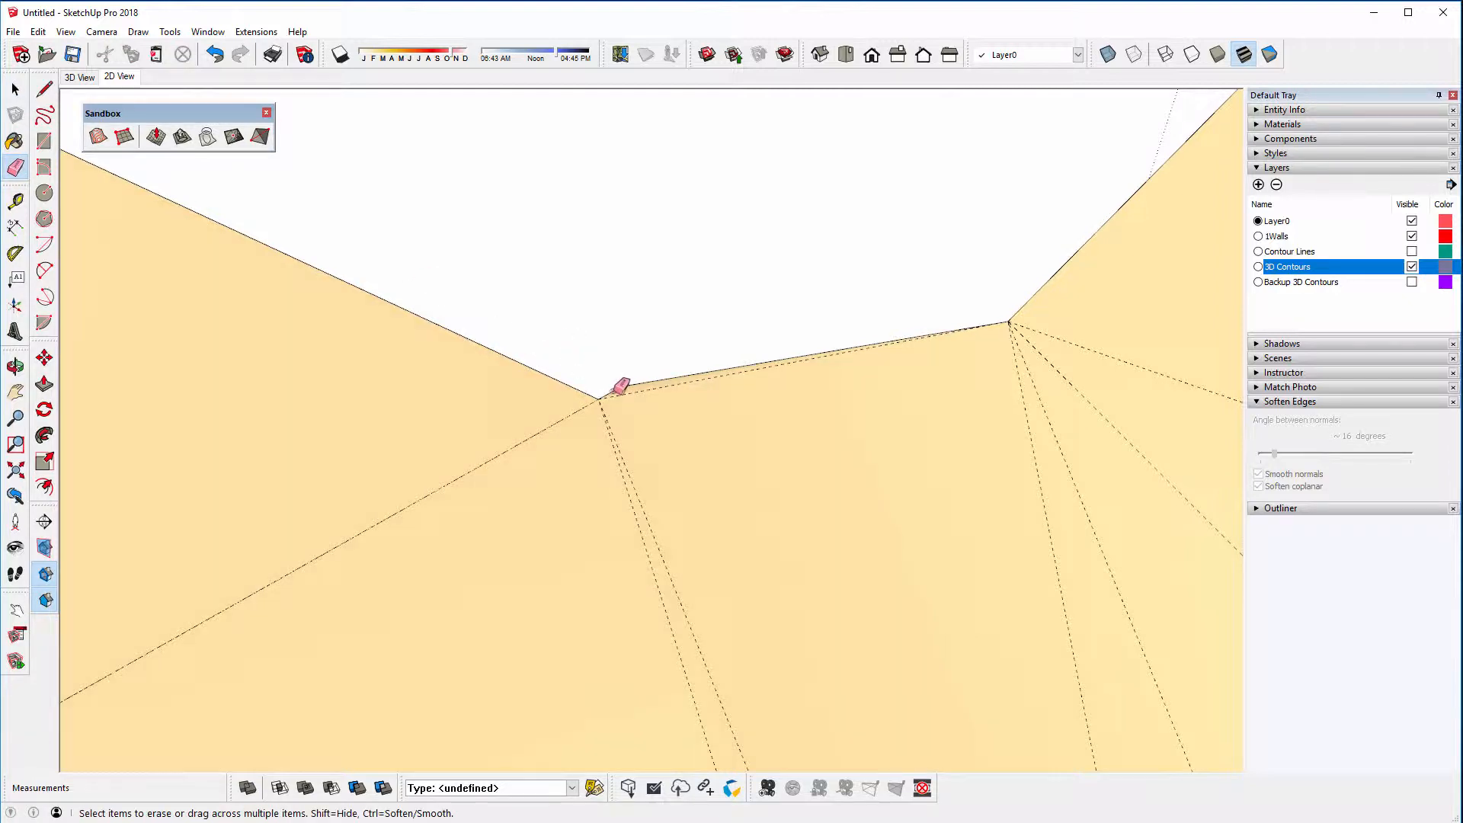
left_click_drag(614, 390, 630, 390)
scroll(671, 450, "down", 4)
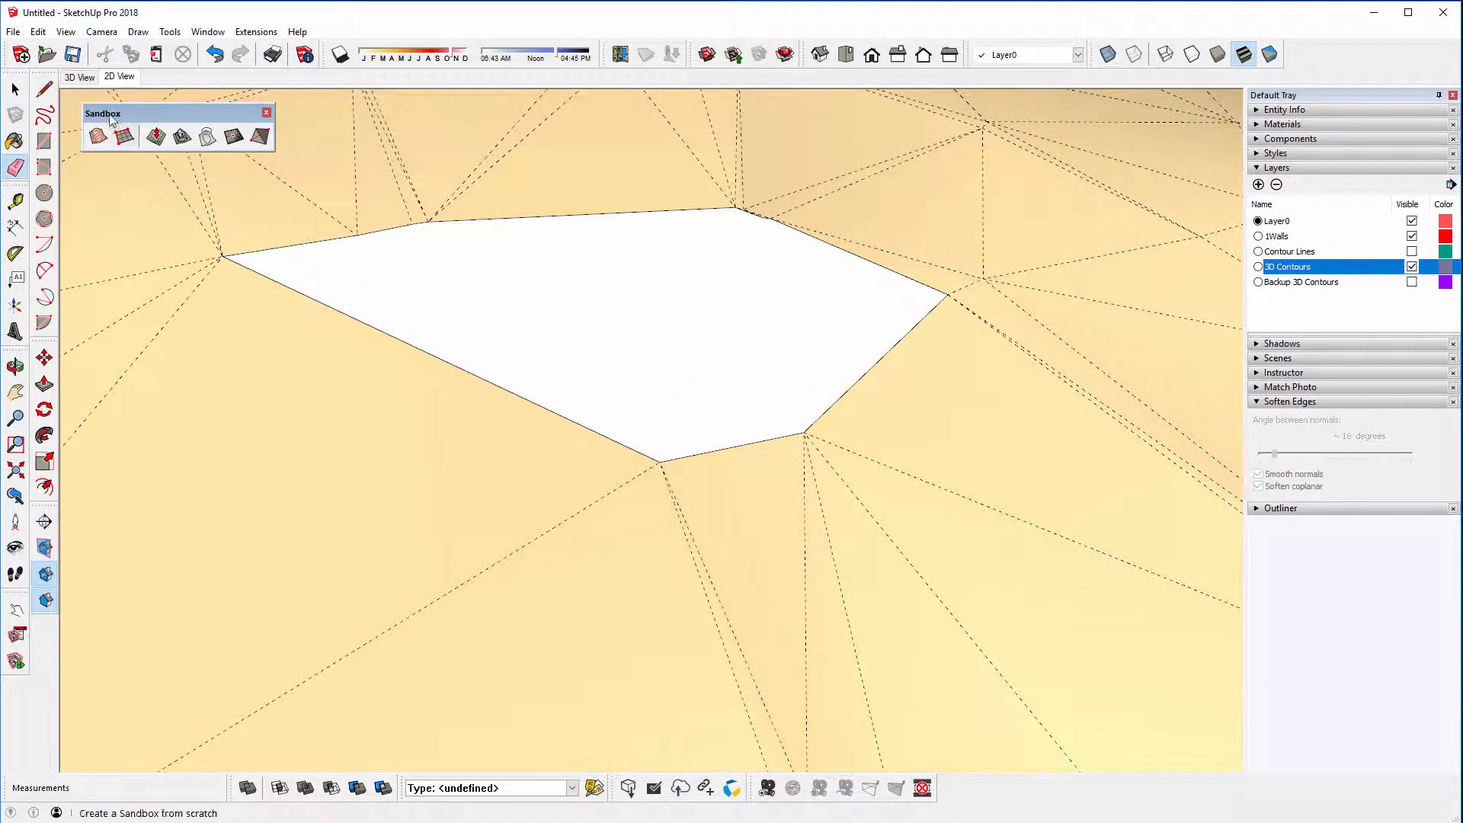
Turn off the hidden geometry display so only the hole's boundary edges stand out
left_click(65, 31)
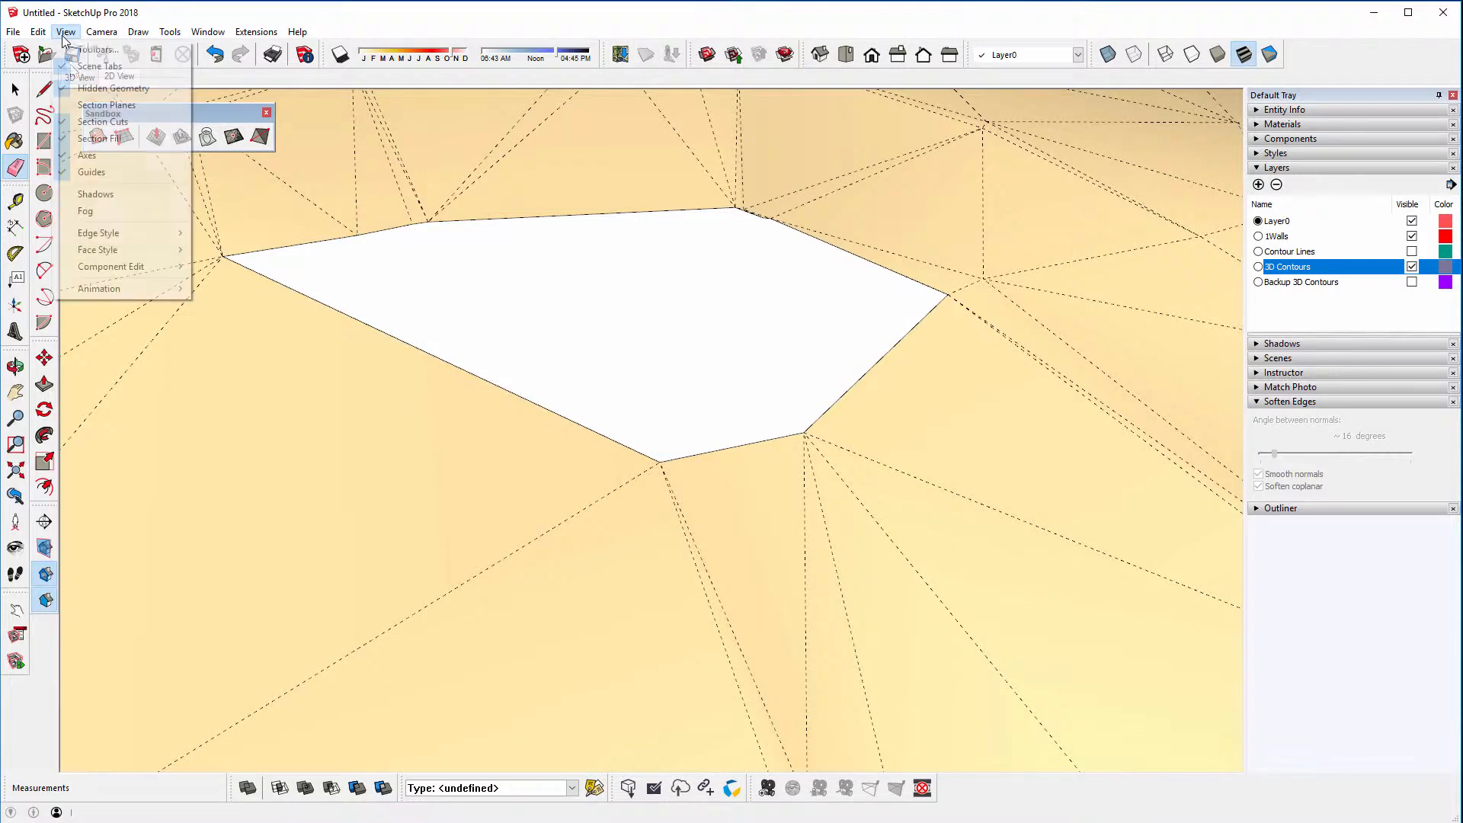
left_click(80, 89)
scroll(650, 483, "down", 3)
key("space")
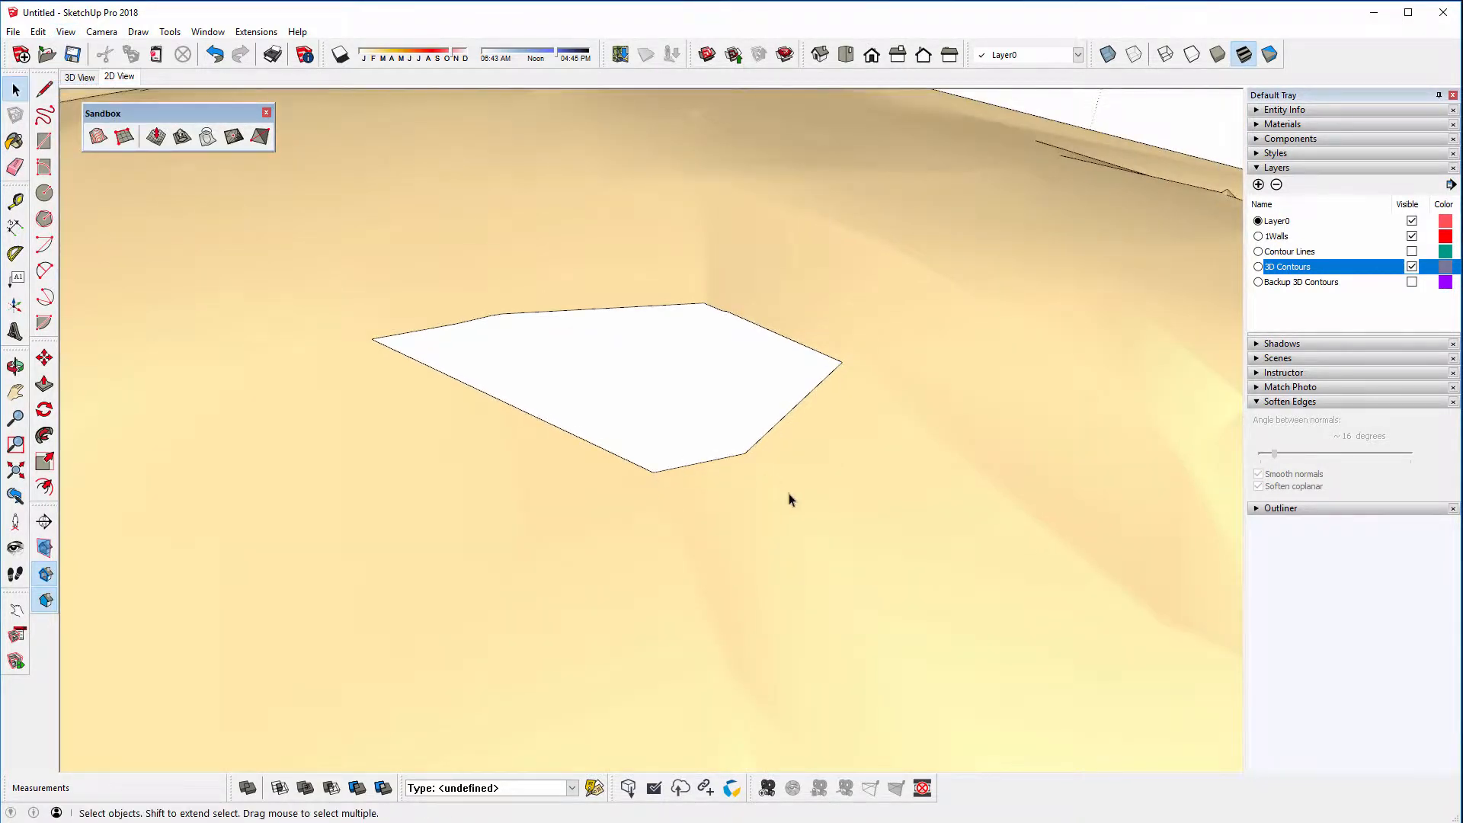
Select the hole's boundary edges and generate a patch surface from them with From Contours
mouse_move(787, 500)
middle_mouse_down()
mouse_move(480, 329)
mouse_move(523, 349)
mouse_move(731, 368)
mouse_move(751, 441)
mouse_move(866, 422)
mouse_move(855, 451)
middle_mouse_up()
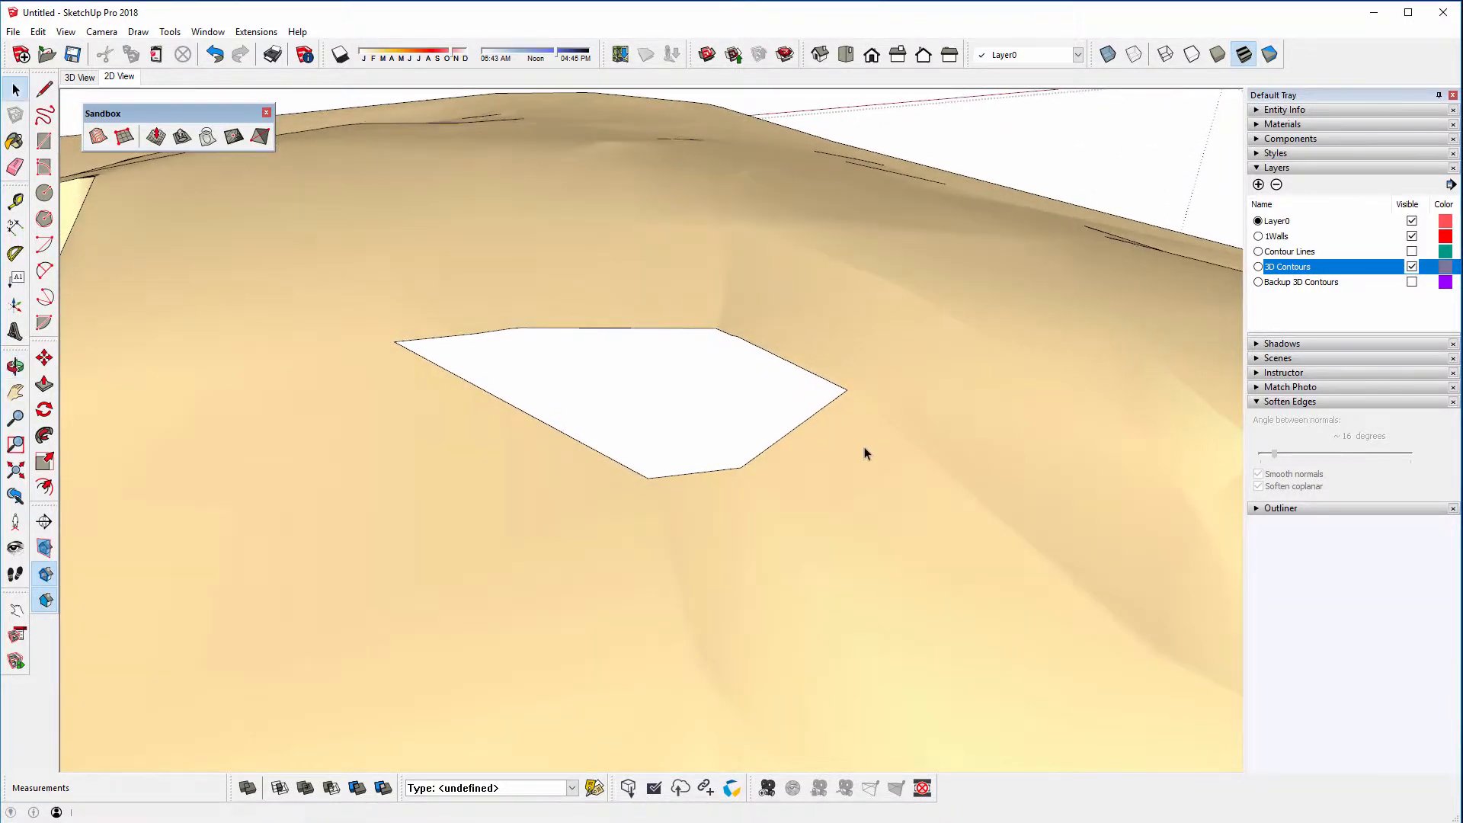
middle_click_drag(729, 488, 723, 479)
left_click_drag(340, 248, 883, 500)
middle_click_drag(884, 521, 434, 351)
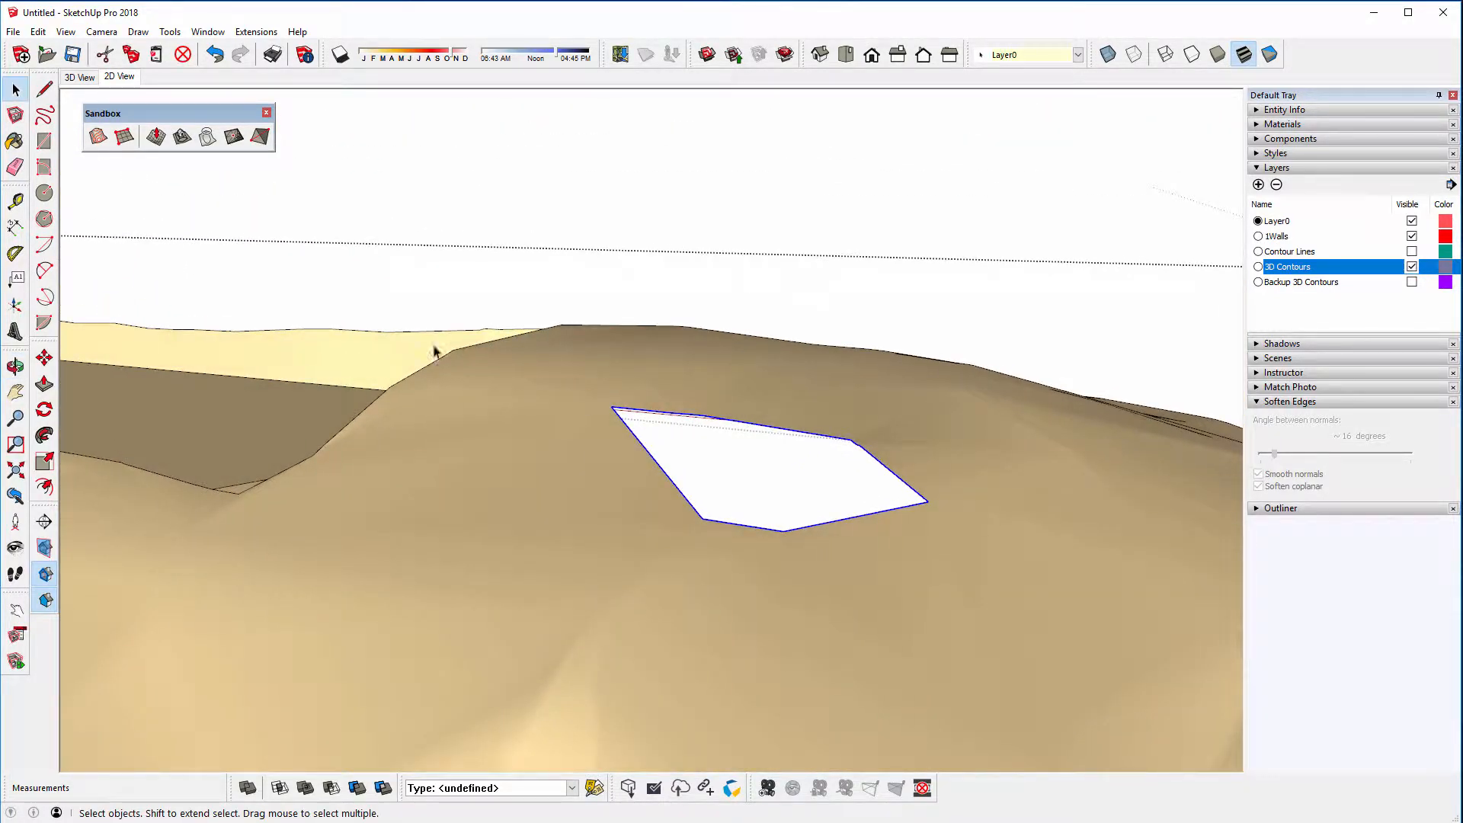
left_click(97, 135)
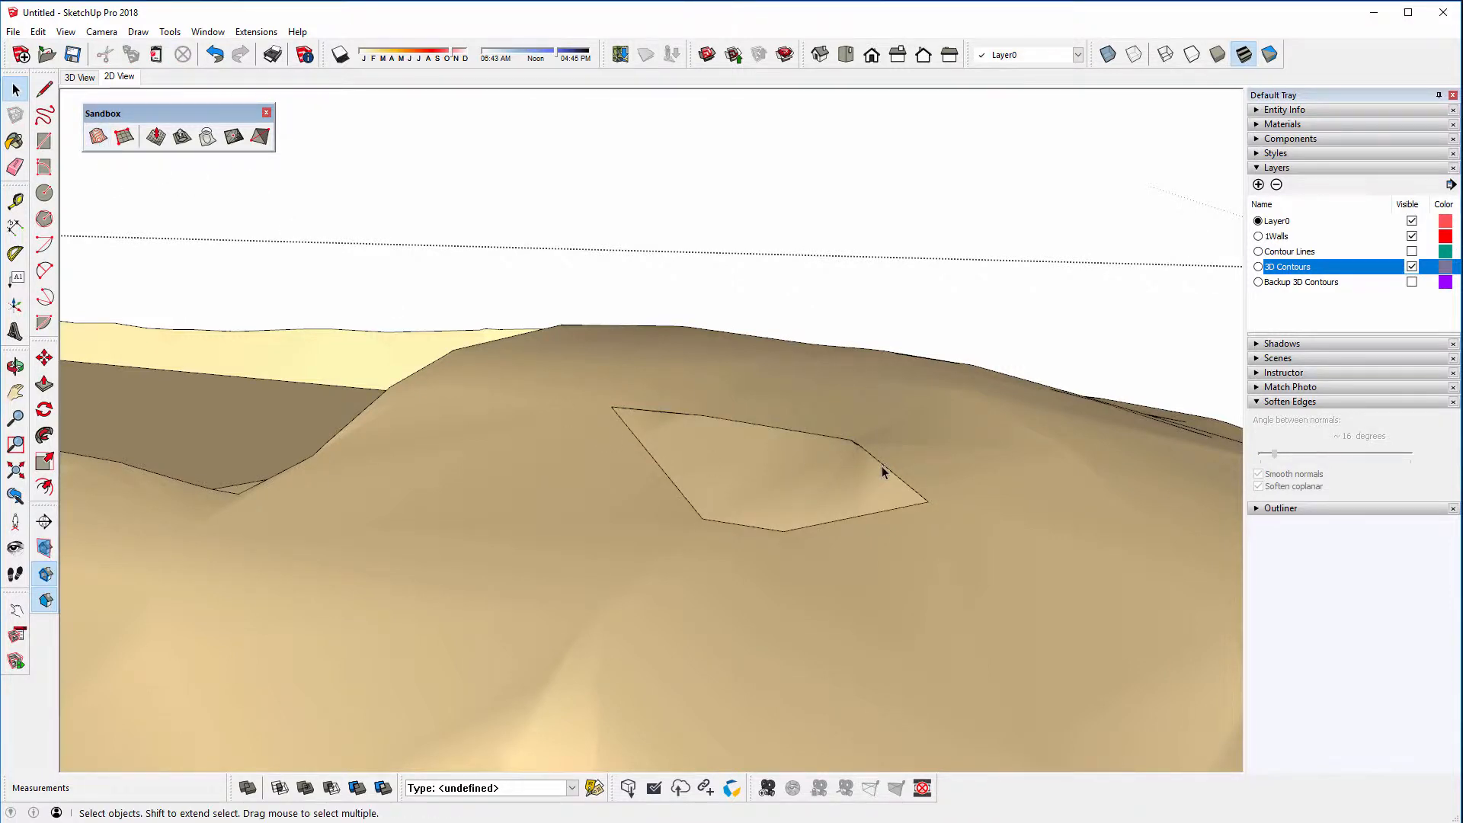
Open the new patch group inside the hole for editing
scroll(673, 467, "up", 3)
middle_click_drag(672, 467, 714, 478)
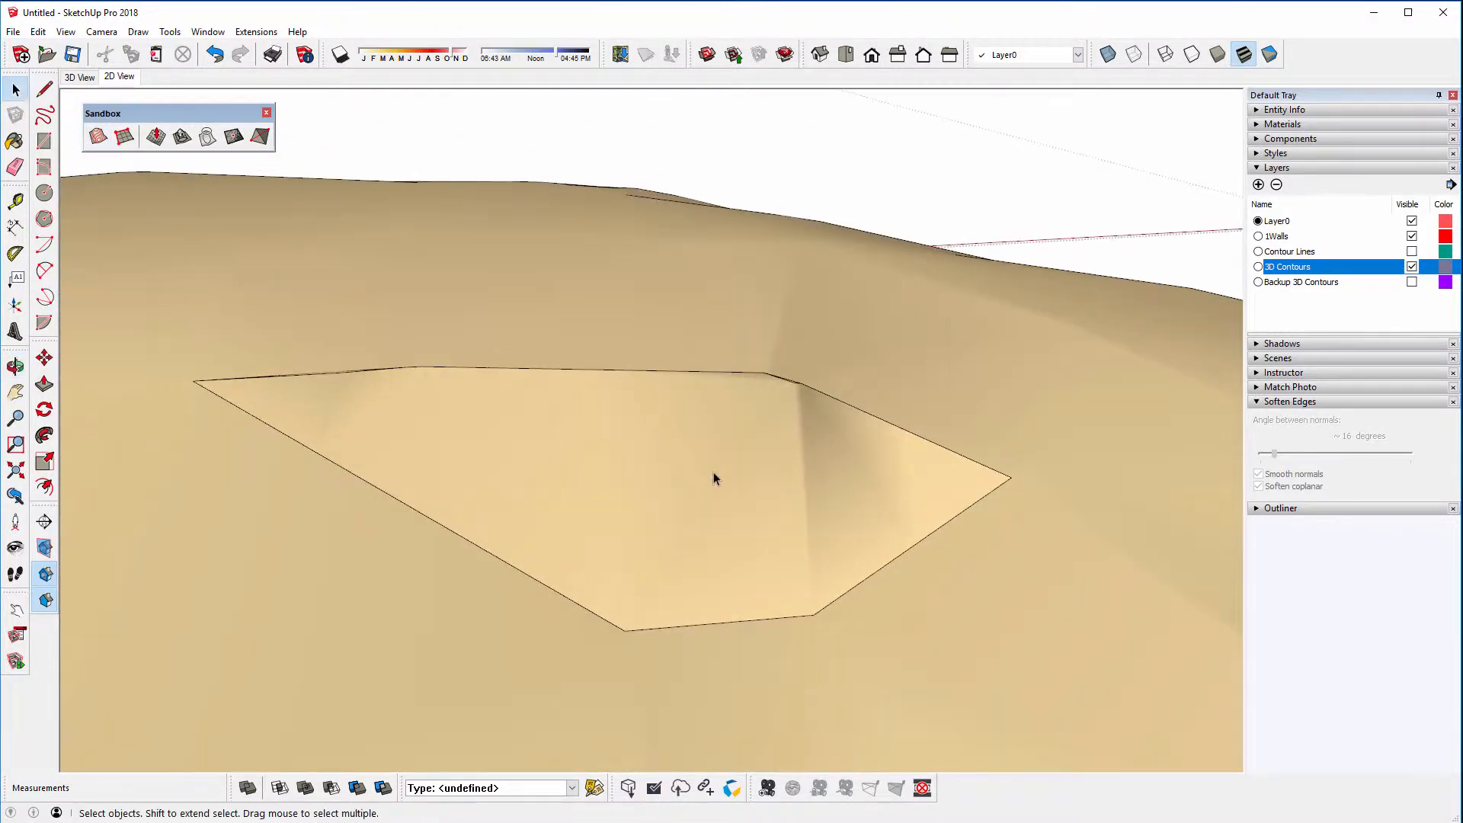
left_click(626, 455)
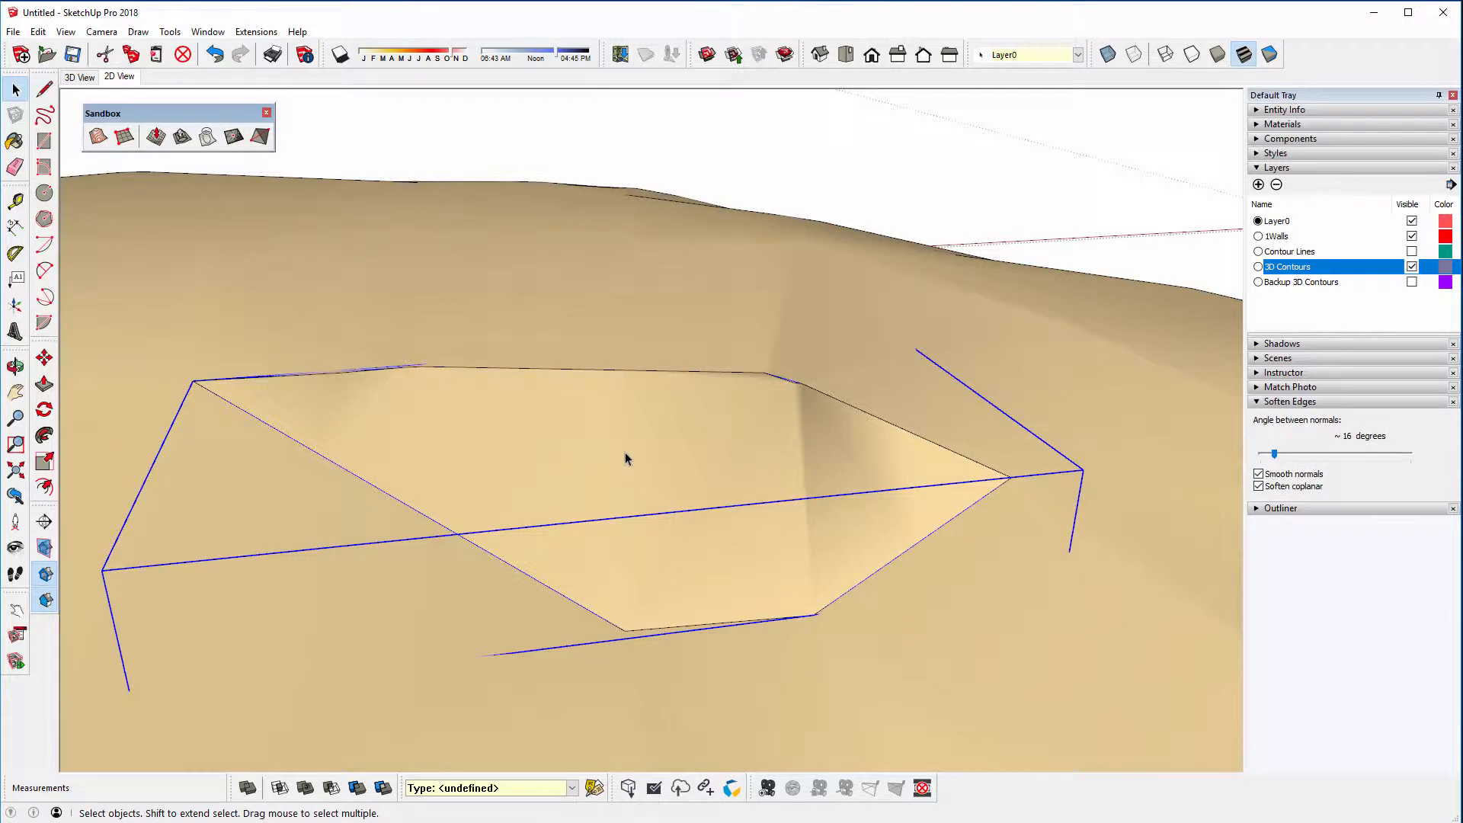
double_click(626, 457)
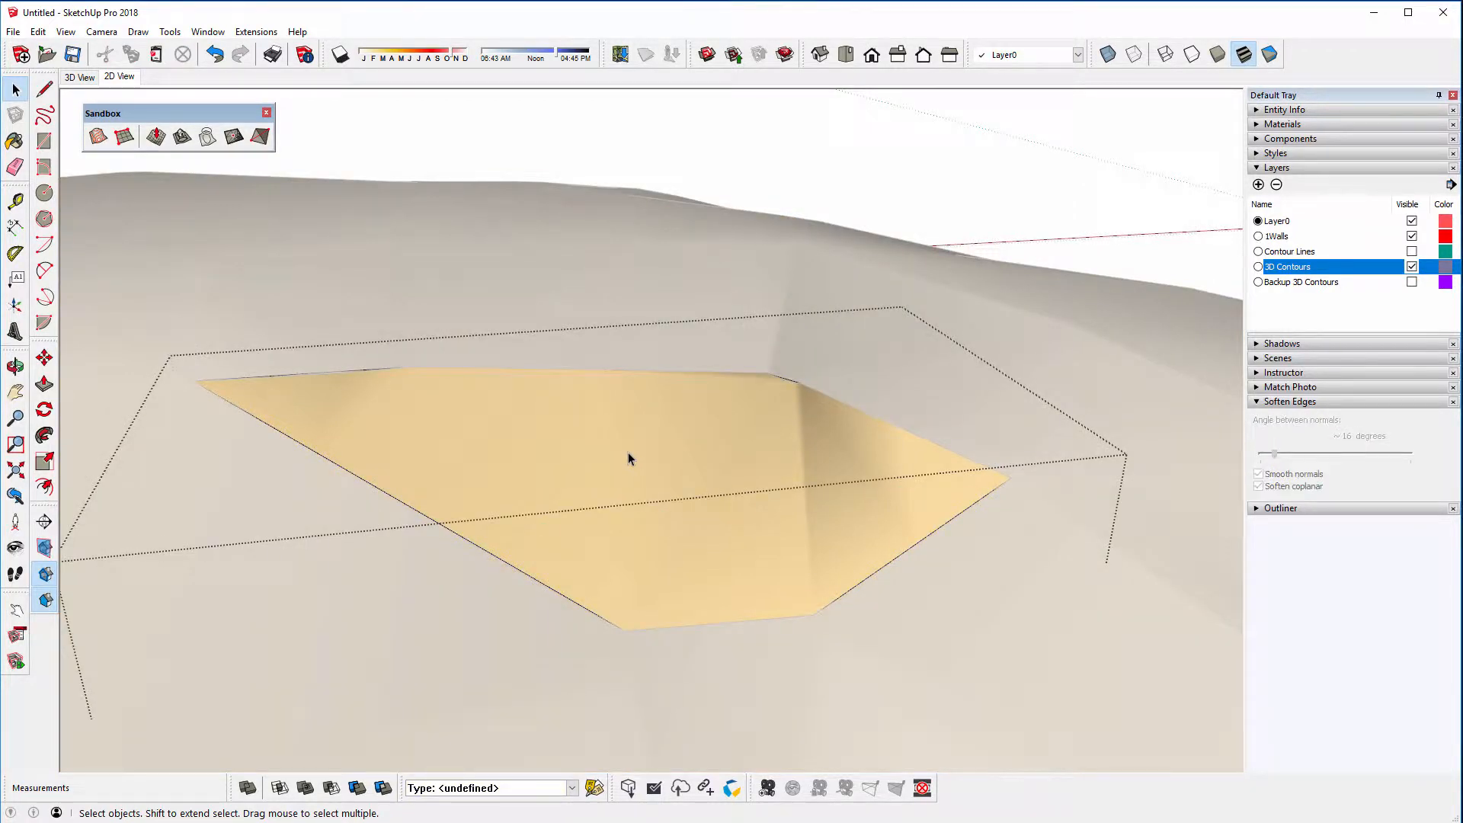
Erase the patch's excess edges that bridge the inward corners so its outline follows the hole's boundary
middle_click_drag(523, 458, 392, 446)
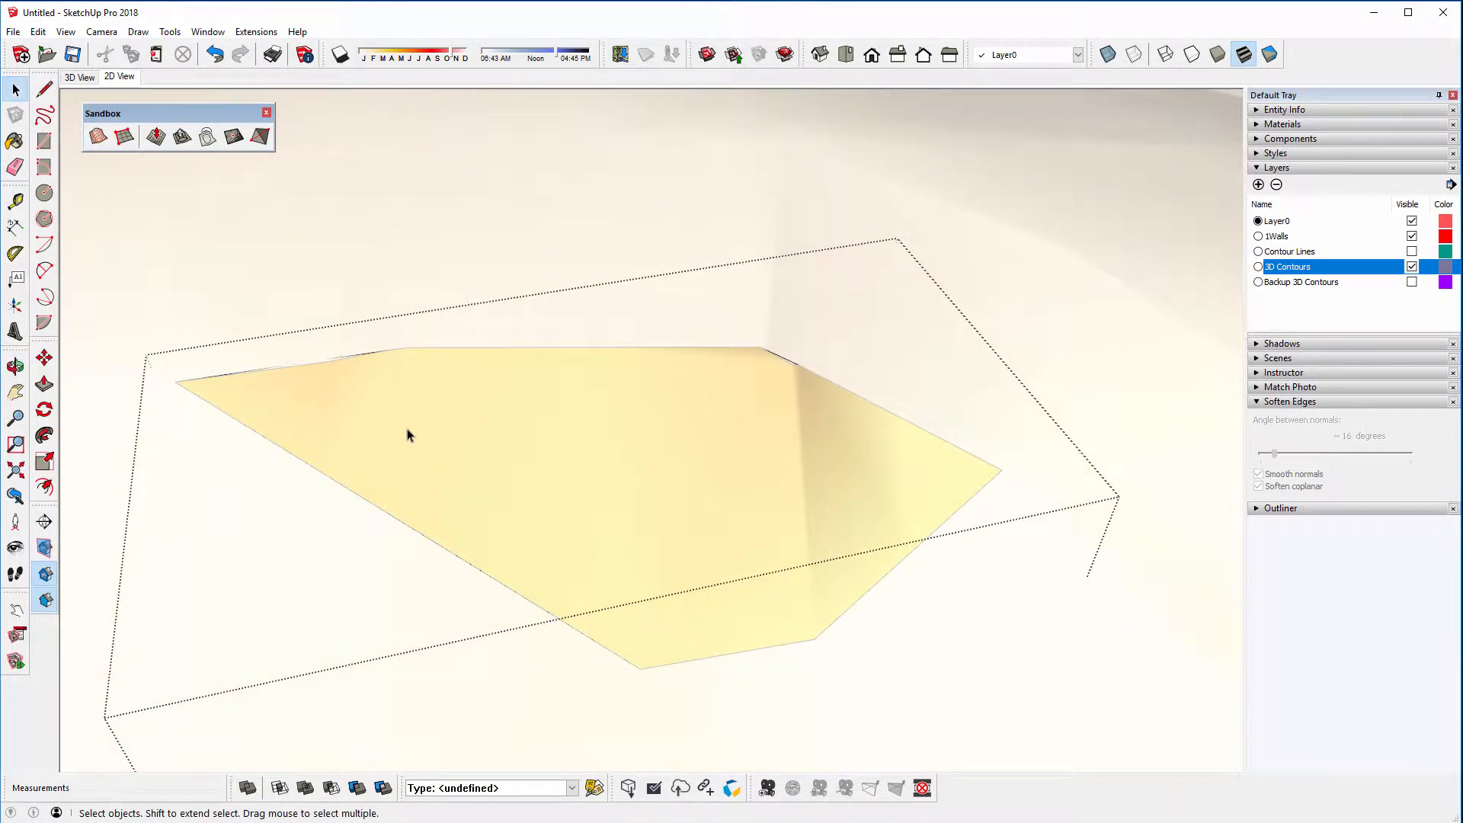
left_click(14, 166)
scroll(350, 383, "up", 3)
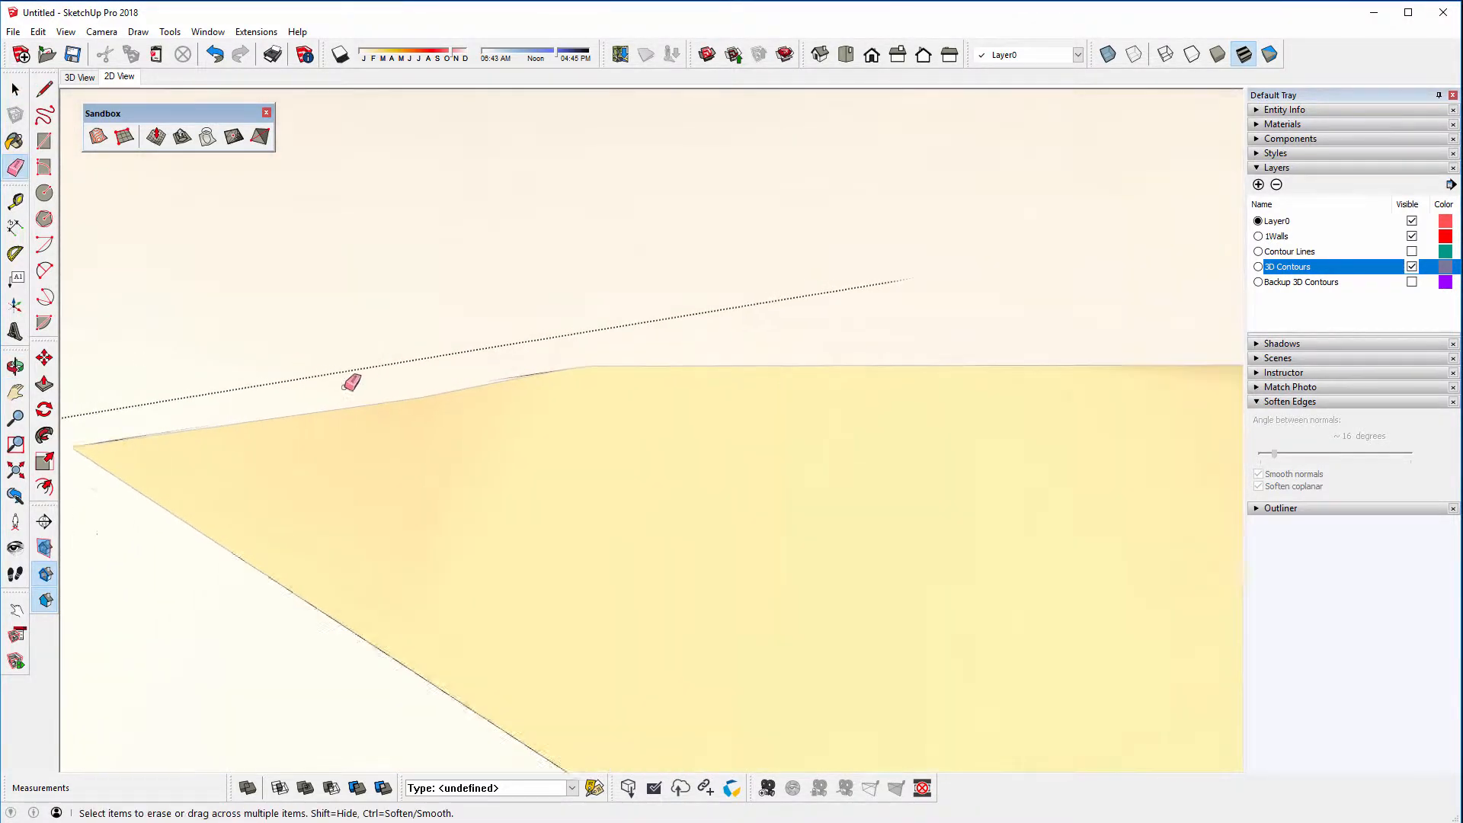
scroll(351, 382, "up", 1)
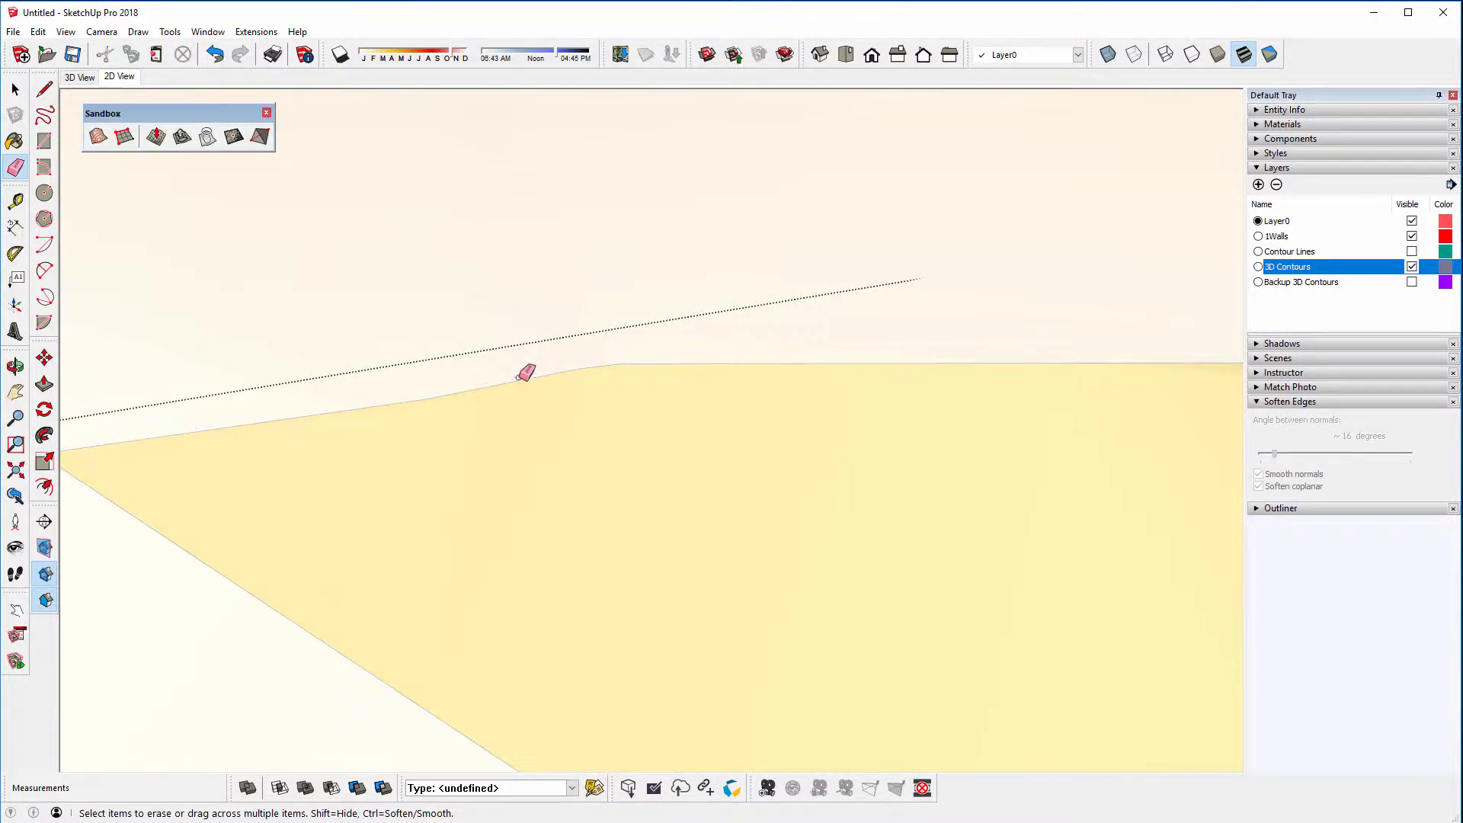
scroll(229, 365, "down", 5)
scroll(633, 364, "up", 5)
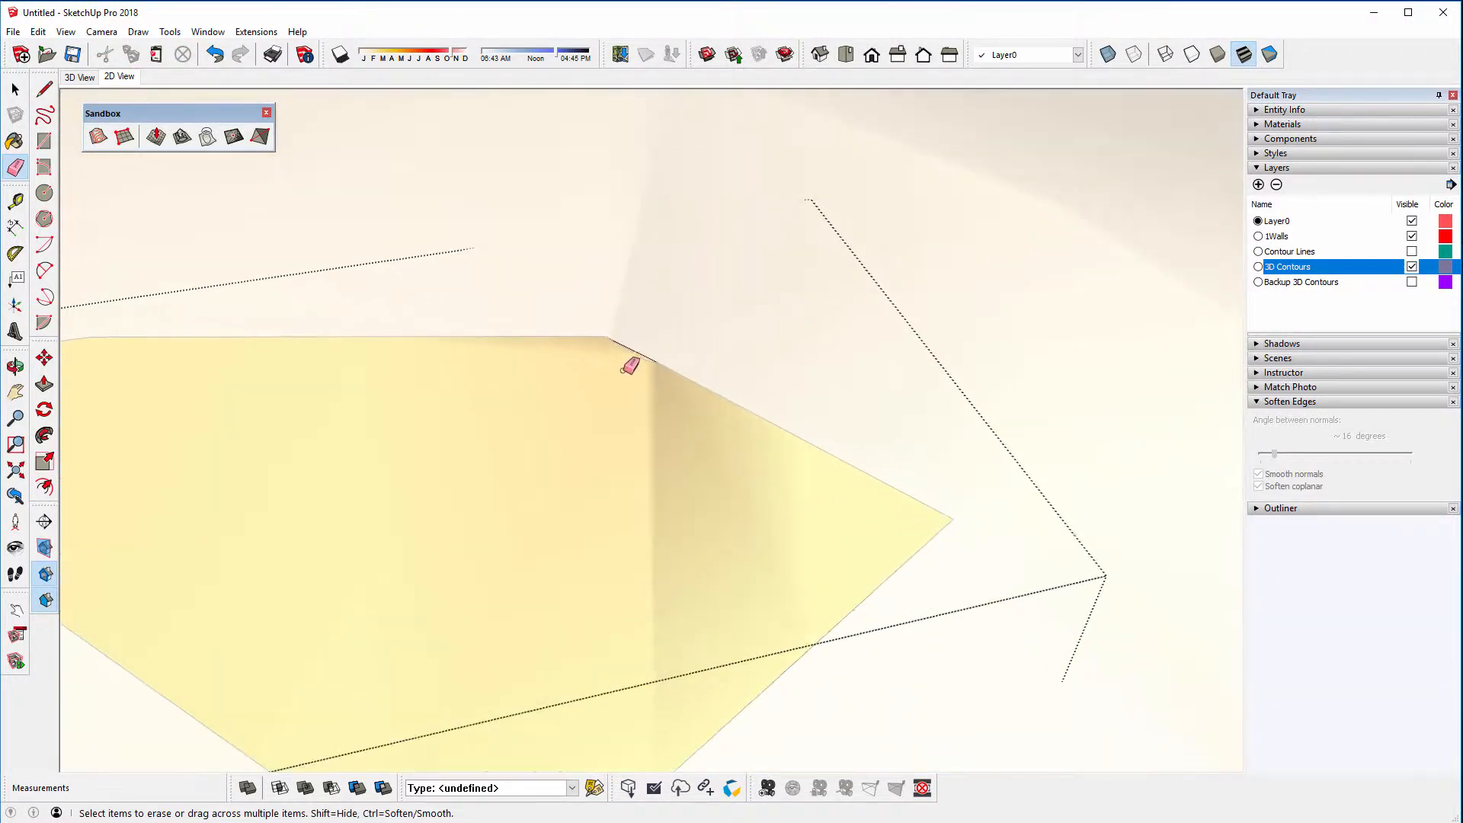
scroll(666, 346, "down", 5)
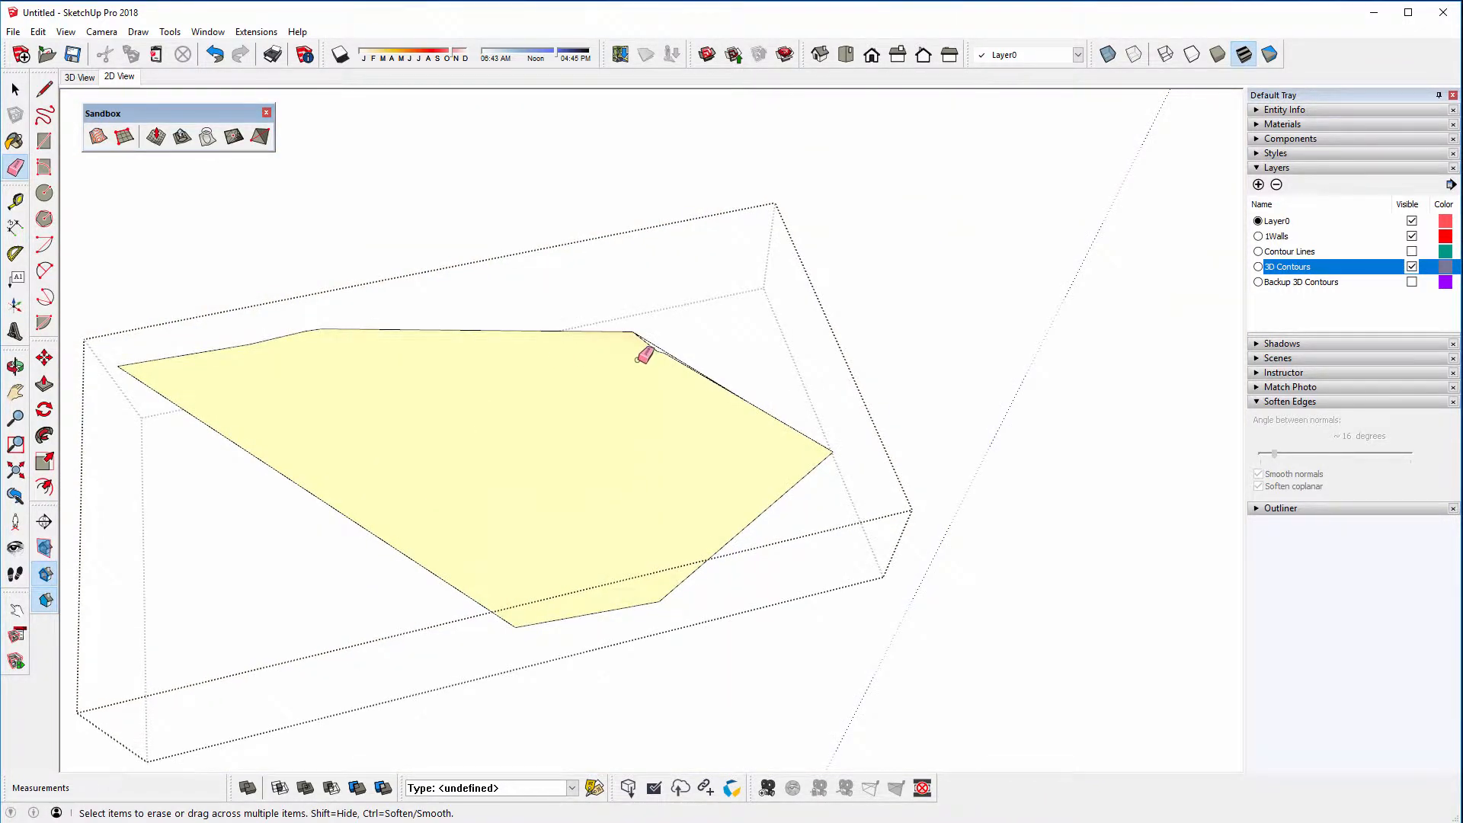
scroll(644, 355, "up", 5)
scroll(686, 320, "down", 1)
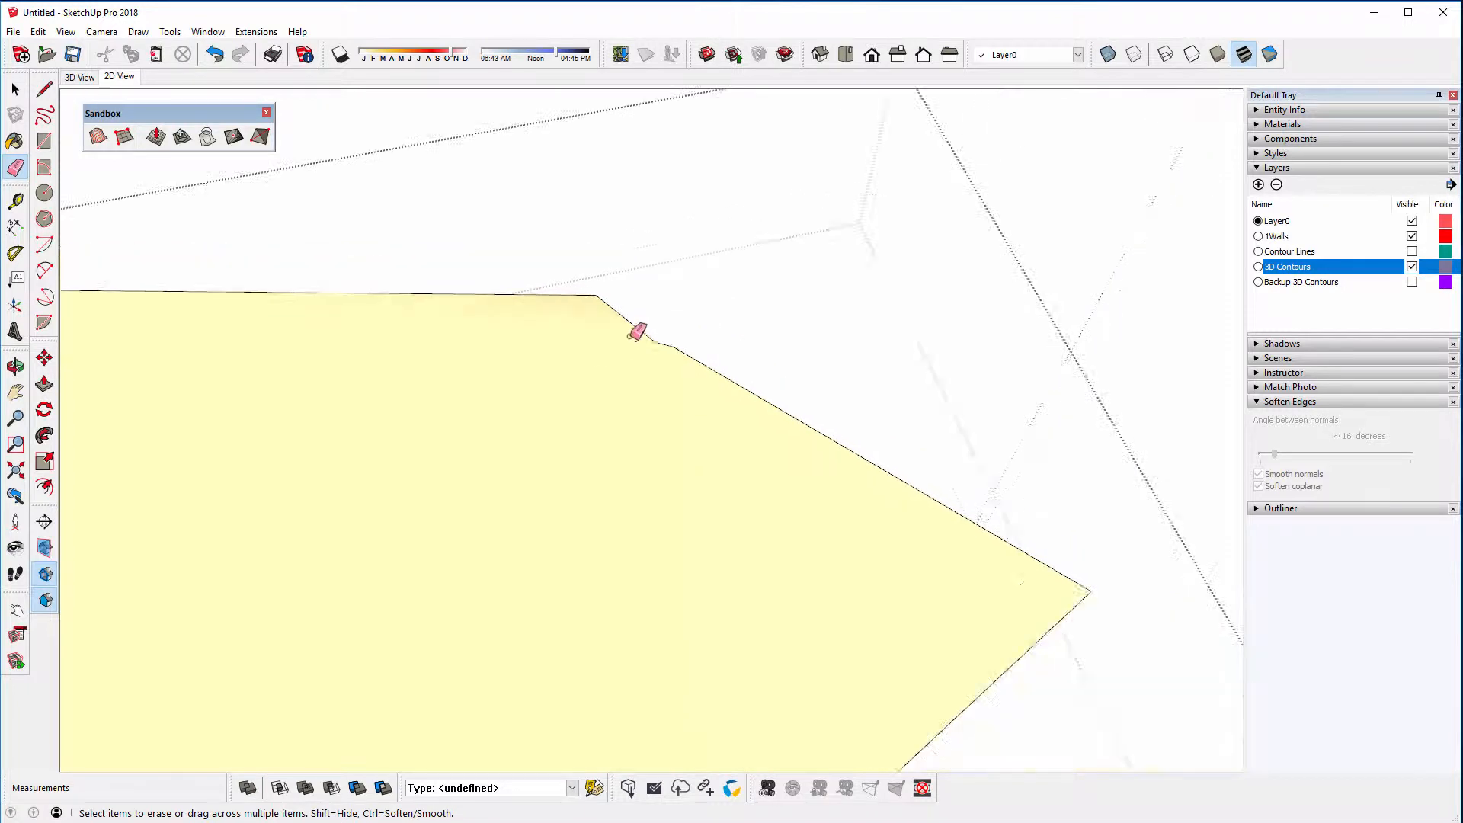
scroll(638, 332, "down", 5)
middle_click_drag(591, 419, 502, 235)
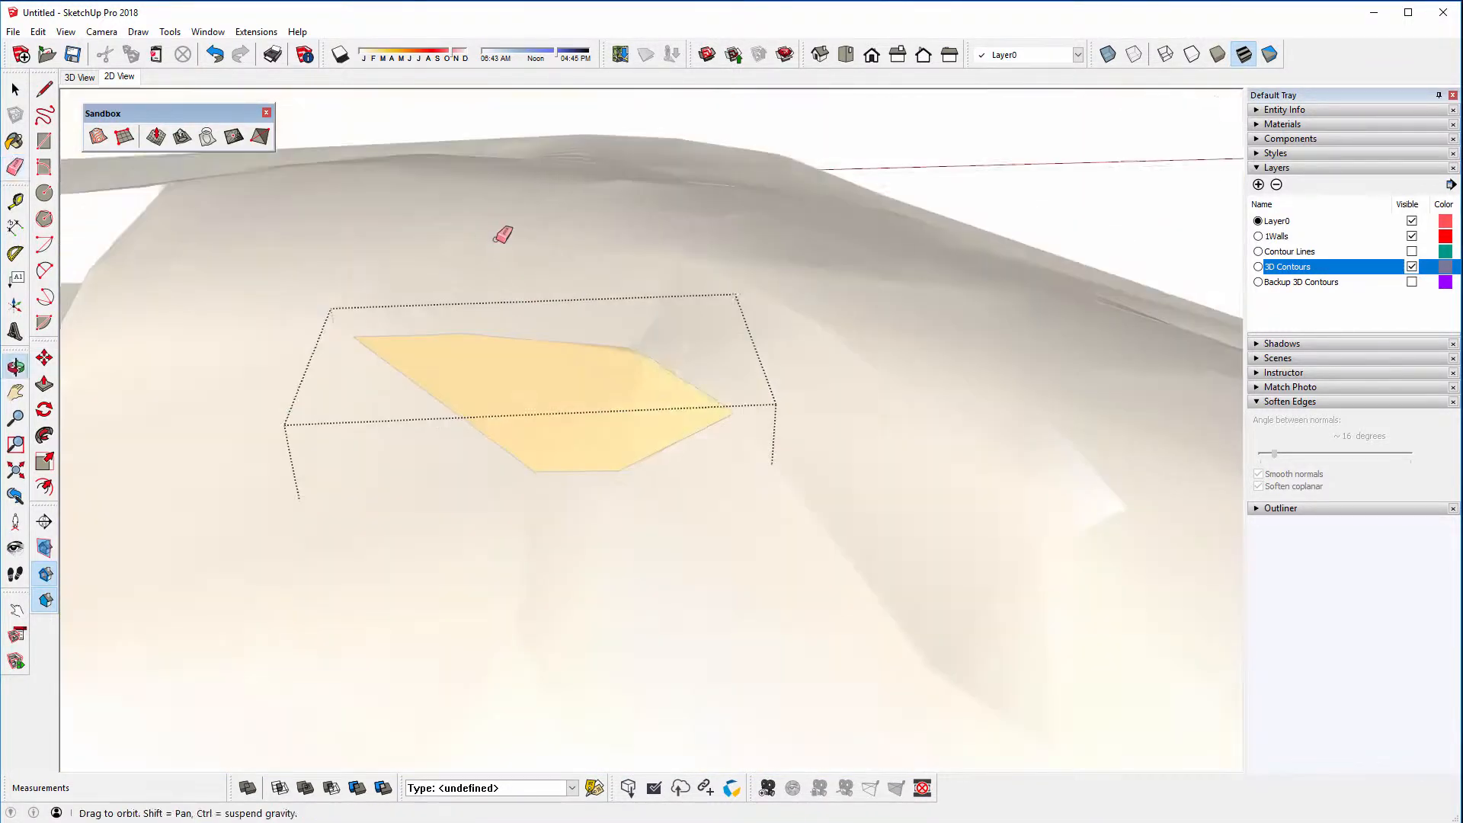
Close the patch group and explode it so its geometry merges with the terrain
key("space")
left_click(619, 336)
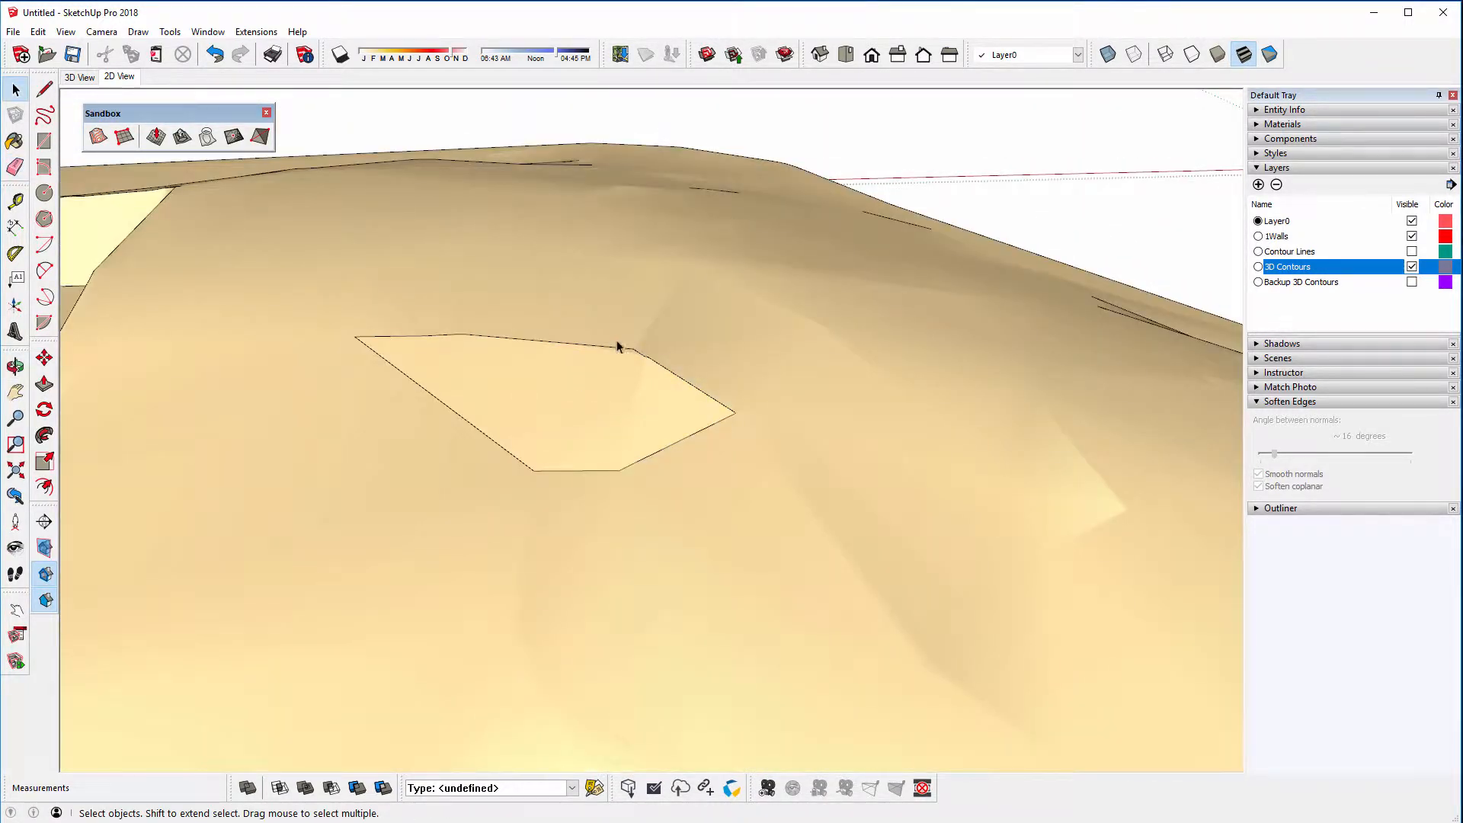
right_click(569, 379)
left_click(608, 475)
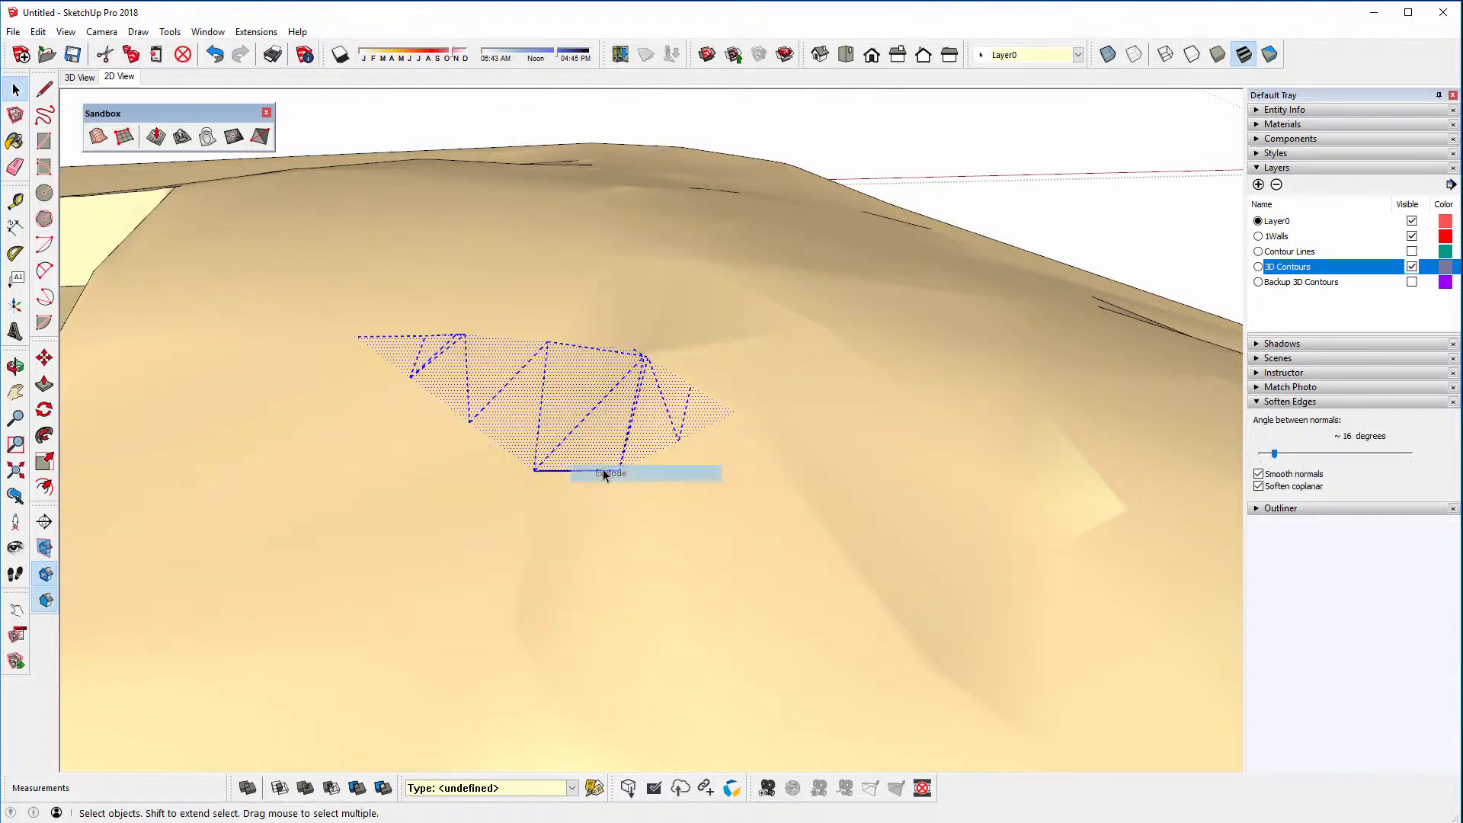
Soften the two remaining visible patch edges with the Eraser to blend the repair into the terrain surface
left_click(885, 190)
left_click(583, 434)
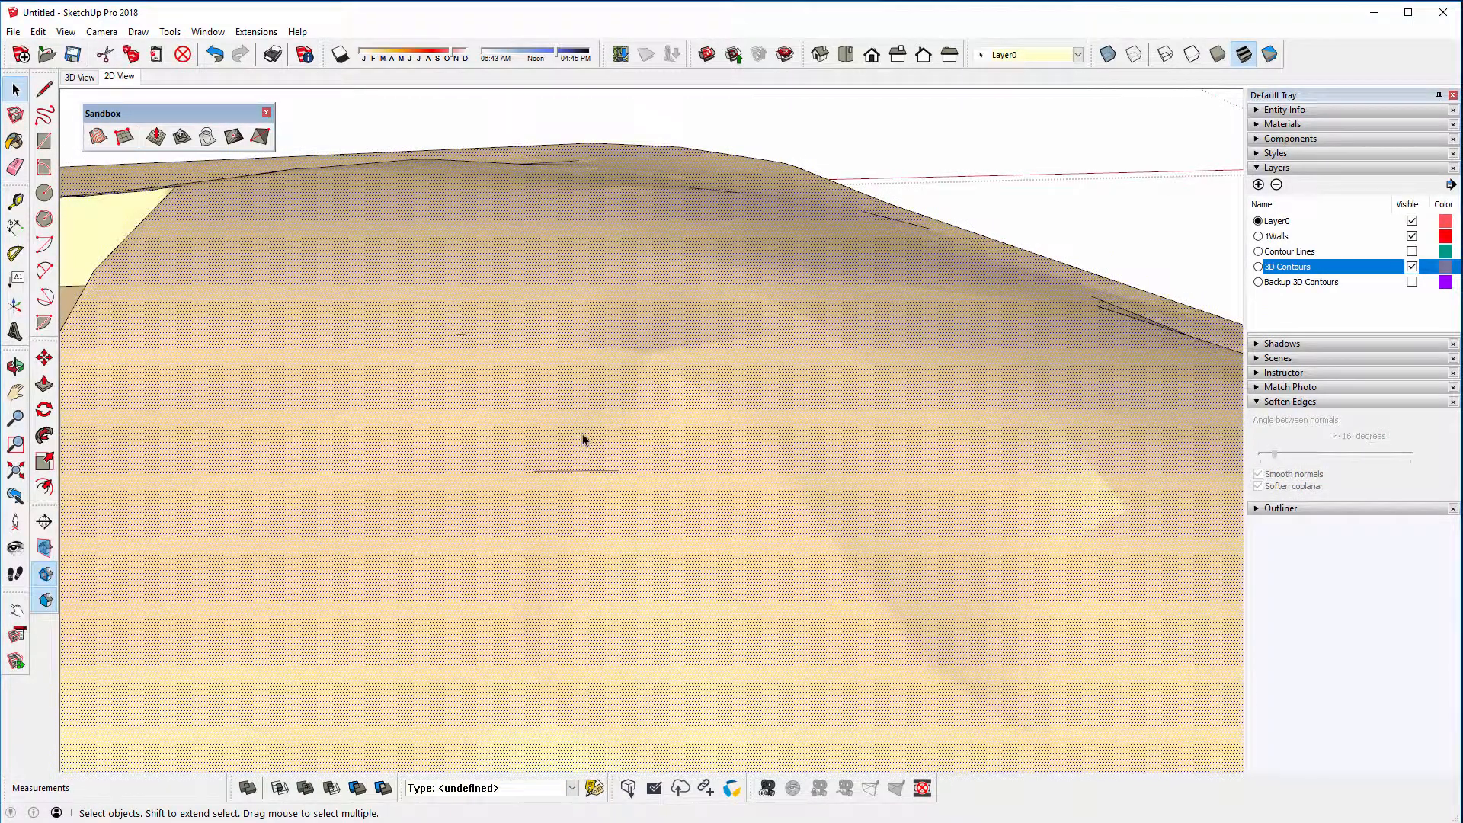
left_click(15, 166)
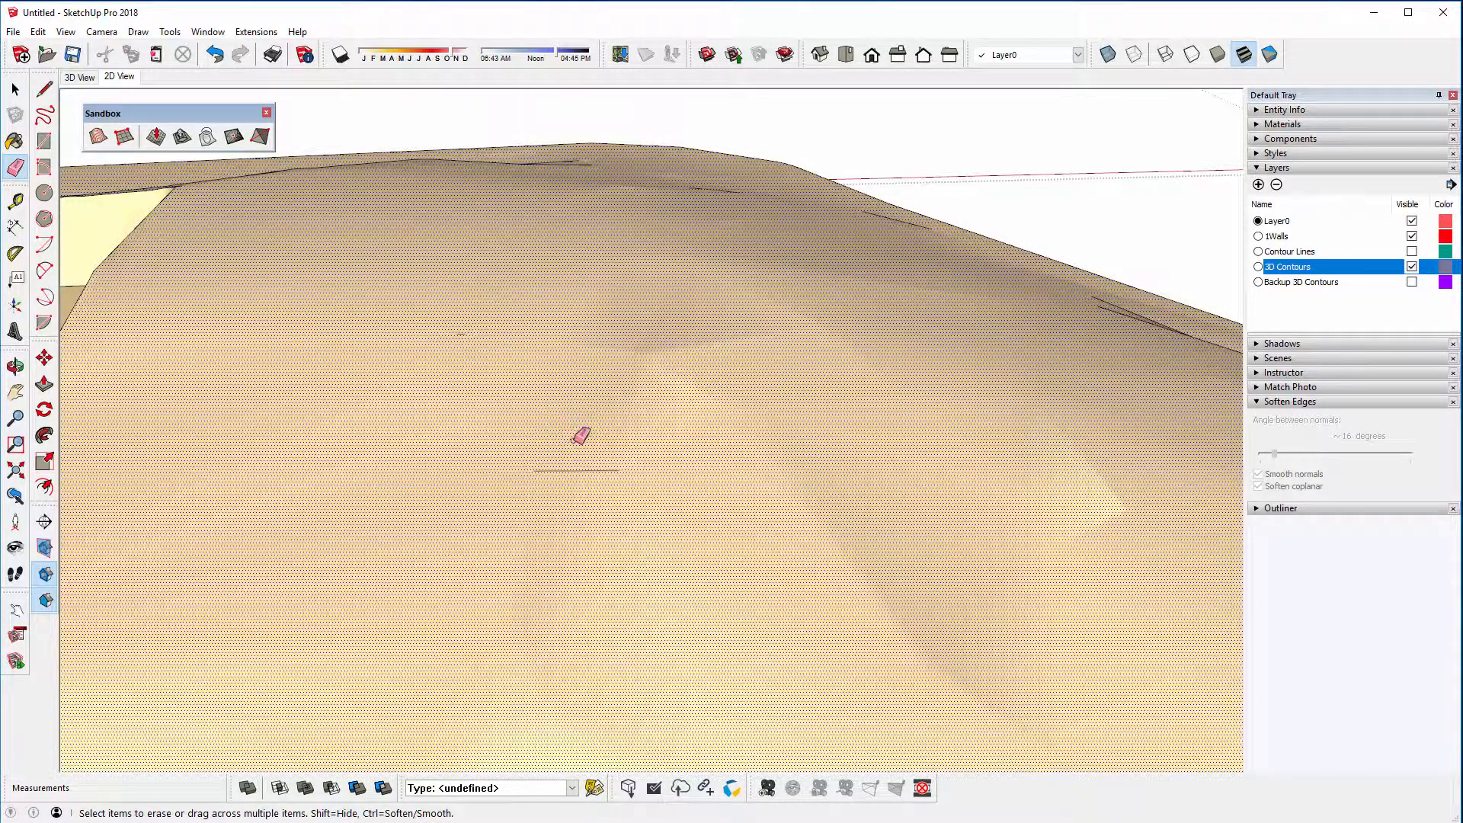
left_click(573, 469)
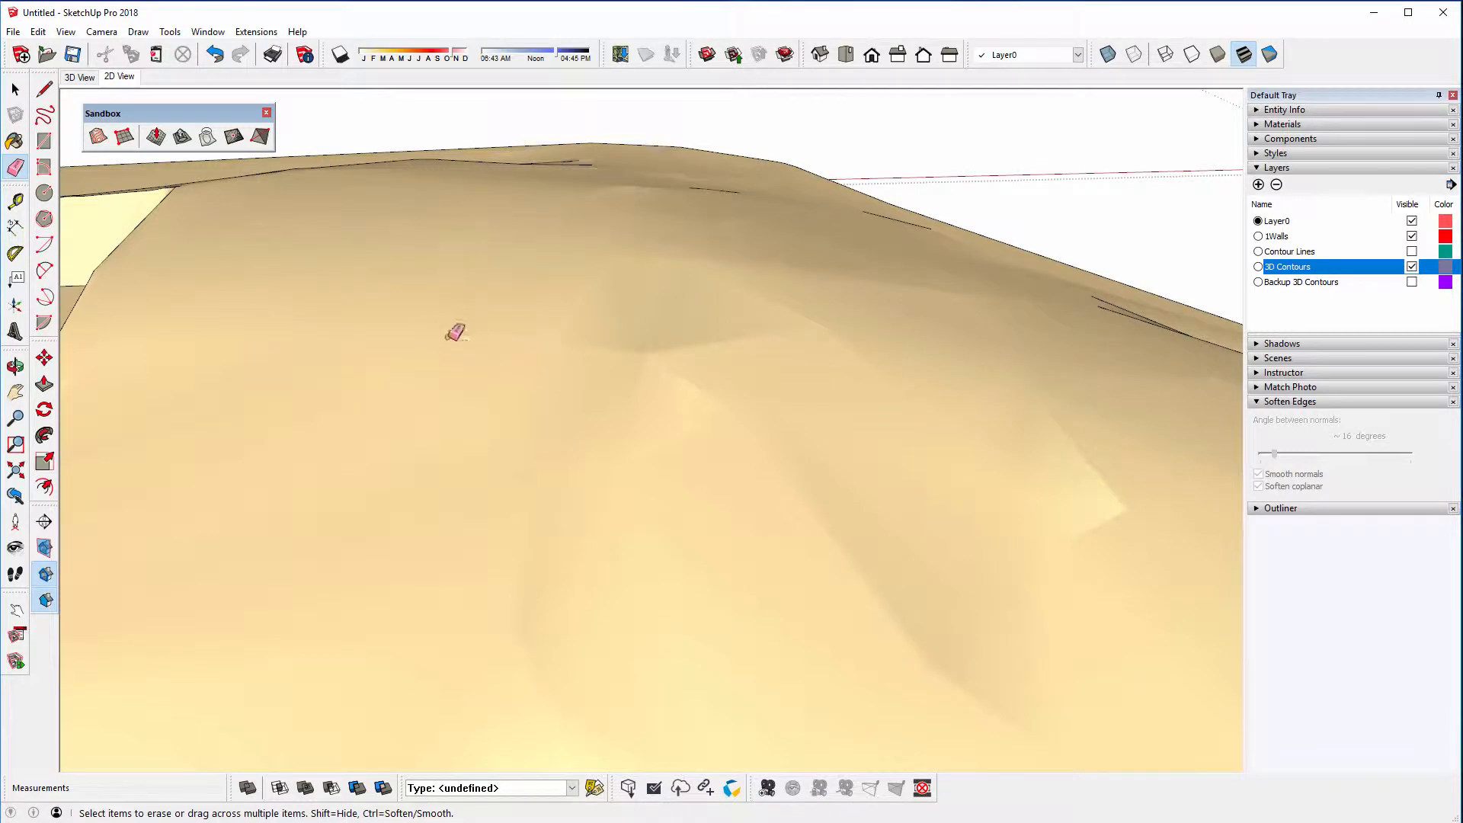
left_click(461, 333)
key("space")
Review the repaired terrain within the whole model, and select the separate Smoove terrain grid
scroll(692, 296, "down", 6)
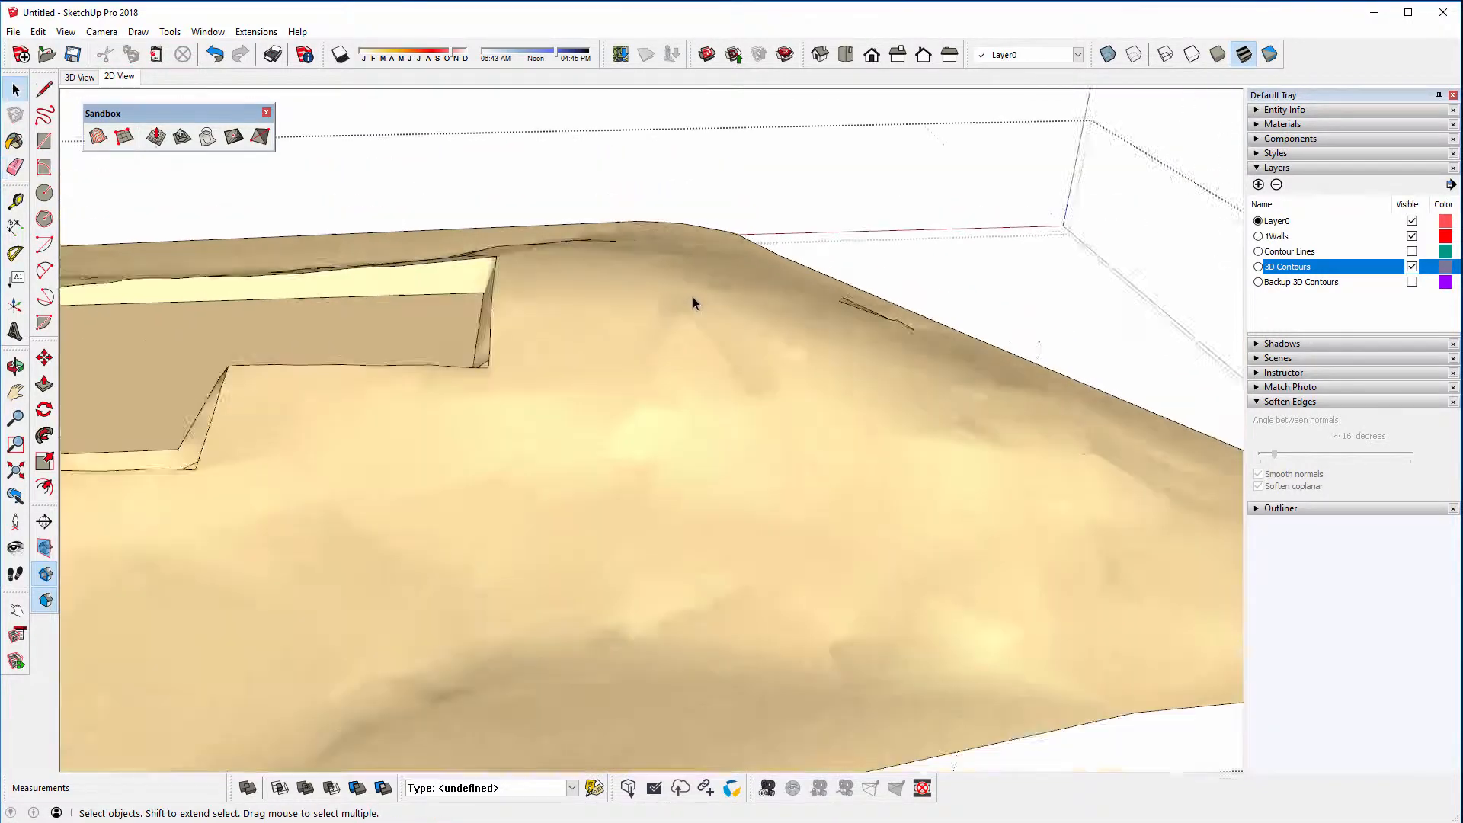
scroll(596, 314, "down", 6)
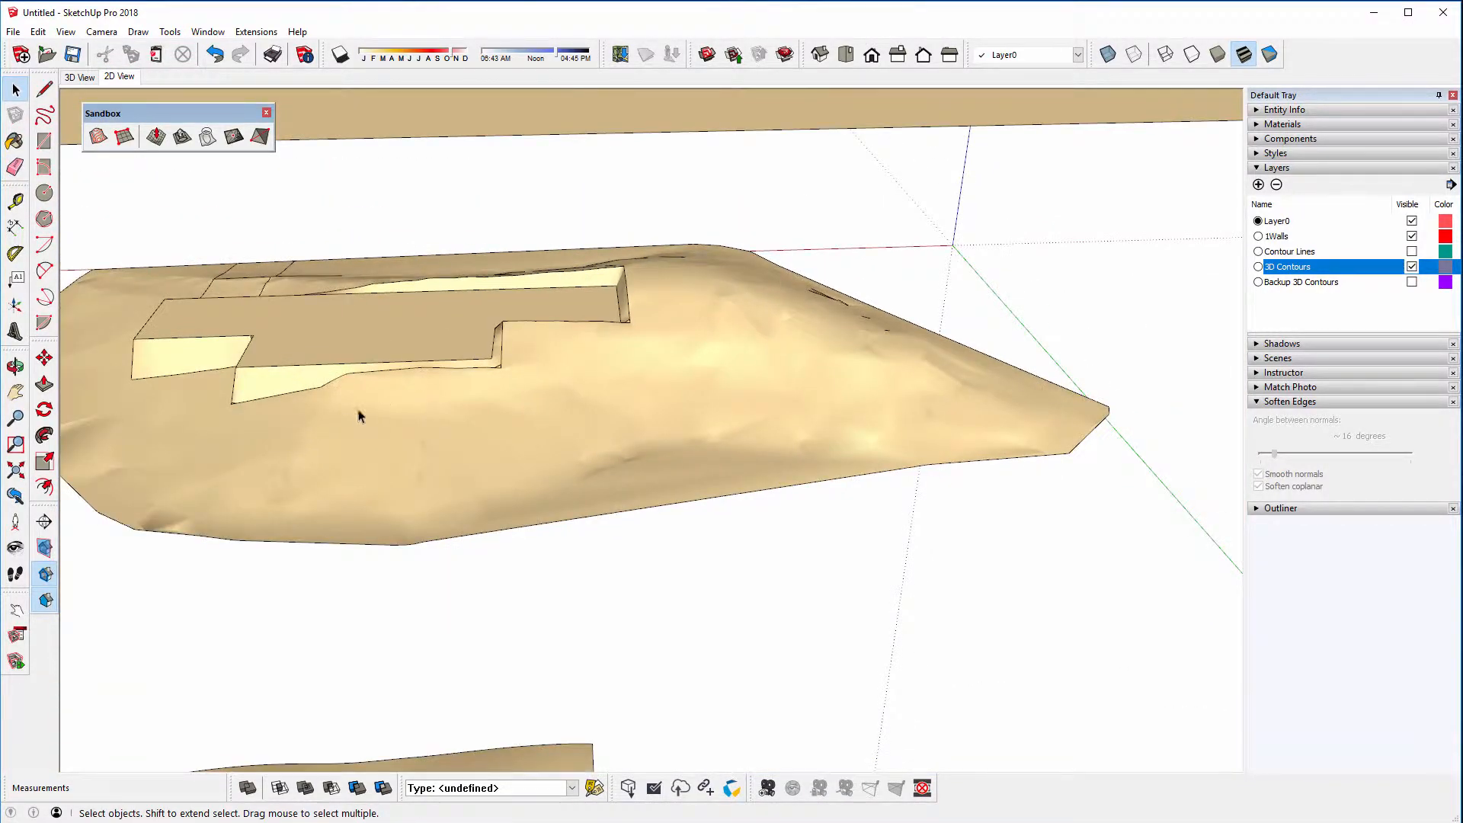
middle_click_drag(597, 317, 672, 468)
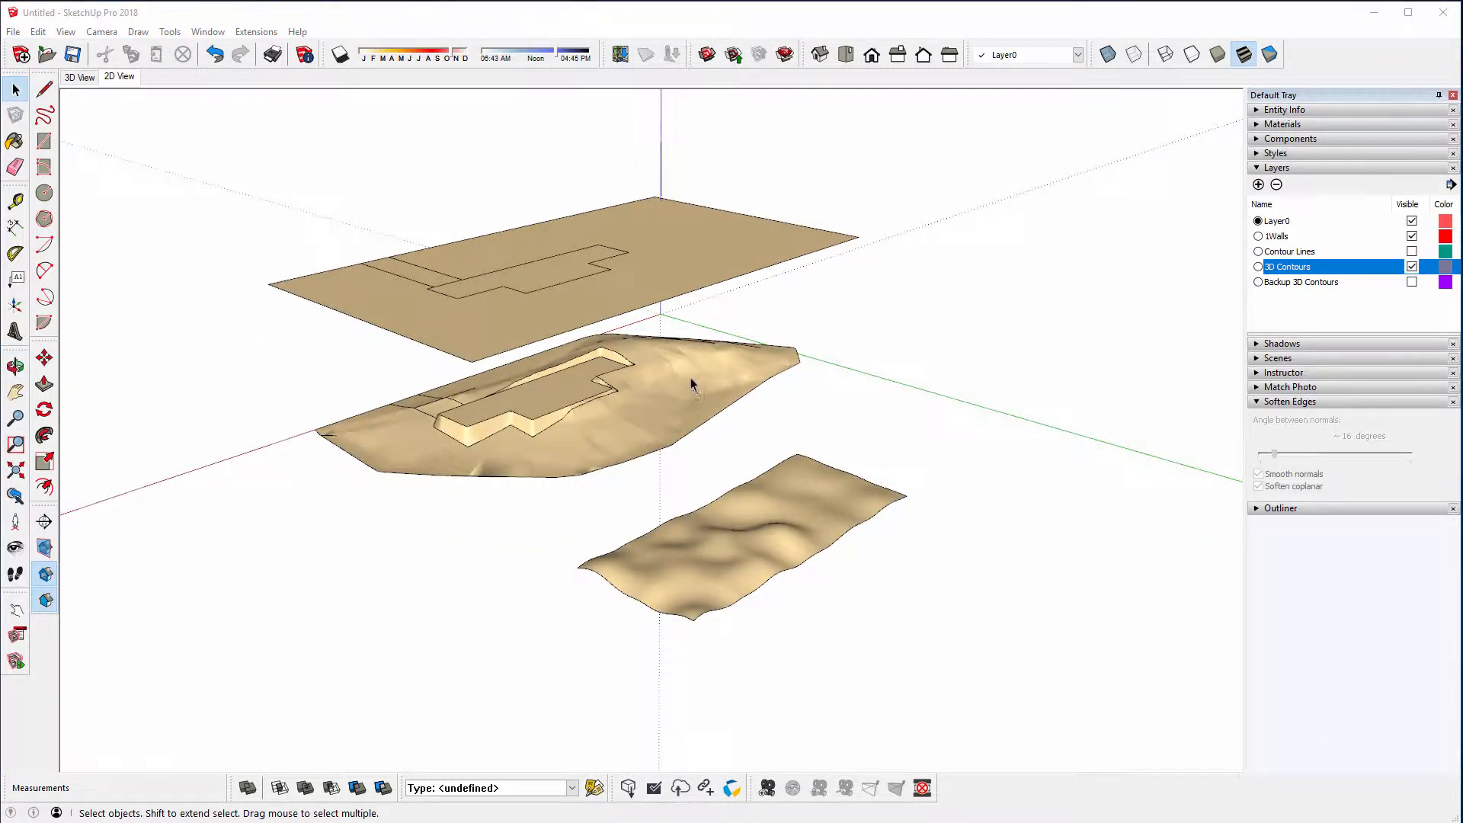
left_click(766, 535)
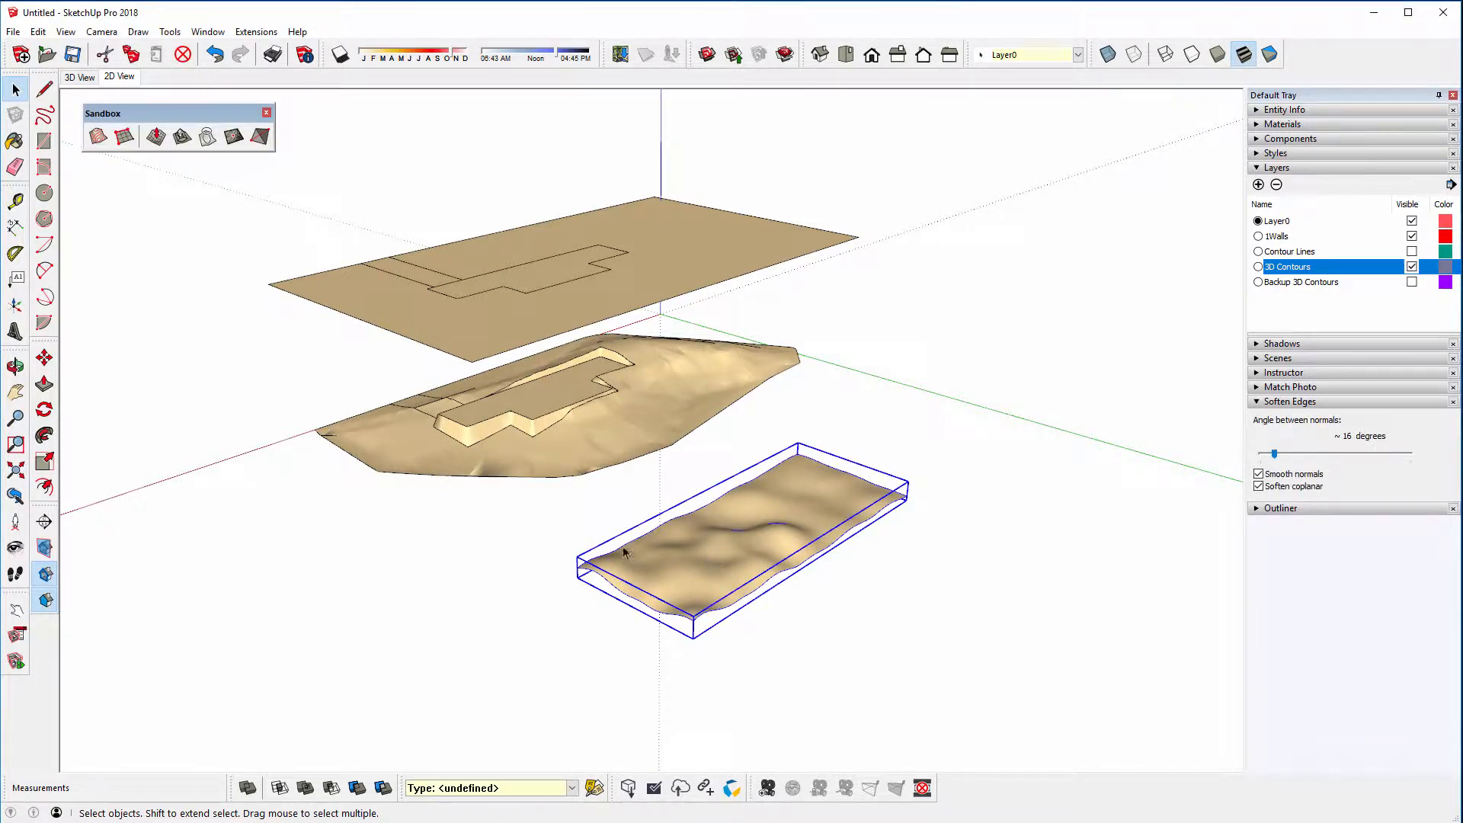
Delete the Smoove terrain grid and select all the geometry of the flat site plan above the contour terrain
left_click(176, 59)
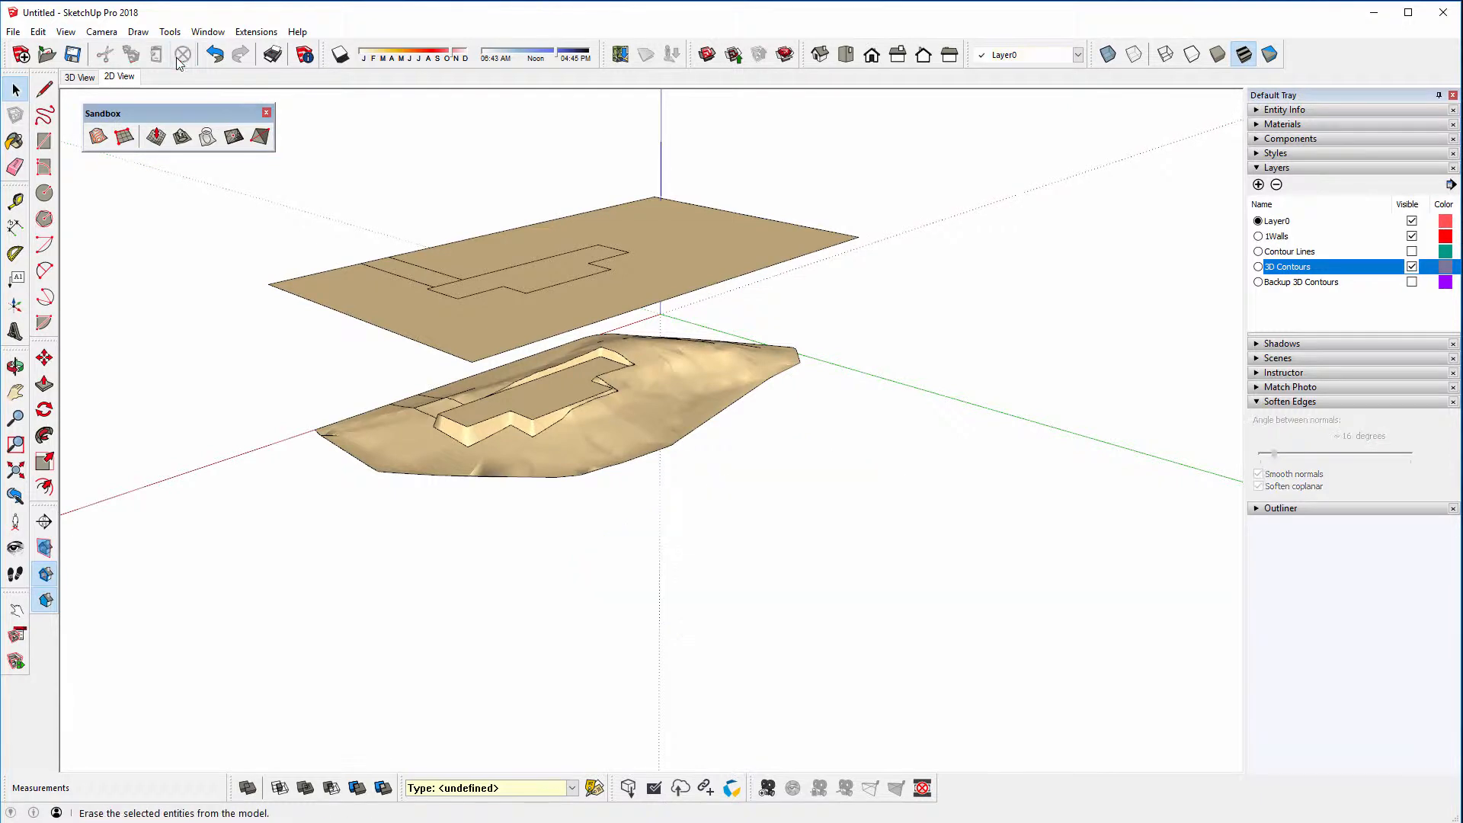
left_click(696, 276)
double_click(537, 283)
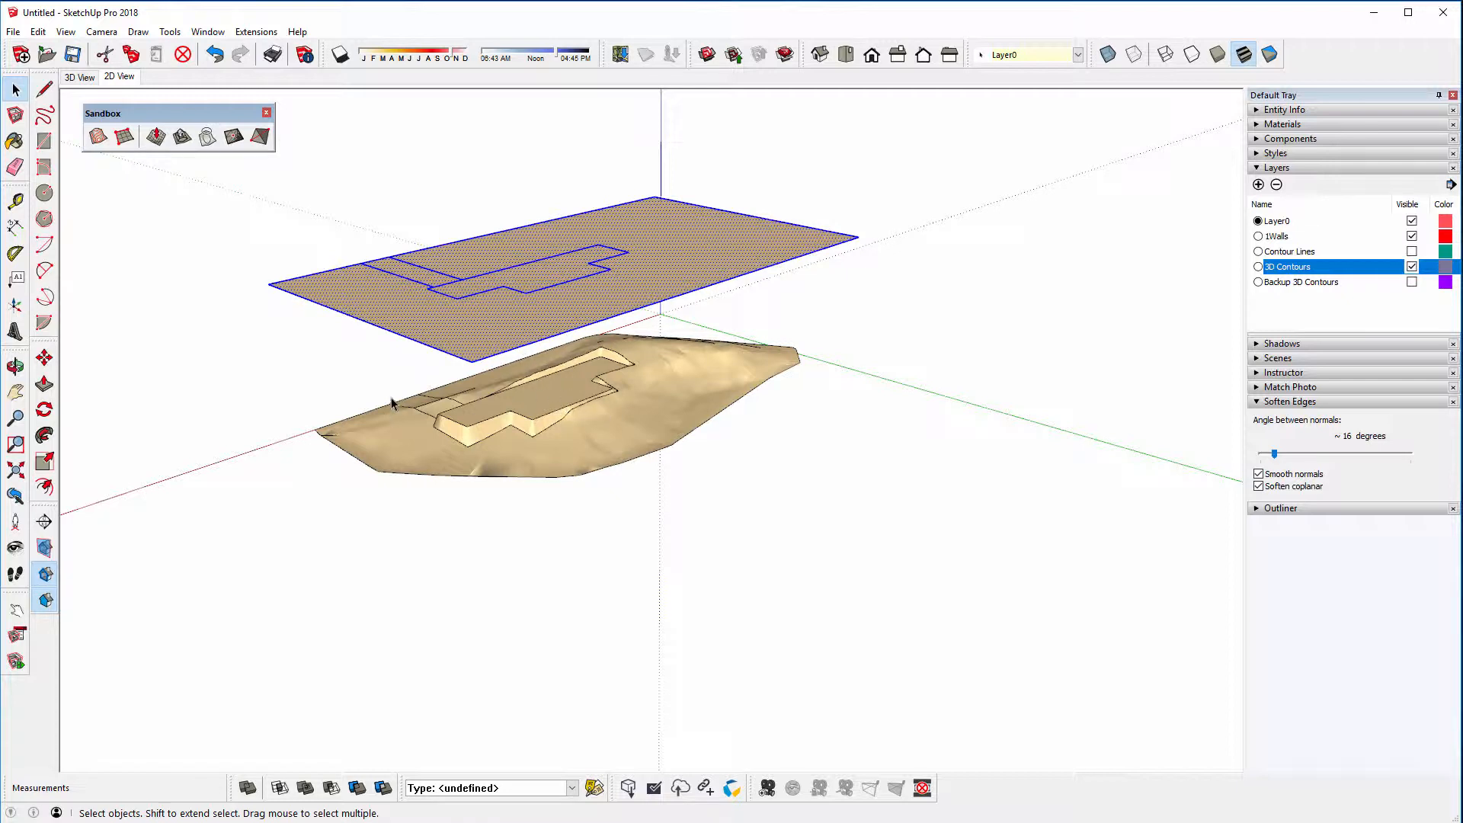
Add a layer named Site Design and group the selected flat site plan
left_click(1258, 186)
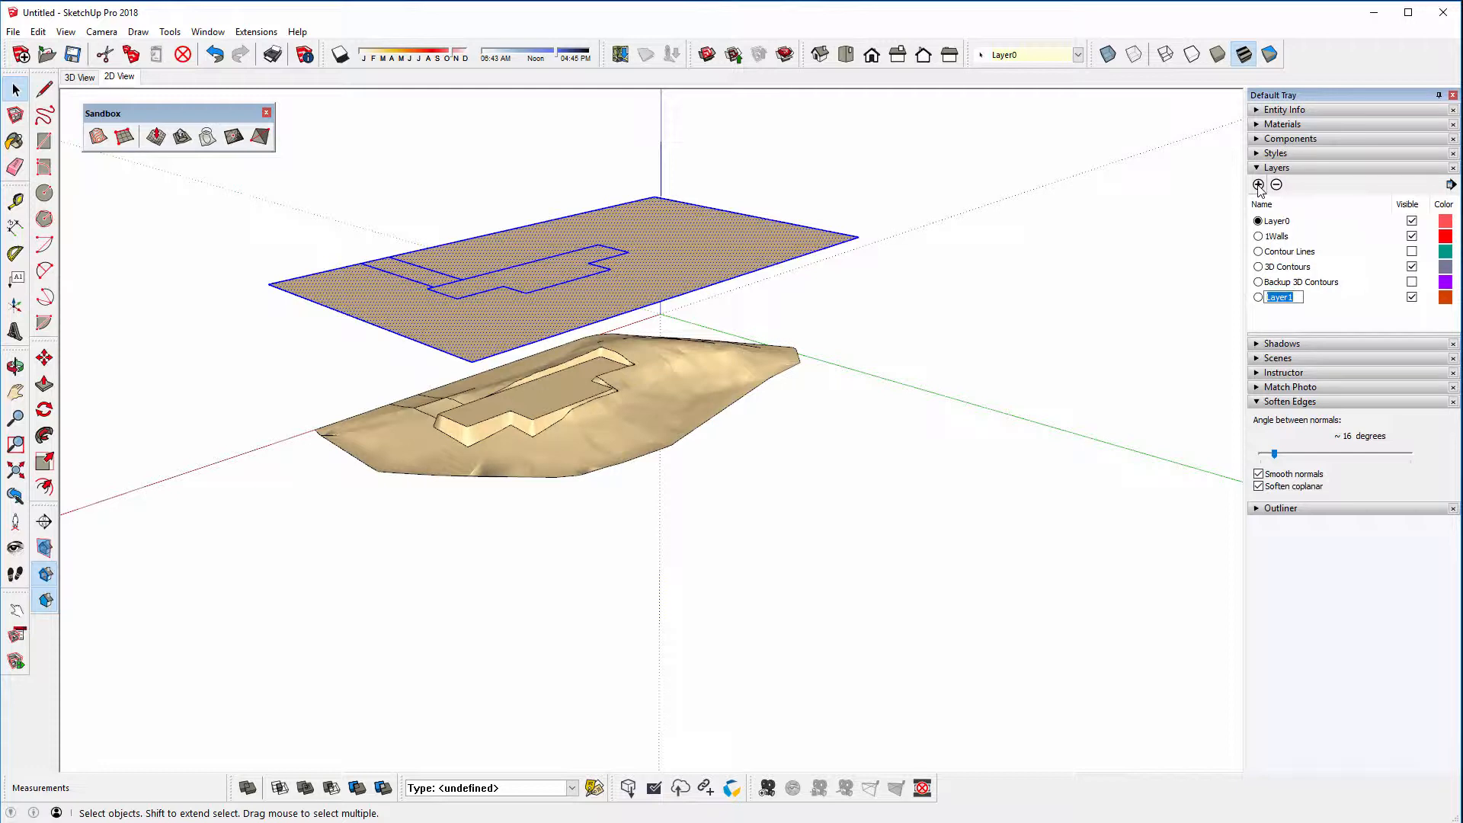
type("Site Design")
key("Return")
right_click(591, 267)
left_click(628, 402)
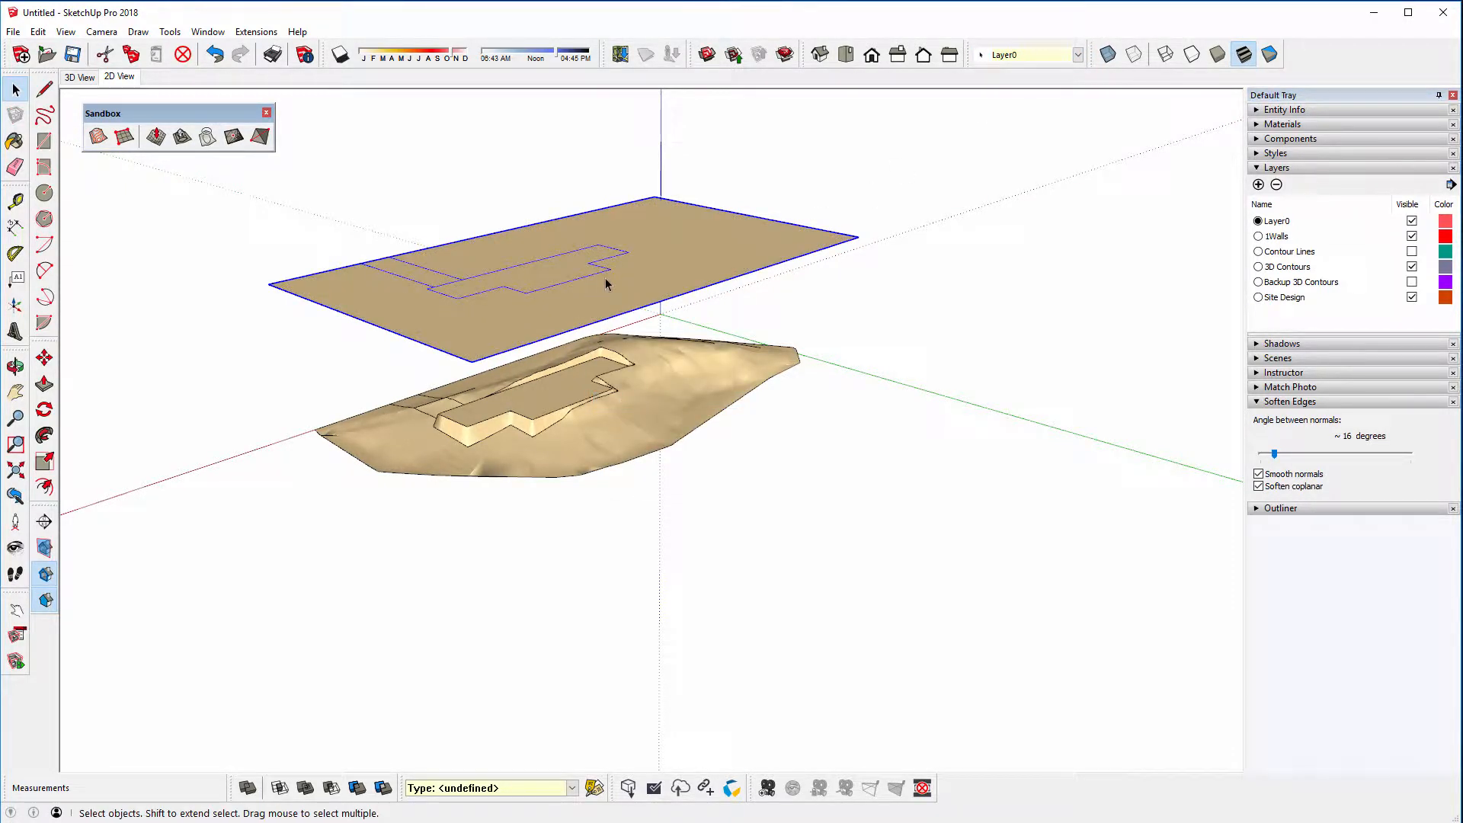
Assign the site plan group to the Site Design layer and hide that layer
left_click(1044, 57)
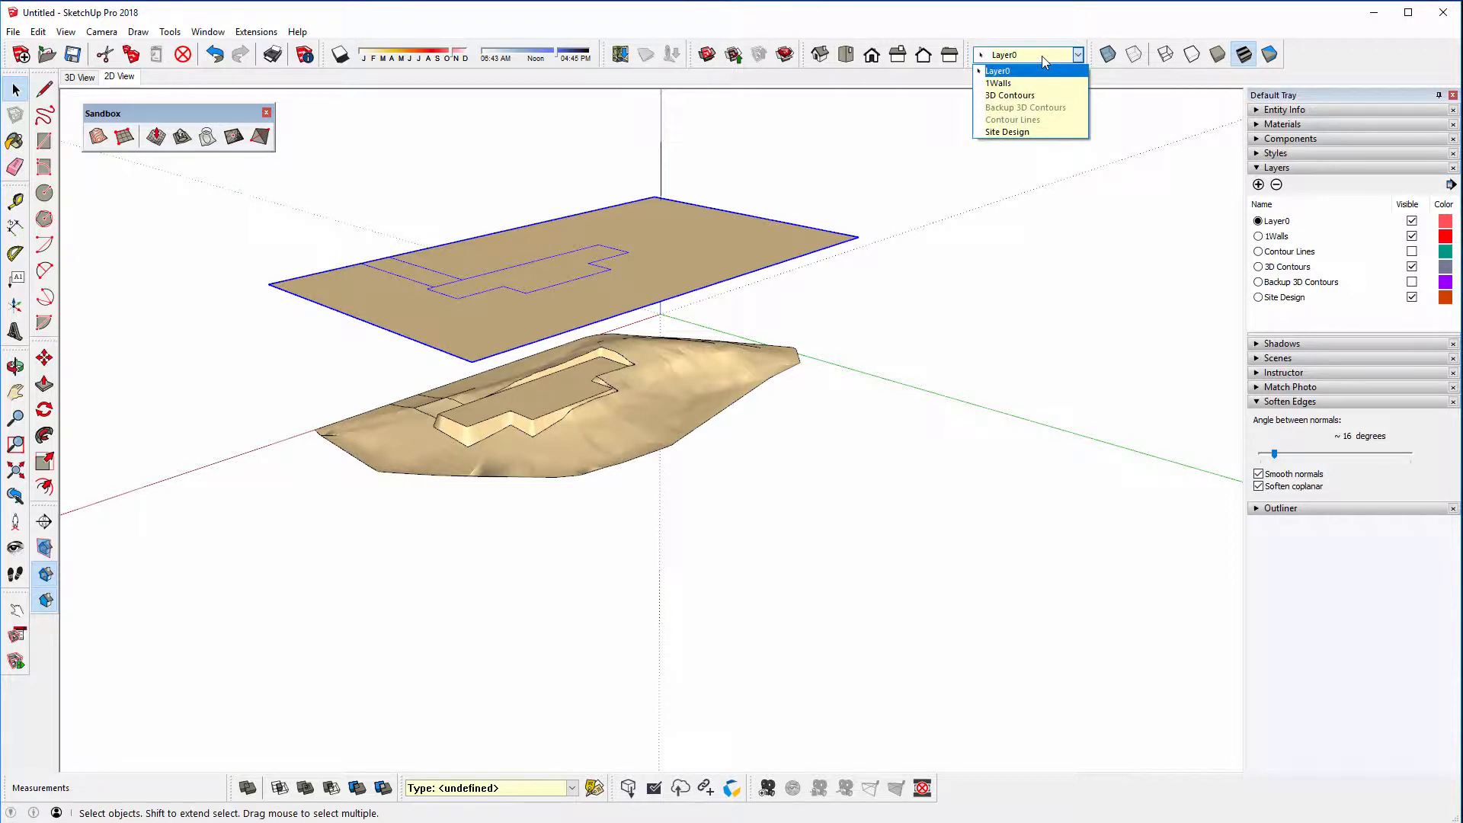
left_click(1014, 133)
left_click(1412, 298)
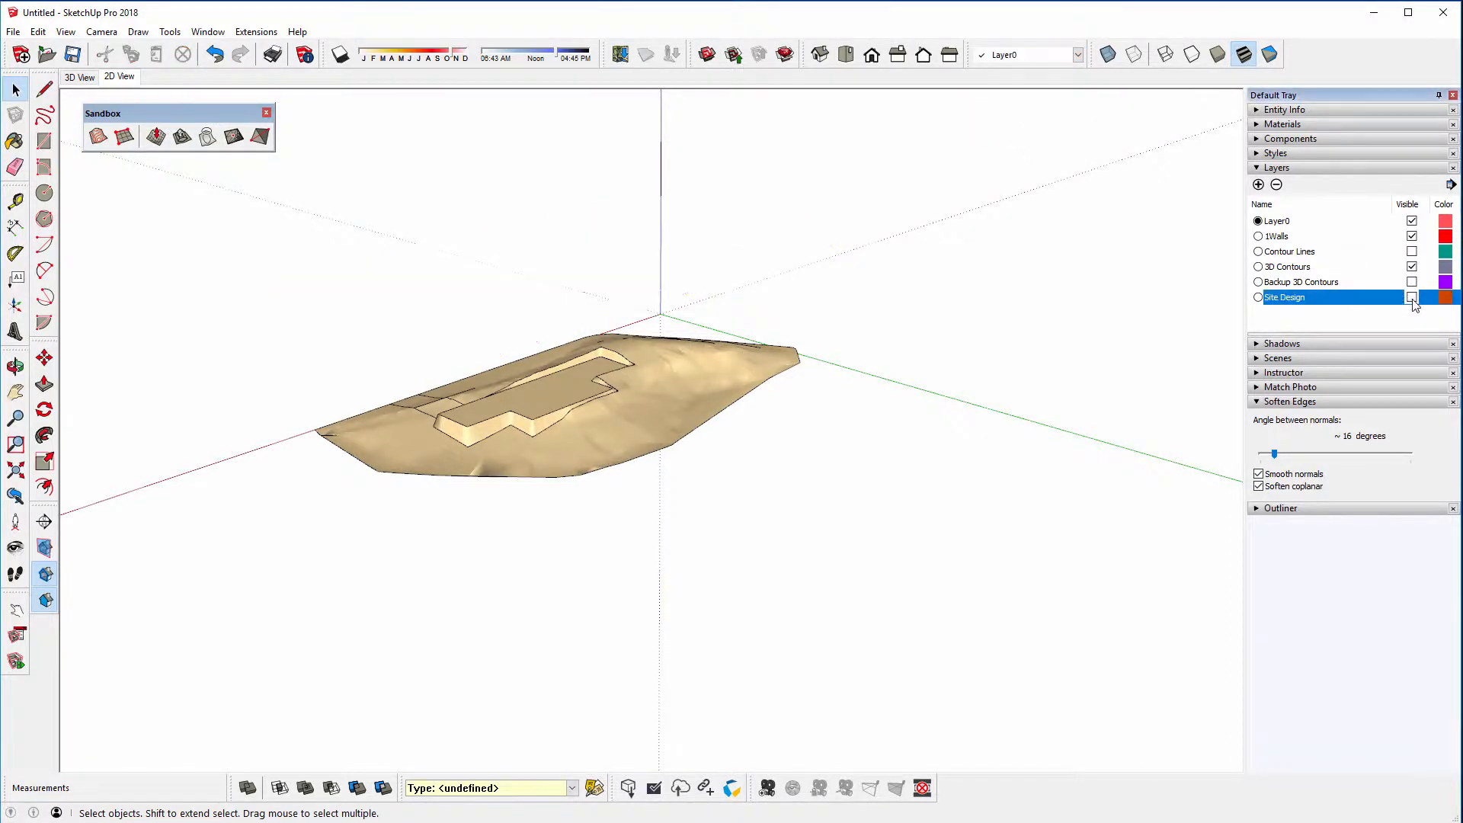
Open the terrain group and paint its ground surface with Grass Dark Green from the Landscaping, Fencing and Vegetation materials
middle_click_drag(714, 347, 548, 441)
scroll(550, 436, "up", 3)
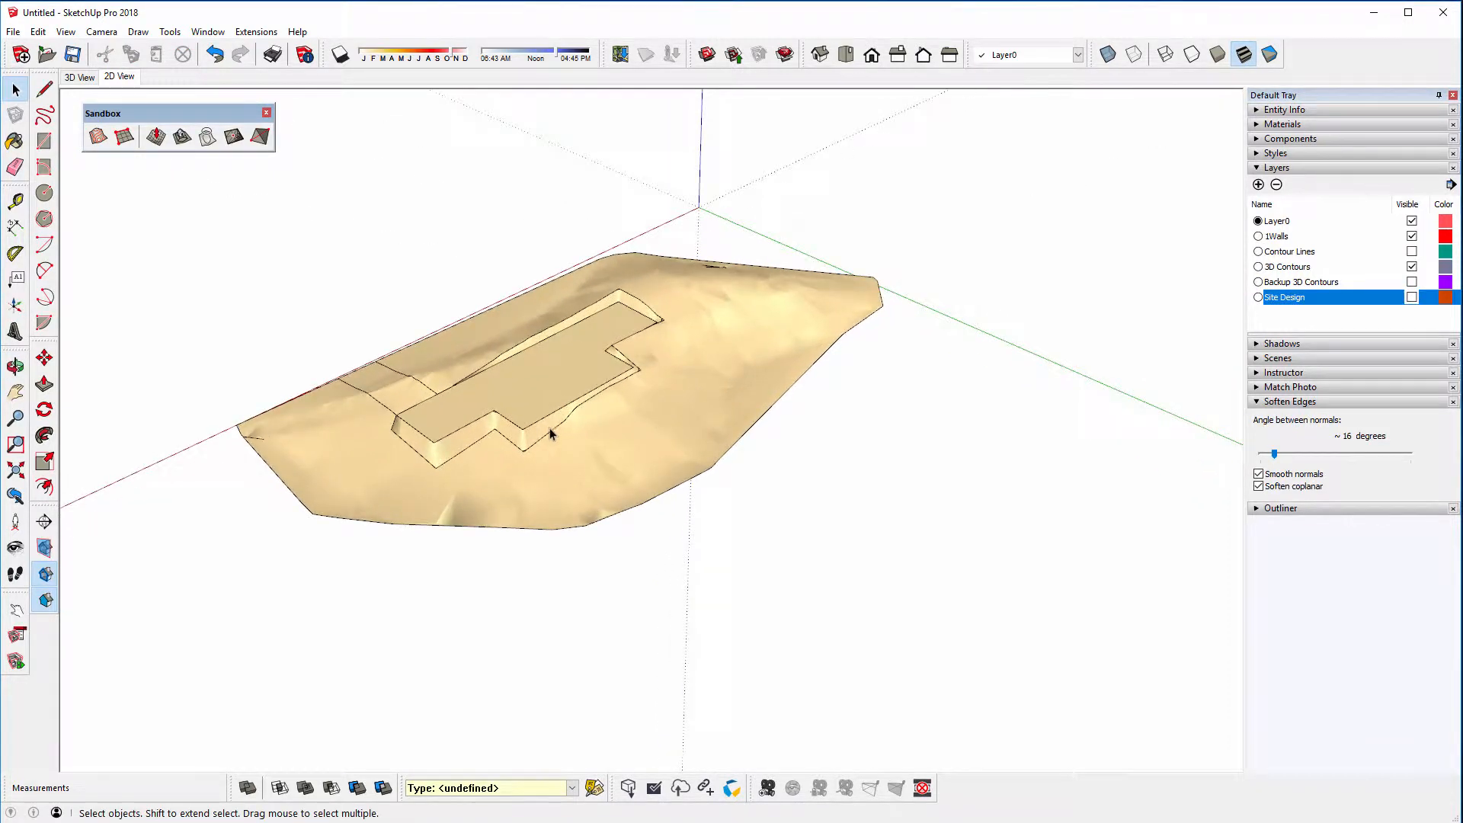
left_click(614, 405)
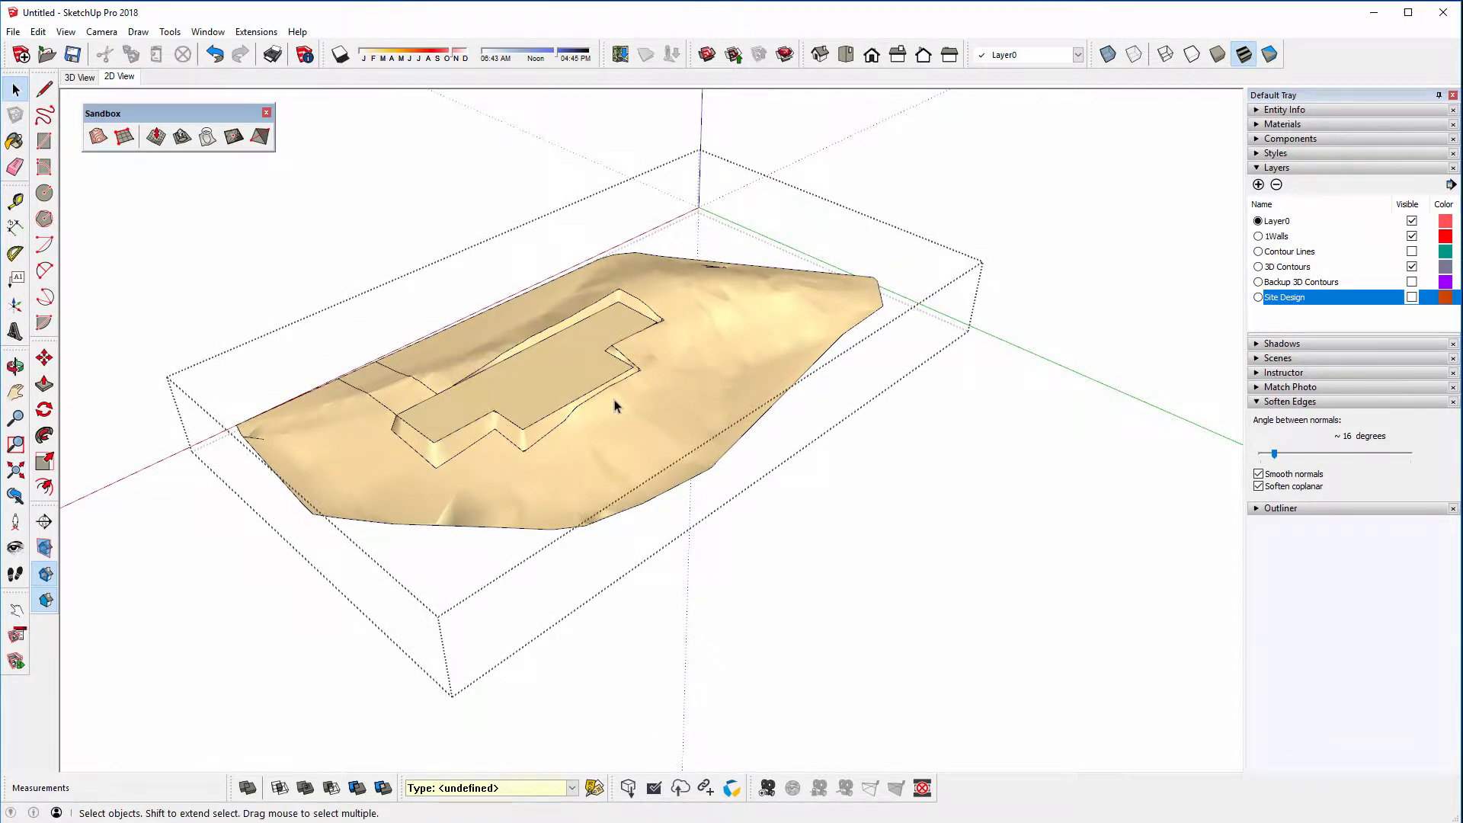
left_click(14, 141)
left_click(1364, 221)
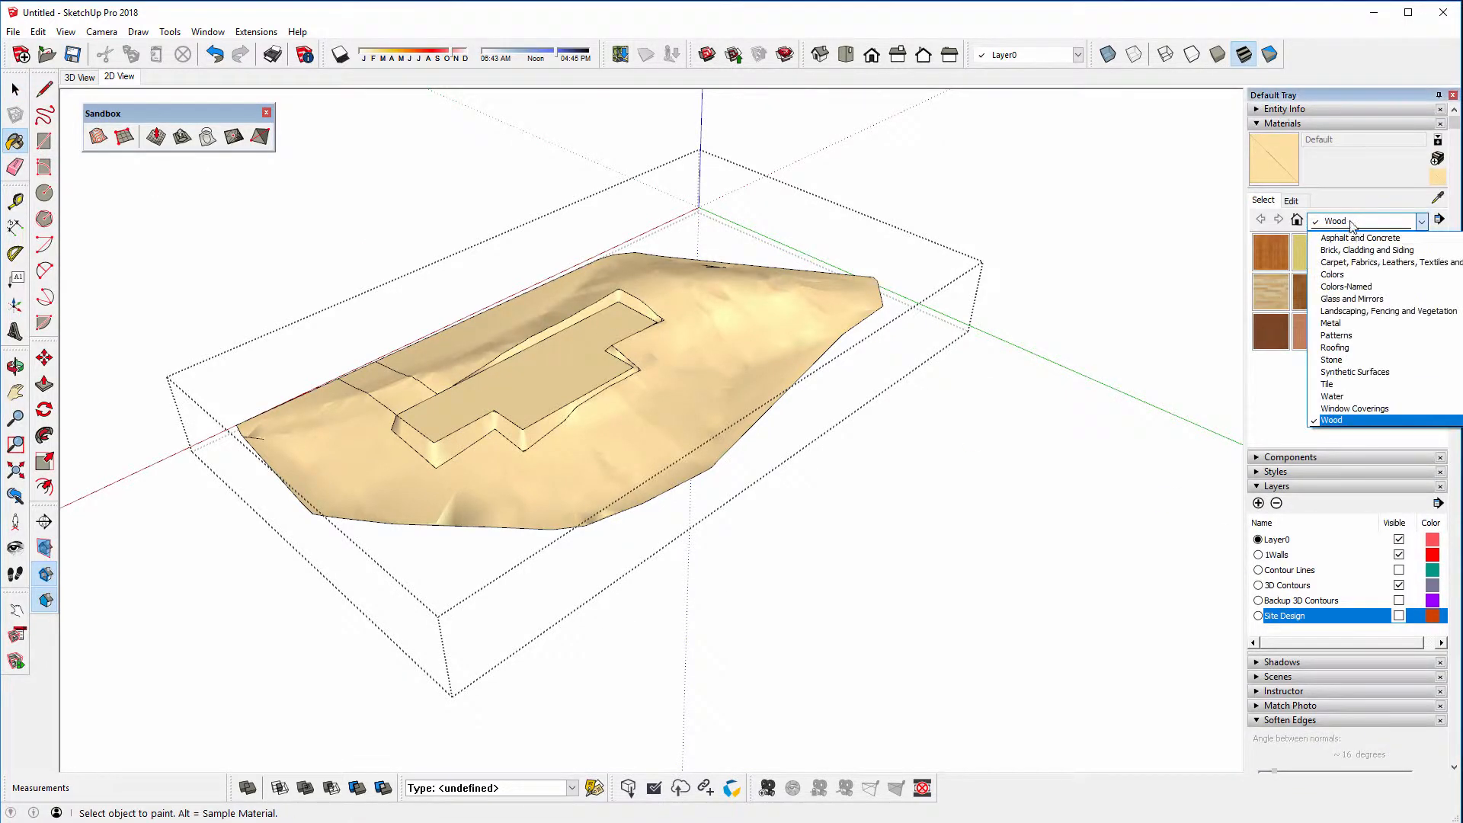
left_click(1353, 311)
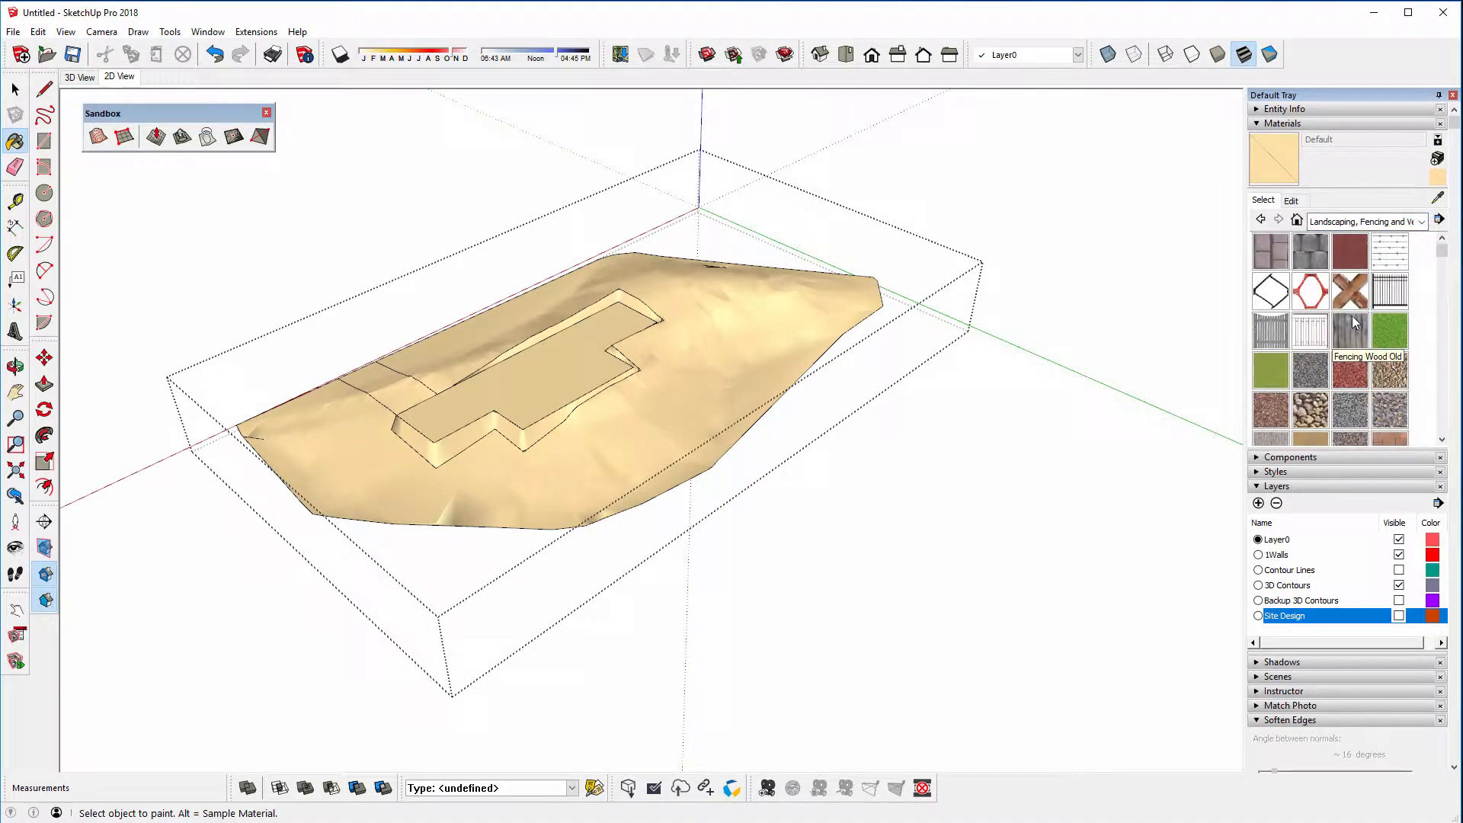
left_click(1389, 330)
left_click(679, 465)
Set the Grass Dark Green texture width to 2000 mm so the grass pattern is larger
scroll(457, 418, "up", 6)
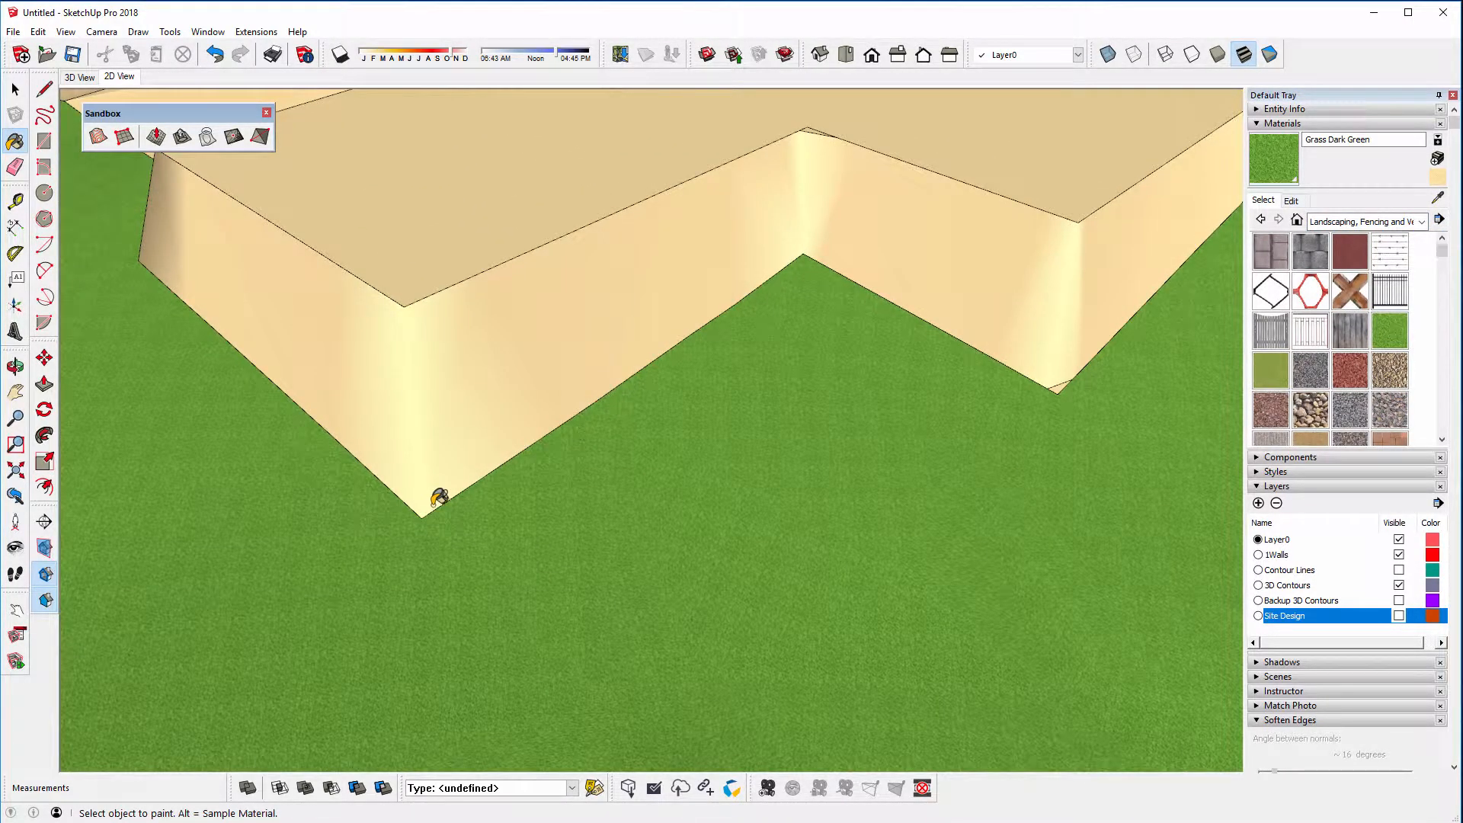
left_click(1291, 201)
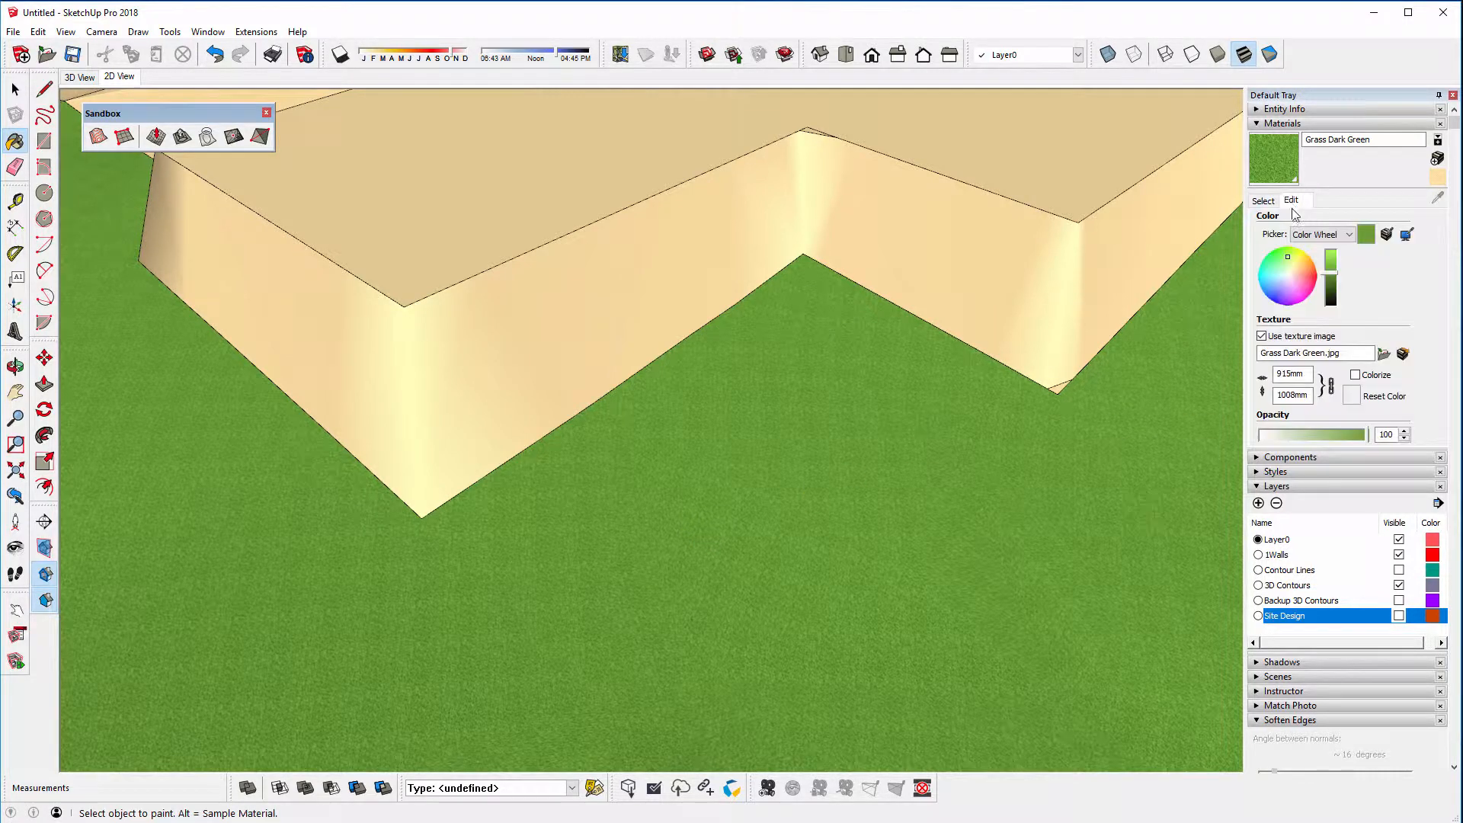
double_click(1290, 375)
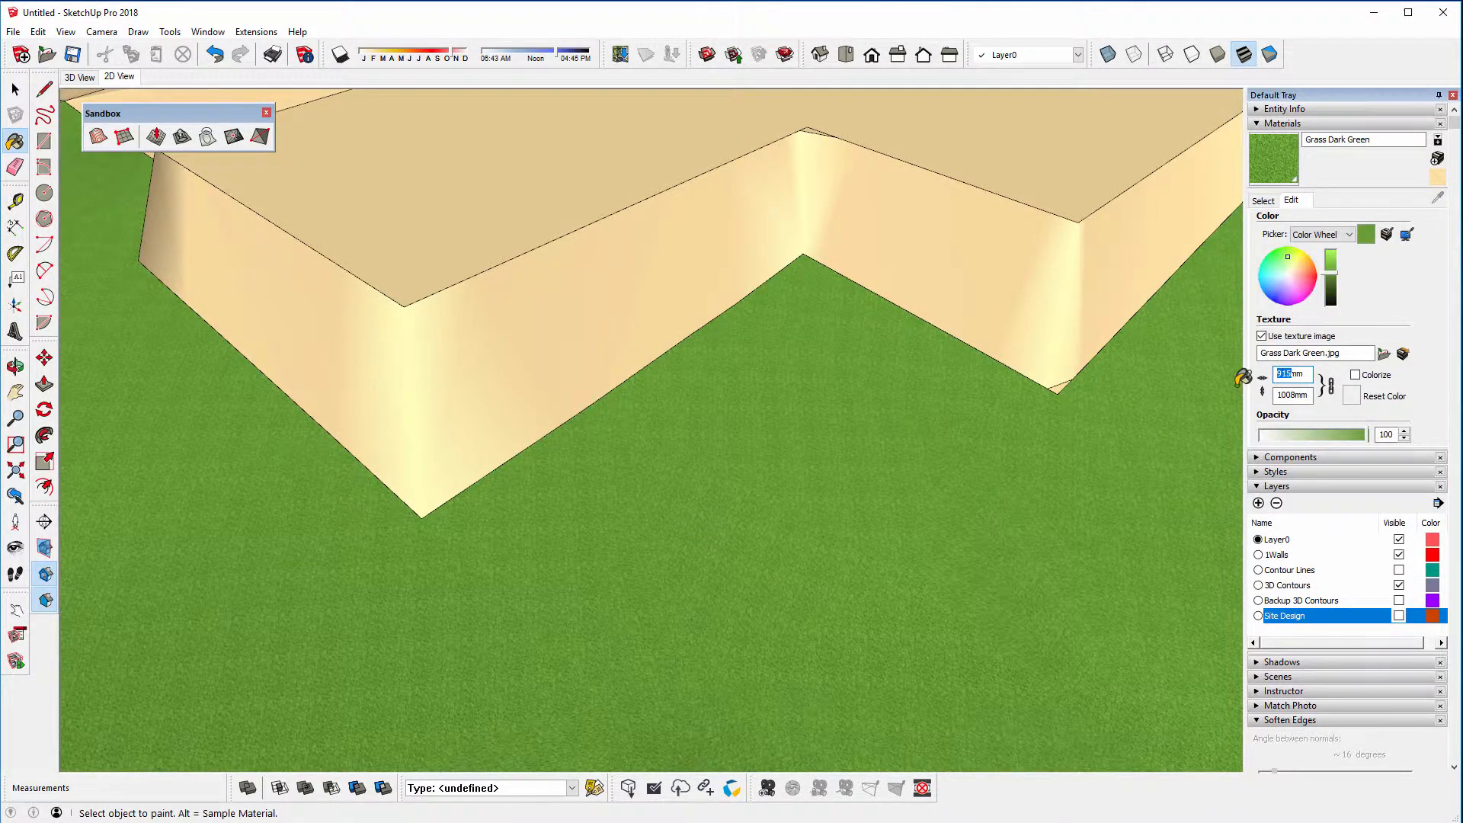
type("2000")
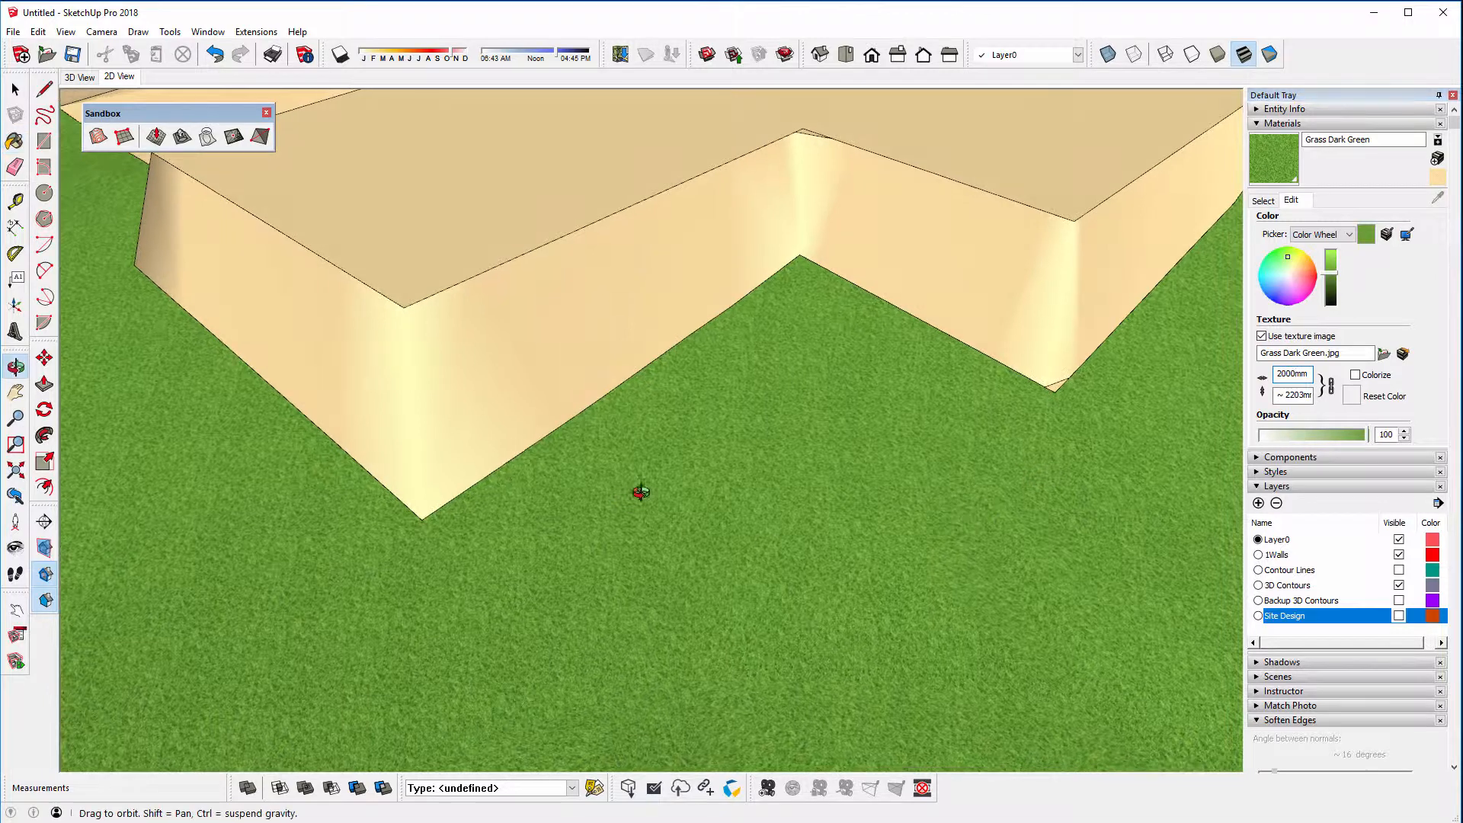
scroll(701, 427, "down", 3)
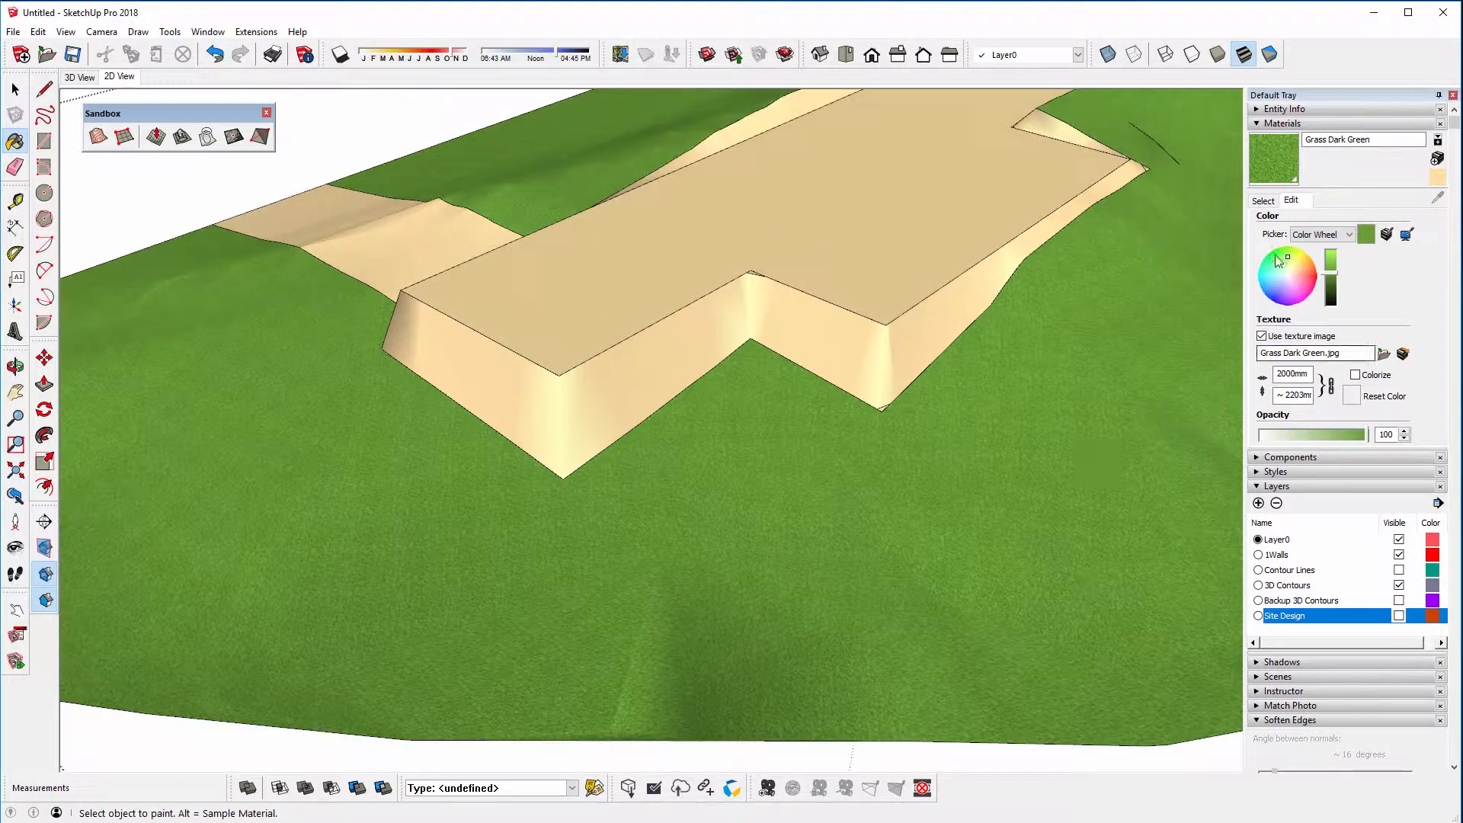
Paint the draped driveway with Asphalt New from the Asphalt and Concrete materials
left_click(1266, 200)
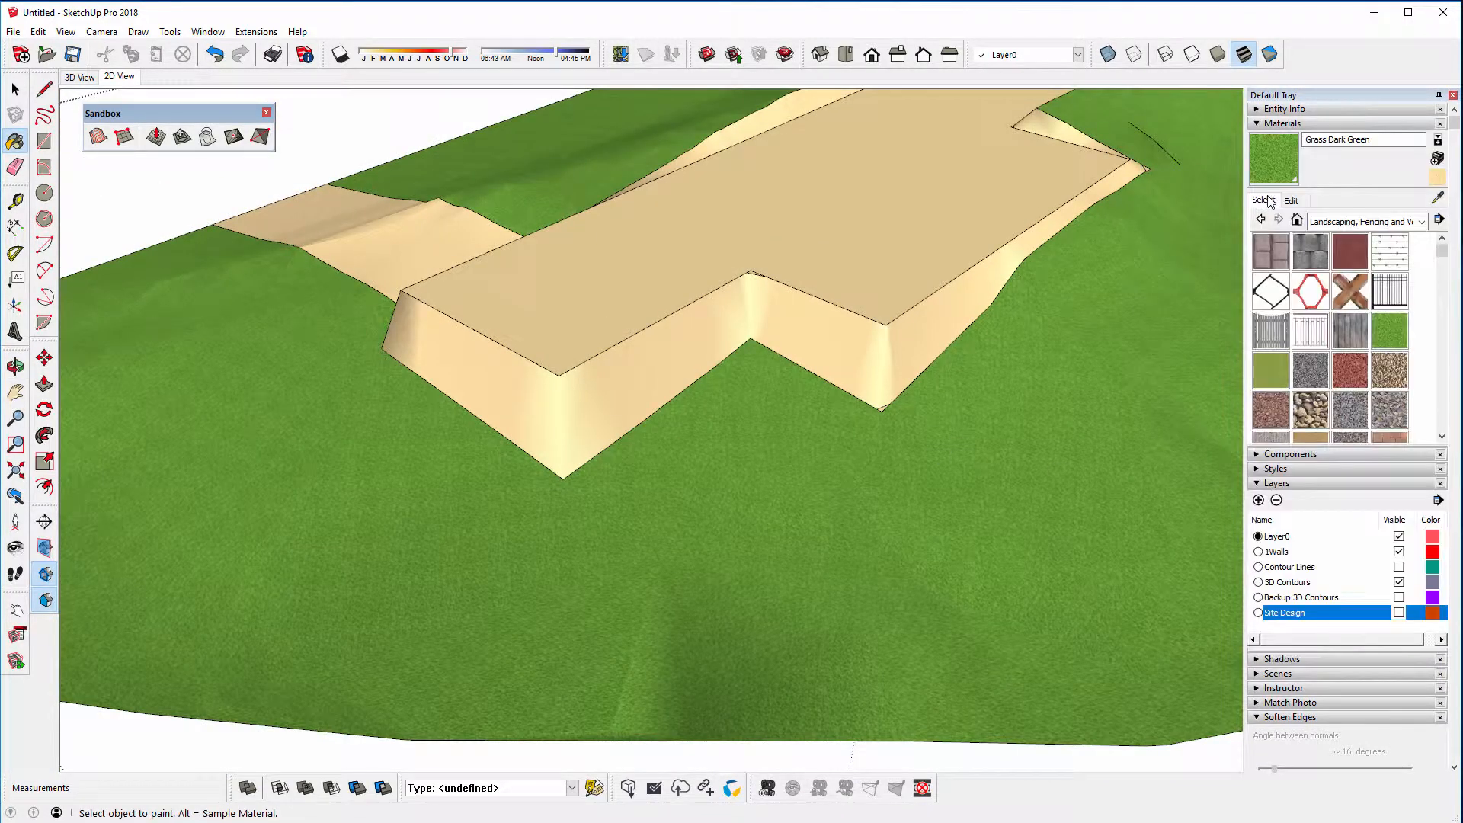
left_click(1332, 221)
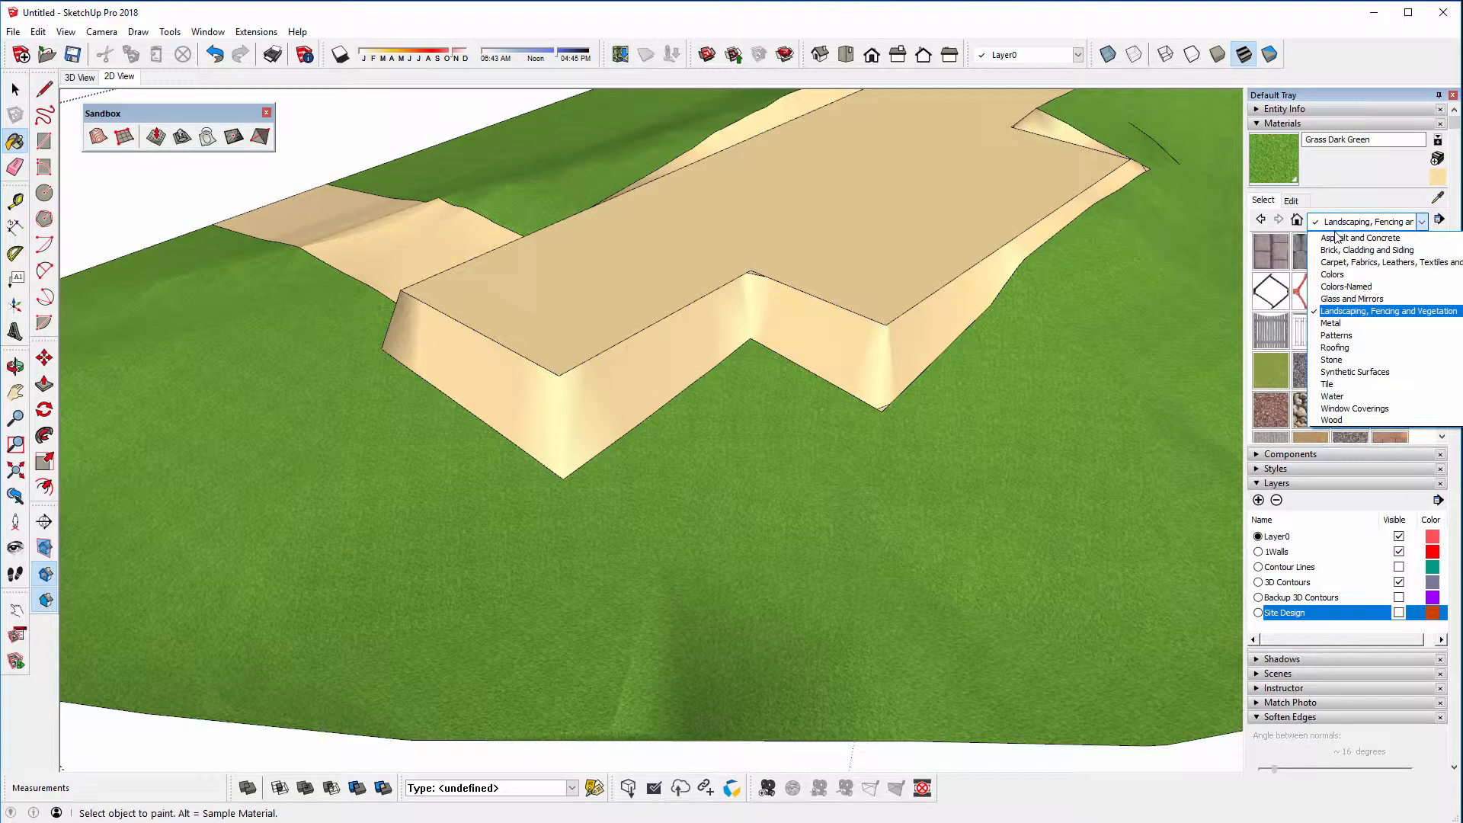
left_click(1339, 239)
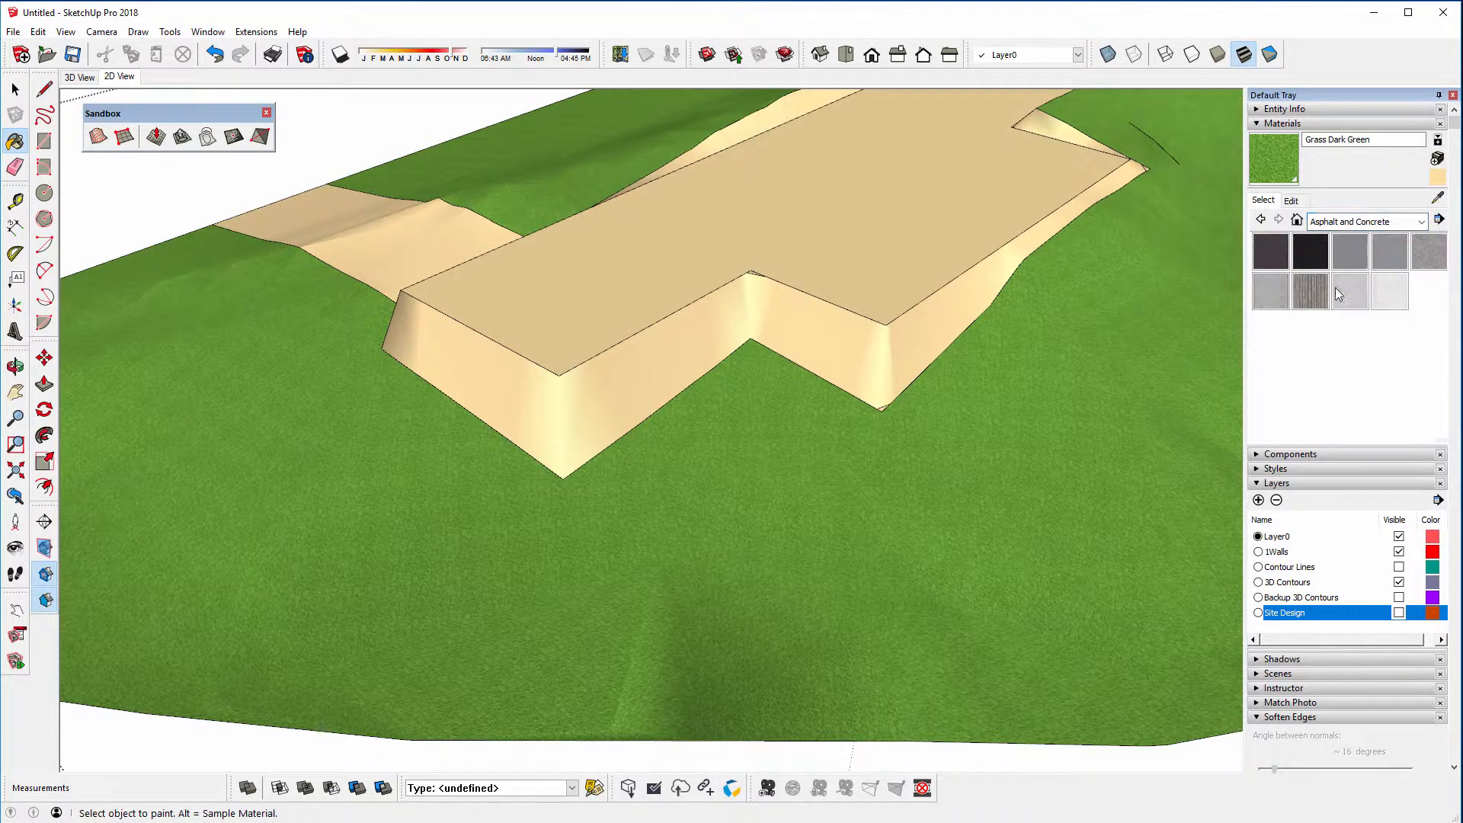
left_click(1270, 251)
left_click(293, 208)
middle_click_drag(352, 281, 406, 286)
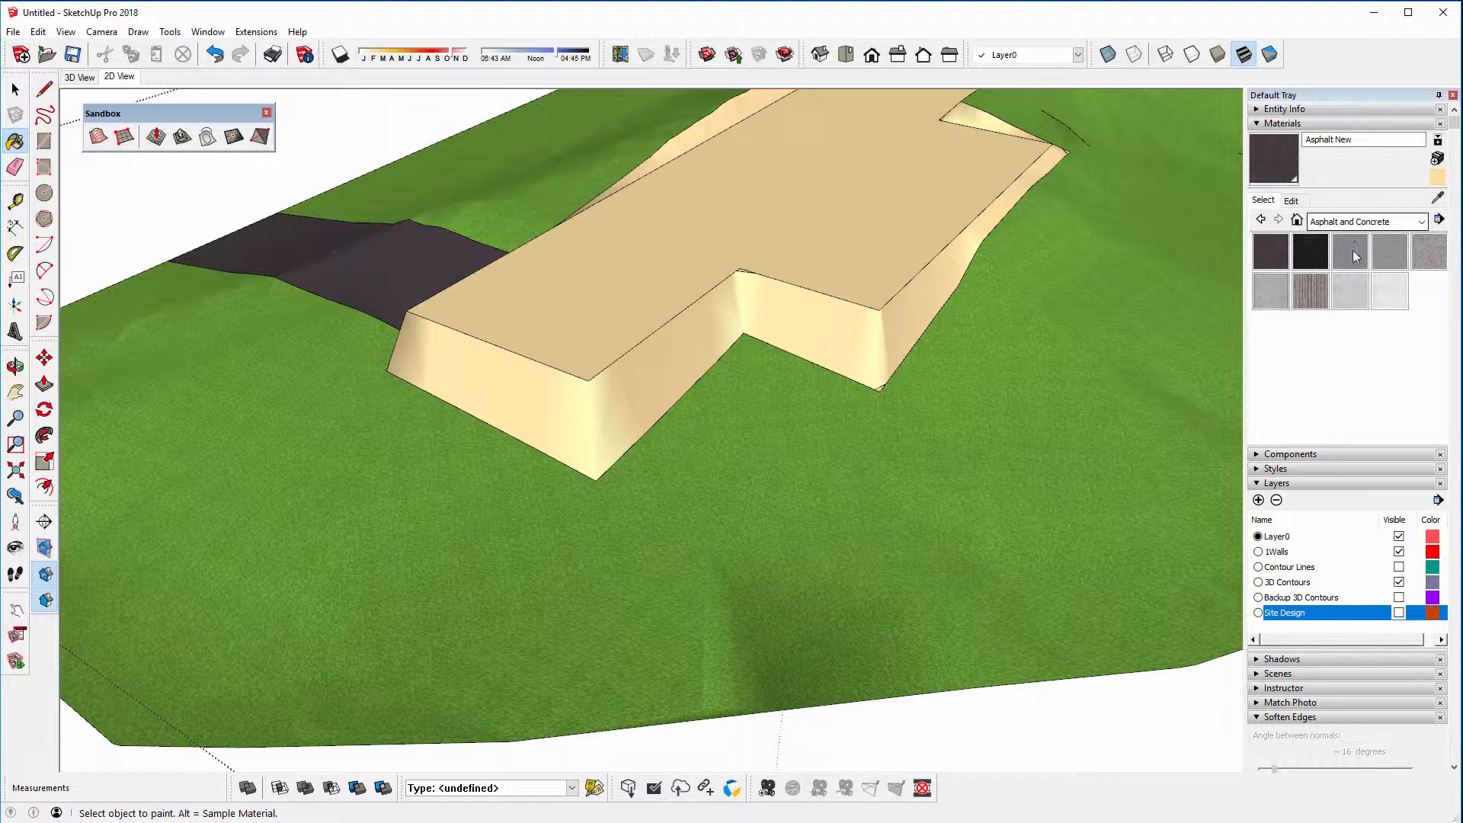
Paint the building pad's top and its surrounding slopes with Concrete Aggregate Smoke
left_click(1419, 259)
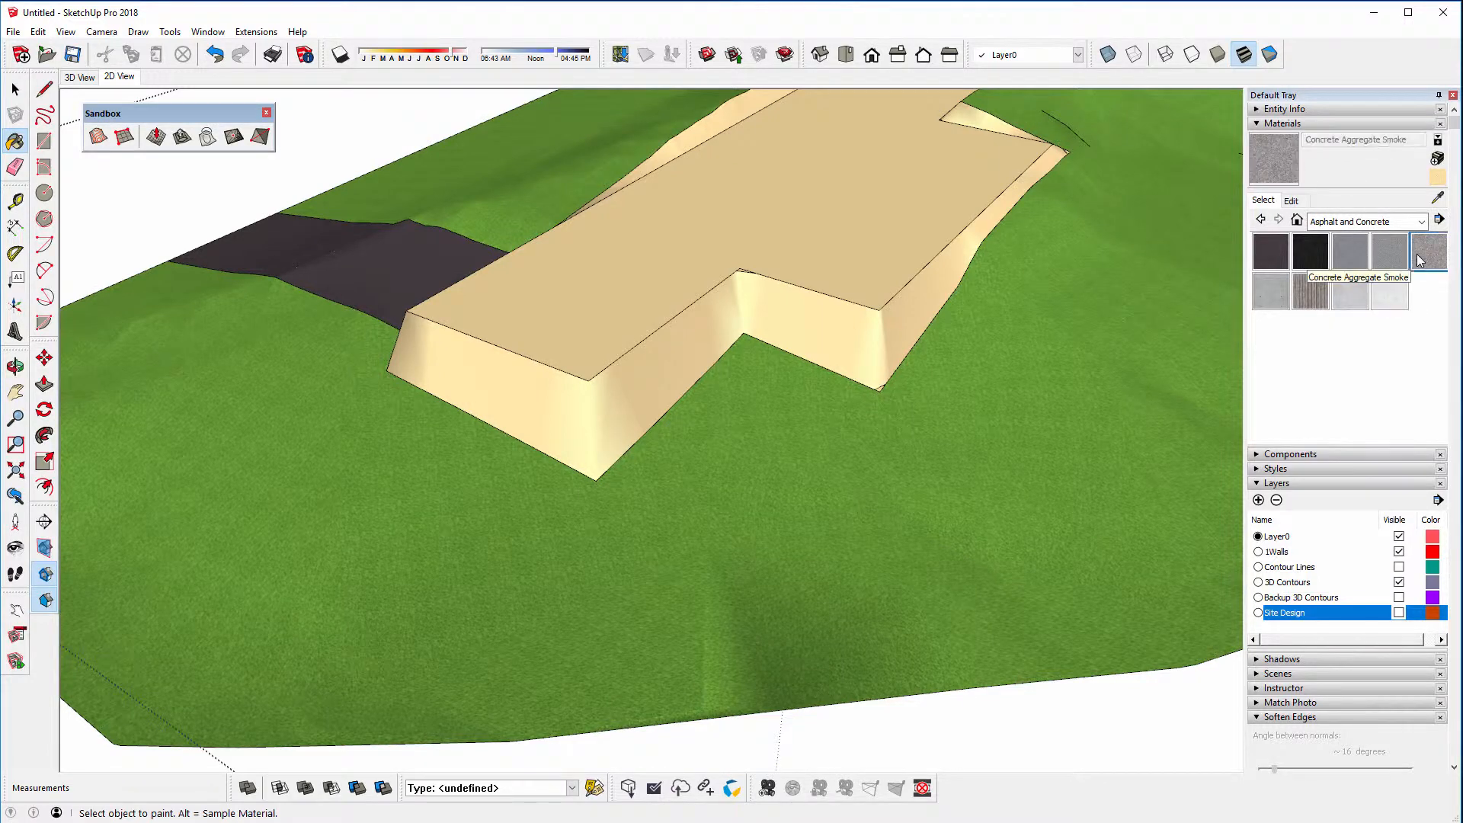
left_click(847, 225)
mouse_move(944, 336)
middle_mouse_down()
mouse_move(856, 327)
mouse_move(779, 278)
middle_mouse_up()
left_click(862, 368)
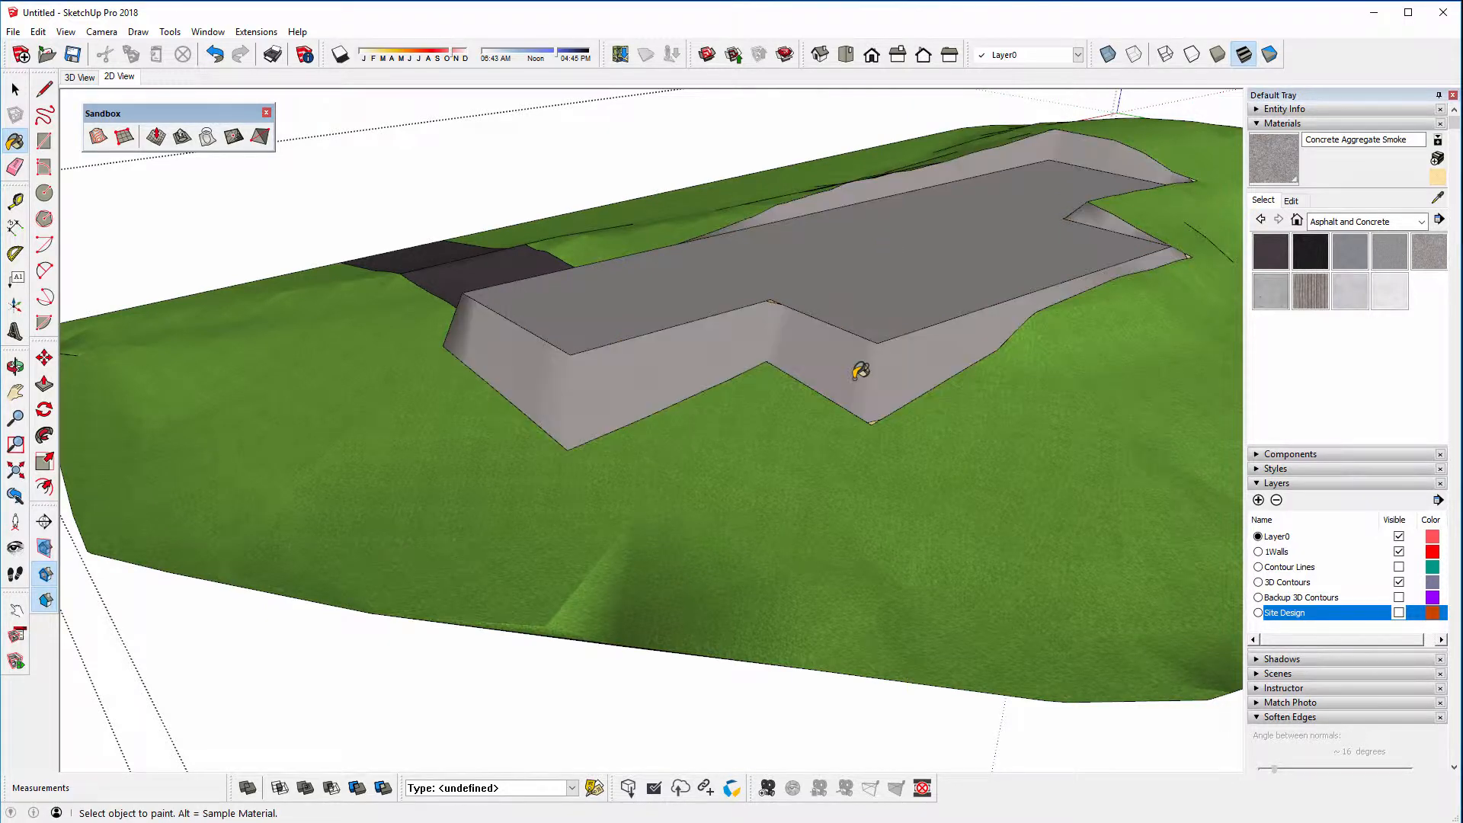
middle_click_drag(824, 370, 807, 422)
left_click(552, 364)
Examine the painted cut slope along the uphill side of the building pad and the driveway connection
mouse_move(712, 353)
middle_mouse_down()
mouse_move(424, 333)
mouse_move(556, 317)
middle_mouse_up()
middle_click_drag(717, 272, 978, 259)
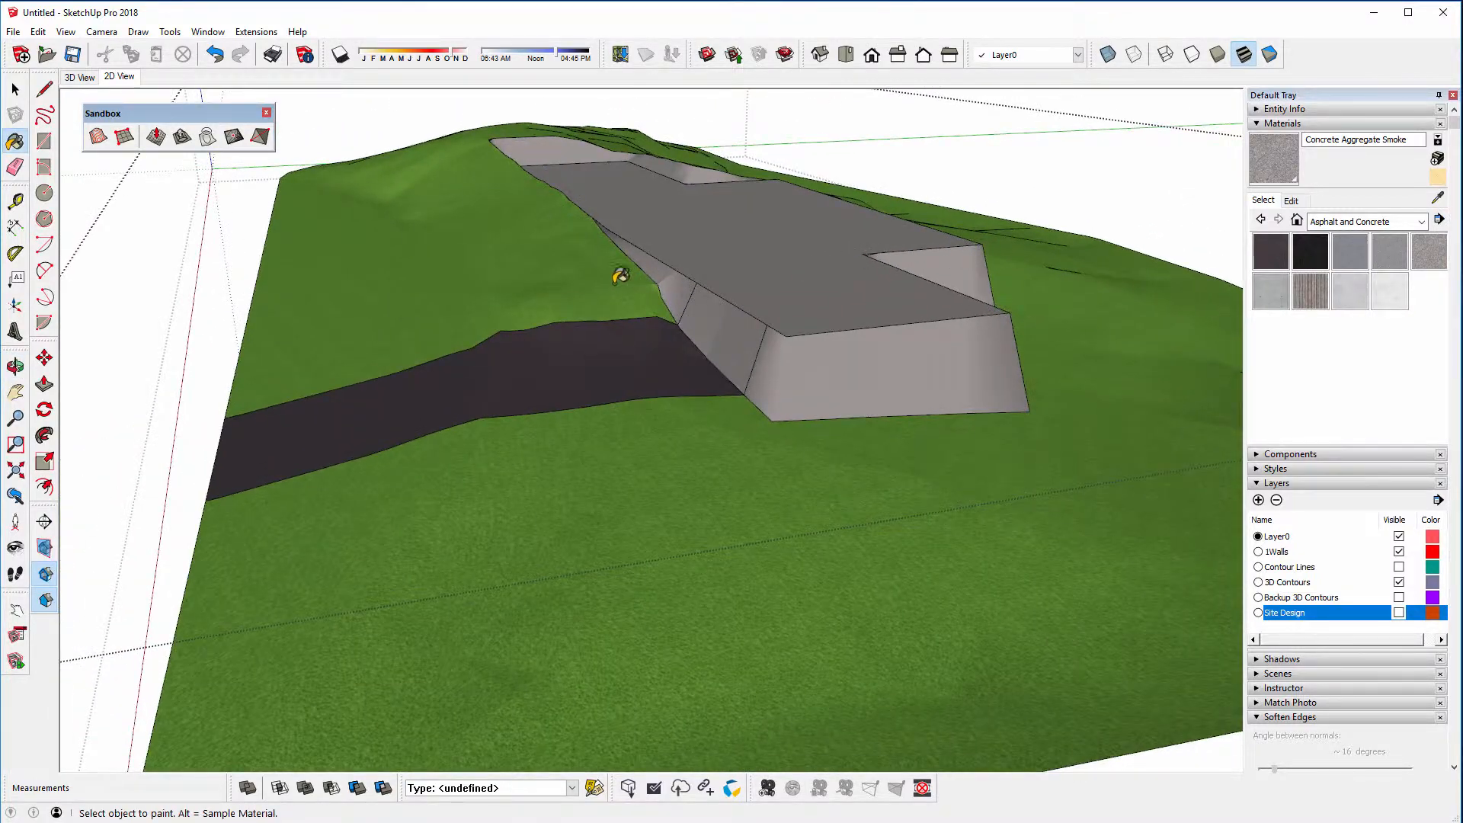
scroll(616, 274, "up", 3)
middle_click_drag(679, 272, 487, 263)
scroll(813, 192, "up", 5)
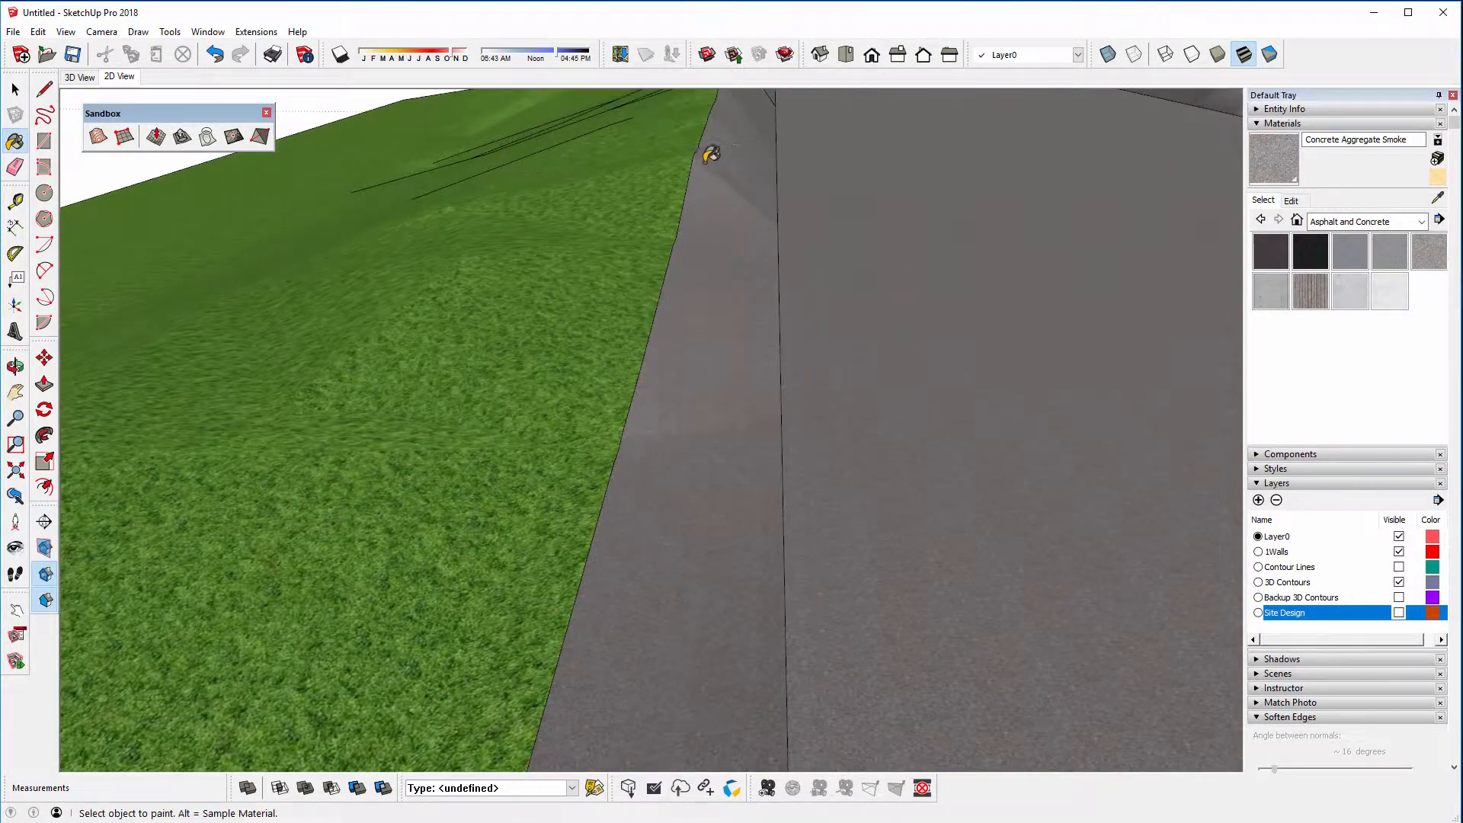
scroll(723, 250, "down", 3)
middle_click_drag(722, 300, 656, 300)
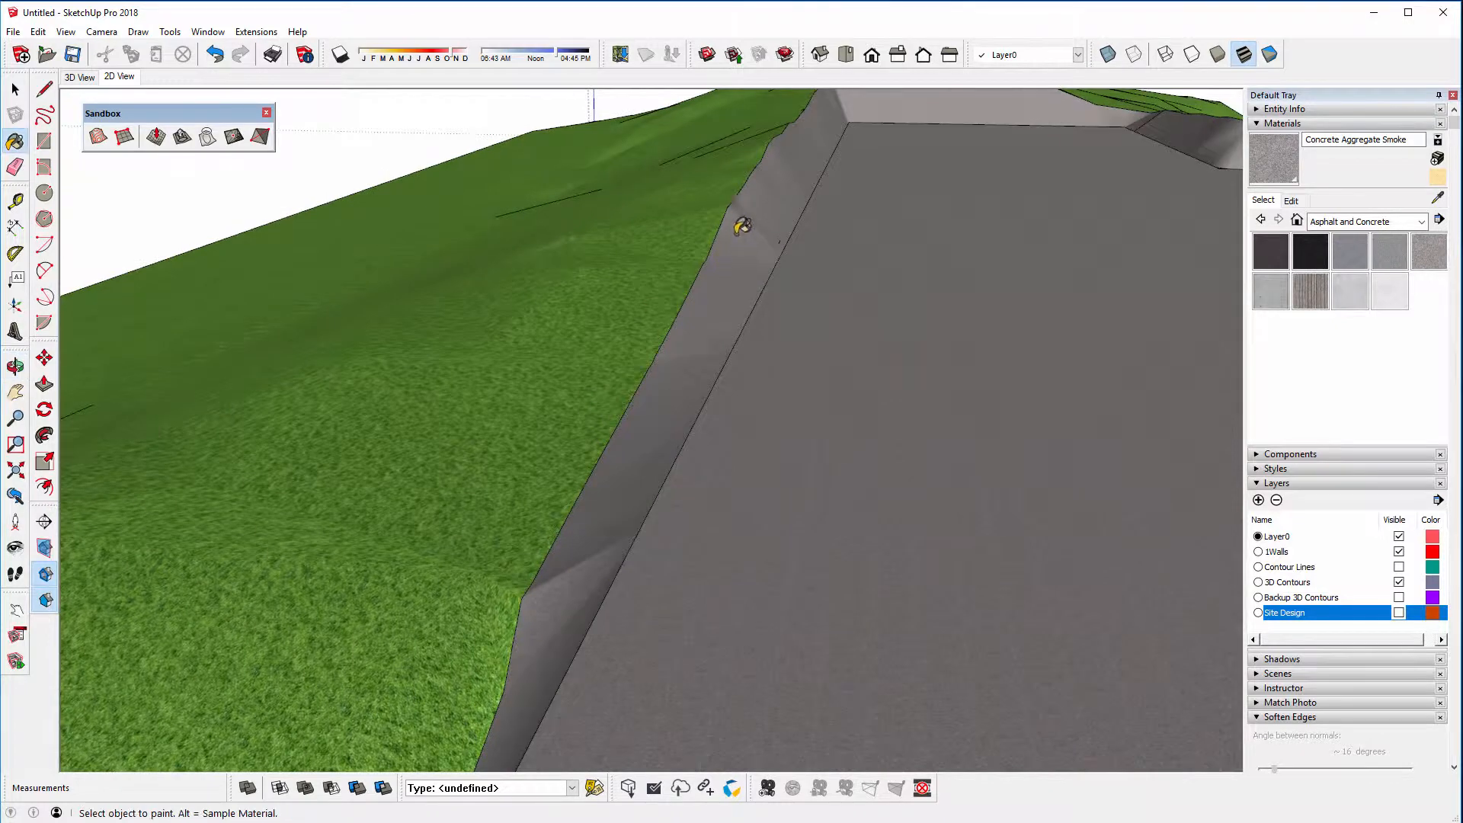
scroll(957, 254, "down", 3)
mouse_move(958, 255)
middle_mouse_down()
mouse_move(669, 287)
mouse_move(659, 359)
mouse_move(626, 349)
middle_mouse_up()
scroll(679, 281, "down", 3)
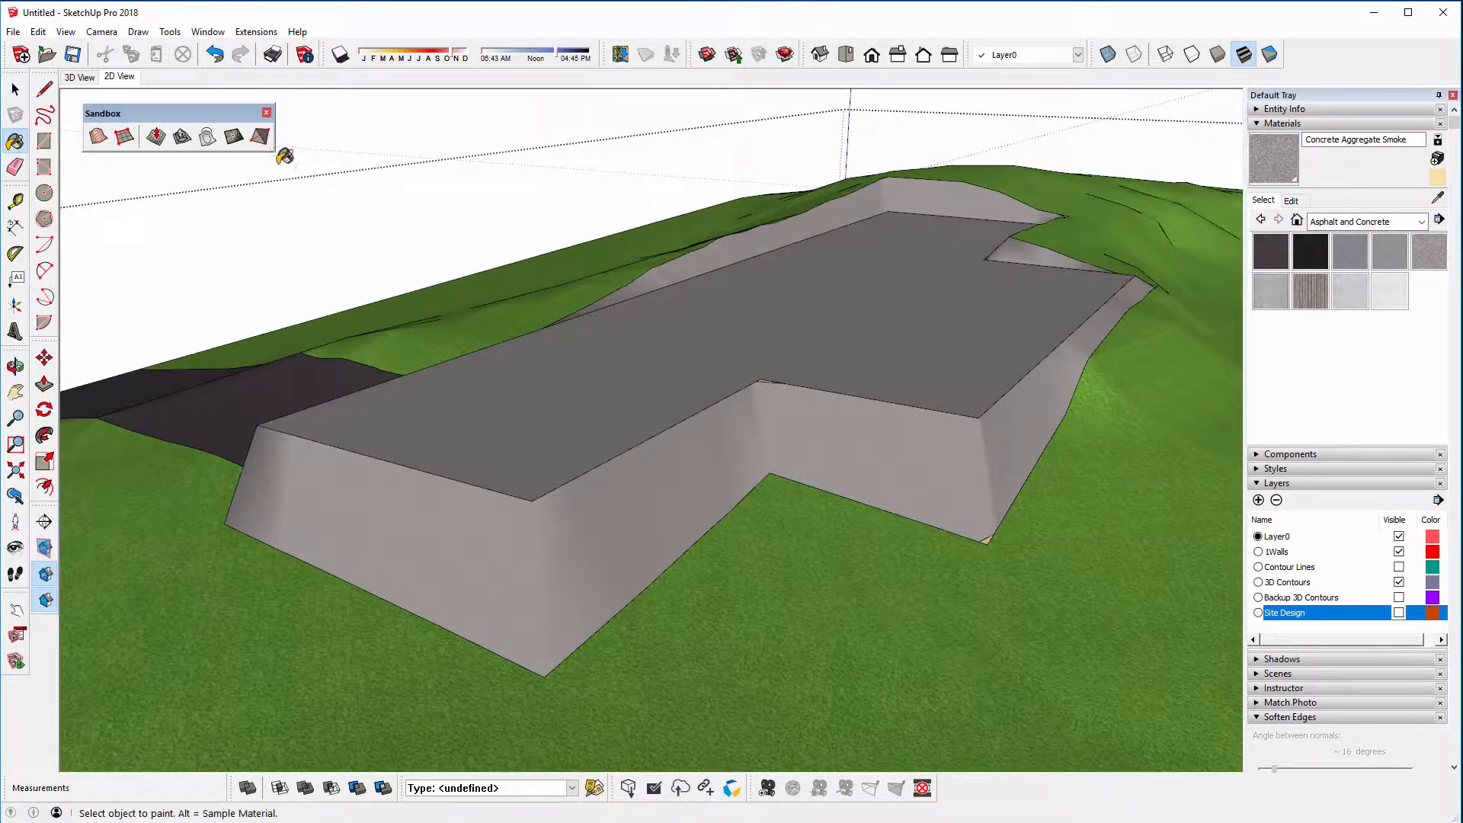
Unsoften one edge across the uphill slope and one at the pad's inward corner with the Eraser to separate a slope section
left_click(16, 167)
scroll(662, 279, "up", 5)
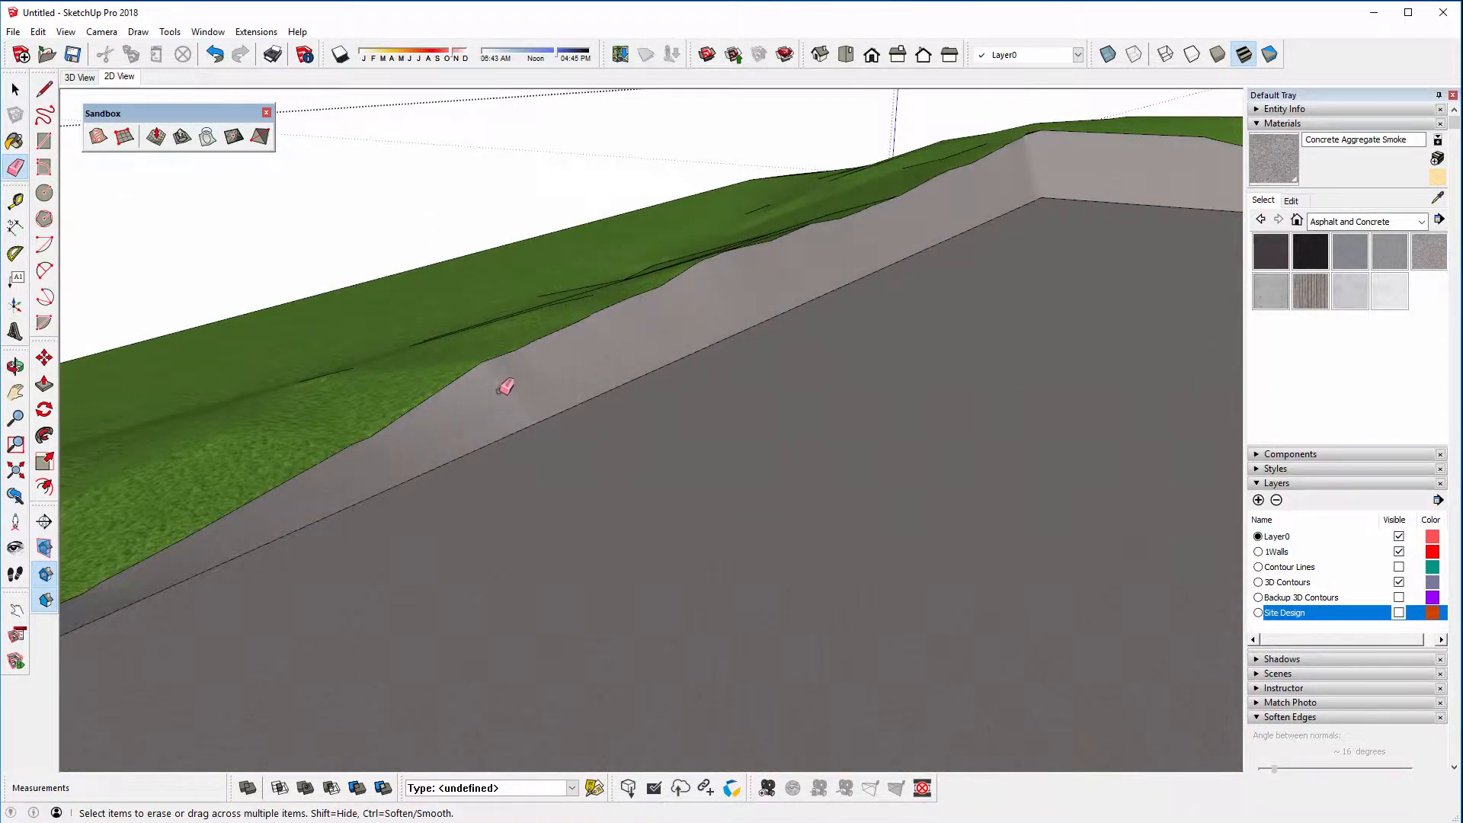
left_click_drag(506, 387, 660, 517)
middle_click_drag(525, 424, 886, 420)
scroll(877, 234, "up", 2)
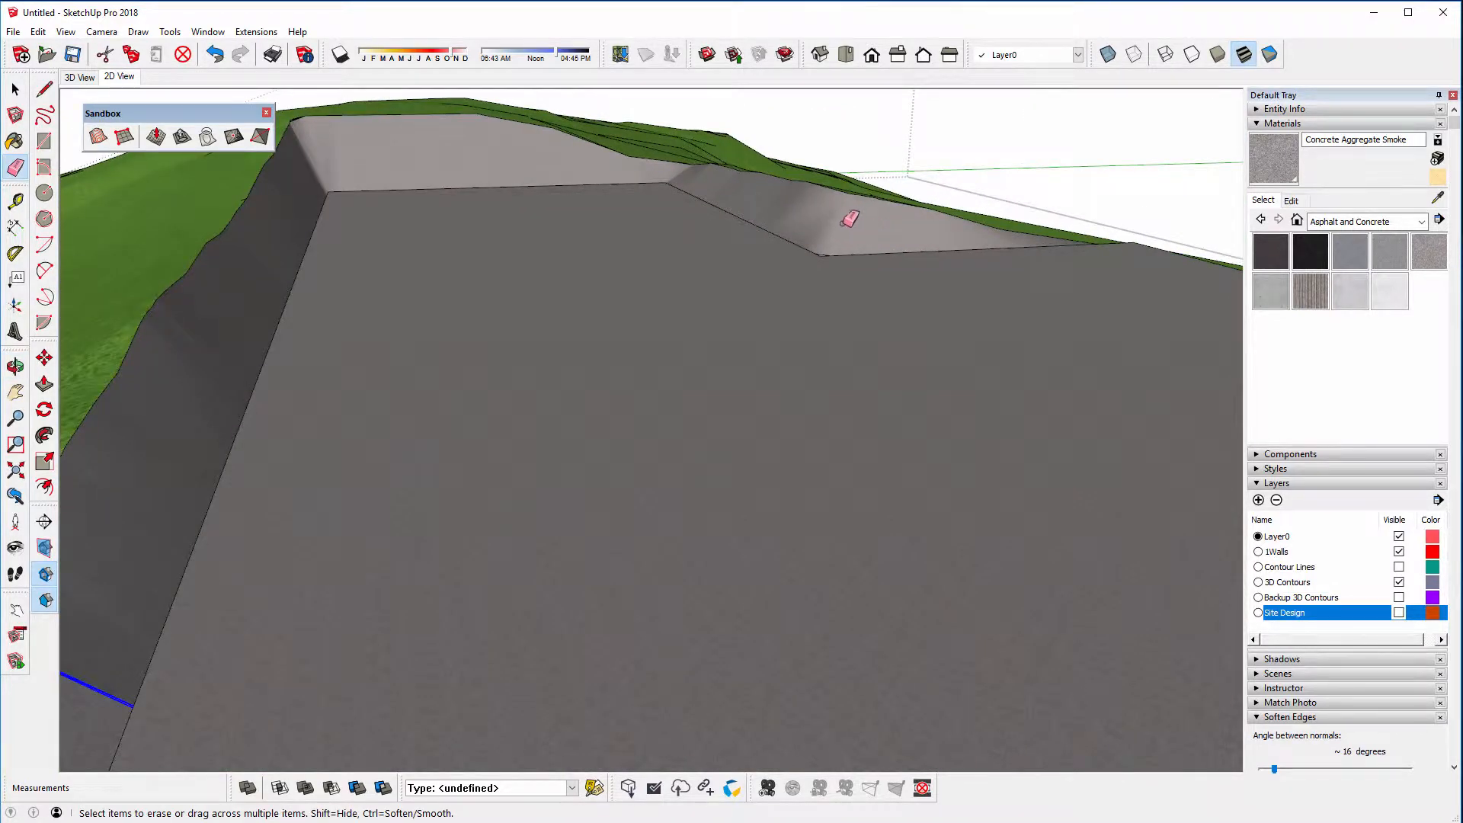
left_click(839, 221, "ctrl+shift")
middle_click_drag(797, 286, 893, 291)
Select the separated slope section behind the pad and paint it with Concrete Scored Jointless
key("space")
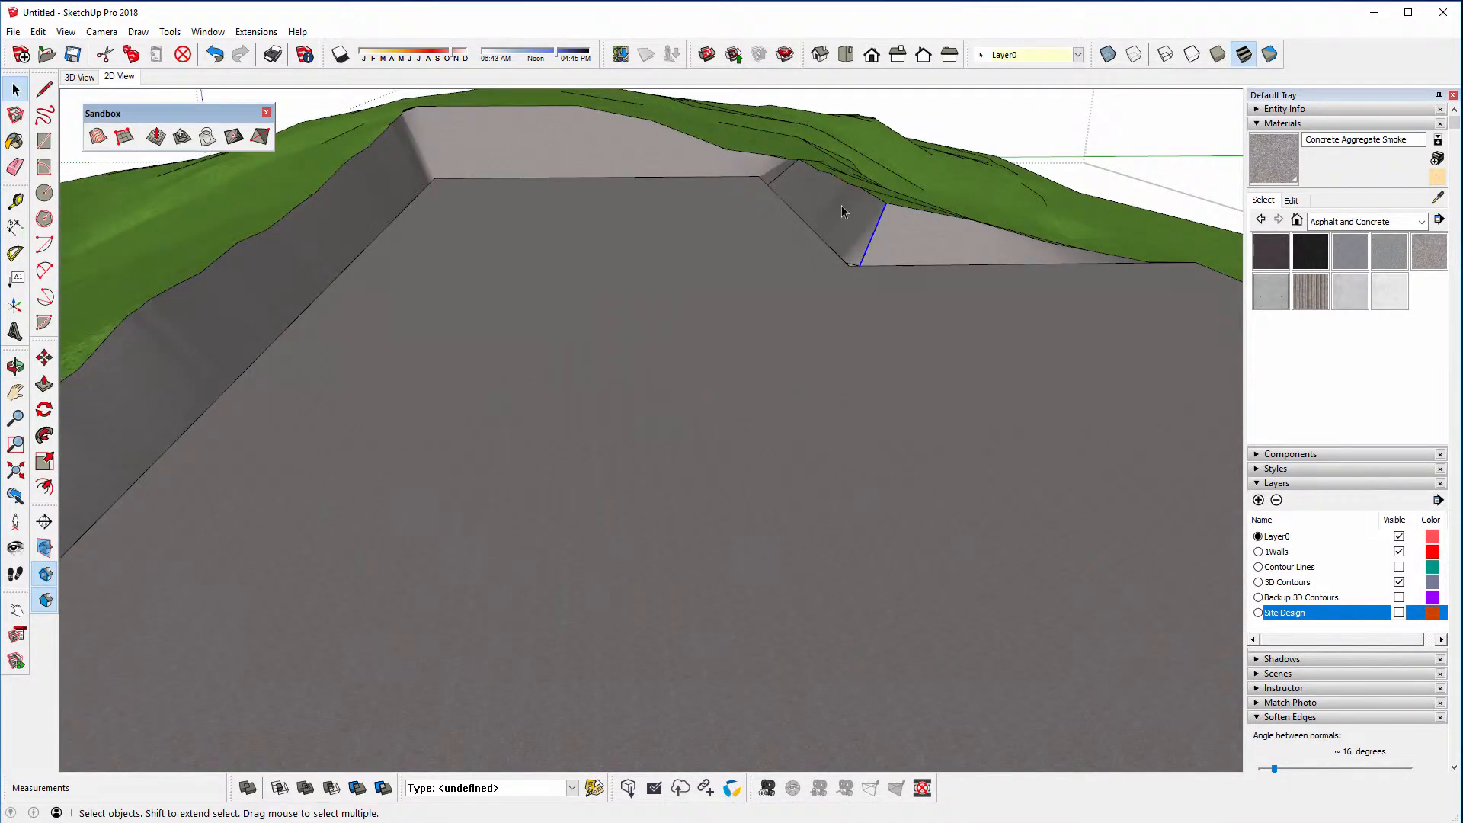
left_click(841, 217)
scroll(840, 220, "down", 2)
middle_click_drag(839, 223, 686, 199)
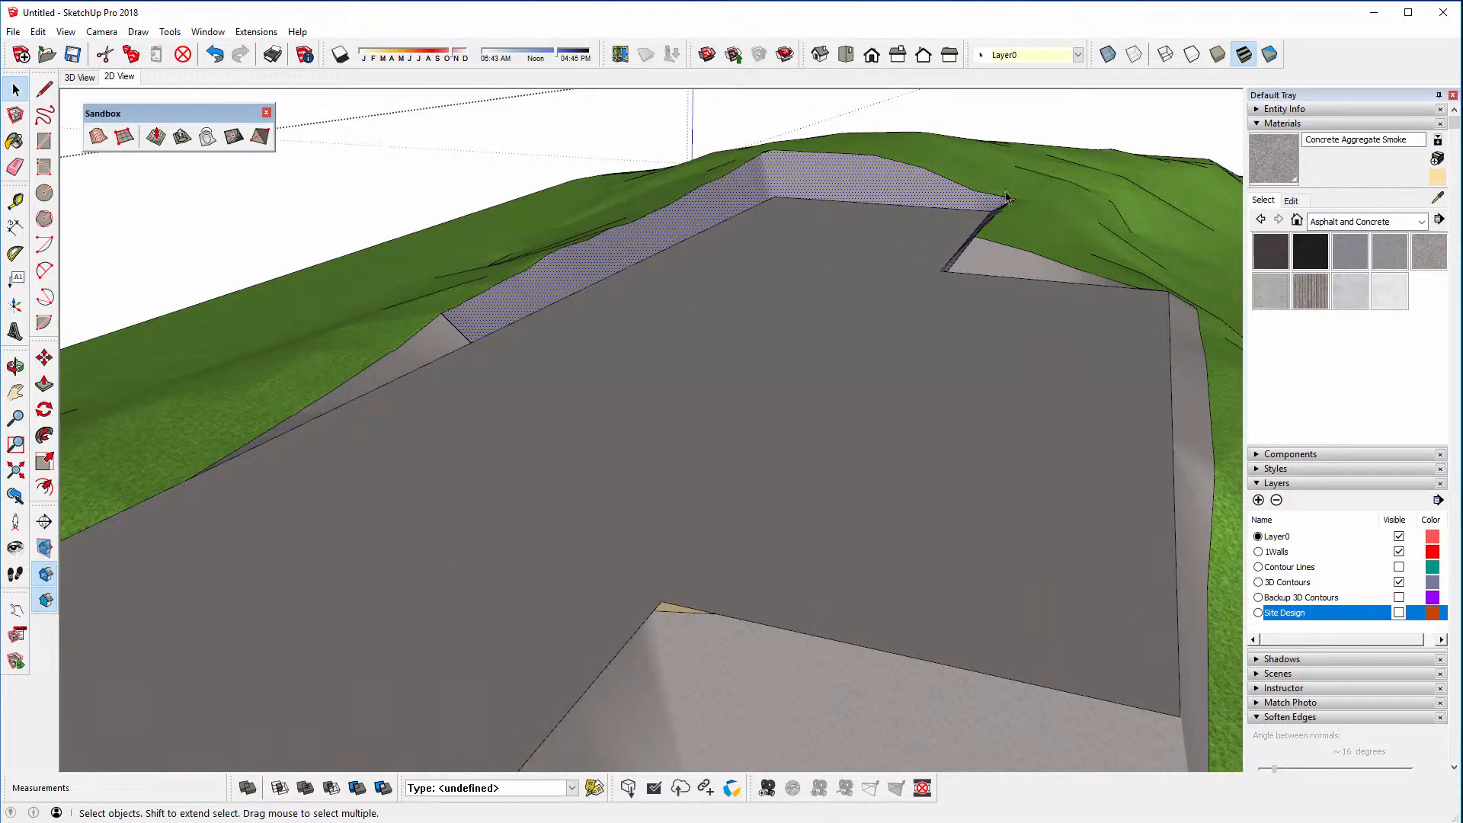
left_click(1318, 291)
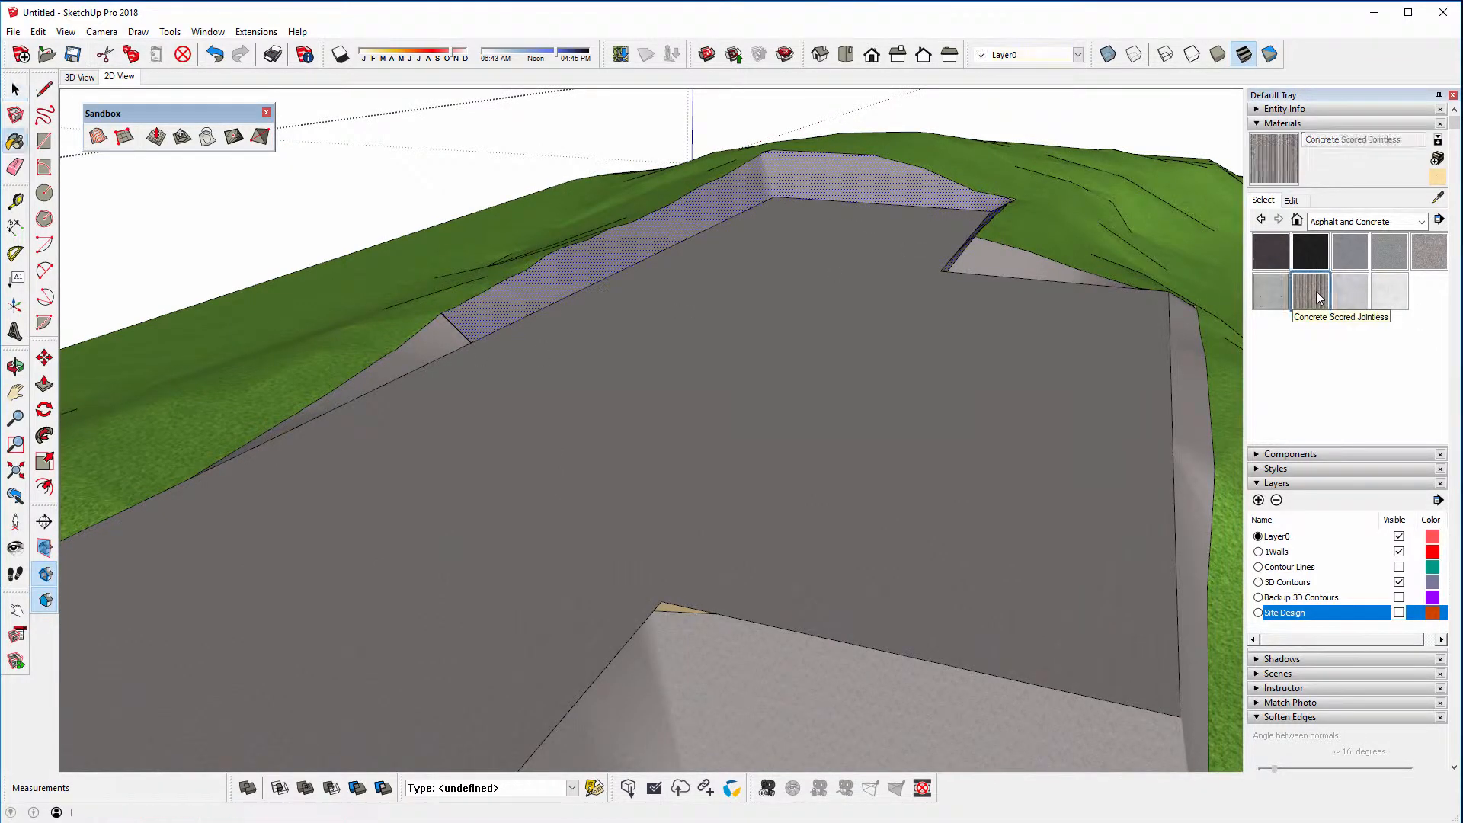
left_click(926, 181)
mouse_move(1039, 271)
middle_mouse_down()
mouse_move(950, 262)
mouse_move(1082, 245)
middle_mouse_up()
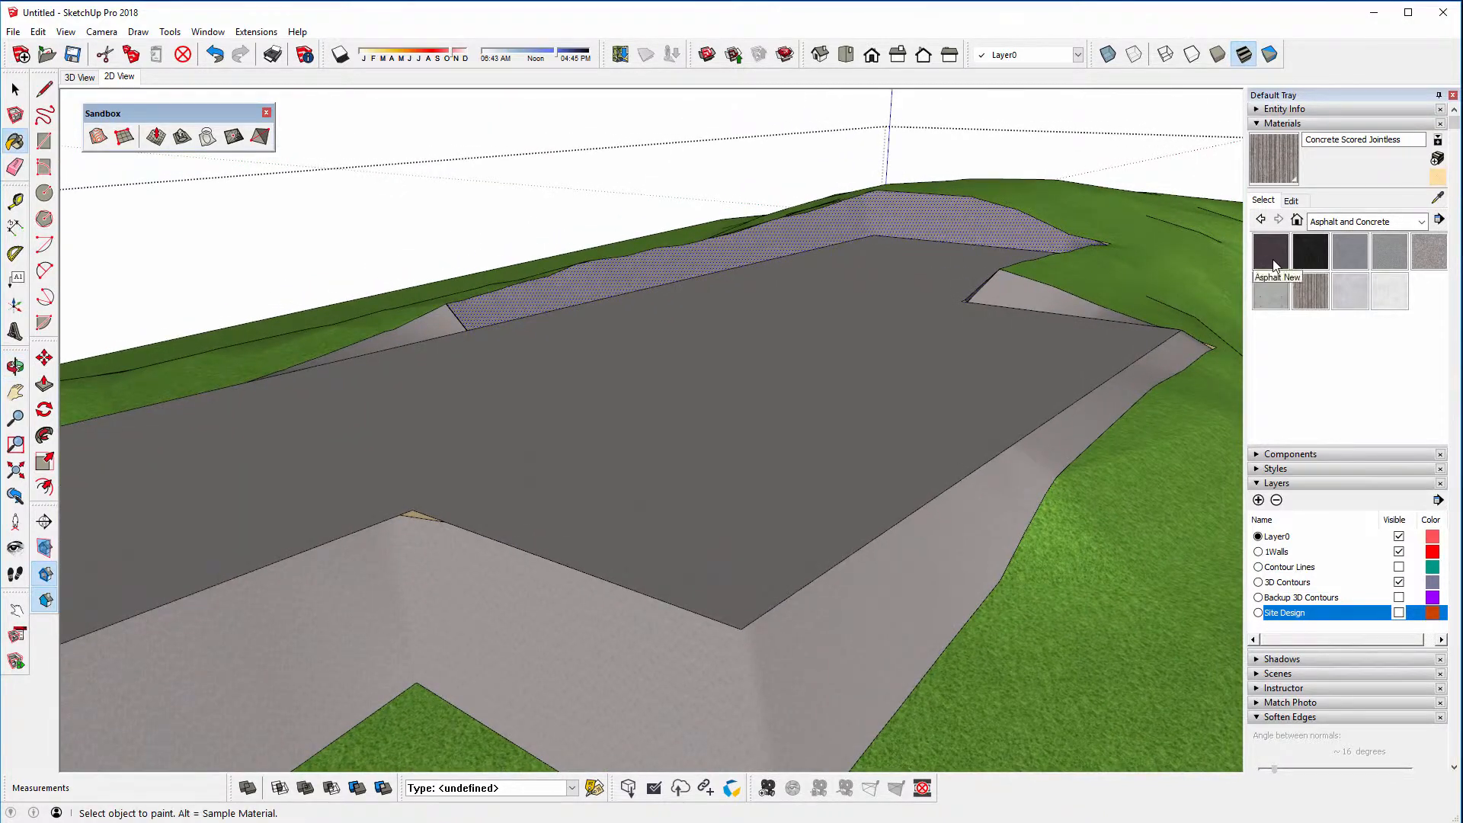
Paint the separated slope section behind the pad with Asphalt New and close the terrain group
left_click(1271, 252)
left_click(980, 221)
middle_click_drag(849, 304, 771, 300)
key("space")
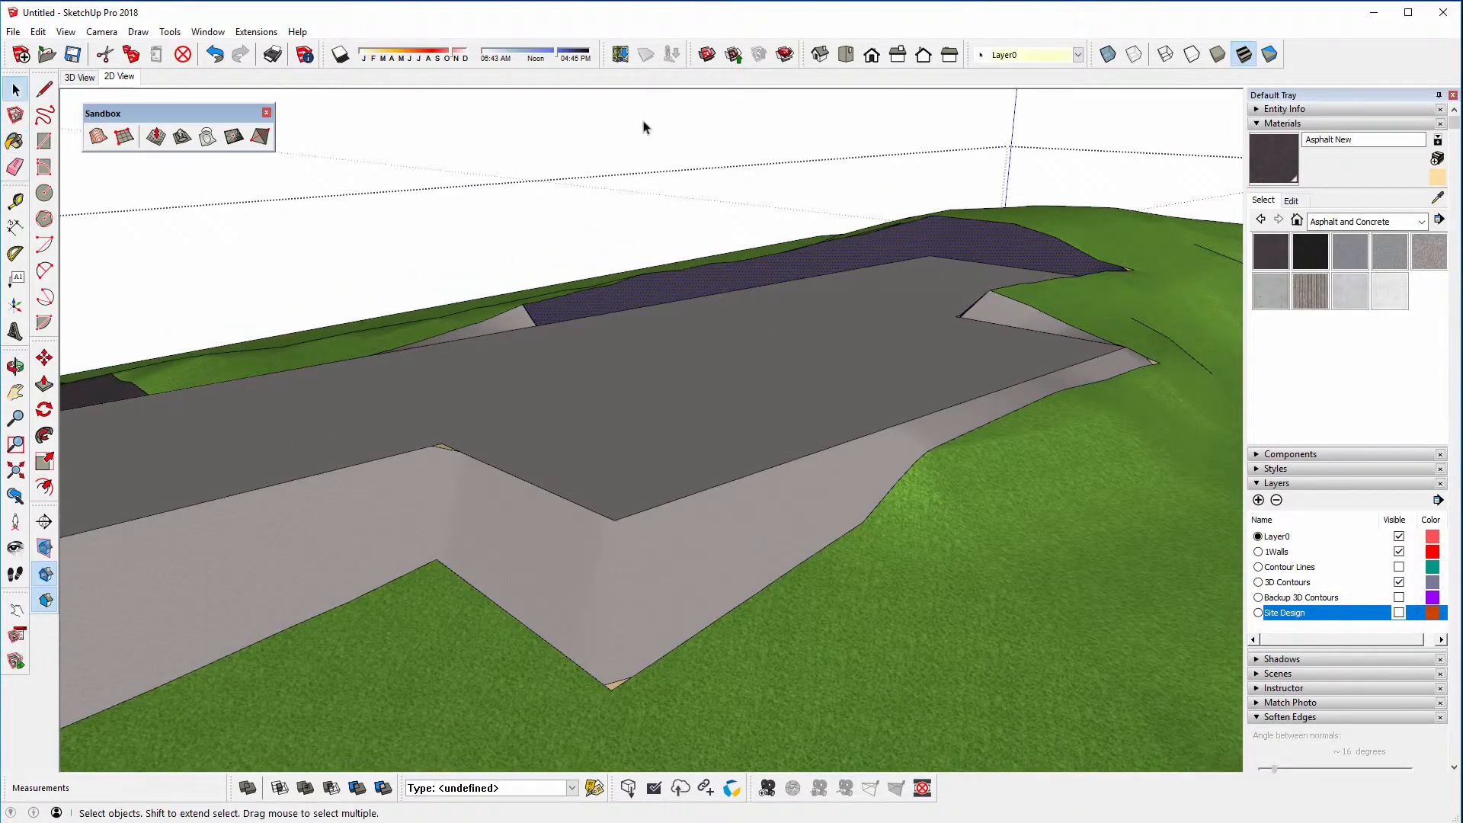
left_click(648, 134)
scroll(739, 353, "down", 5)
middle_click_drag(739, 353, 803, 474)
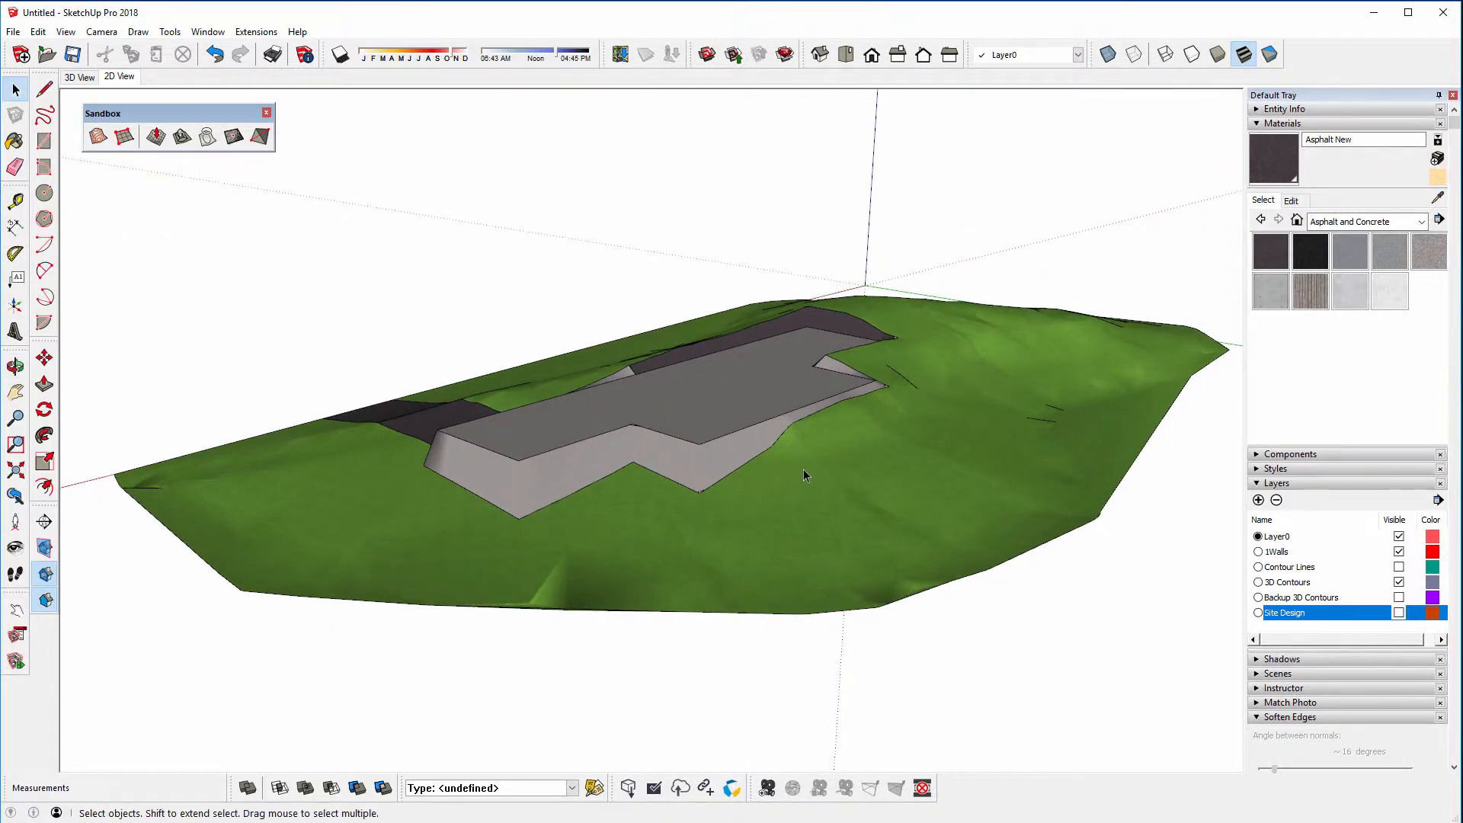